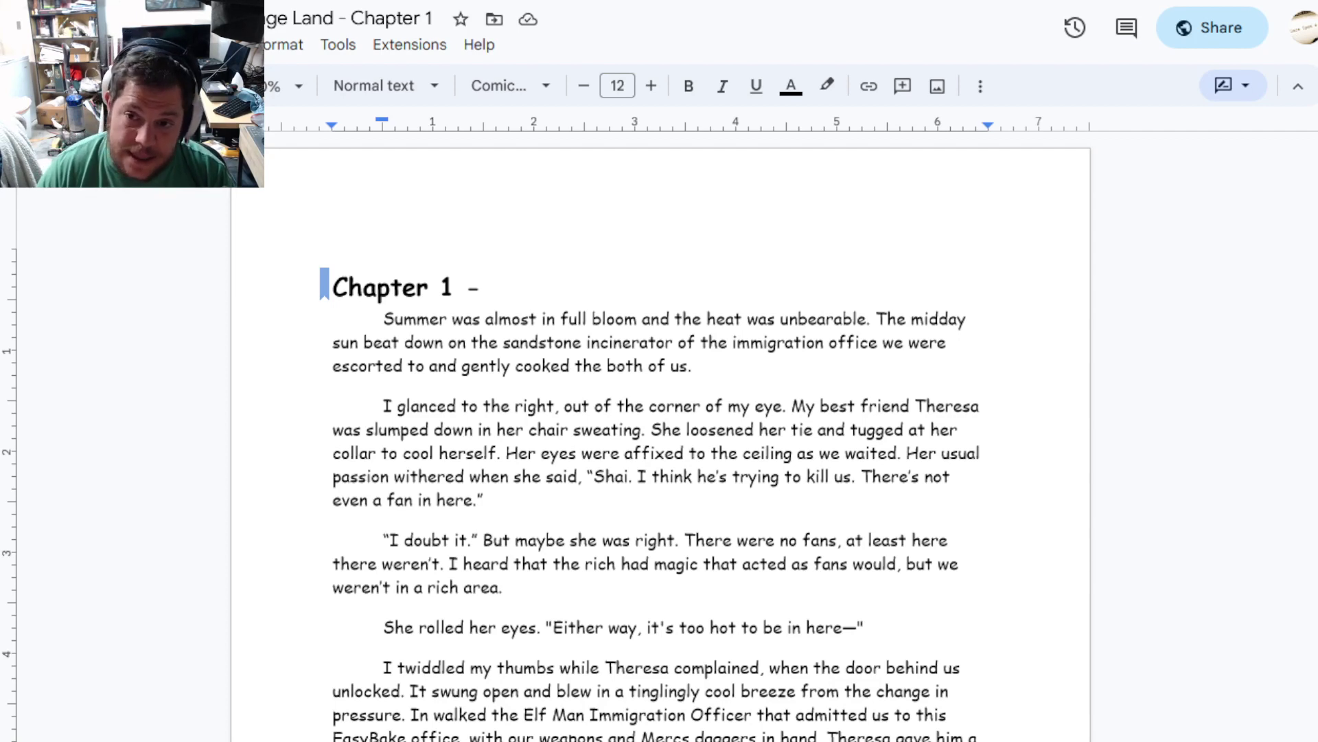
Comment on 'heat was unbearable' praising that the first line taps the senses
drag(707, 318, 867, 318)
click(1092, 313)
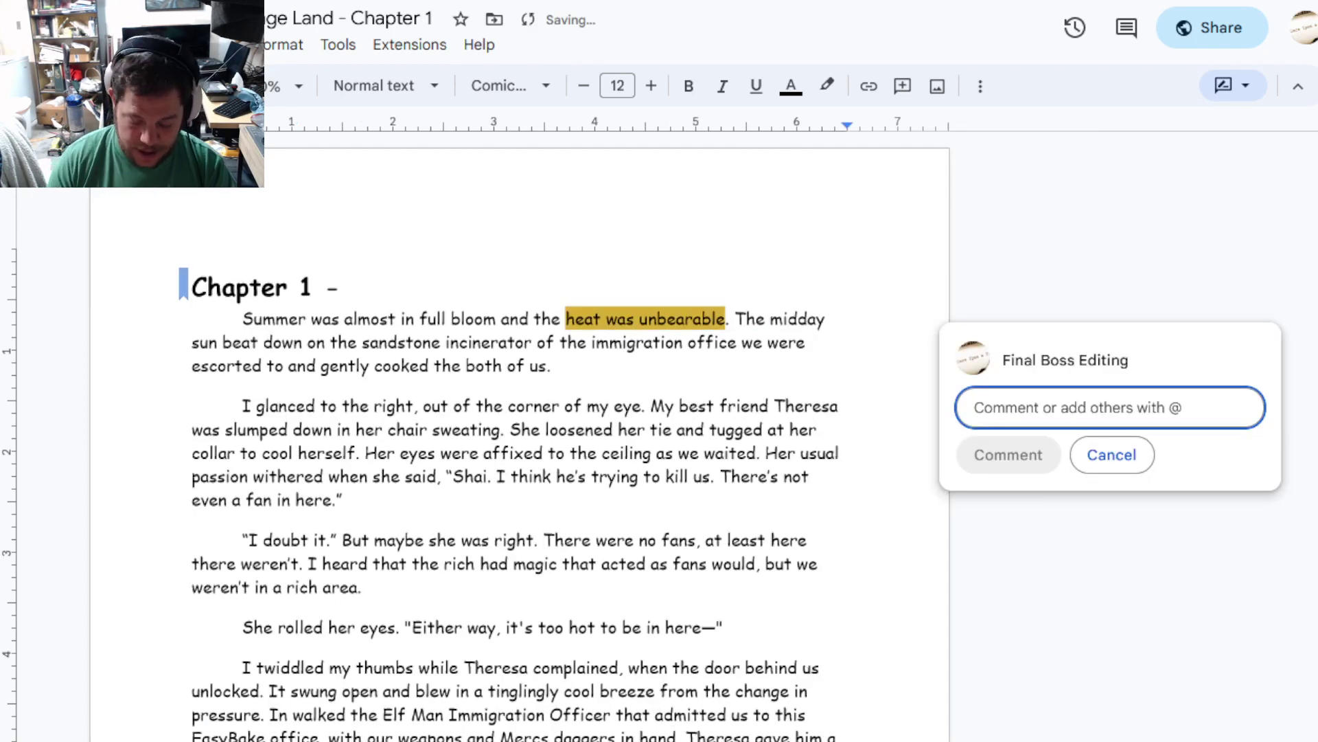
text(Good that)
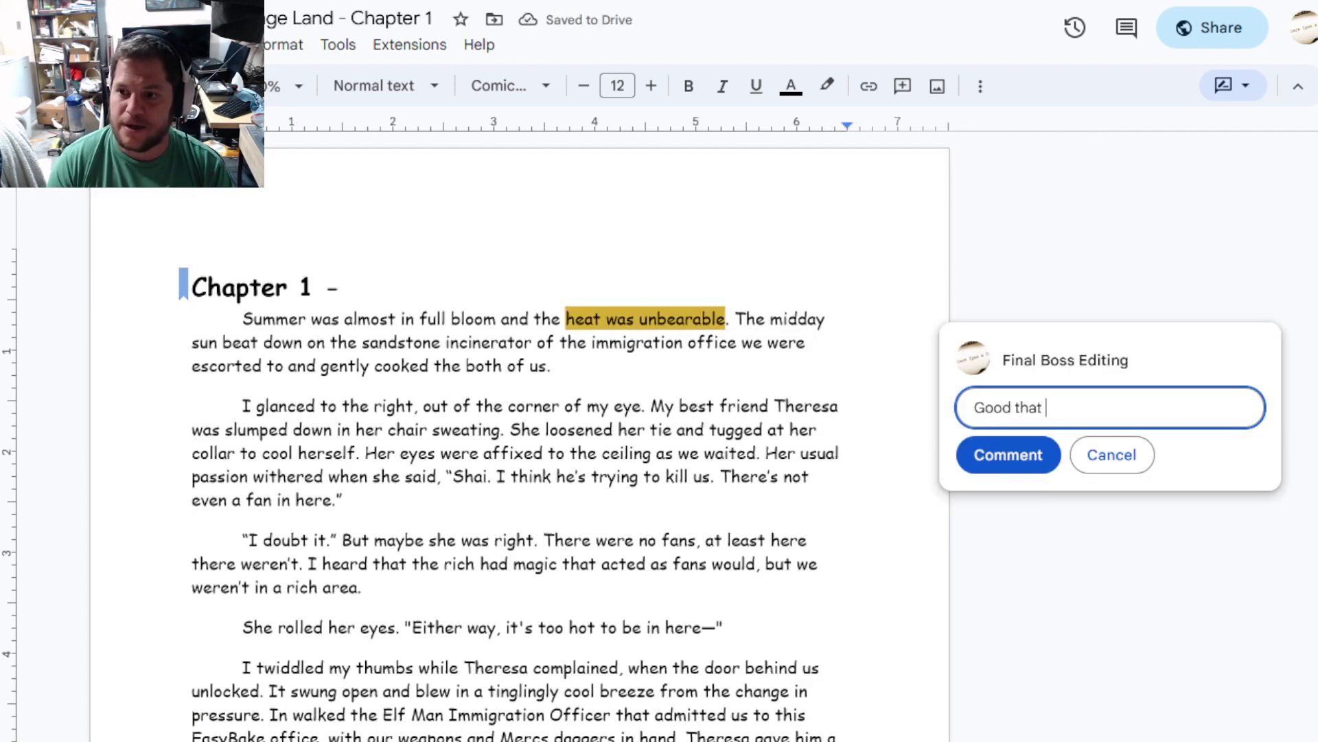
text( the senses are tapped in the first line.)
key(ctrl+Return)
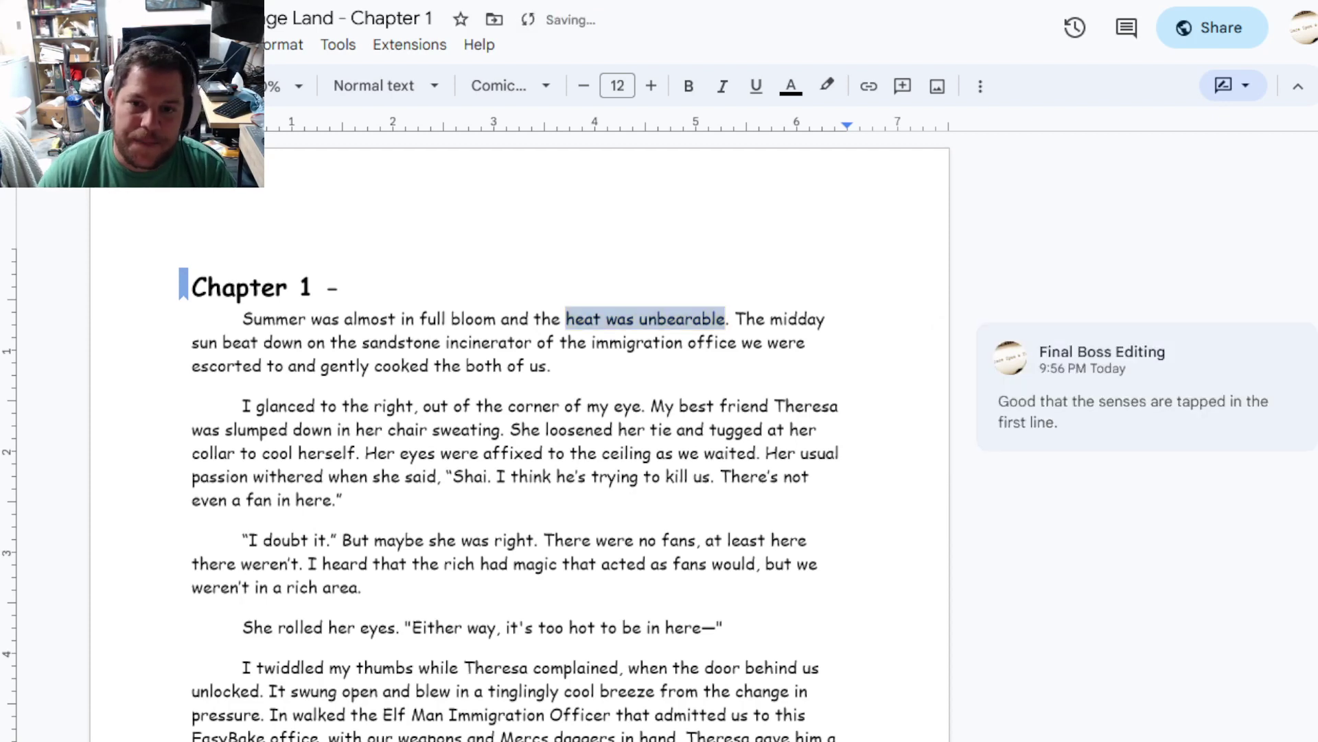
Comment on 'full bloom and the heat' urging a more unexpected hook than common summertime phrases
mouse_move(511, 318)
mouse_down()
mouse_move(427, 318)
mouse_move(601, 319)
mouse_up()
click(447, 318)
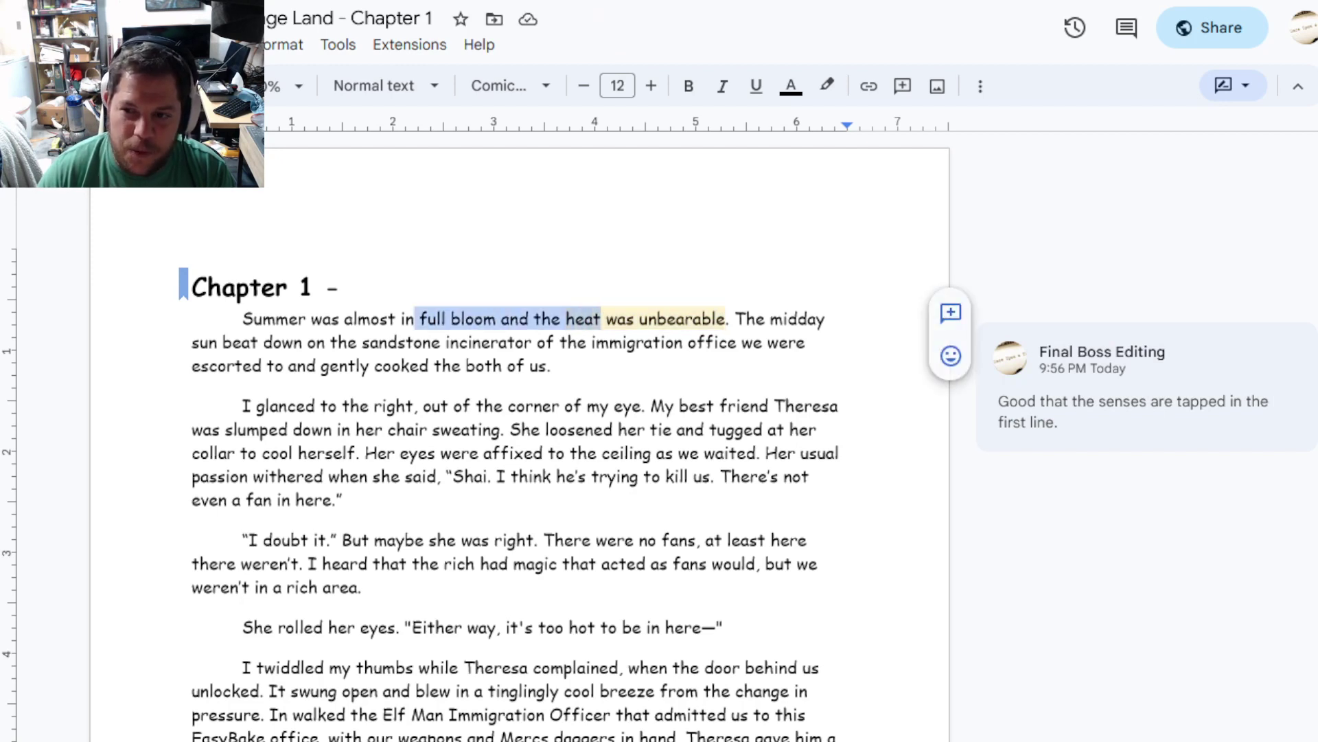
click(952, 313)
text(He)
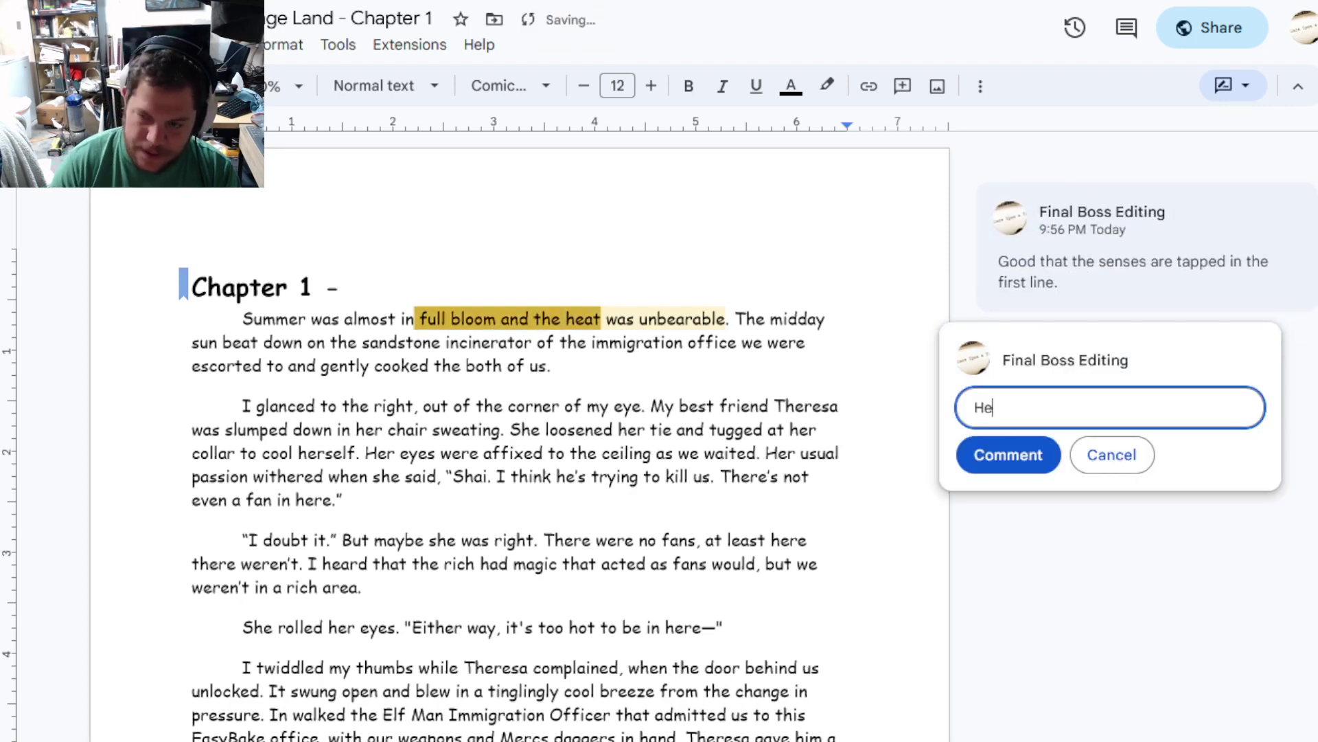
text(ad t)
key(BackSpace)
key(BackSpace)
key(BackSpace)
text(t and "full bloom" are phrases we use a )
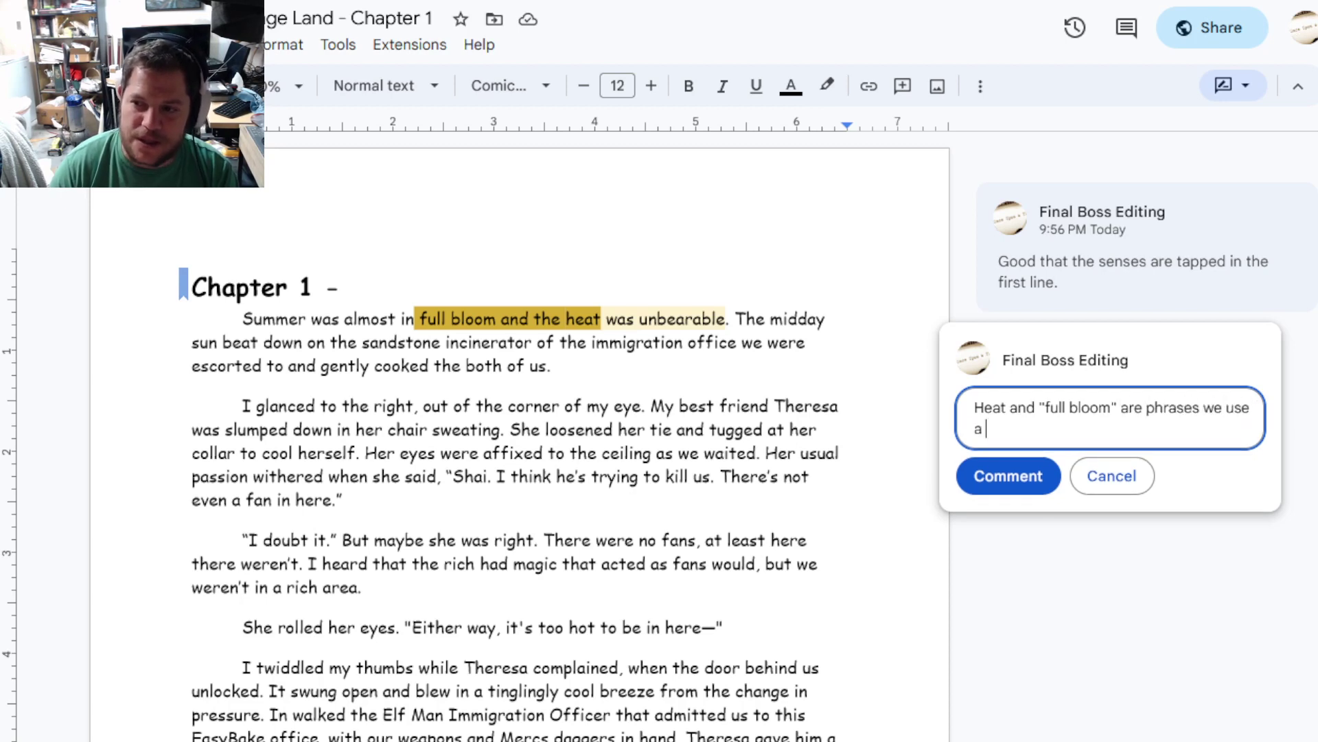
text(lot with summertime. Consider )
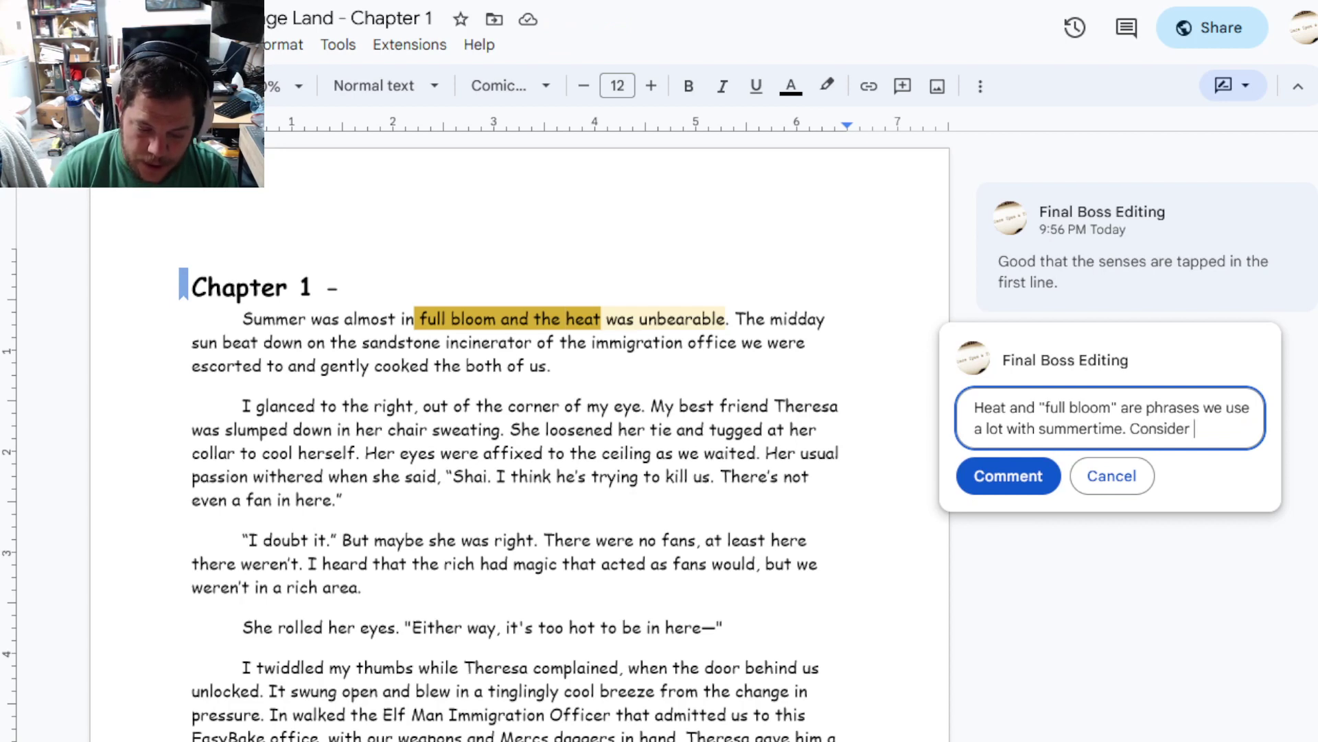
text(chang)
key(BackSpace)
key(BackSpace)
key(BackSpace)
text(ang)
key(ctrl+BackSpace)
text(hooking us with something unique or ironic or unexpected in the bei)
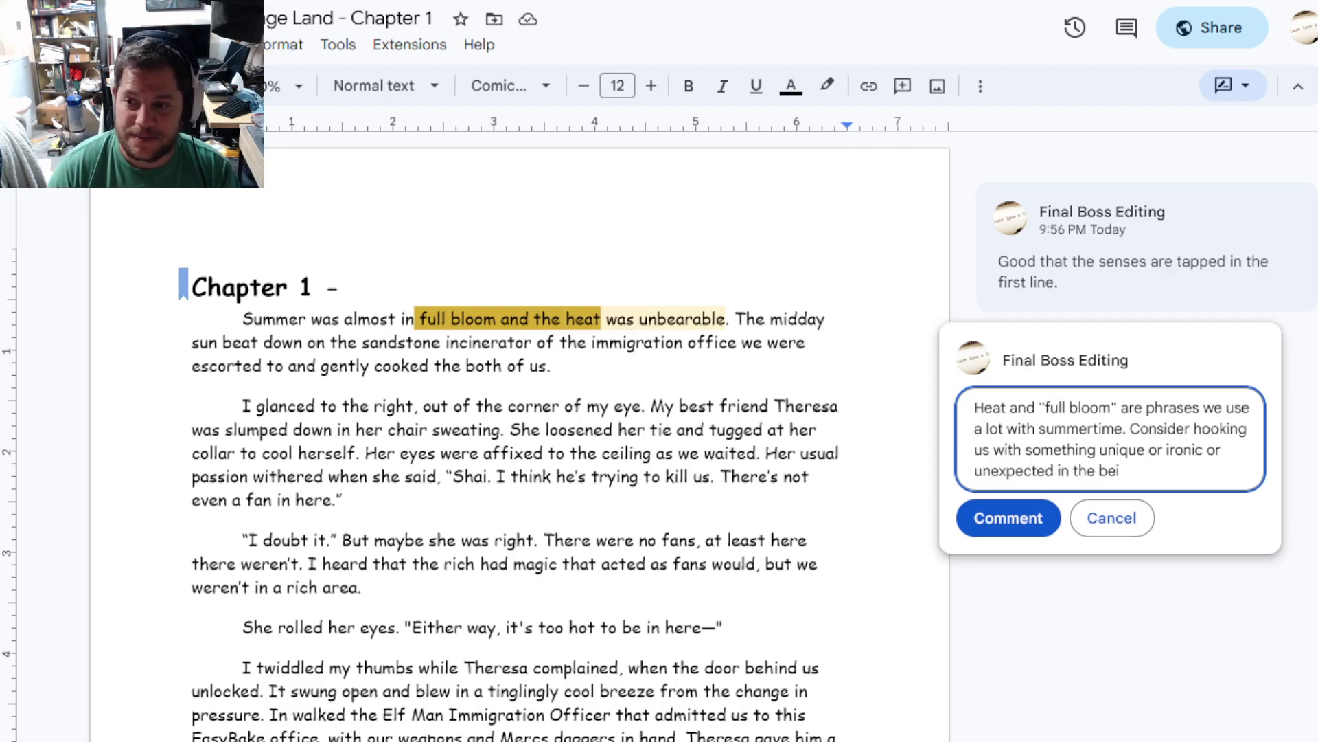
key(BackSpace)
text(ginning.)
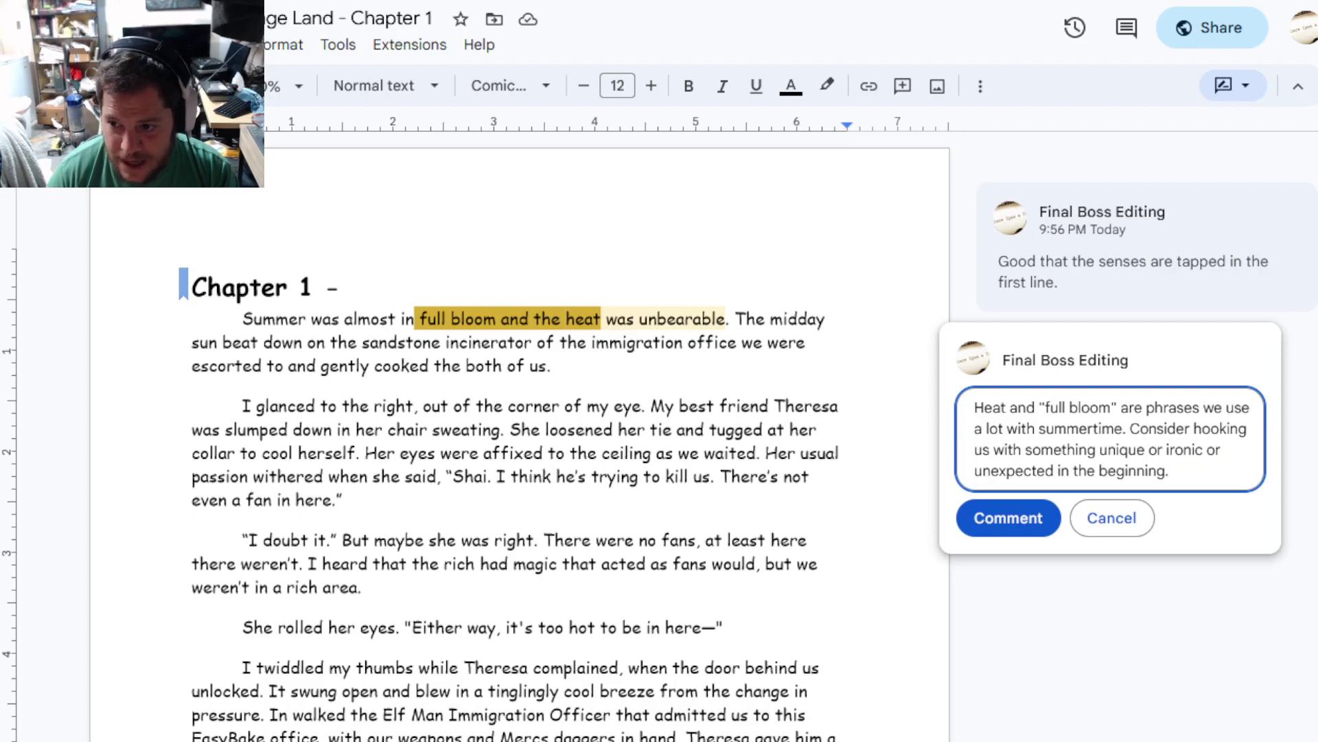
text( Expecially the first sentence.)
key(ctrl+Return)
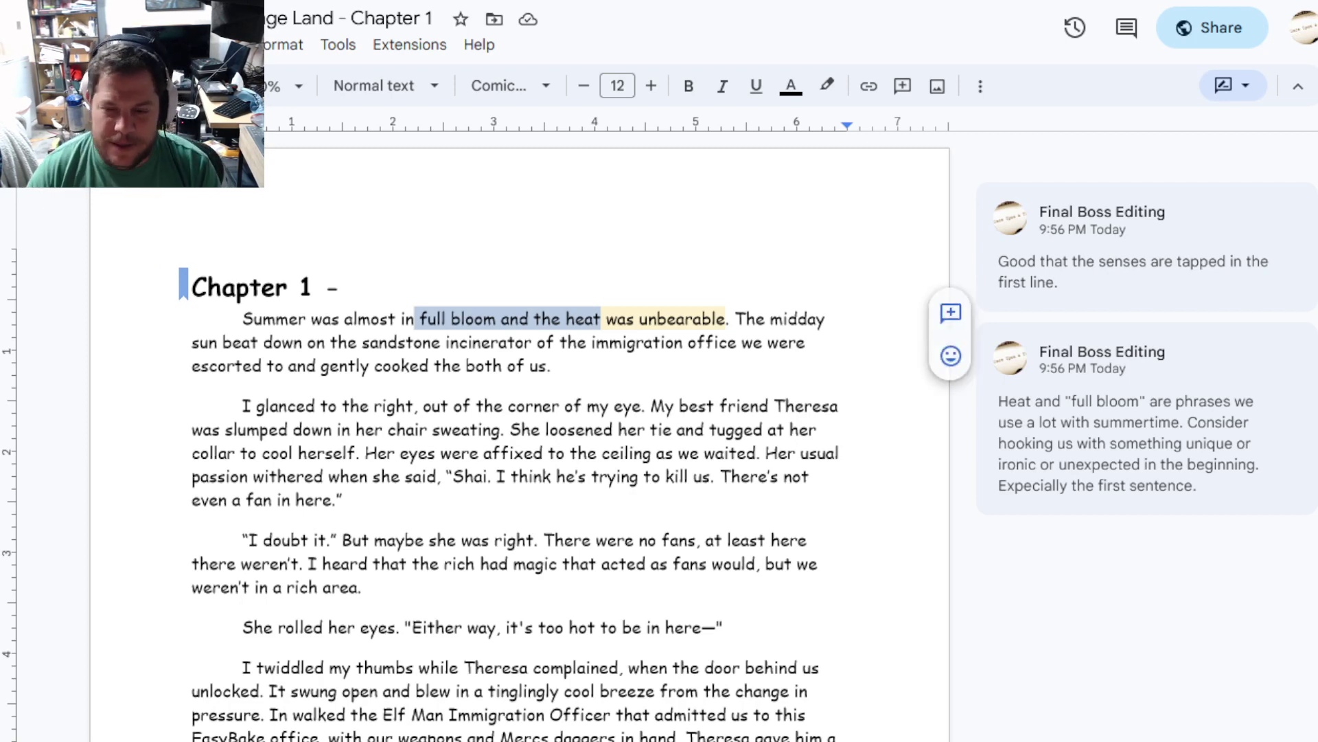
scroll(516, 464, down, 5)
scroll(515, 463, down, 10)
scroll(515, 463, down, 10)
scroll(515, 433, up, 5)
scroll(515, 433, down, 3)
scroll(515, 434, down, 5)
scroll(515, 433, up, 10)
scroll(515, 433, up, 10)
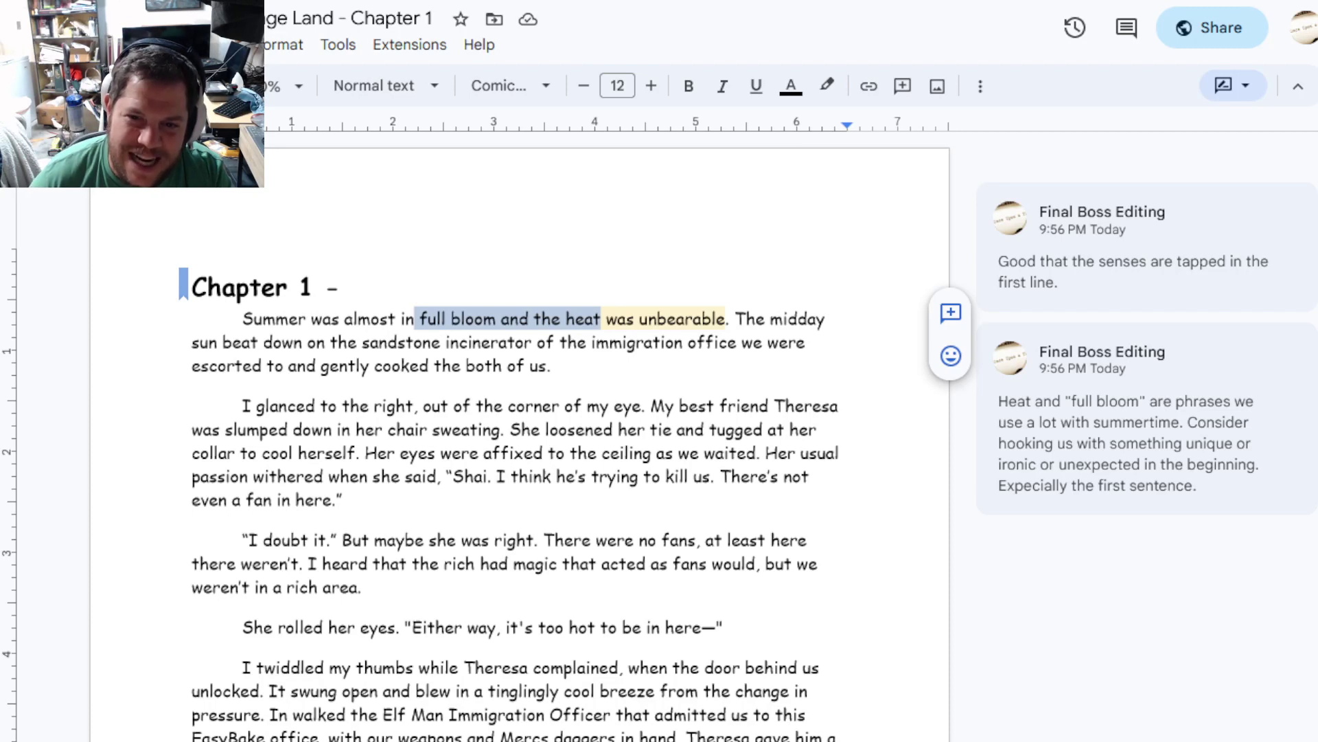
Suggest a comma and 'it' in 'escorted to, and it' and add a grammar comment on the modifier's subject
click(319, 366)
text(it)
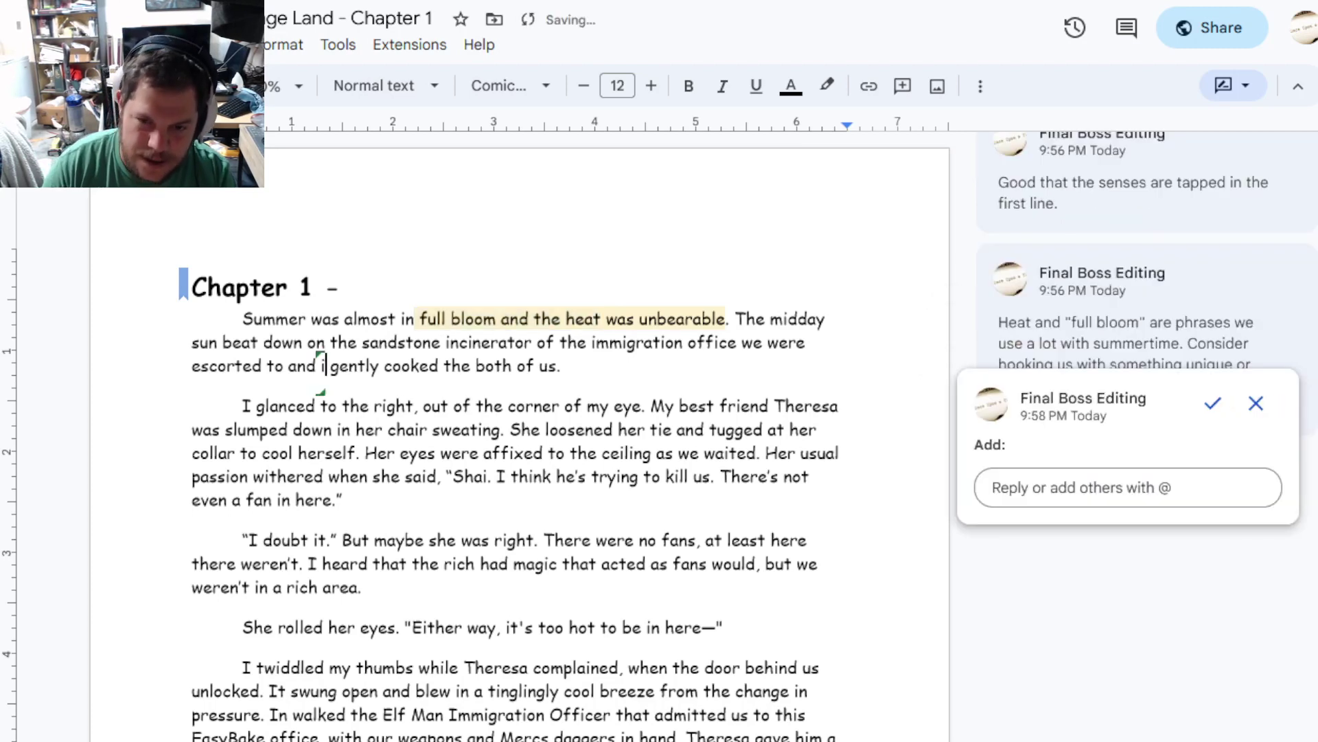
click(285, 366)
text(,)
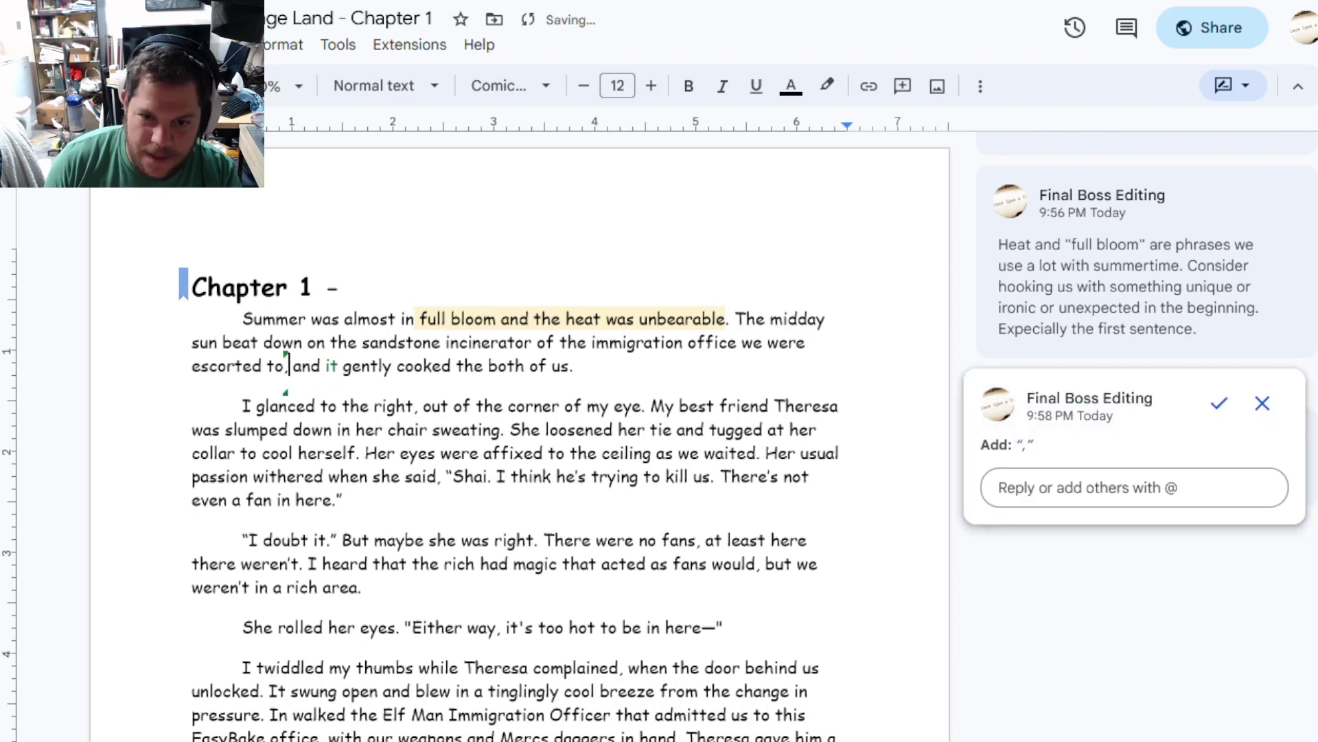
drag(285, 366, 340, 366)
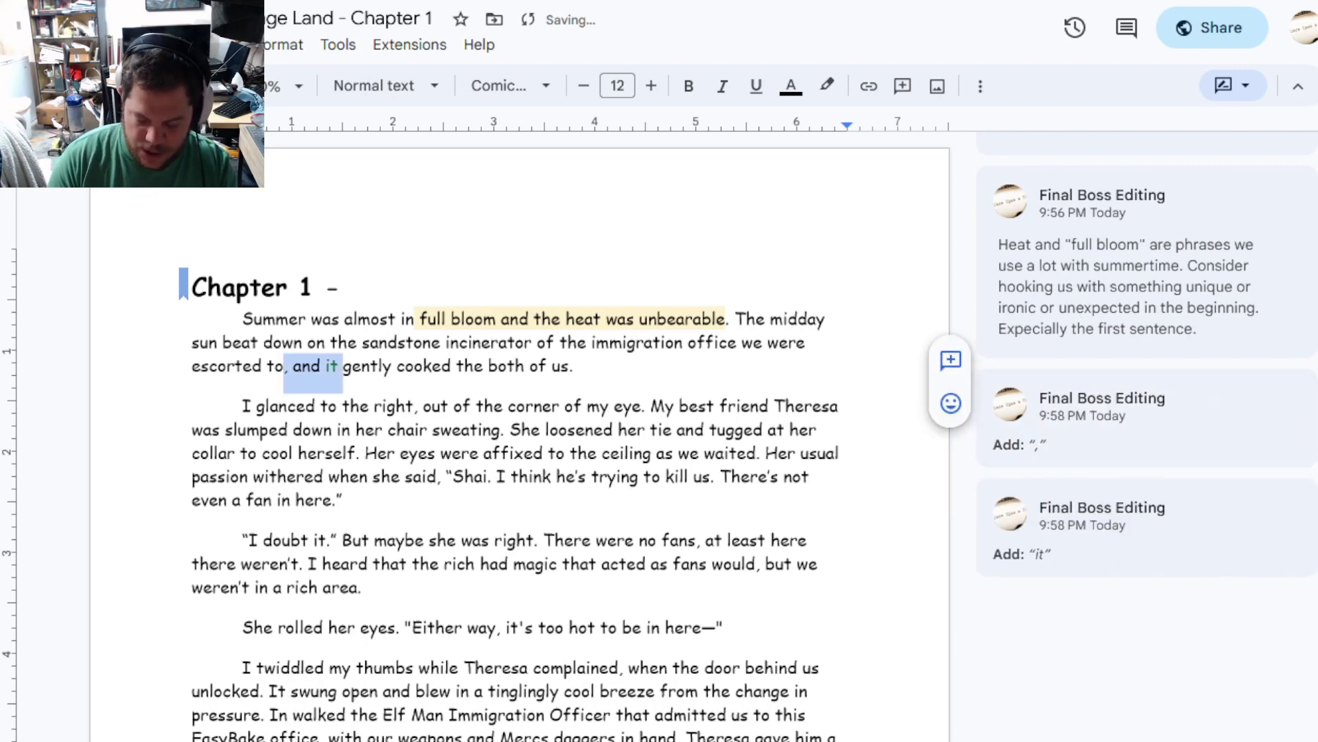
key(ctrl+alt+m)
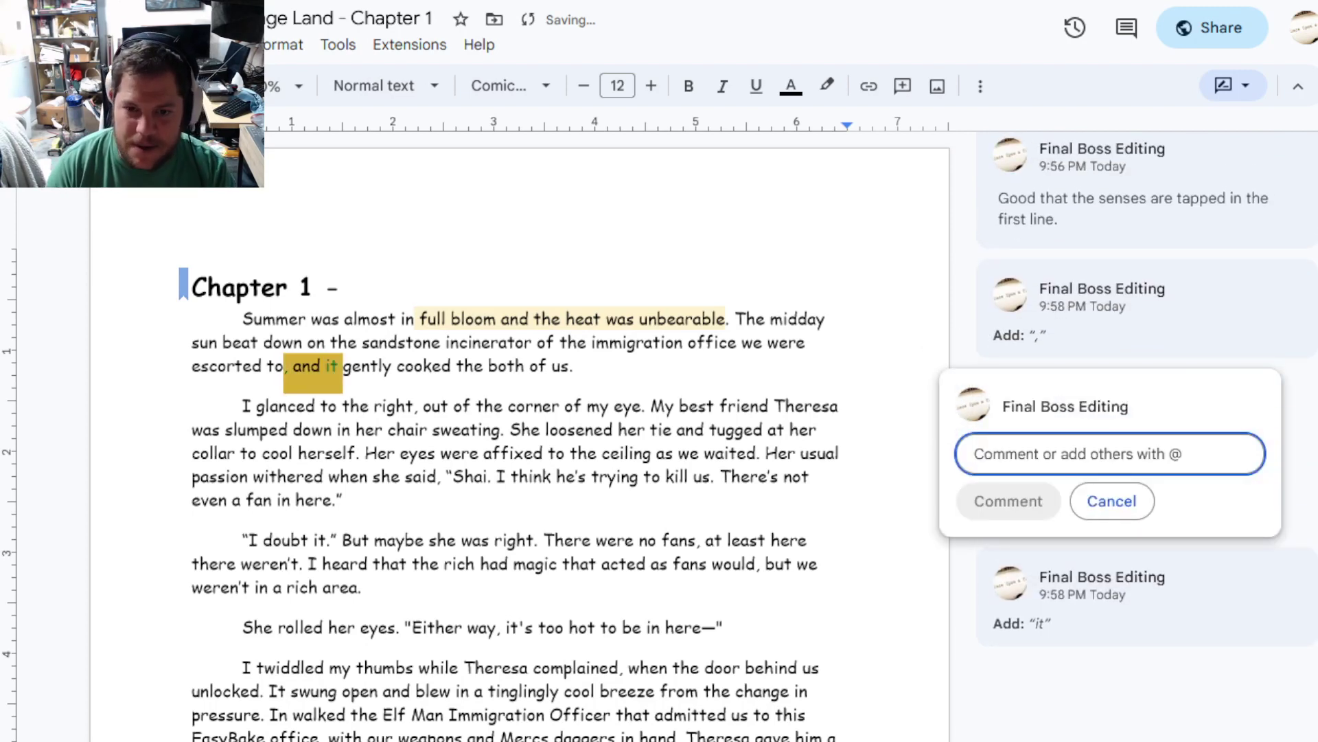
text(Gra)
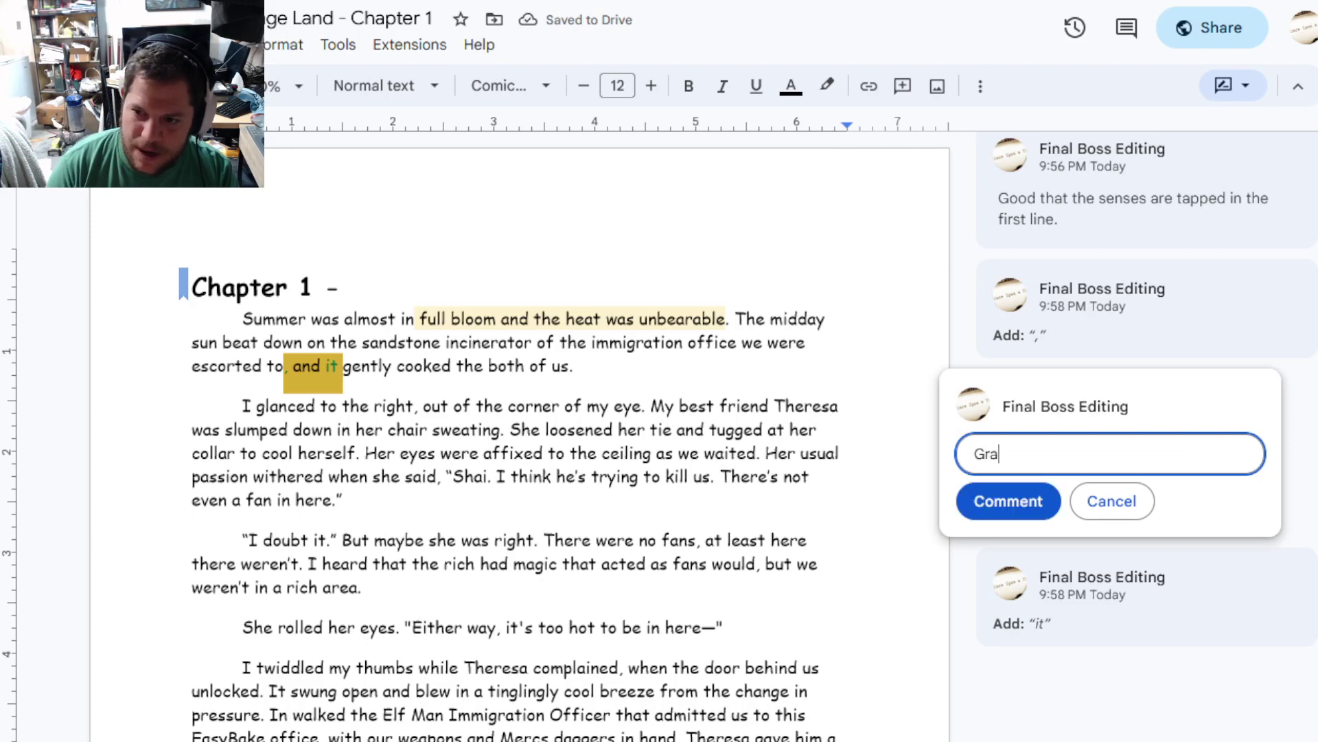
text(mmer)
key(BackSpace)
key(BackSpace)
key(BackSpace)
text(ar watc)
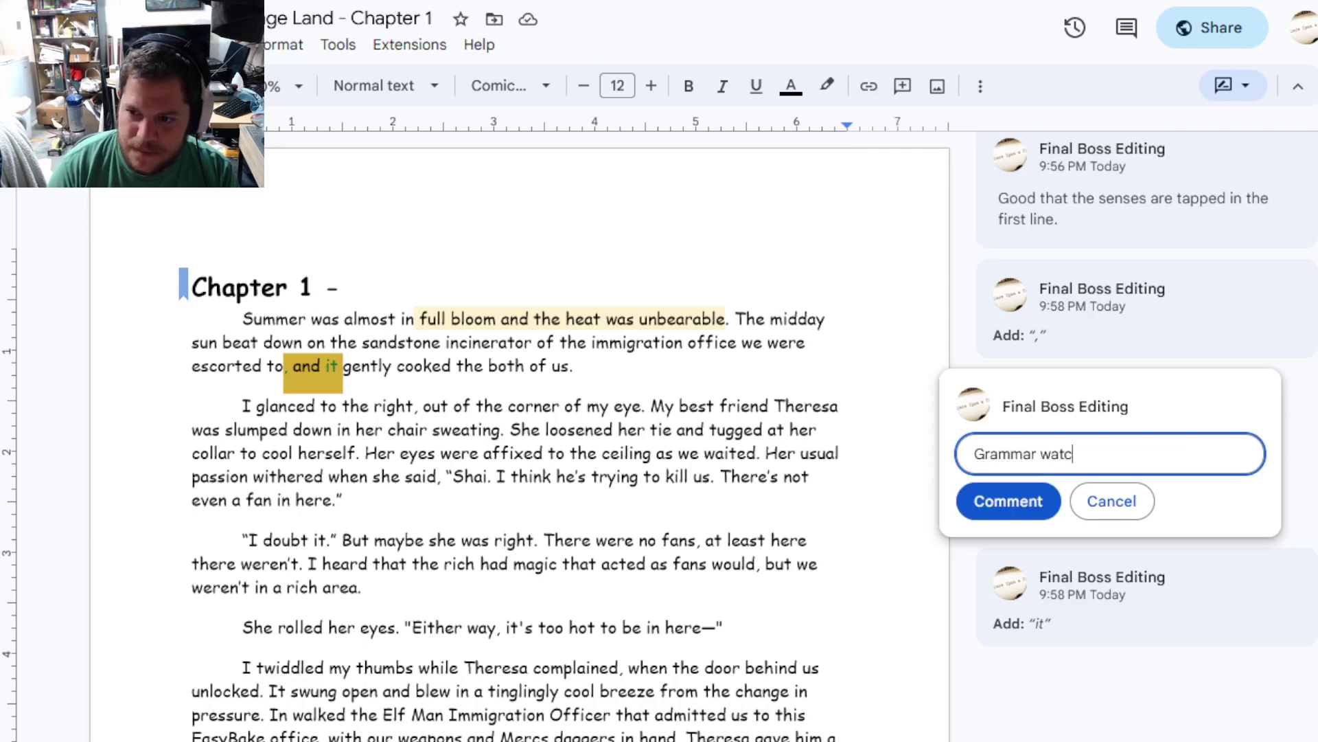
text(h out - ensure we know the subje)
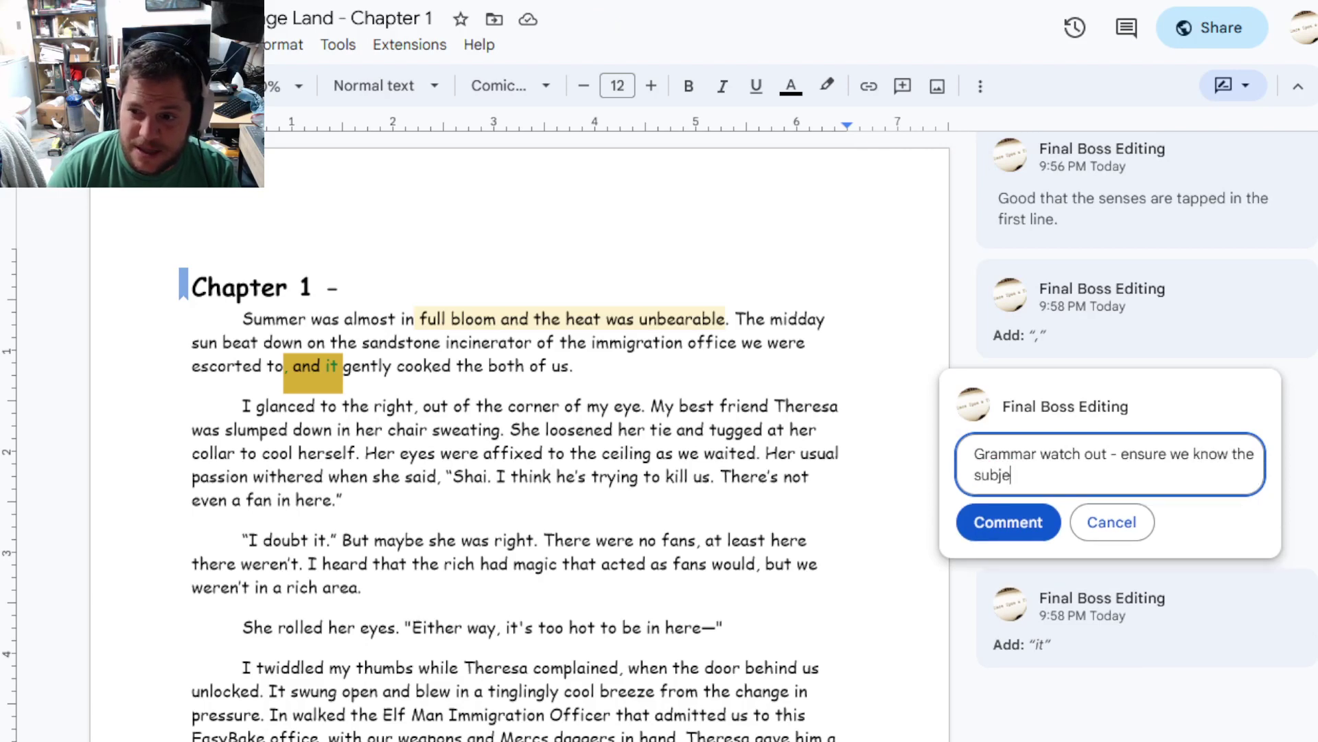
text(ct of the)
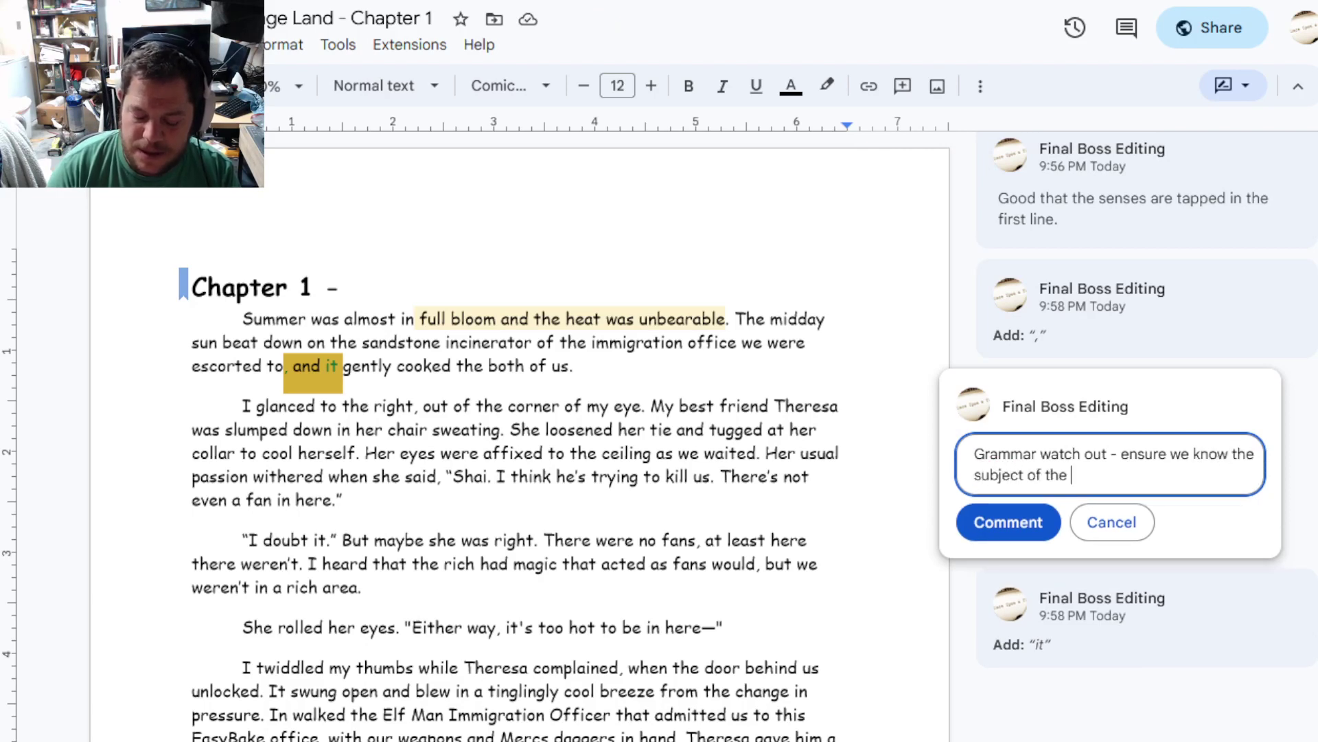
text( modifier at the end.)
key(ctrl+Return)
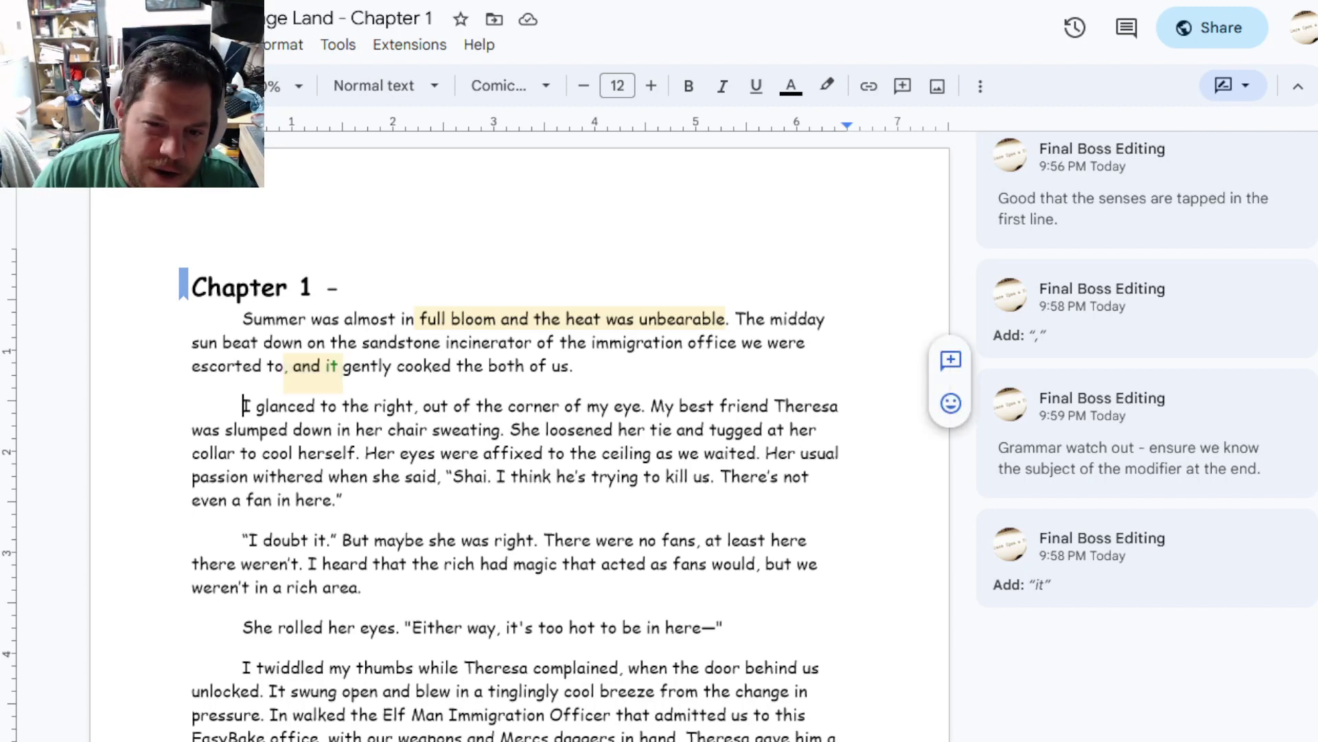
Select from 'I glanced to the right' through 'slumped down in her chair sweating.'
drag(242, 406, 649, 406)
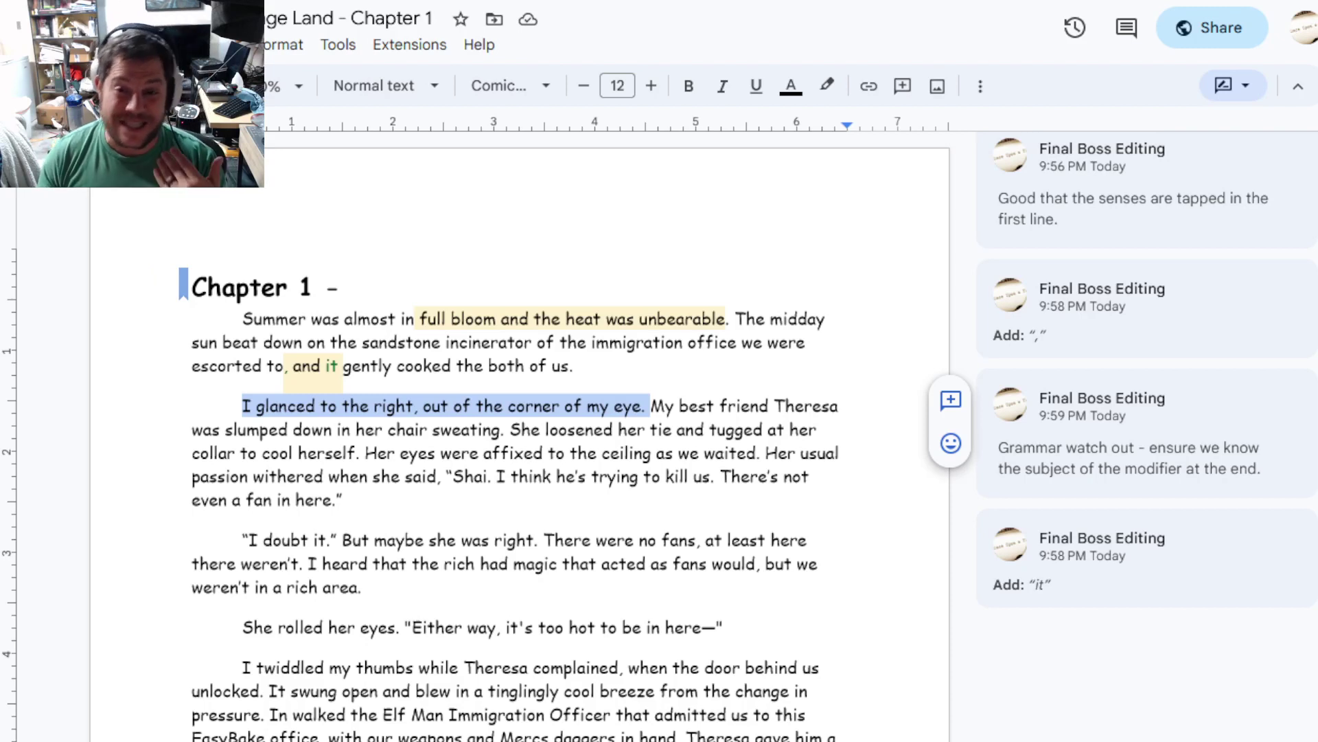
key(shift+Down)
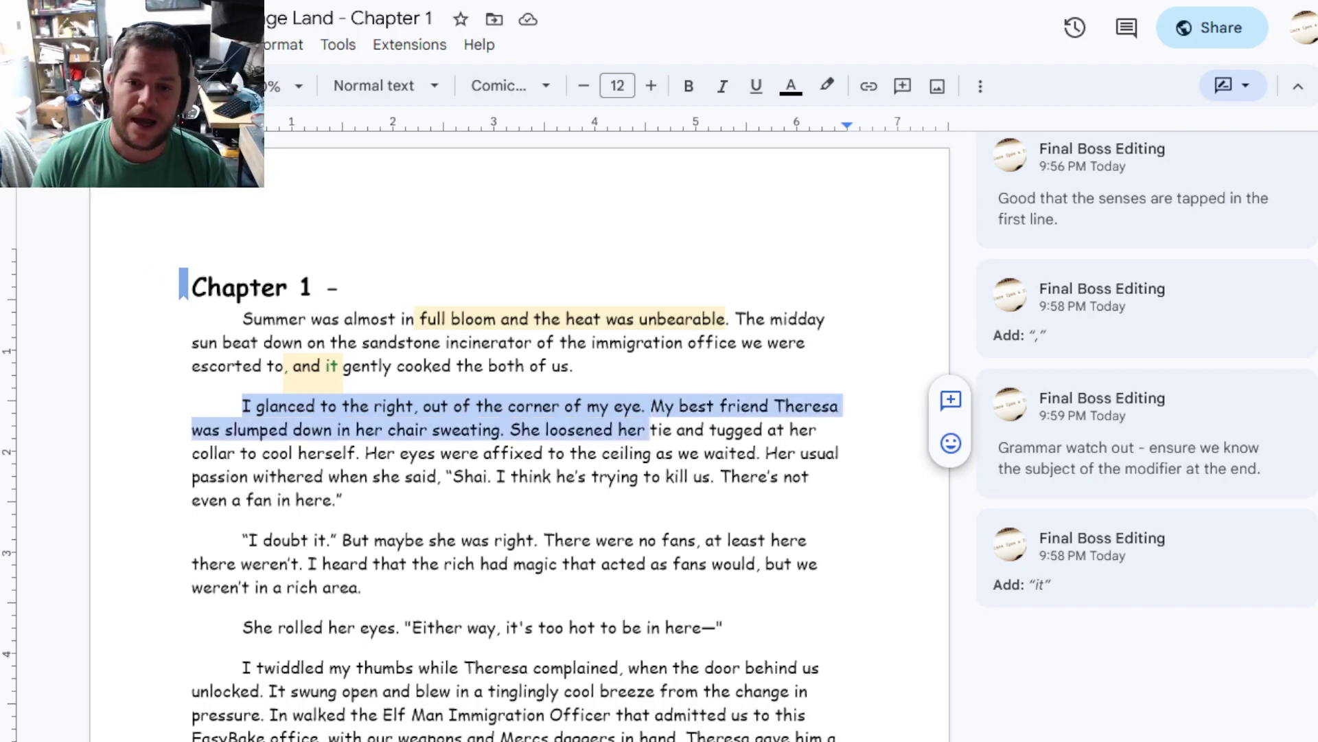
key(ctrl+shift+Left)
key(ctrl+shift+Left)
key(ctrl+shift+Left)
key(shift+Left)
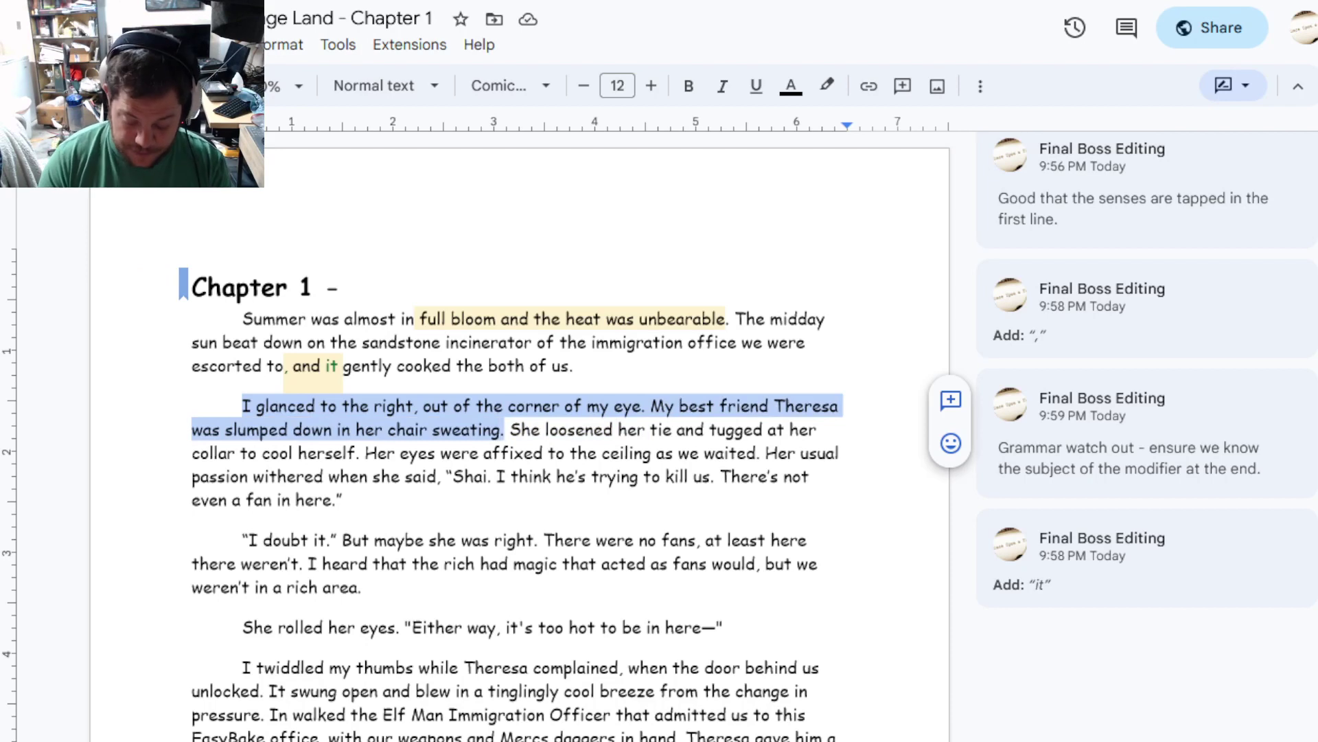
Comment on the glance-and-slumped sentences, proposing a tighter rewrite with sweat dripping down her nose
key(ctrl+alt+m)
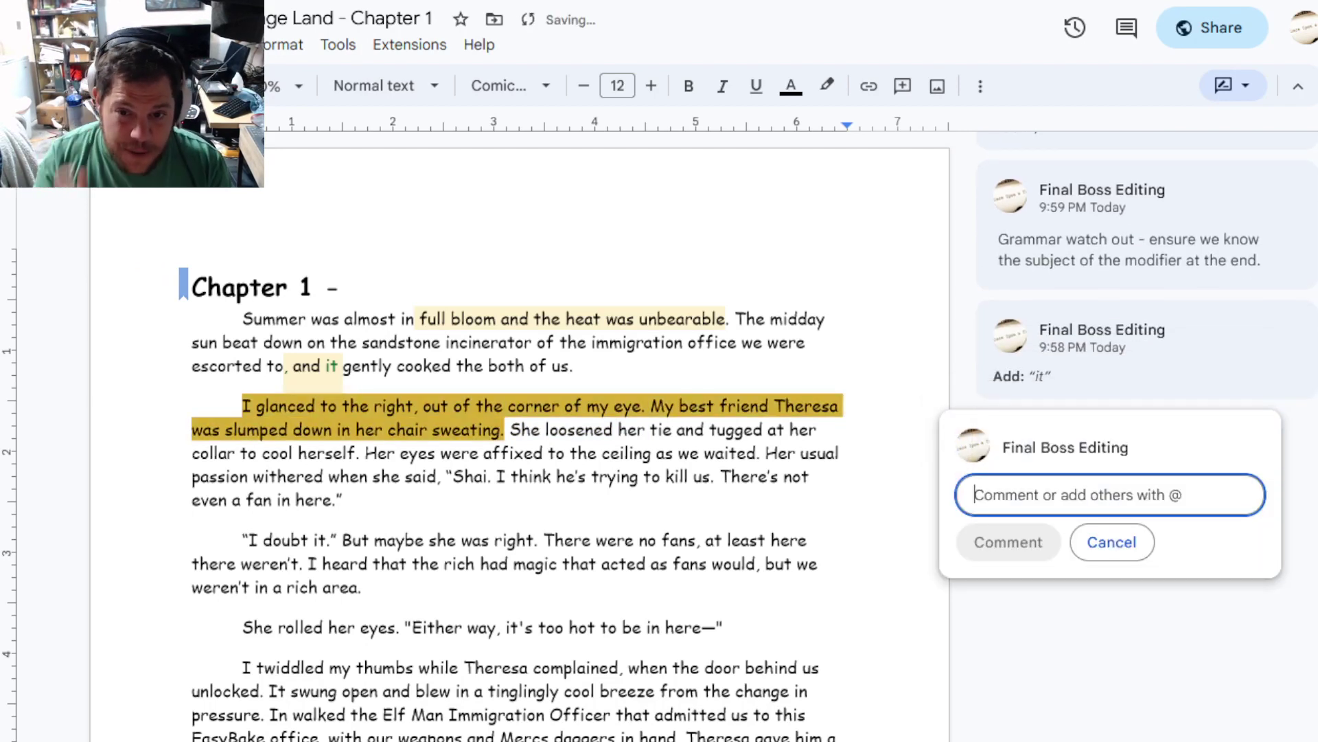
text(To my right, Teresa slumped)
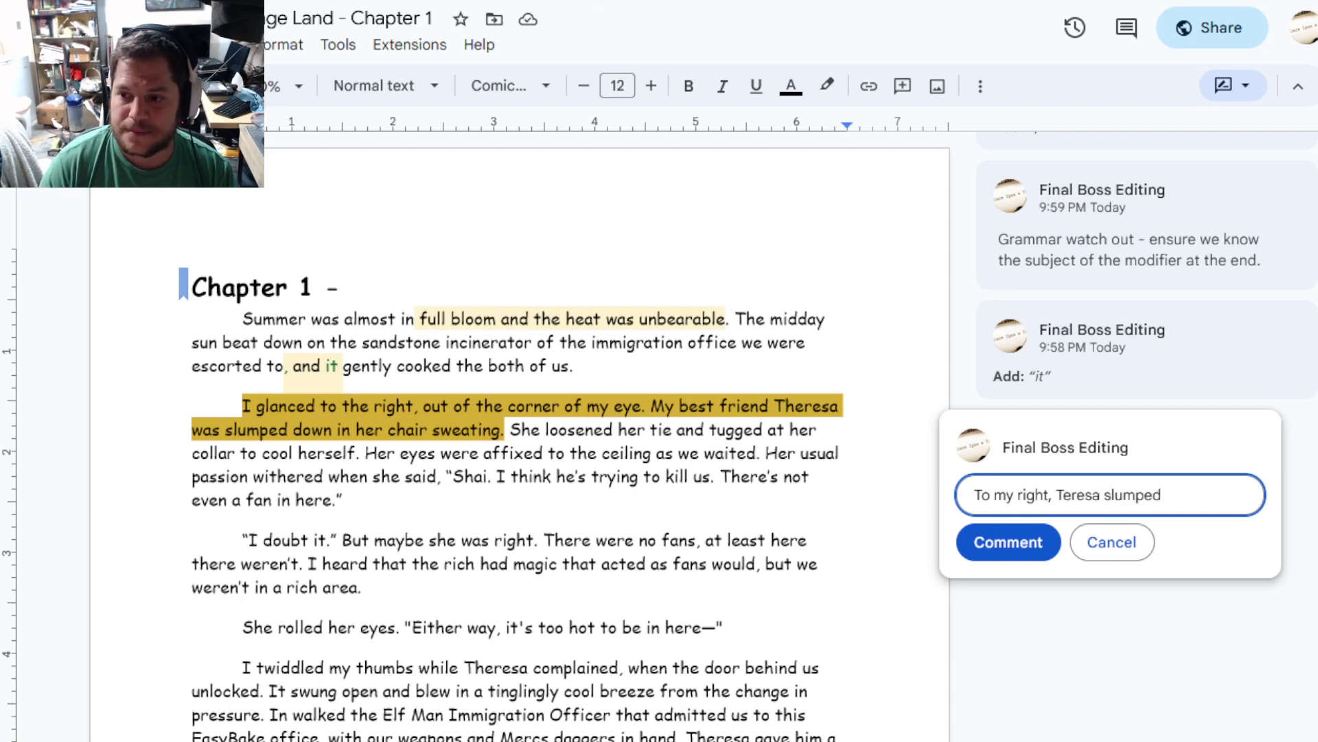
text( in the r)
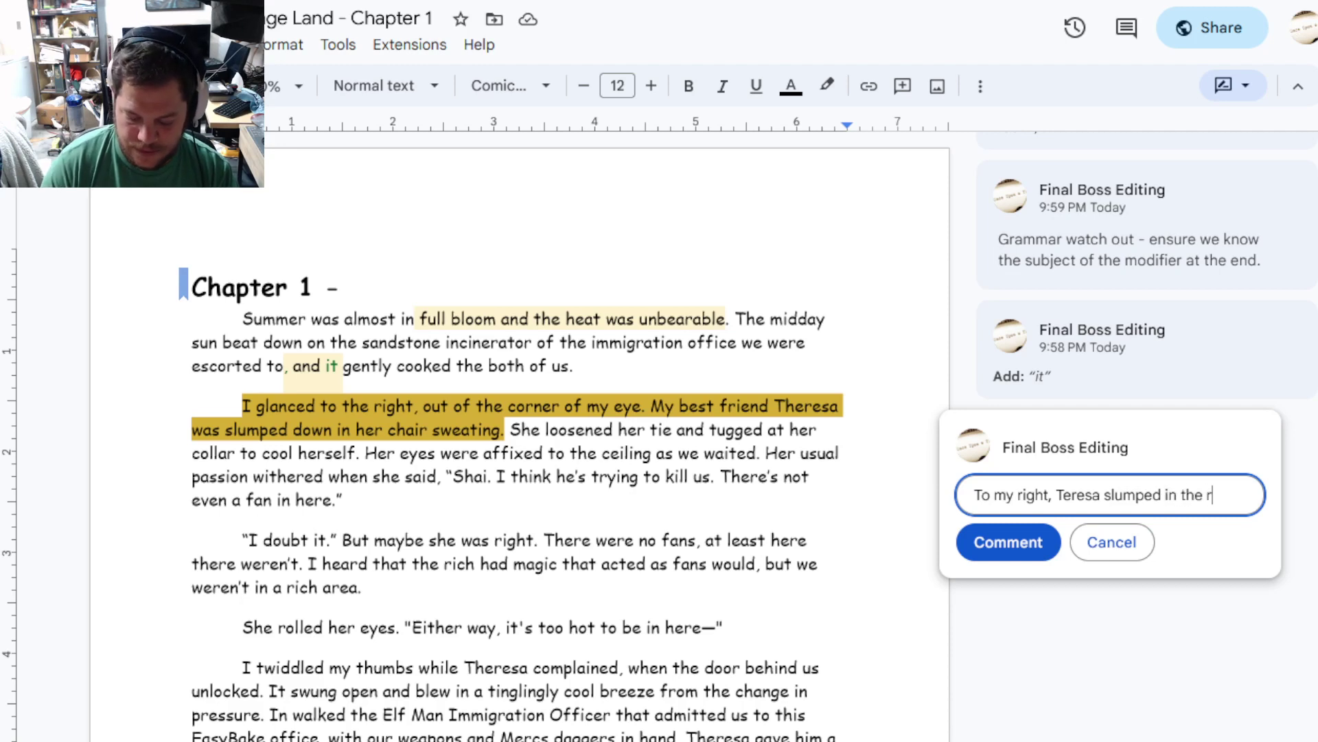
text(usty seat)
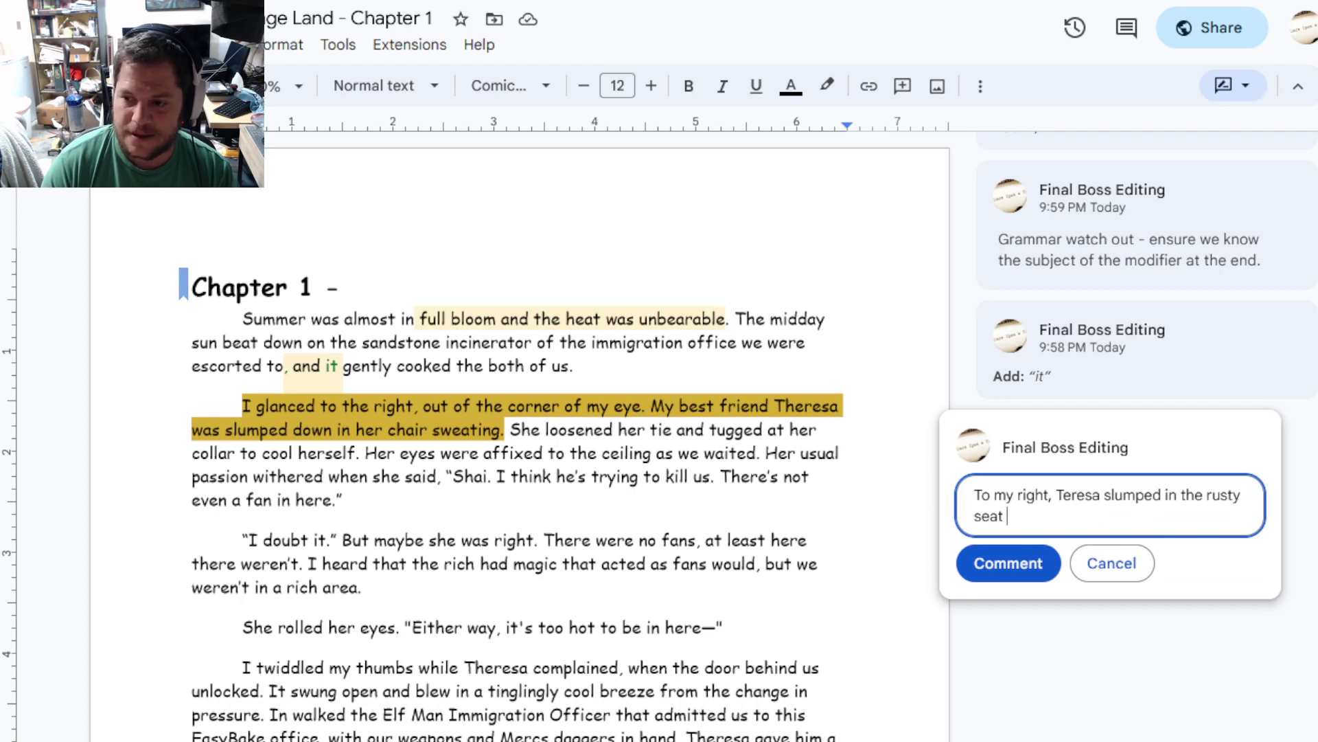
key(ctrl+BackSpace)
key(ctrl+BackSpace)
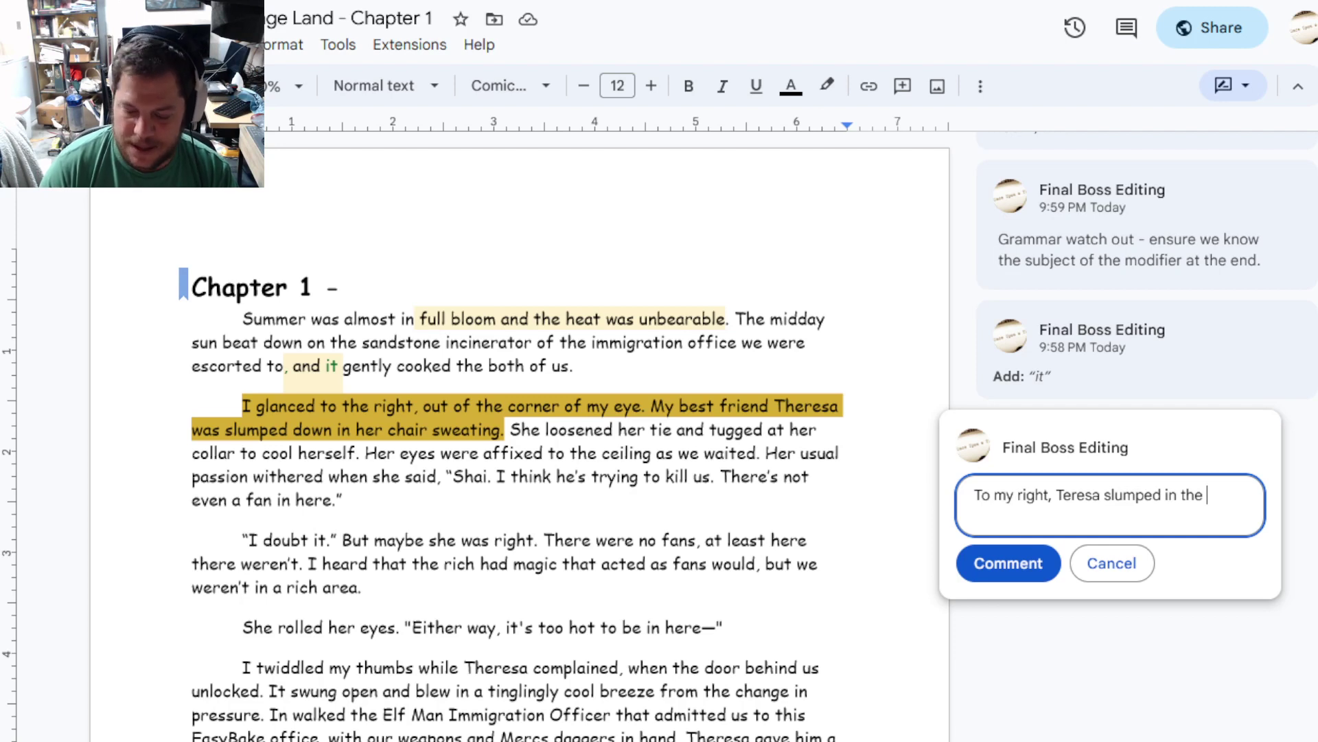
text(stained)
key(ctrl+BackSpace)
text(stained seat and sweat dripped down her nose.)
key(ctrl+Return)
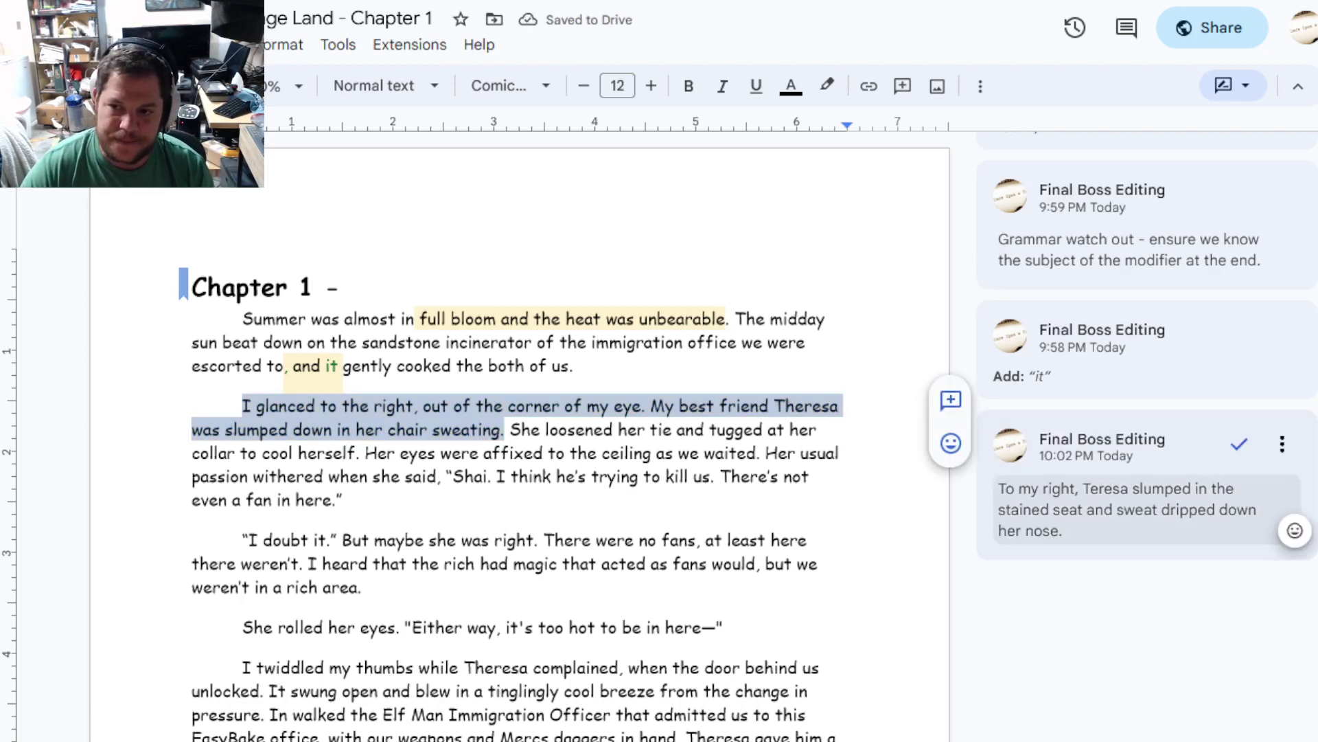
click(1128, 508)
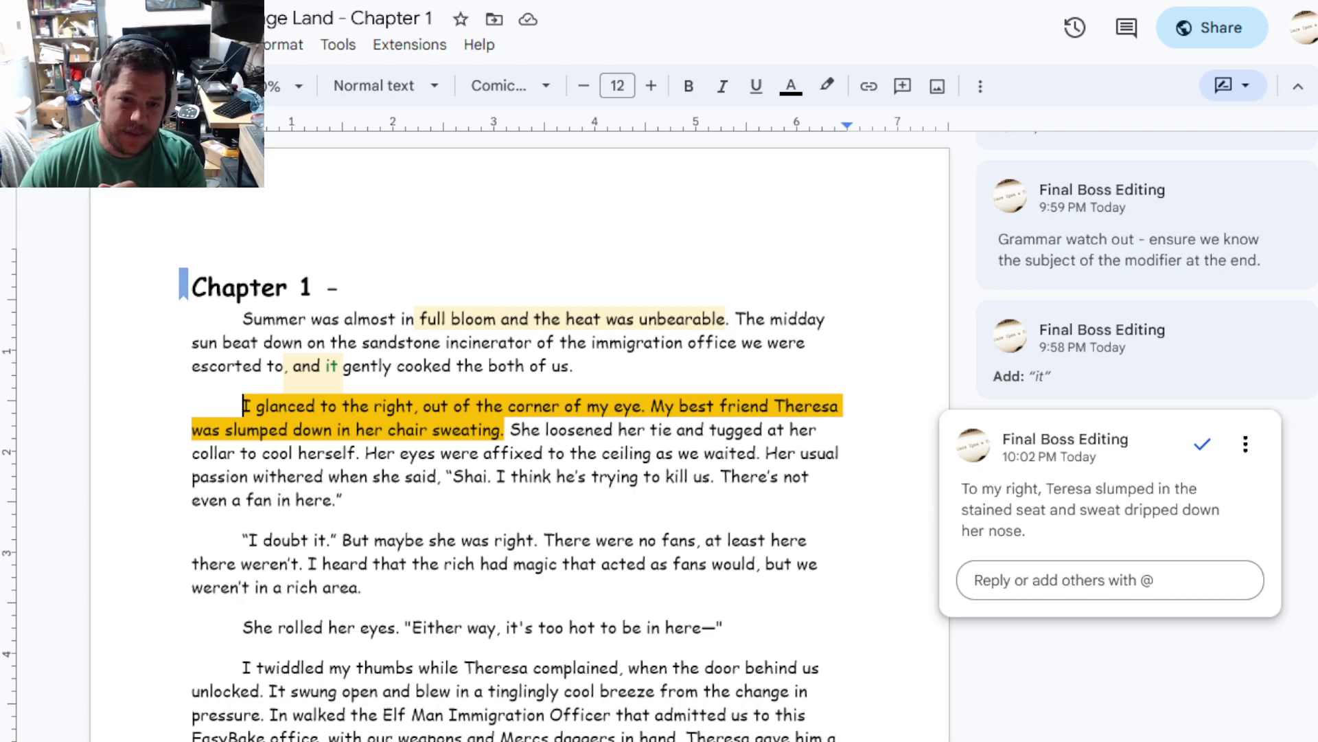
drag(204, 429, 257, 429)
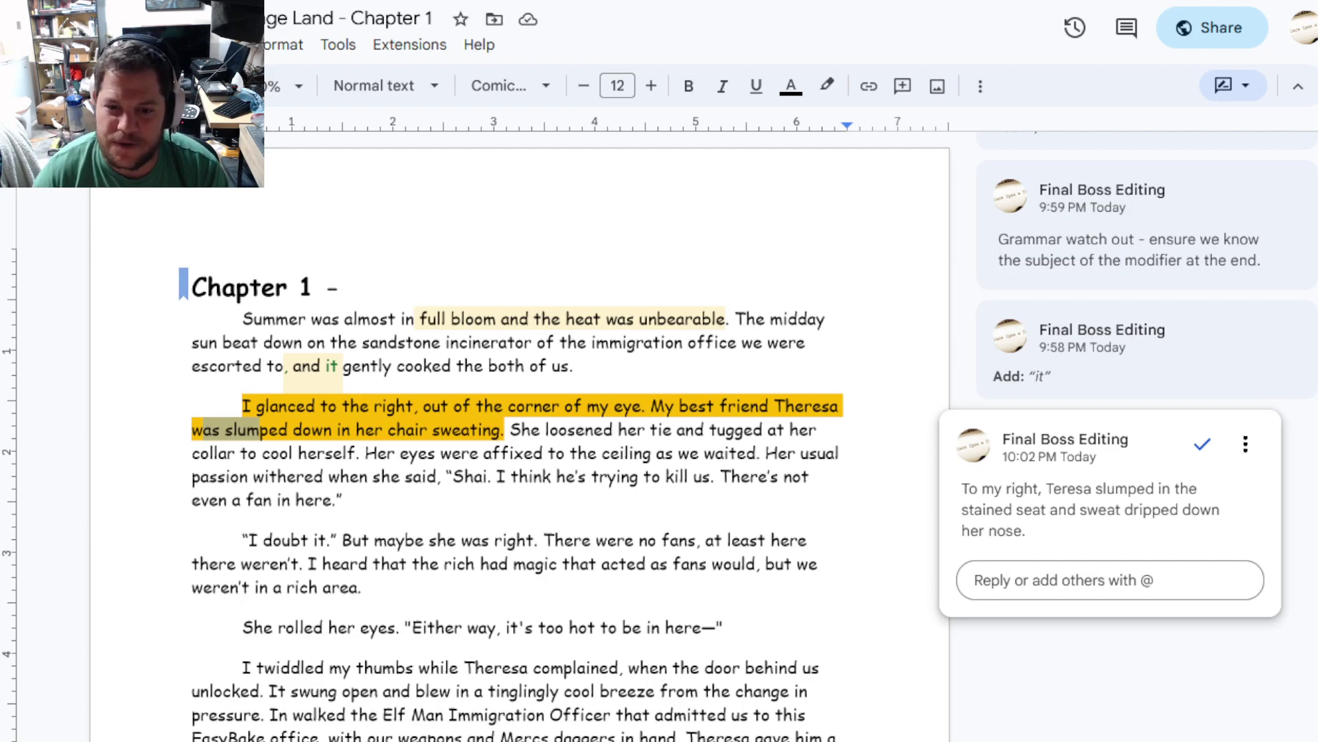
scroll(660, 437, down, 2)
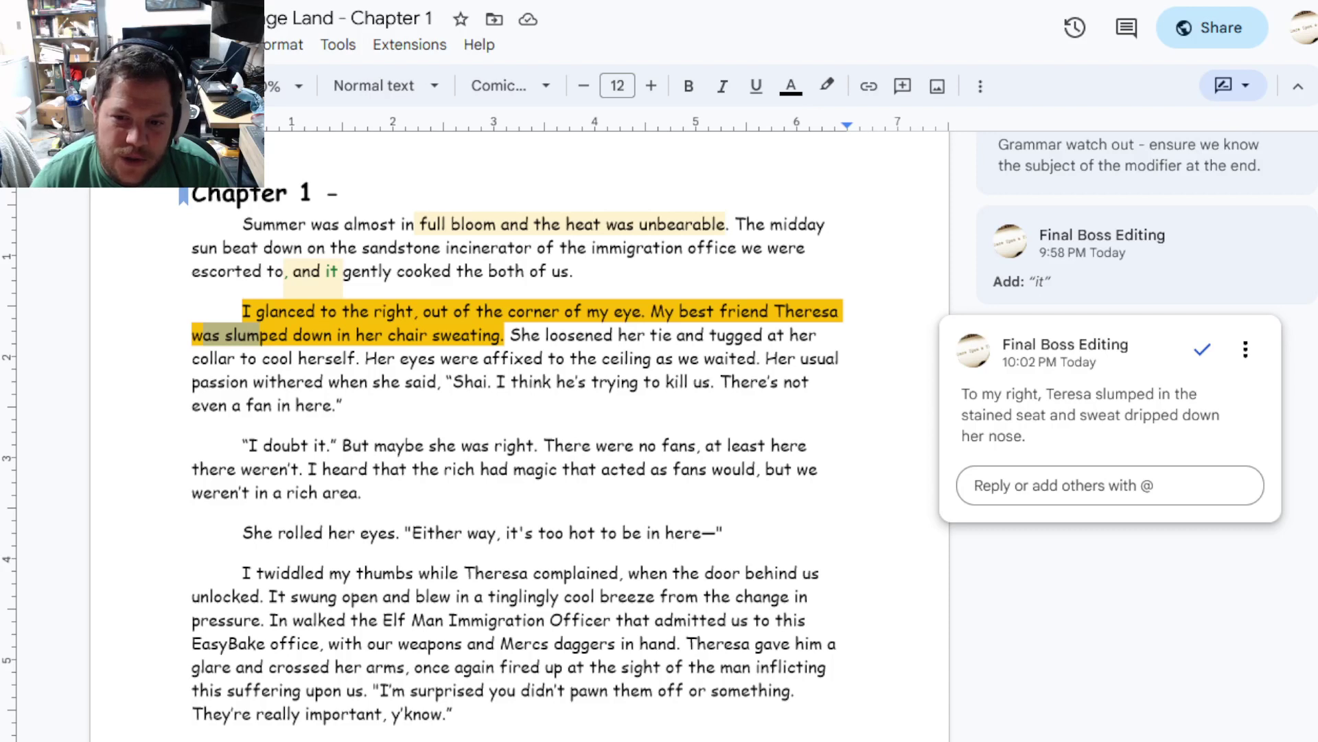
Comment on 'rich had magic' praising the early introduction of mystical elements
click(458, 468)
drag(443, 468, 557, 469)
click(951, 463)
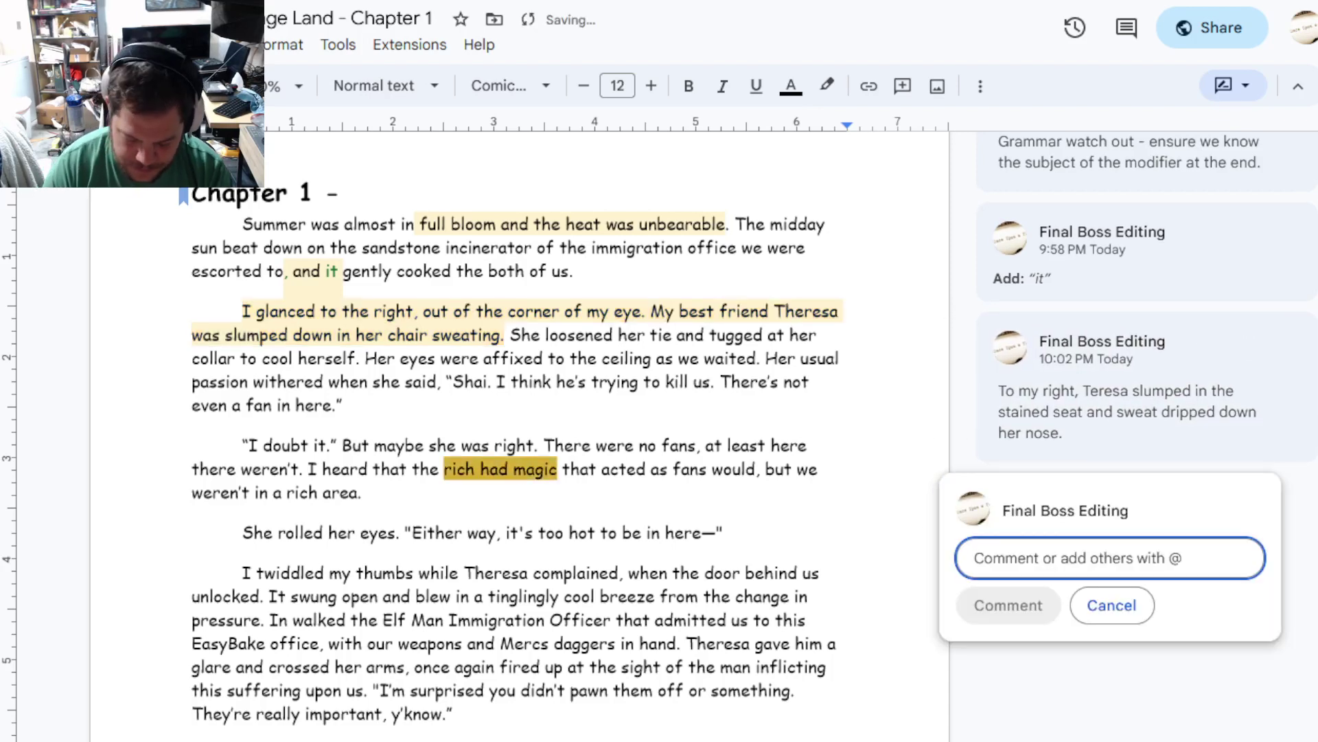
text(Good to introduce the mystical)
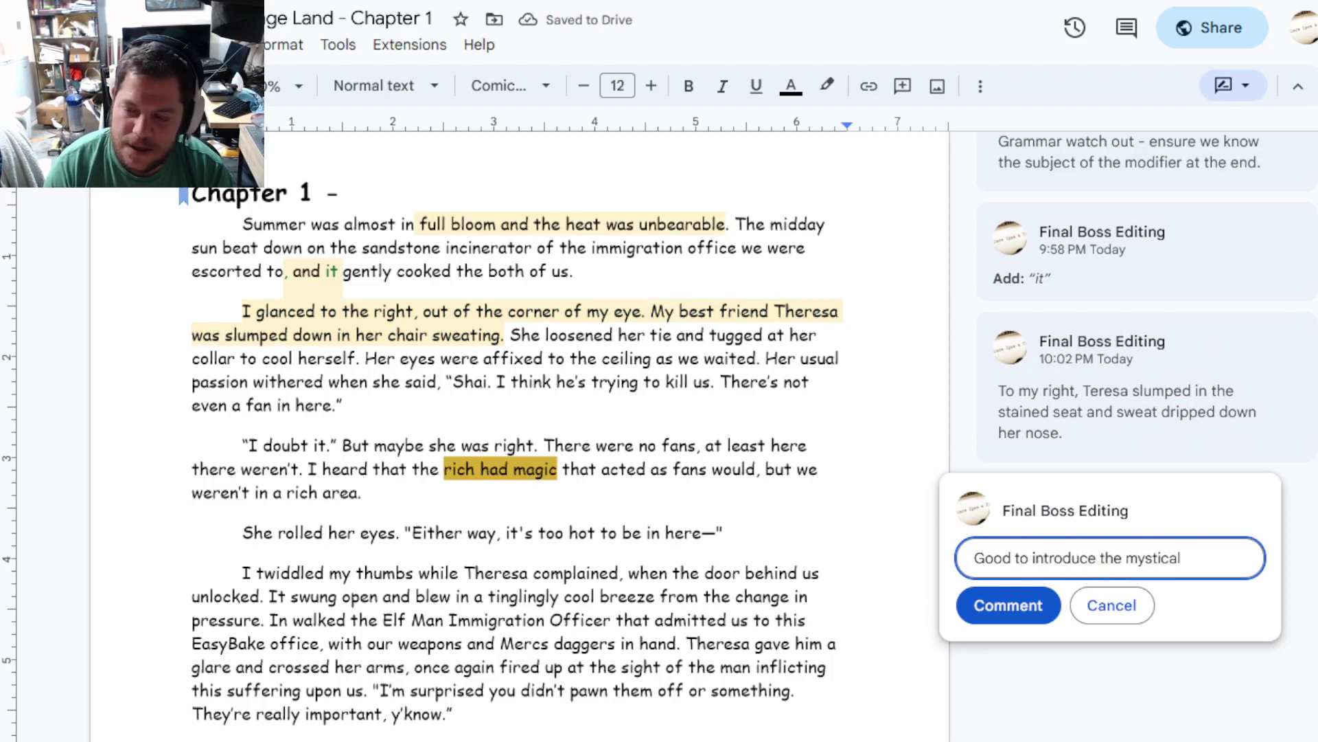
text( elements of the story early.)
key(ctrl+Return)
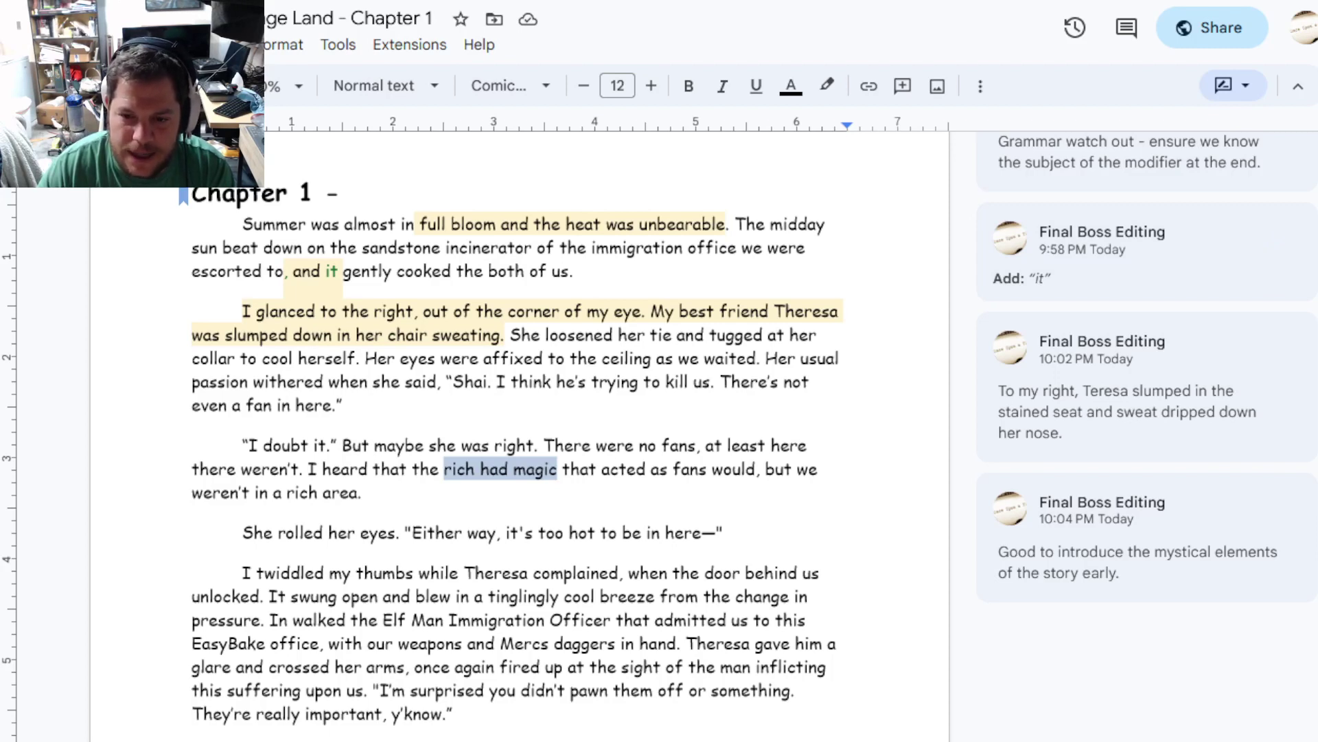
Comment on 'twiddled my thumbs' that this common boredom action might not be the best fit
click(326, 572)
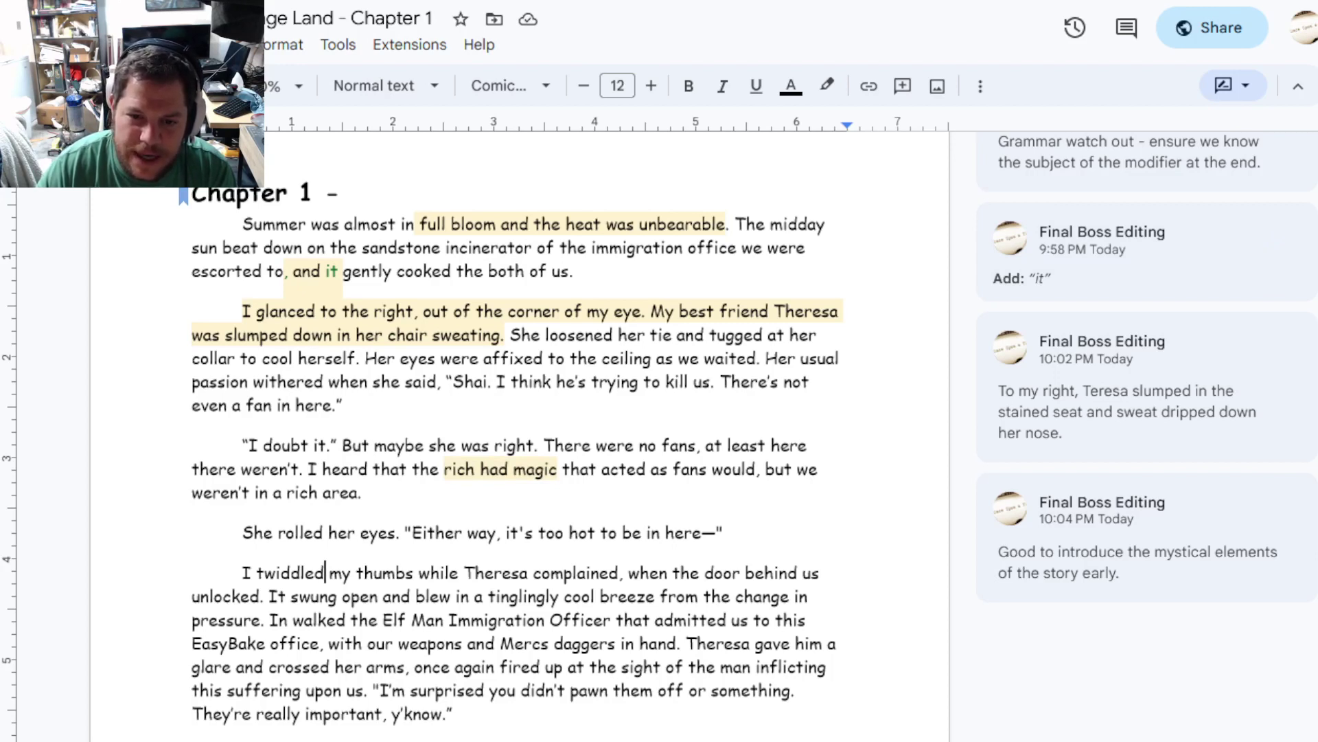
key(ctrl+Right)
key(ctrl+Right)
key(ctrl+shift+Left)
key(ctrl+shift+Left)
key(ctrl+shift+Left)
key(ctrl+alt+m)
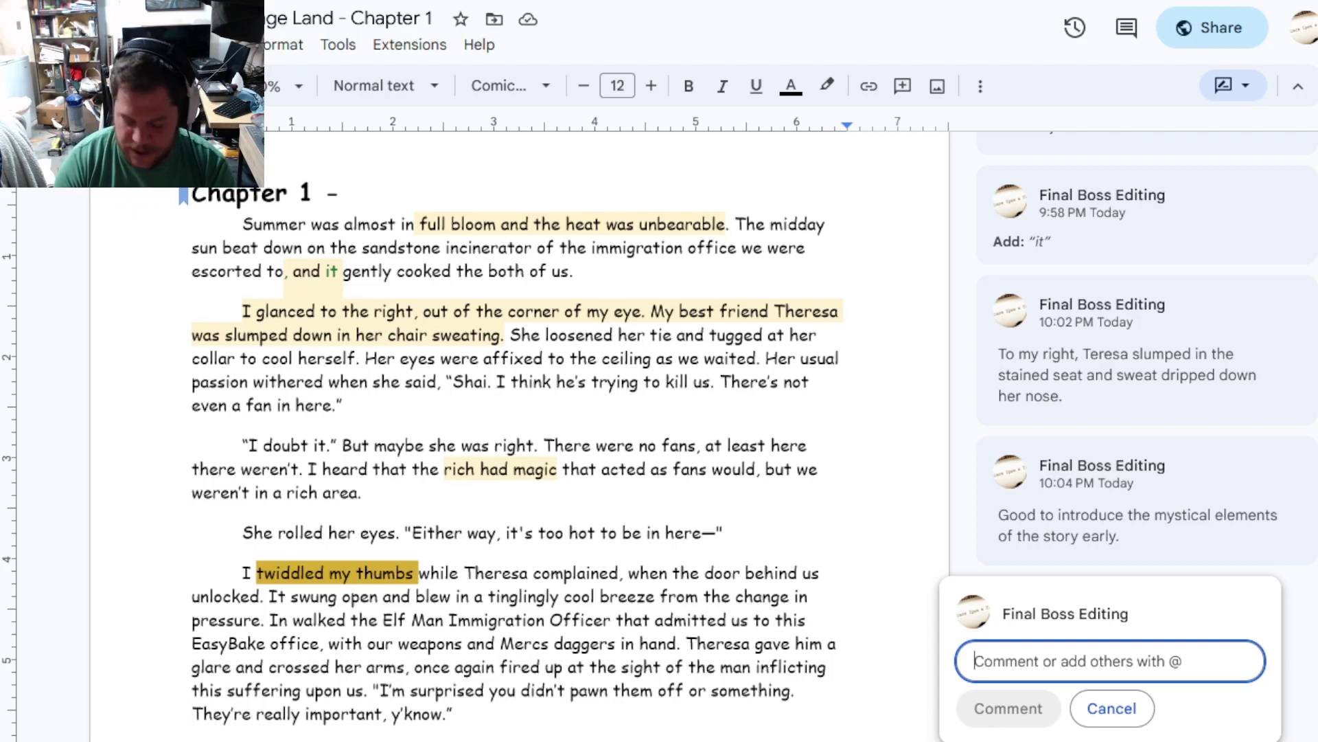
text(Beward)
key(BackSpace)
key(BackSpace)
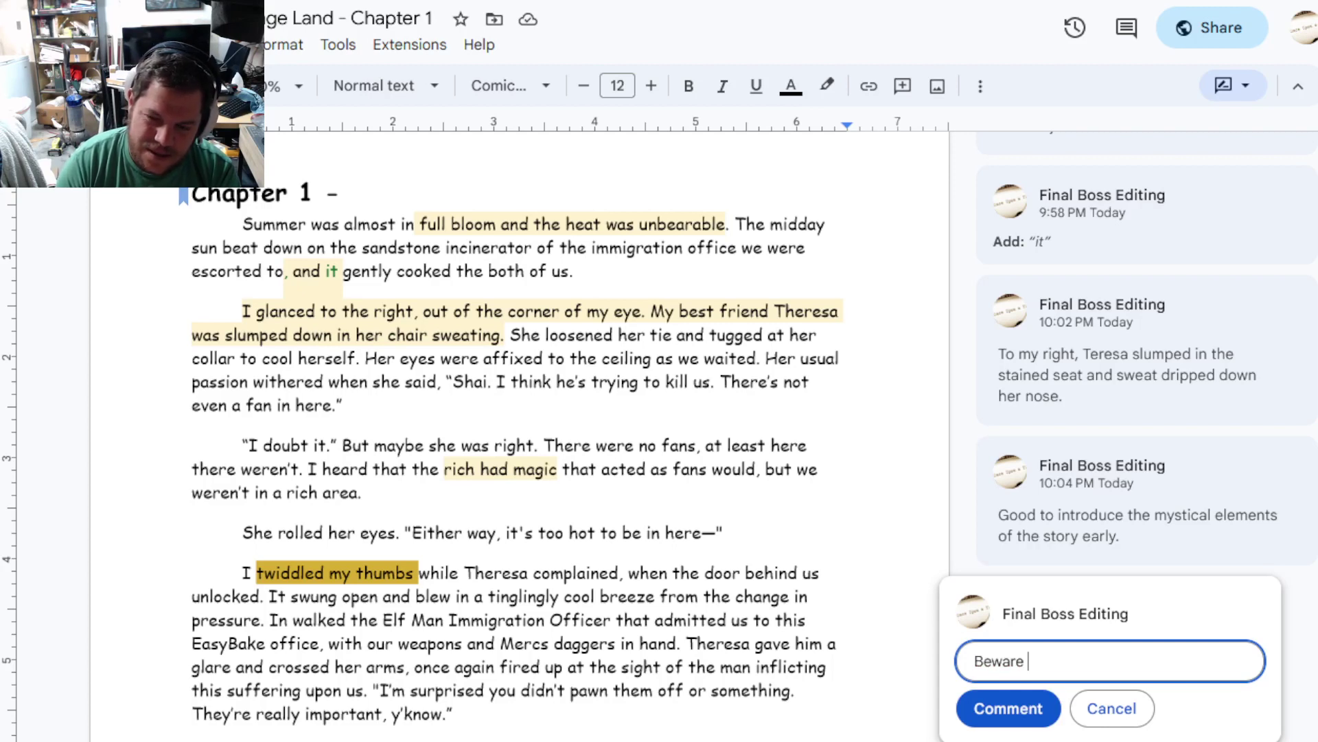
key(BackSpace)
key(BackSpace)
key(BackSpace)
text(Good to have an action showing bo)
key(BackSpace)
text(edom, but this one is rea)
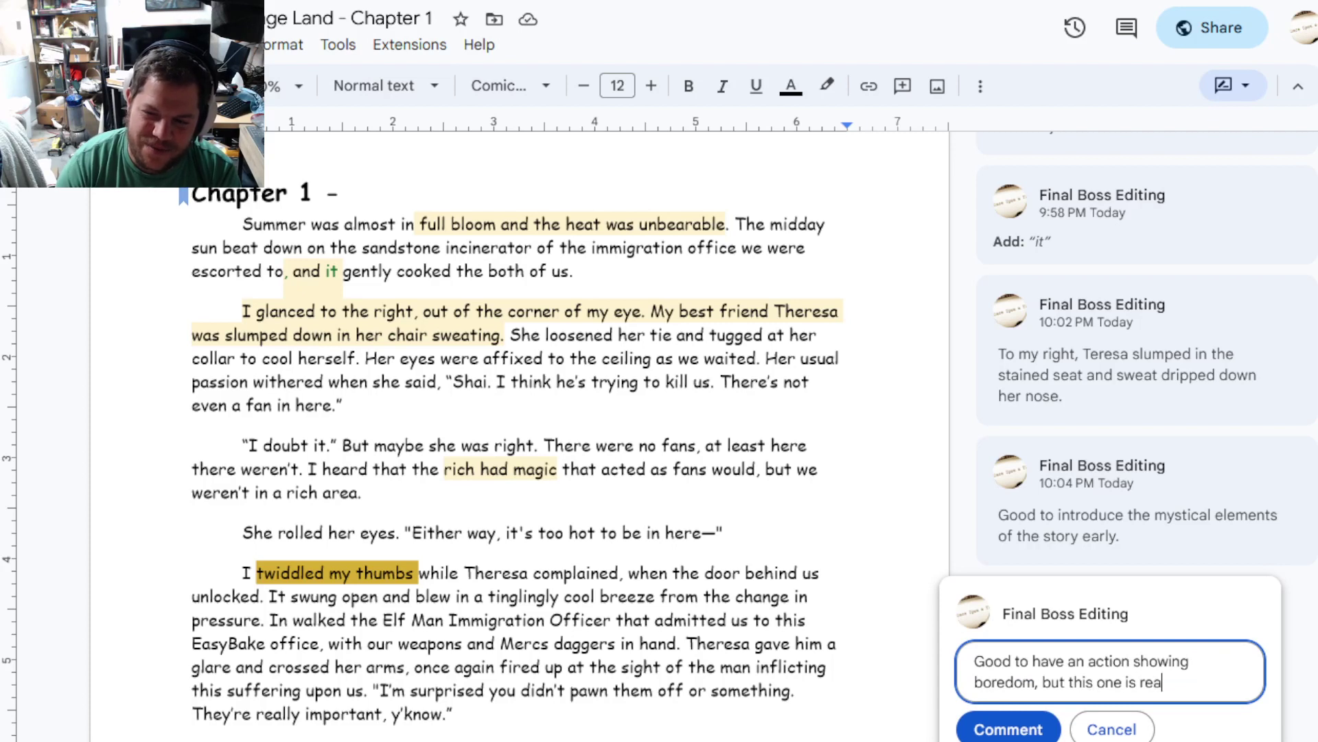
key(BackSpace)
key(BackSpace)
key(BackSpace)
text(commonly used in other work, and might not be the best f)
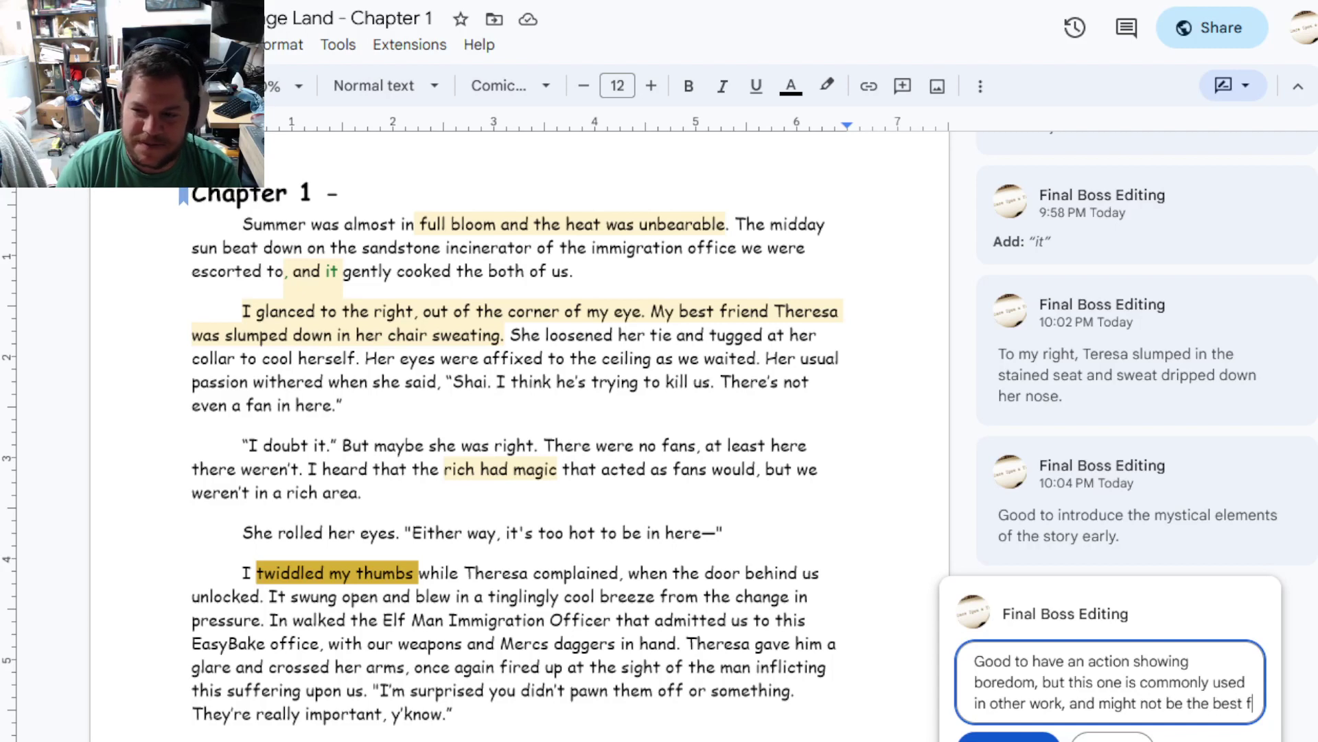
text(it)
key(ctrl+Return)
click(417, 643)
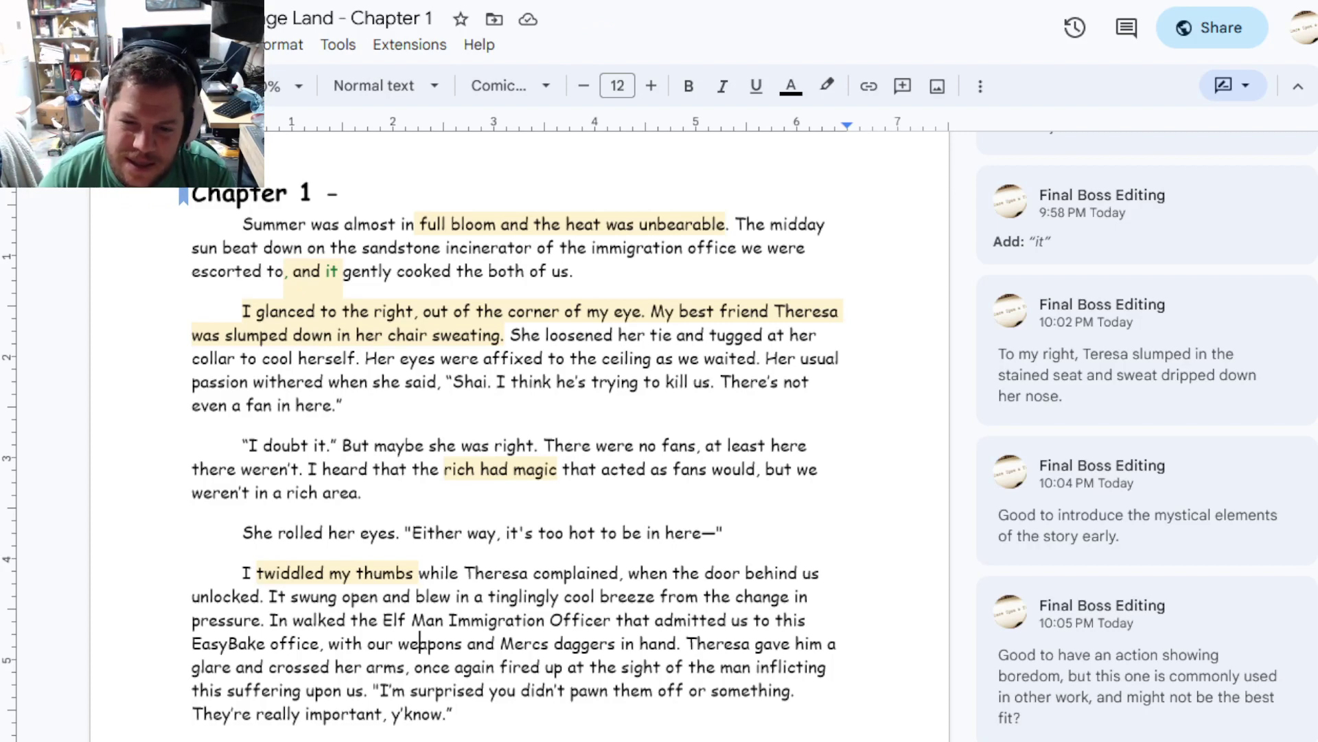
Suggest deleting the word 'tinglingly'
key(shift+Right)
key(shift+Right)
key(shift+Right)
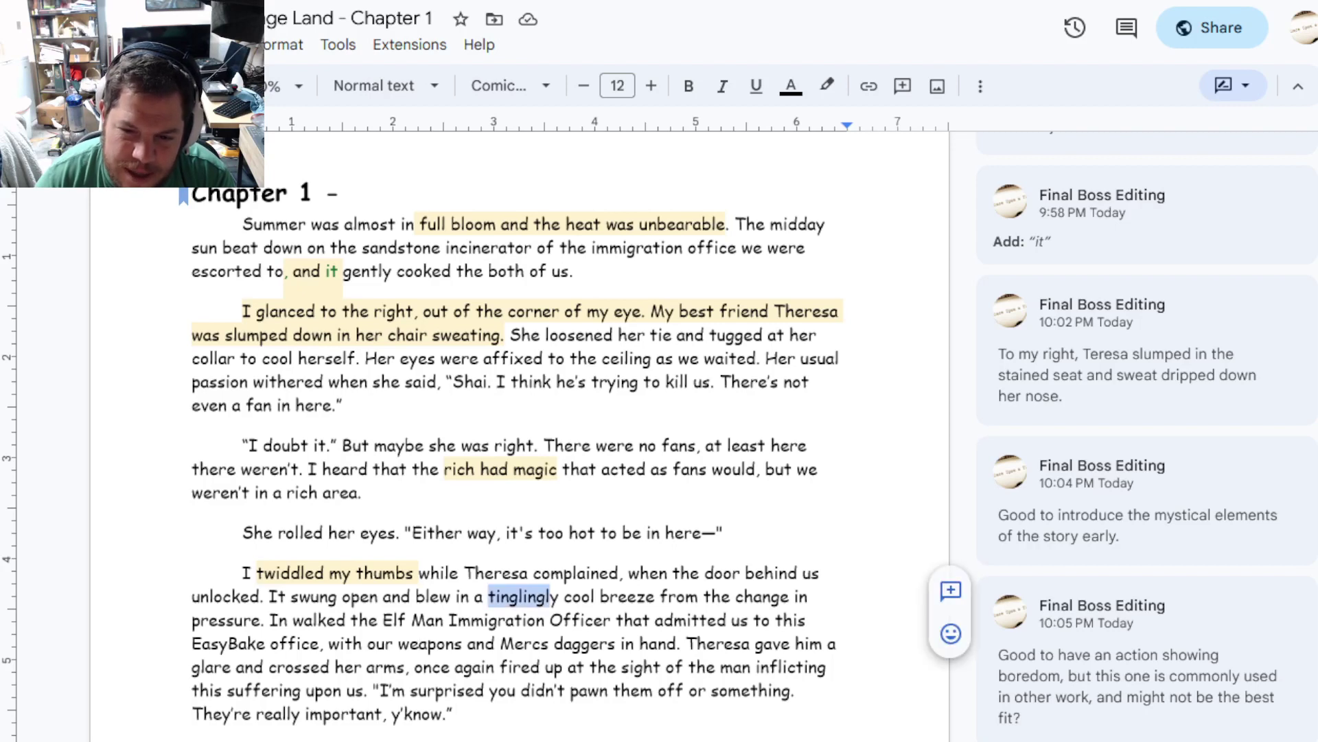
key(shift+Right)
key(shift+Right)
key(BackSpace)
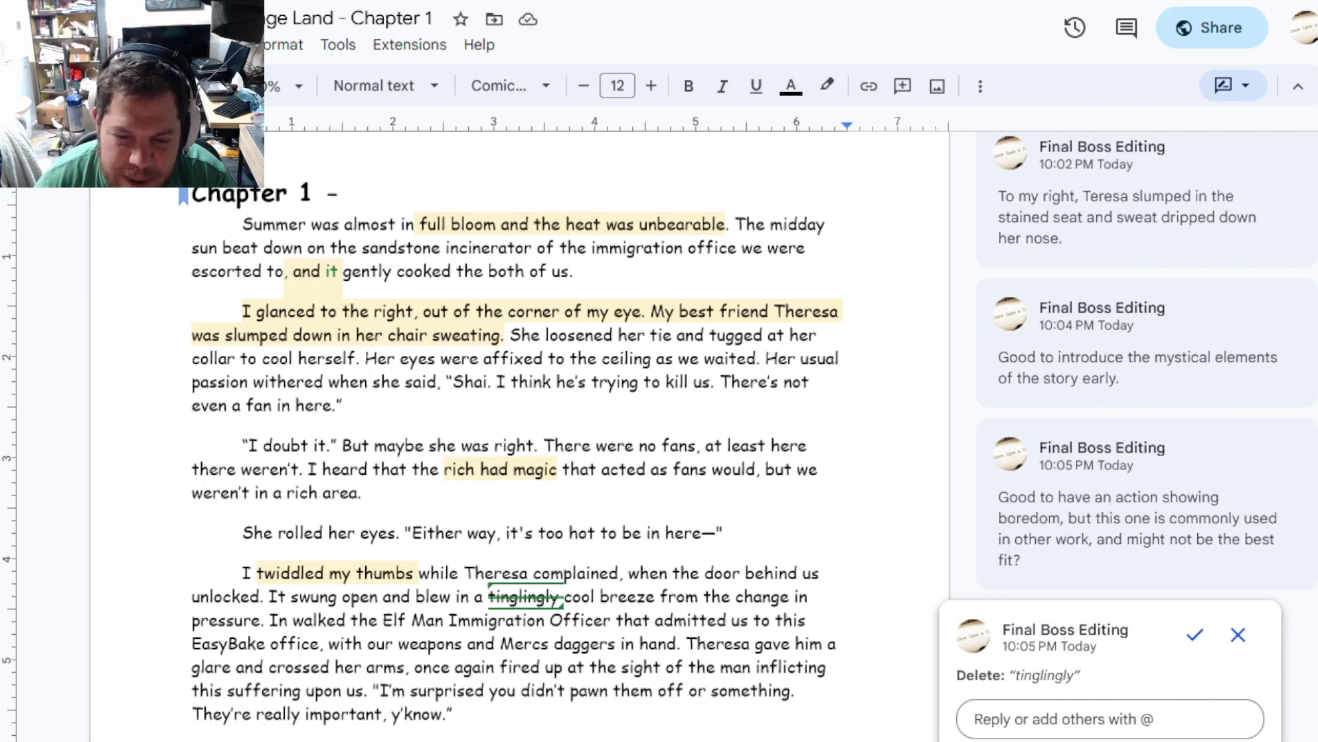
drag(320, 643, 192, 644)
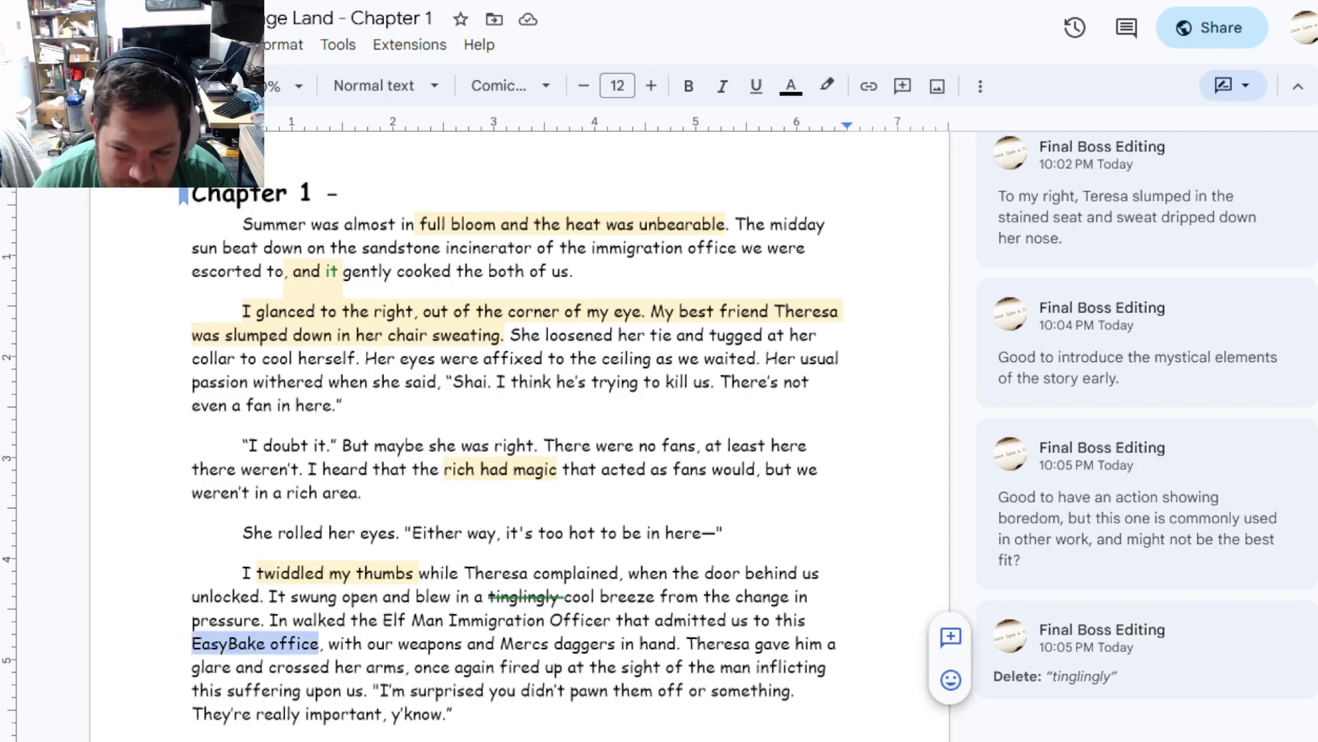
Comment on 'EasyBake office' expressing curiosity about this world
click(952, 637)
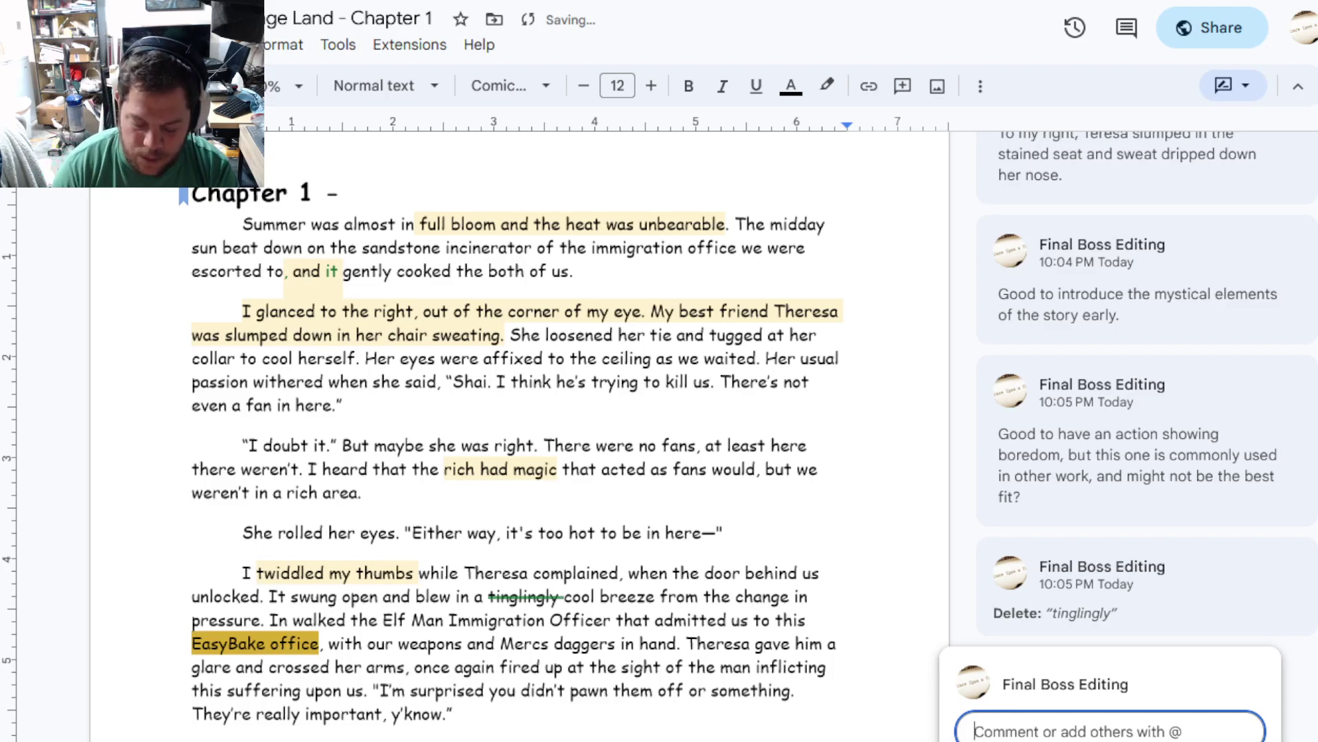
text(I'm curious about this world, c)
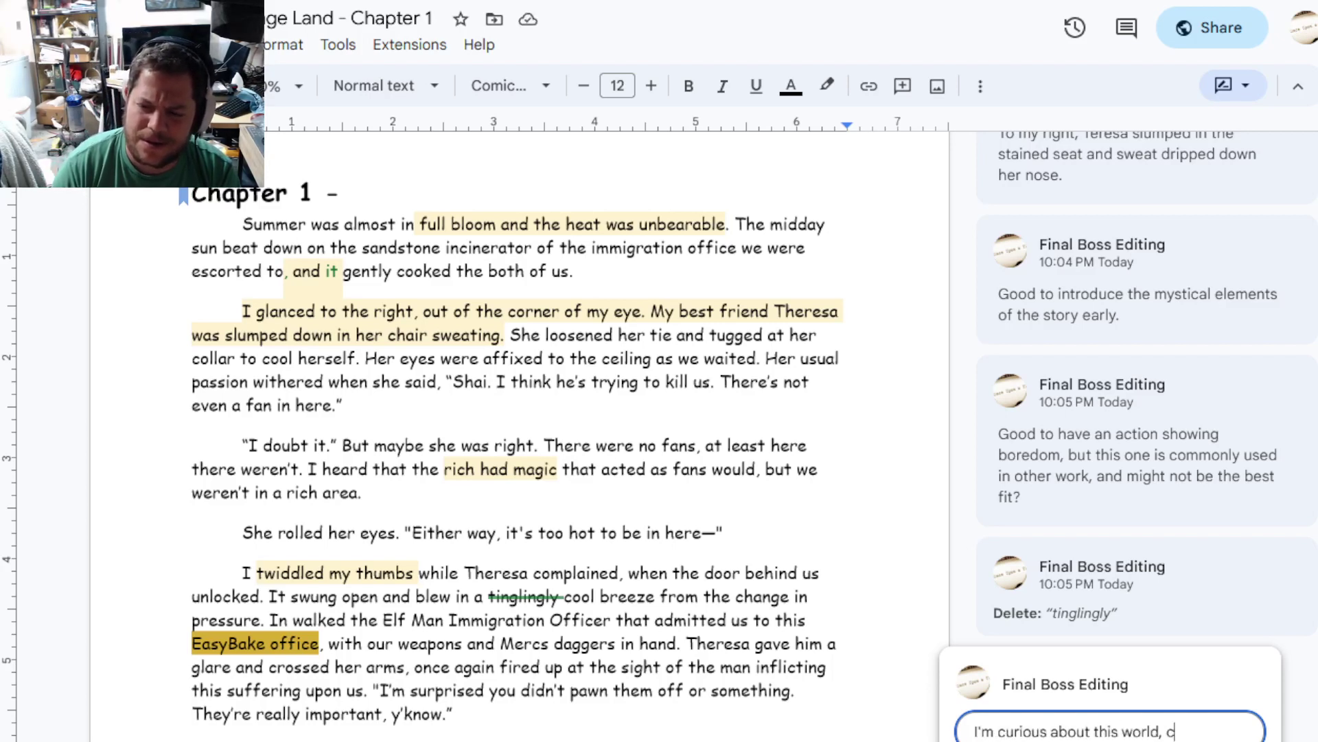
text(au)
key(BackSpace)
key(BackSpace)
key(BackSpace)
text(b/c there's)
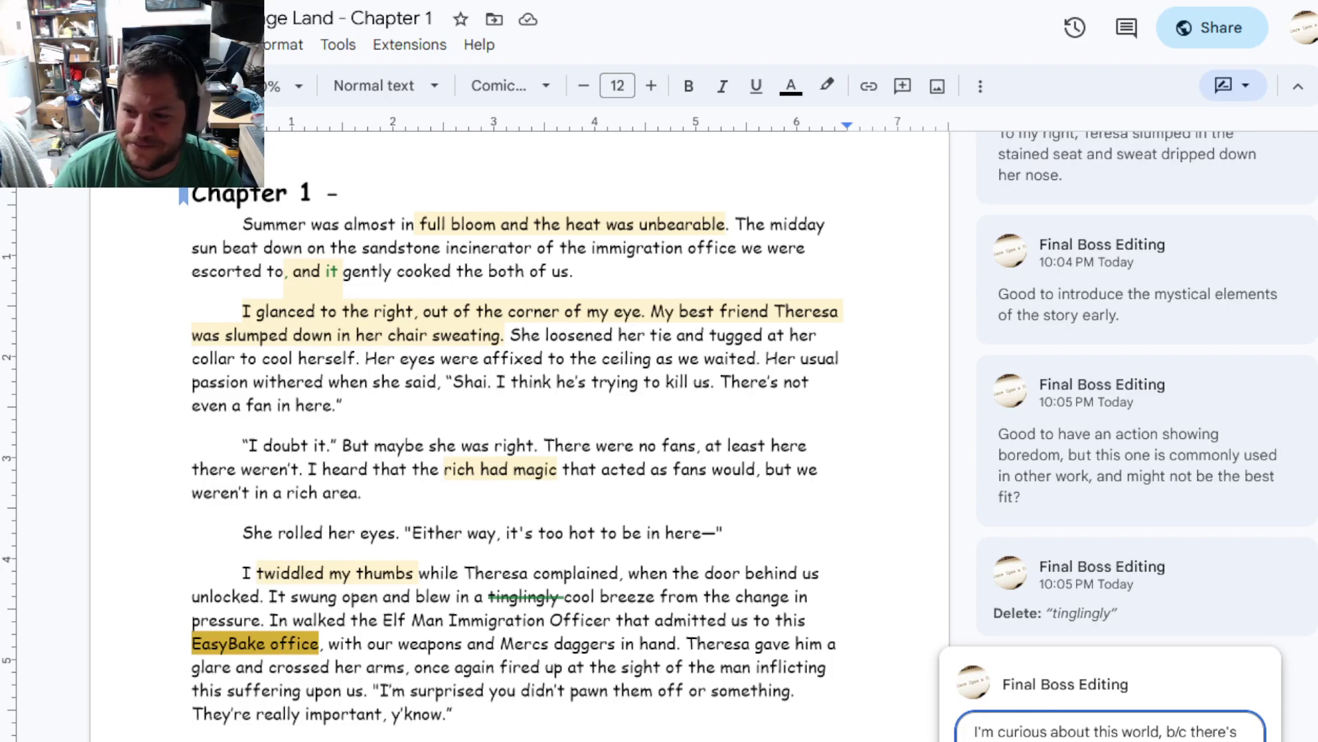
key(ctrl+Return)
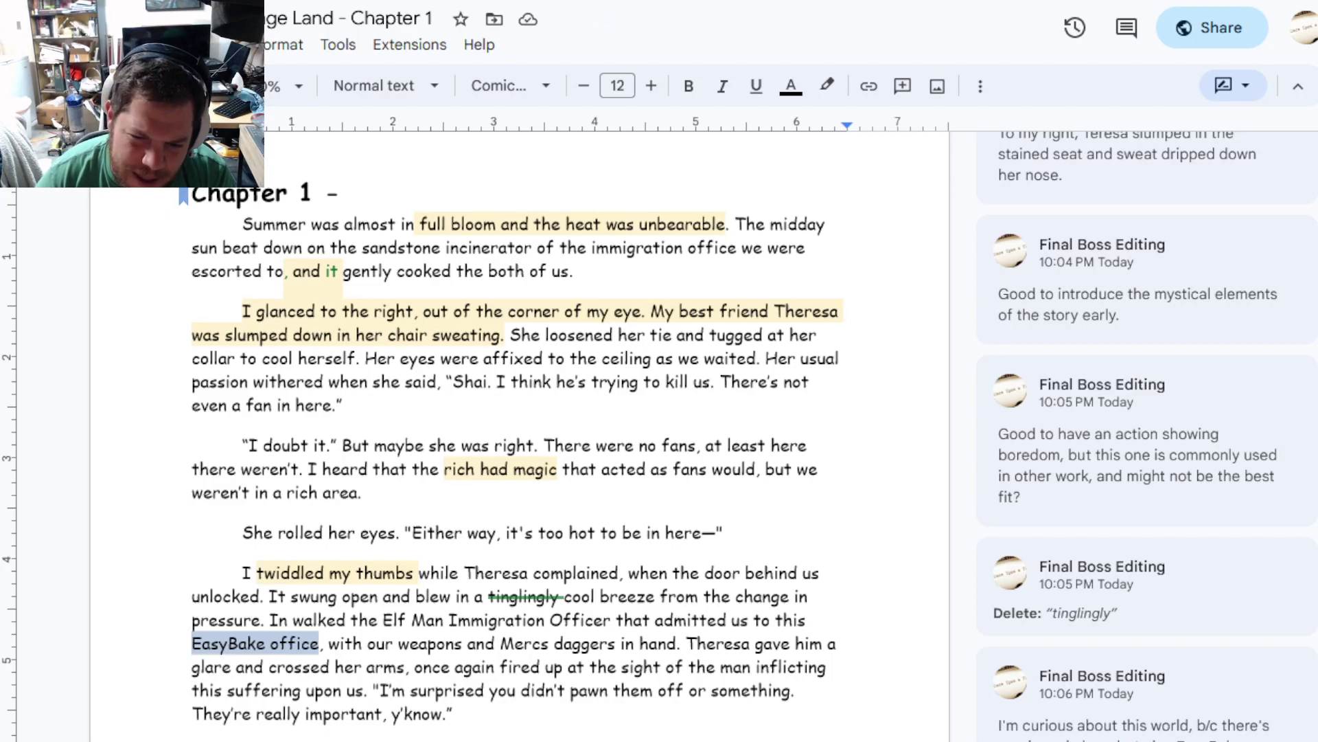
Comment on 'Mercs daggers' asking whether the capitalized 'Mercs' is an official brand name
drag(501, 642, 620, 643)
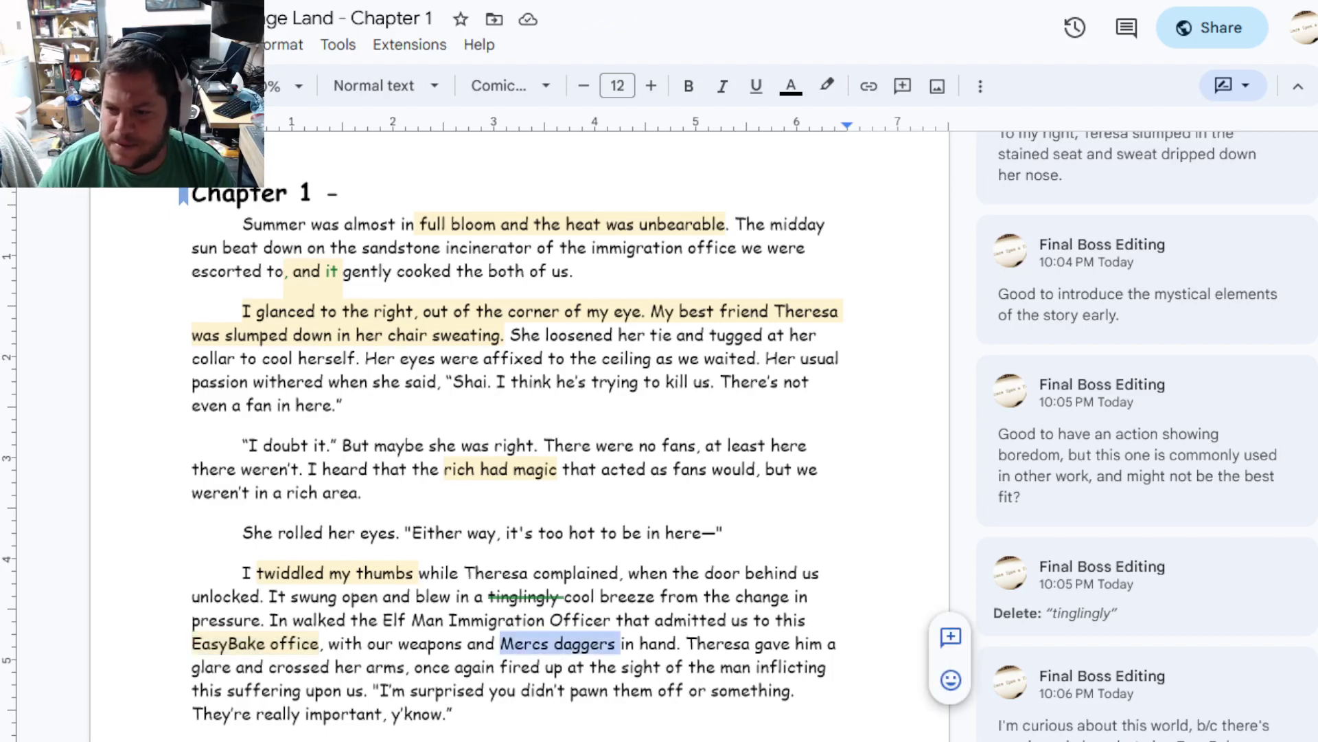
click(951, 637)
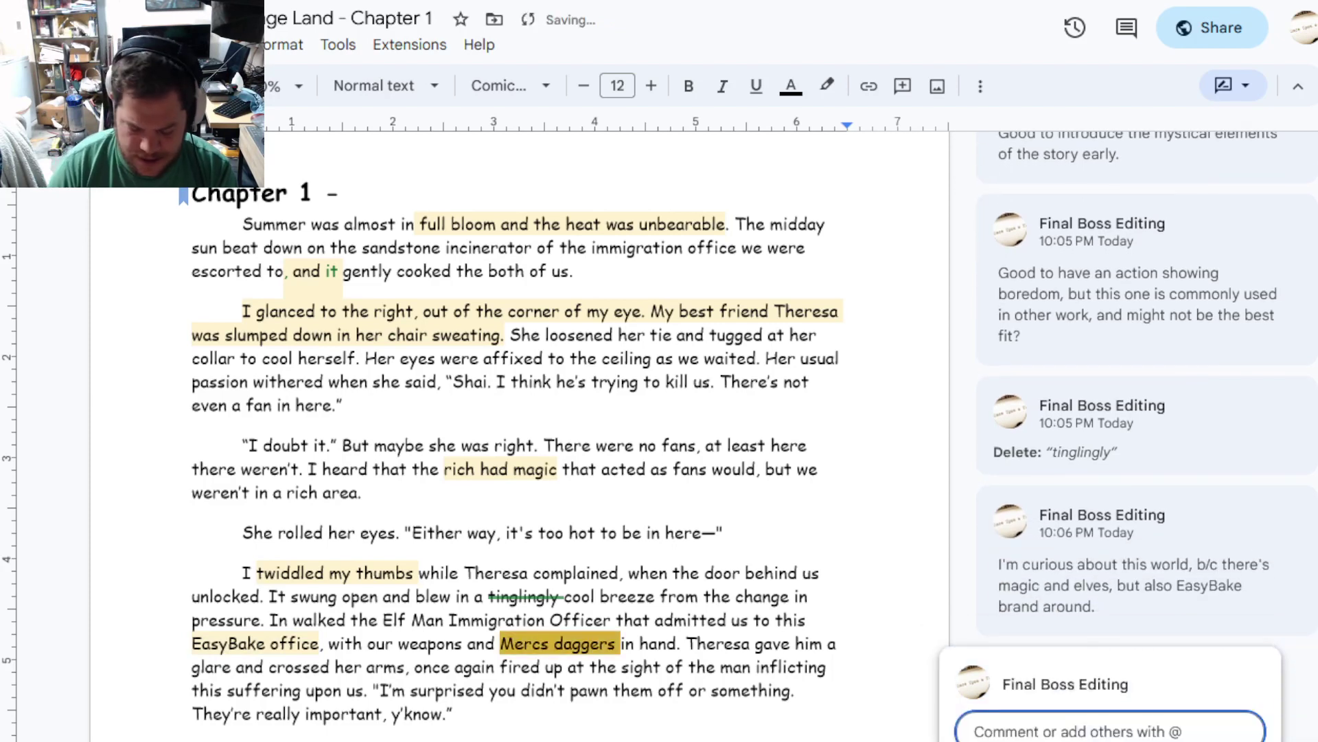
text(Is)
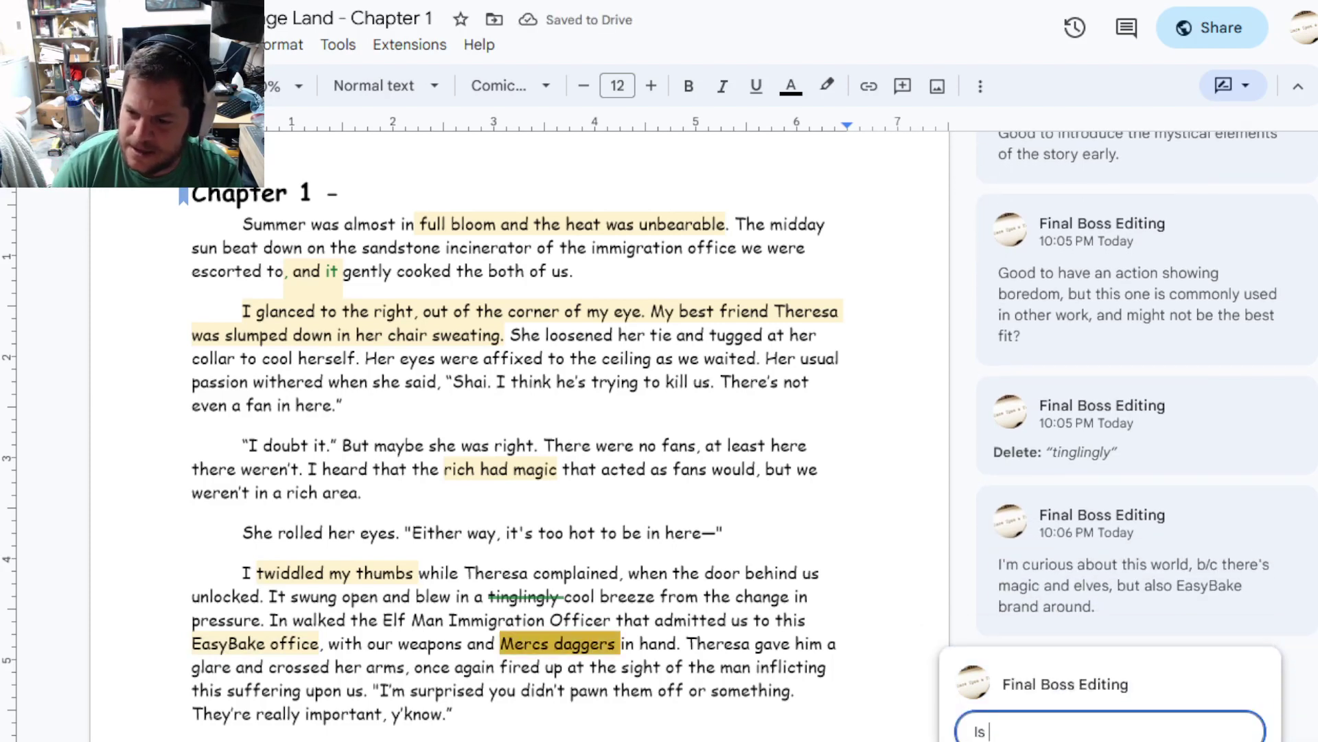
text( t)
text(Mercs)
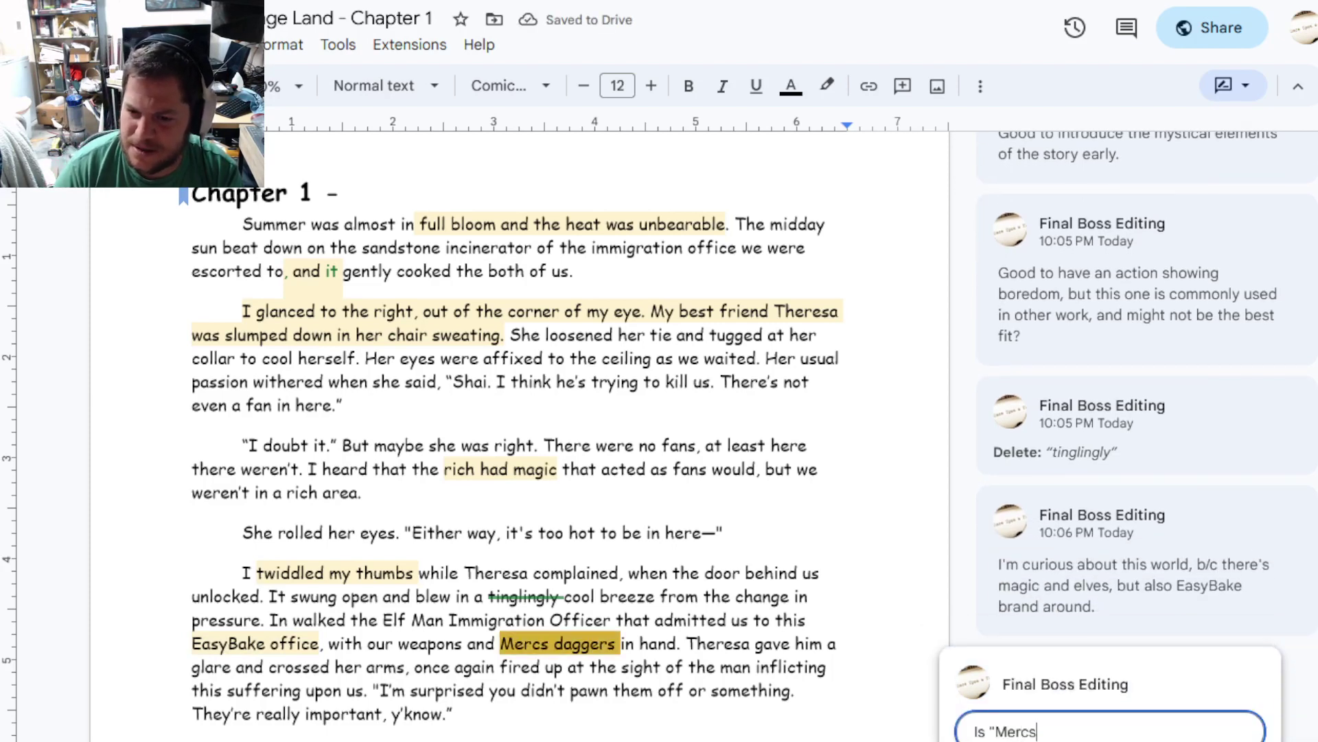
text(" an official)
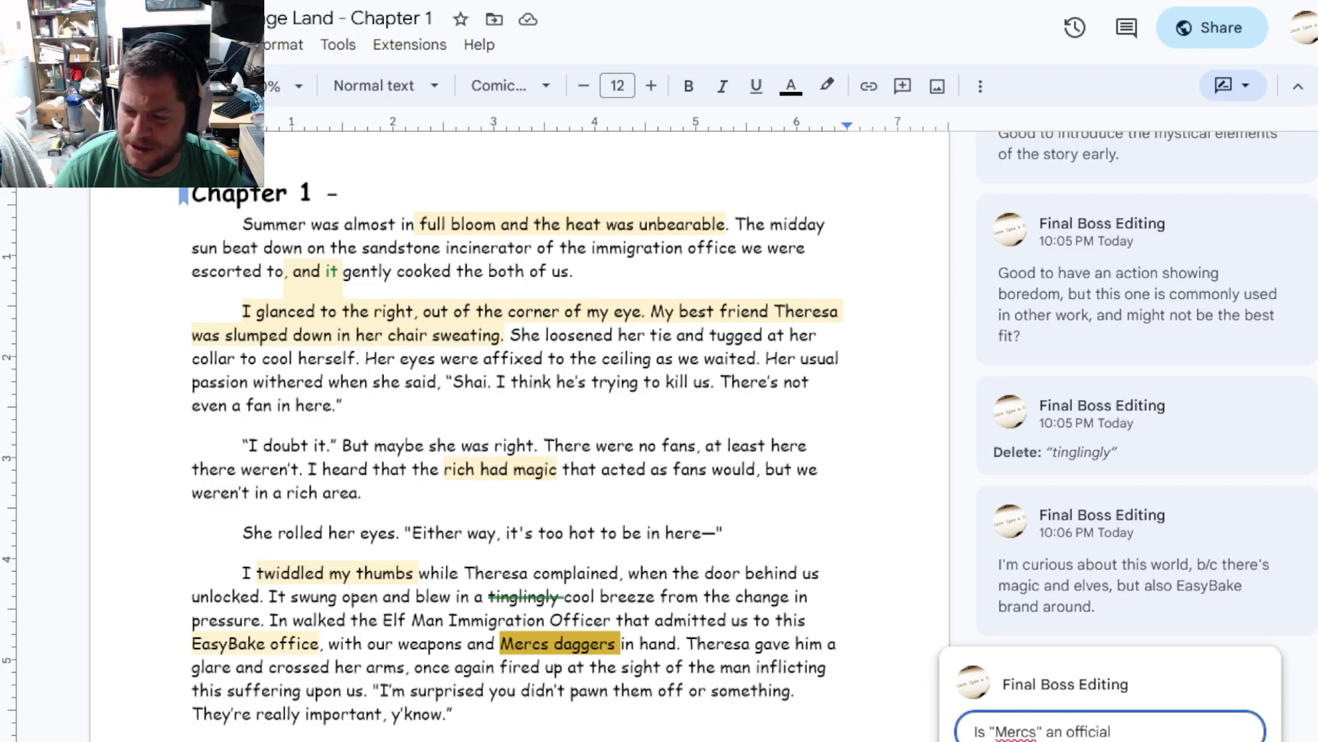
text( band name? This ic)
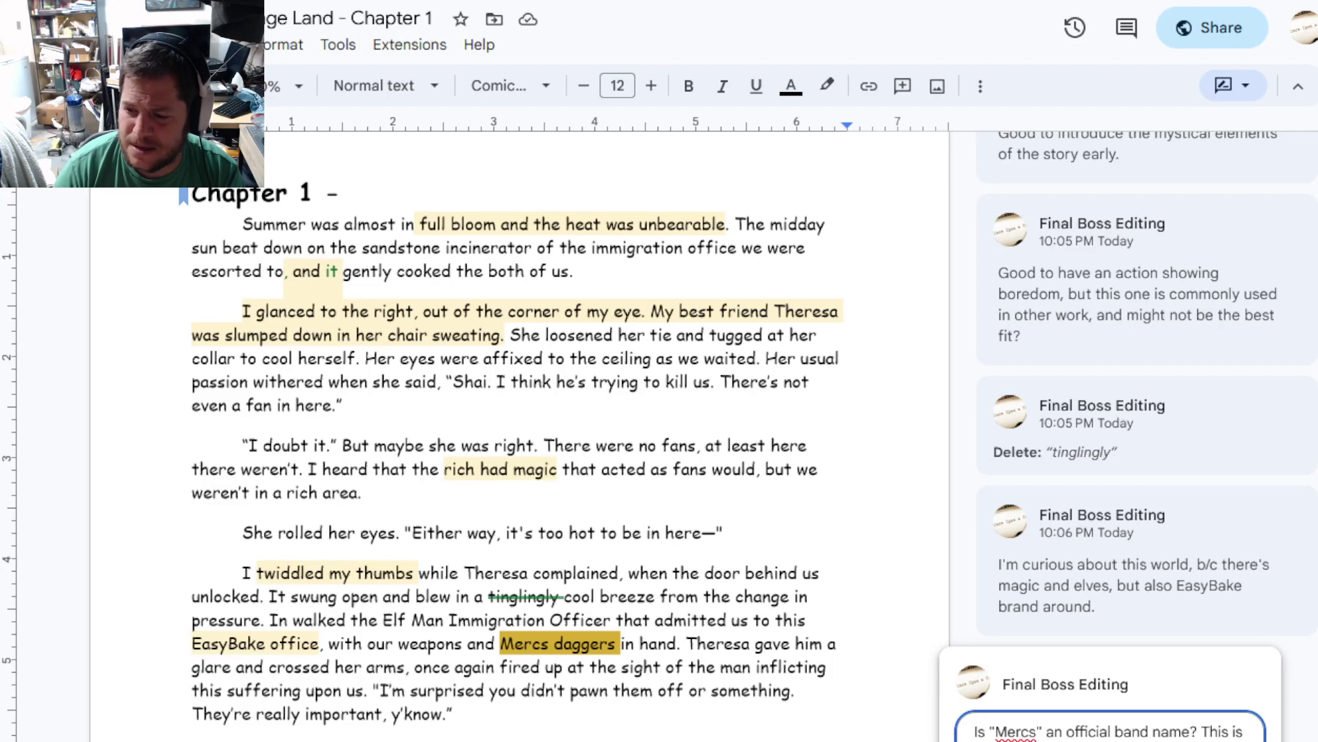
key(ctrl+Return)
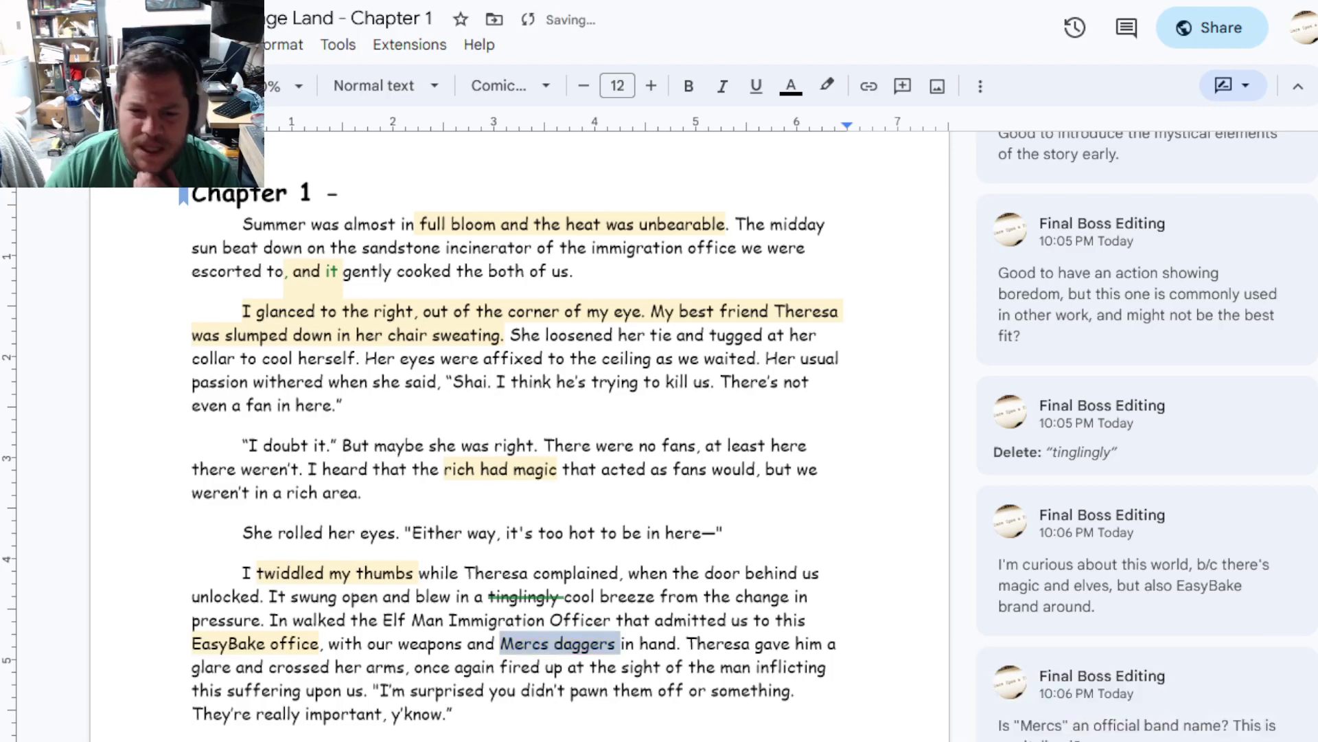
scroll(515, 412, down, 2)
scroll(515, 413, down, 1)
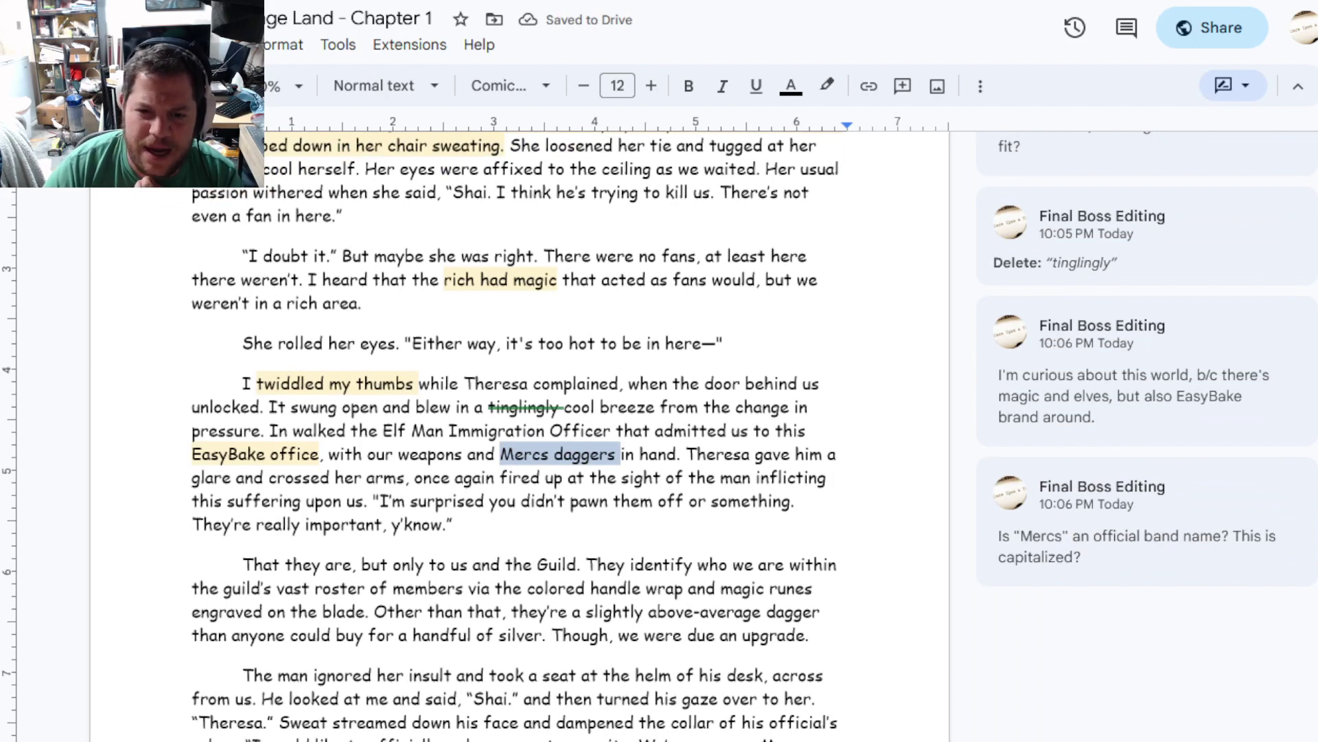
Comment on "the man" that the elf reads like the metaphorical "The Man" and needs clarifying
mouse_move(688, 477)
mouse_down()
mouse_move(716, 453)
mouse_move(752, 478)
mouse_up()
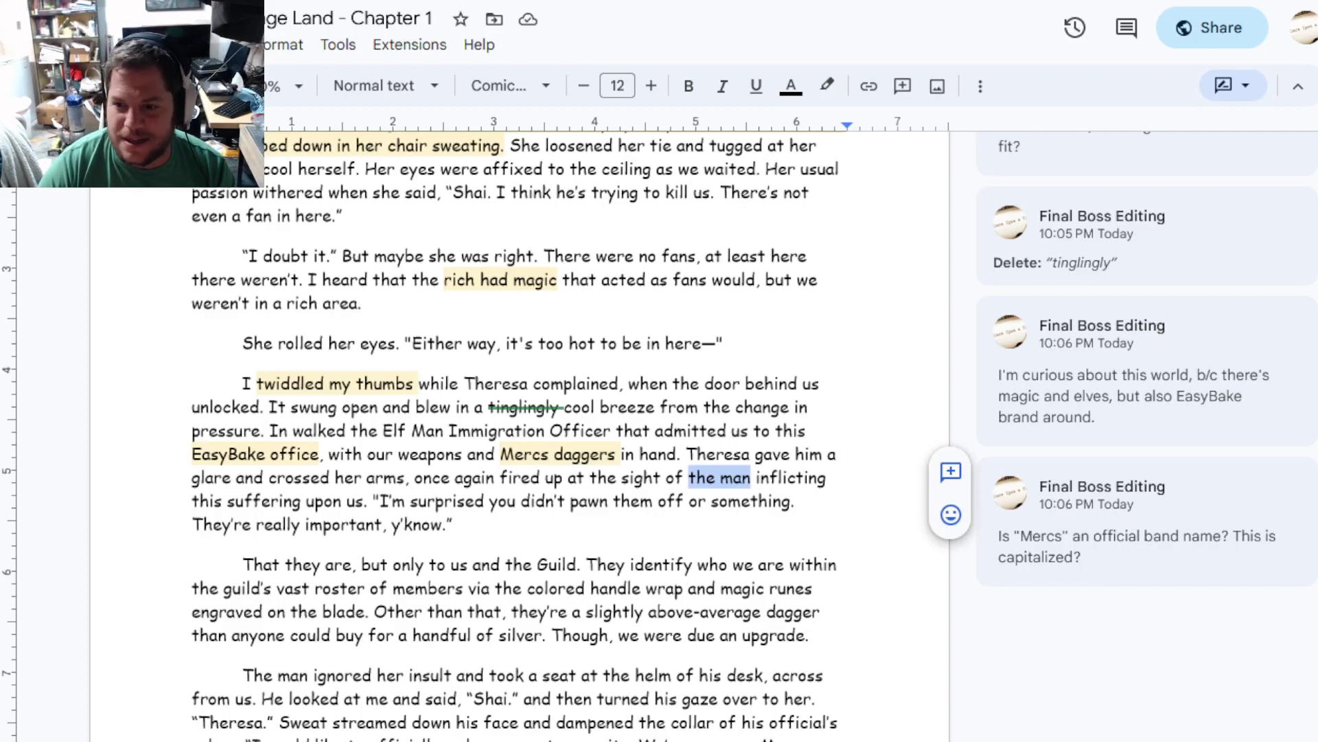
click(950, 471)
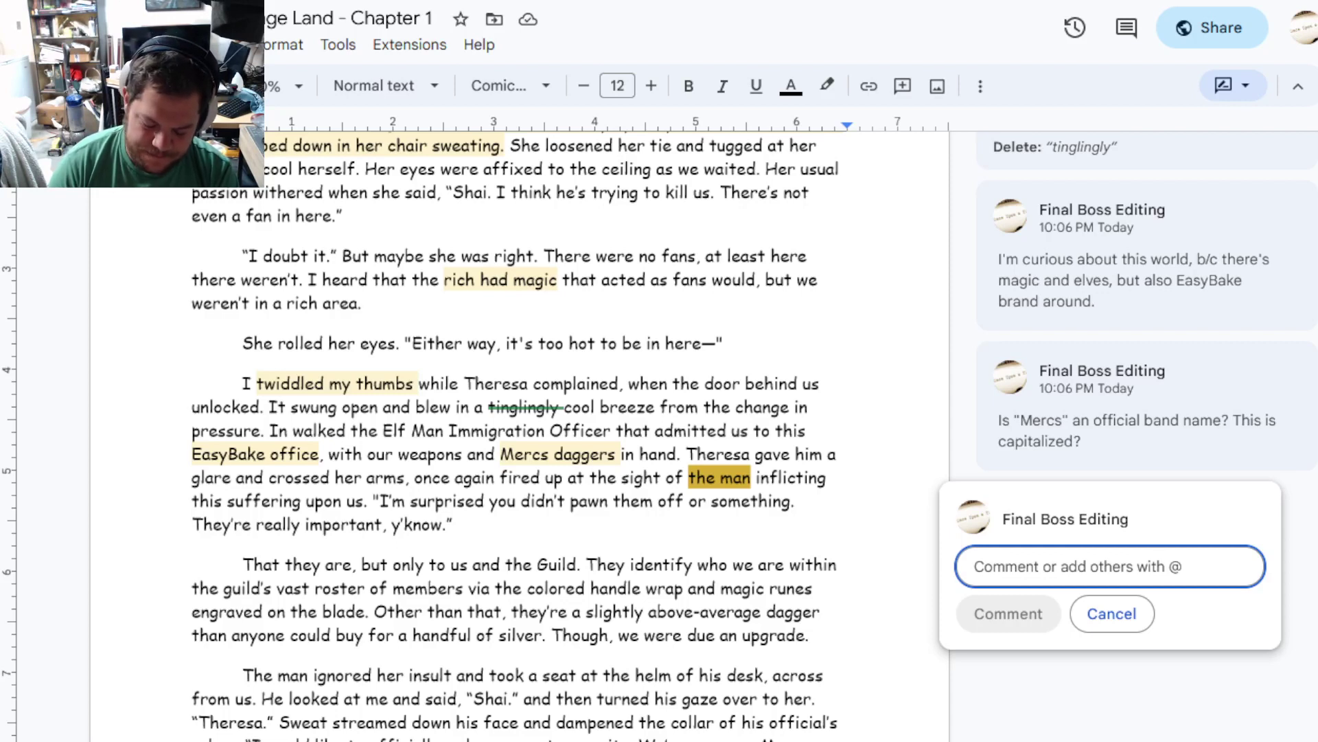
text(Might need a bit more clar)
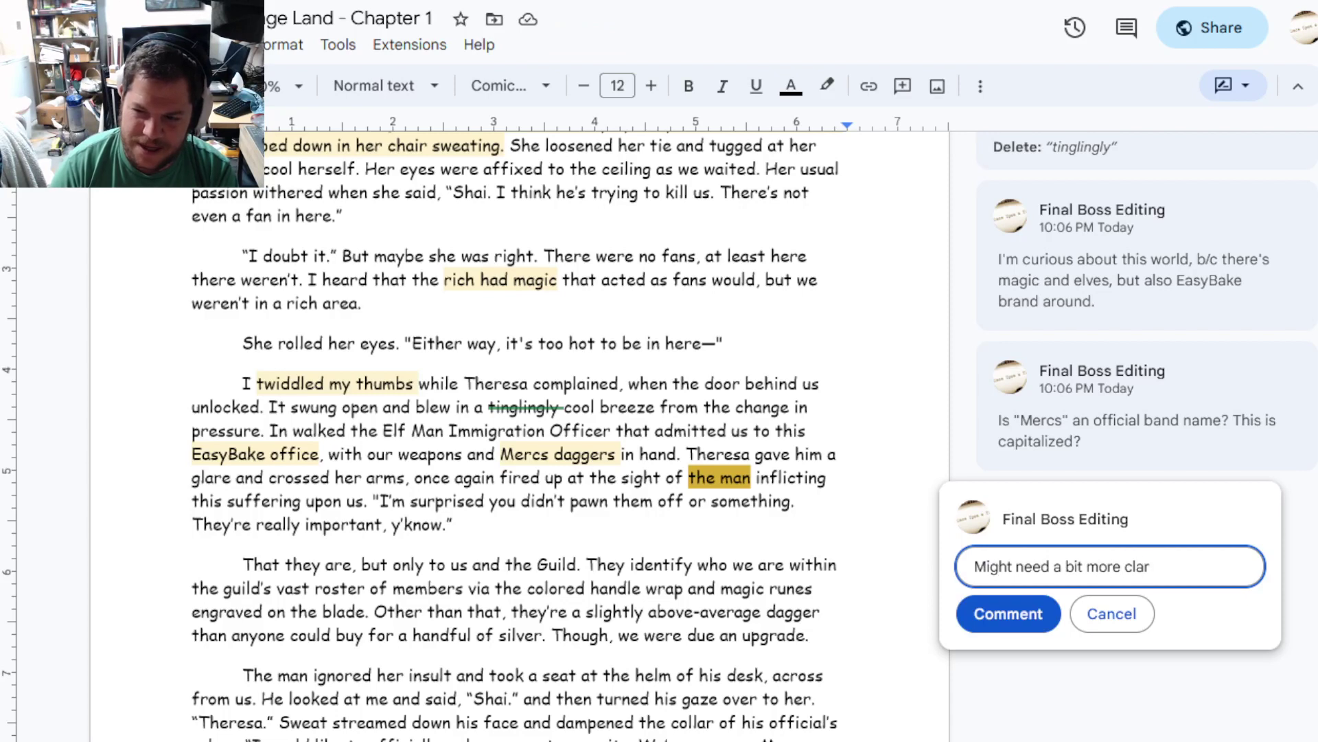
text(ification here - )
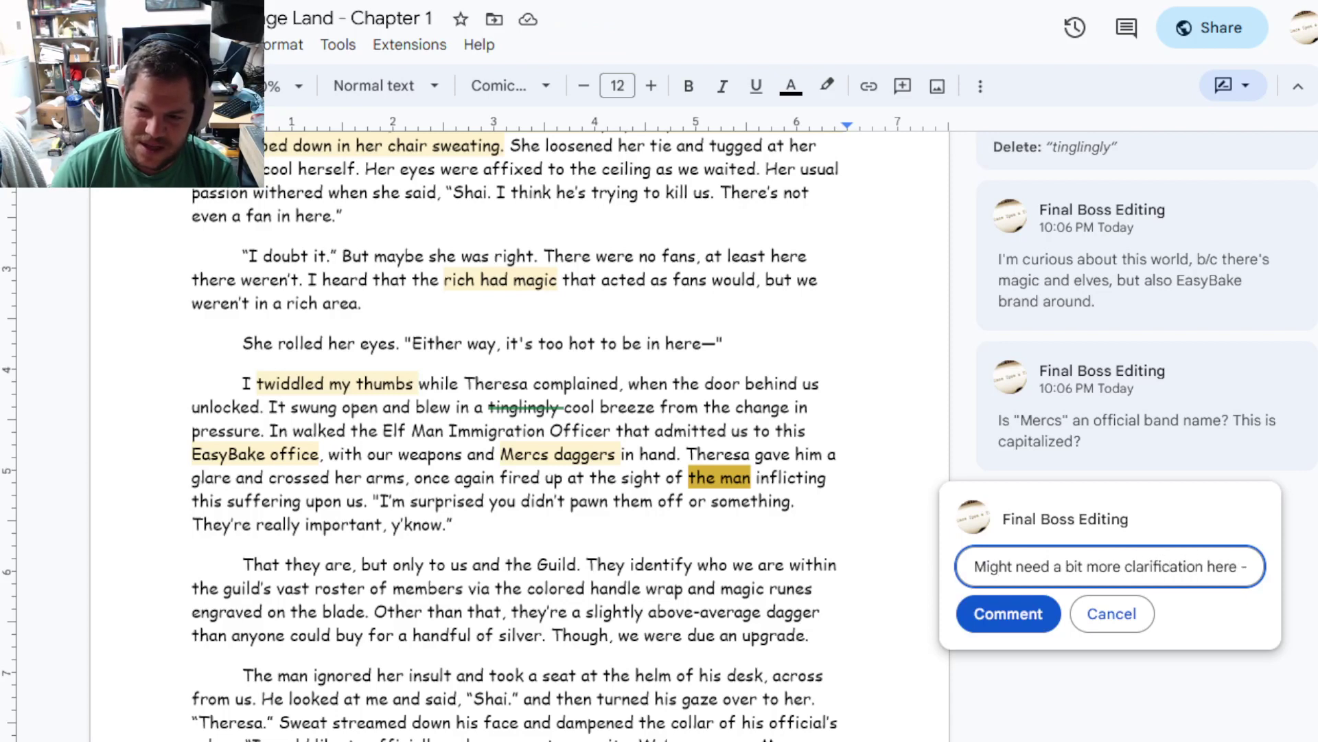
text(this is an ELF, but It s)
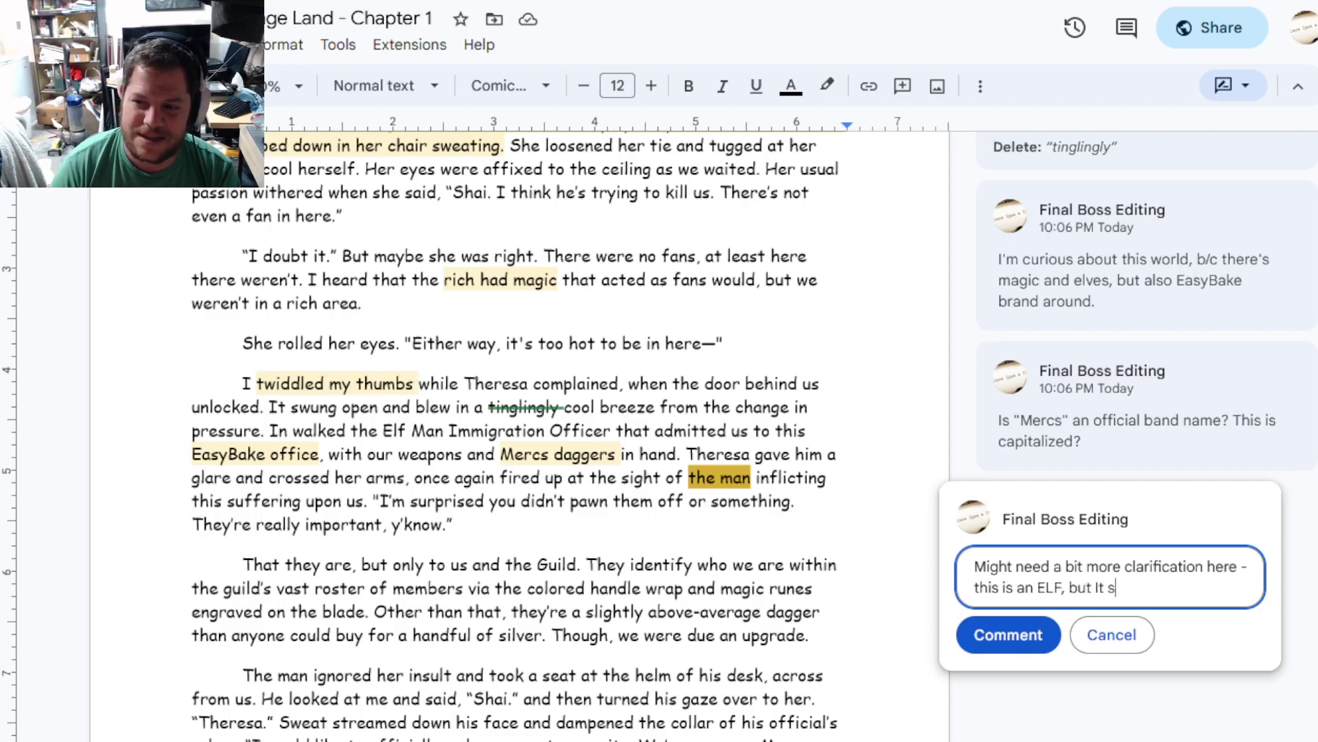
text(eems like this is the more metaphorical "The Man" b)
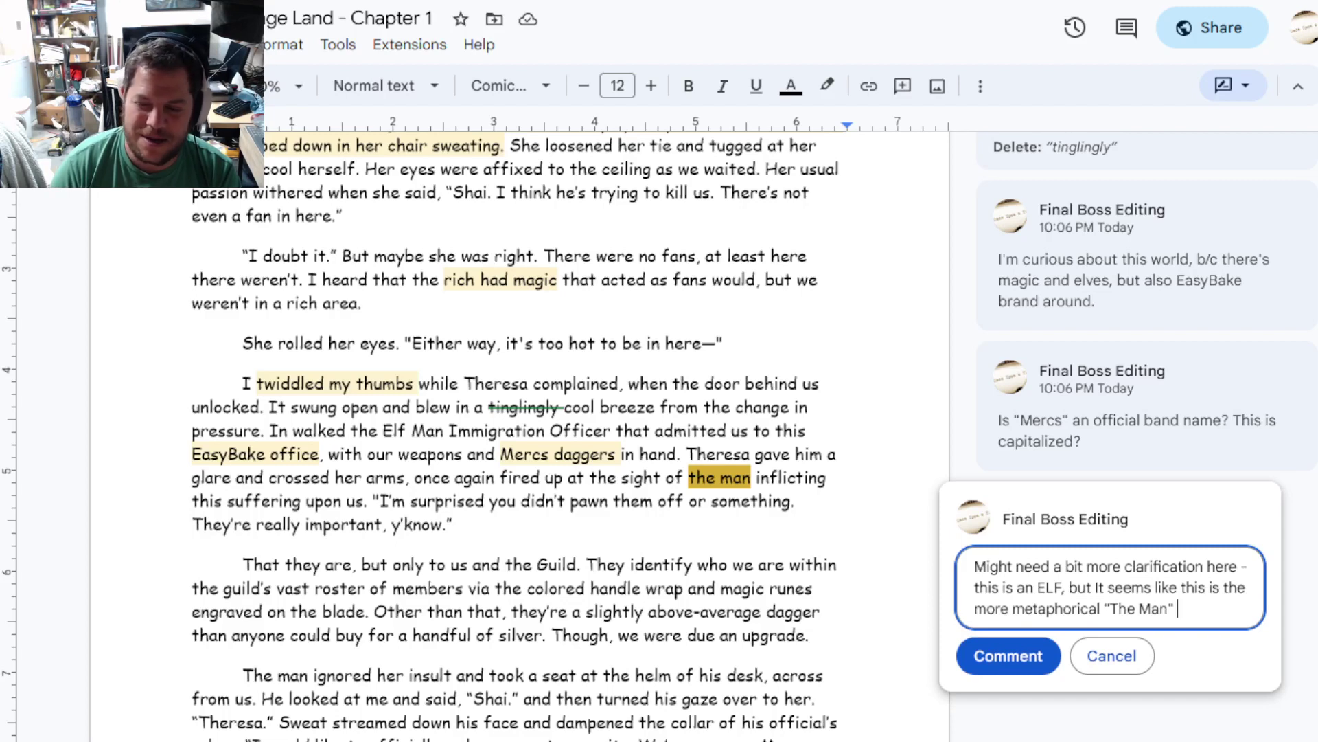
text(ut because we're in a fantasy world, th)
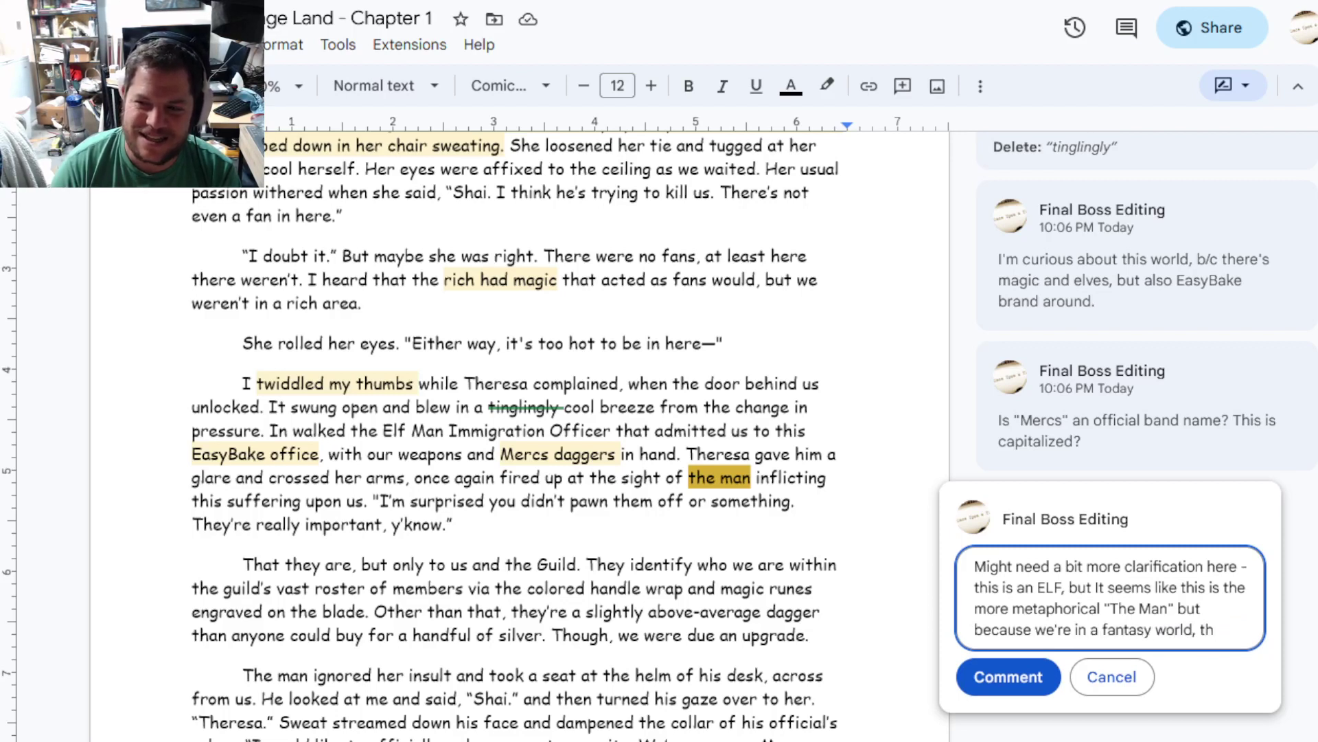
text(is connection will need to be established.)
key(ctrl+Return)
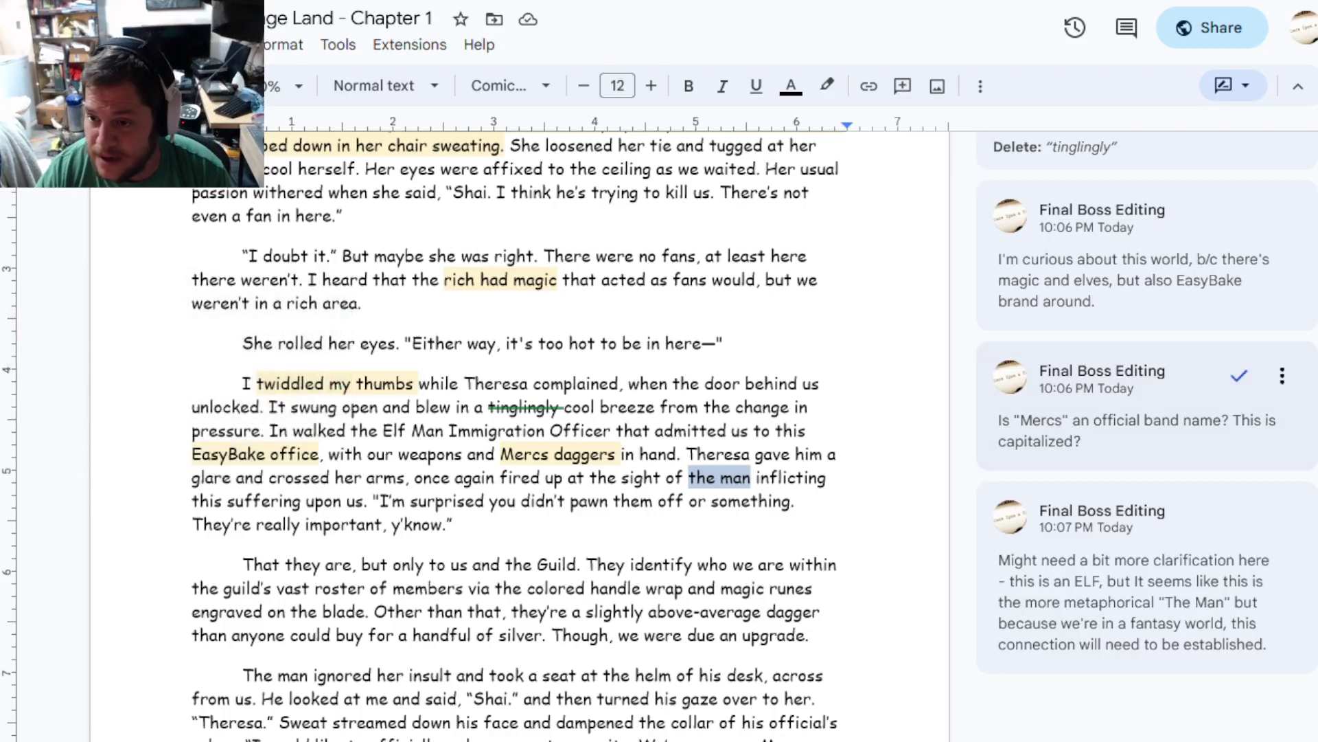
Resolve the Mercs comment, then select and deselect the "That they are" paragraph
click(1240, 377)
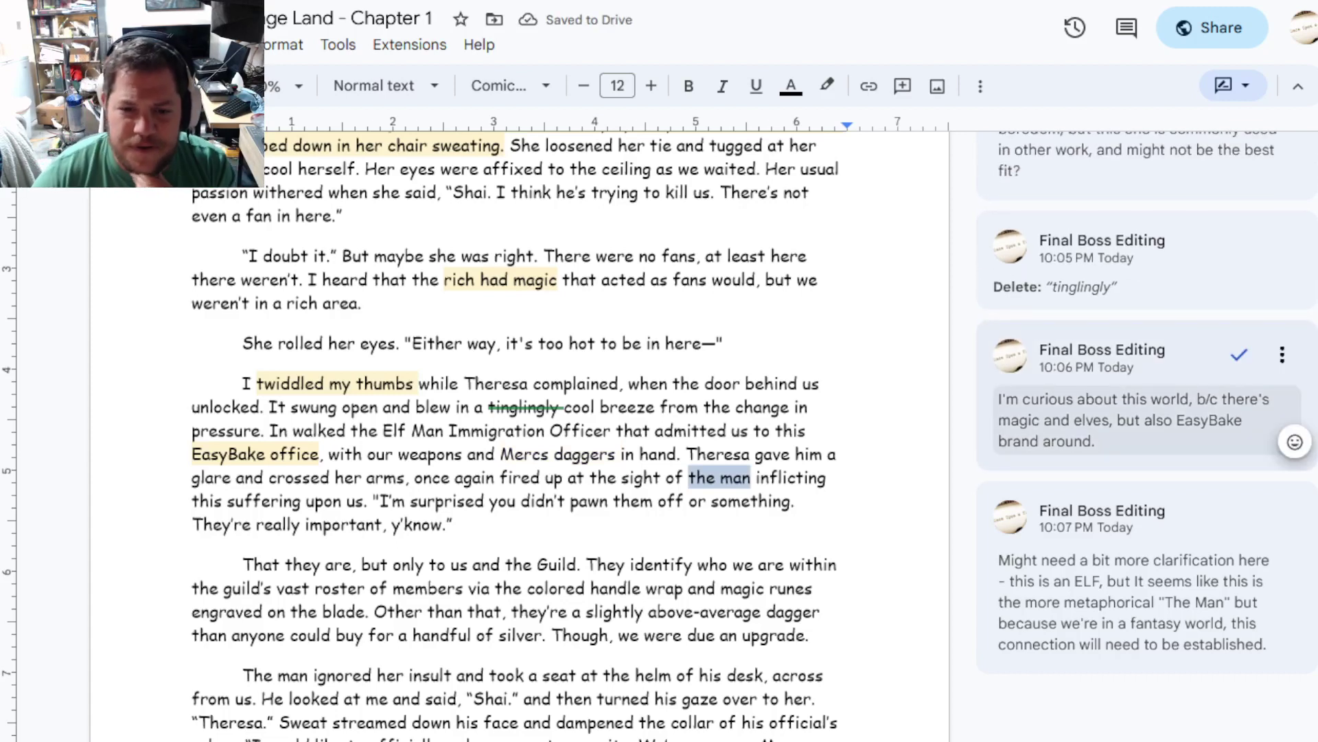
scroll(515, 432, down, 2)
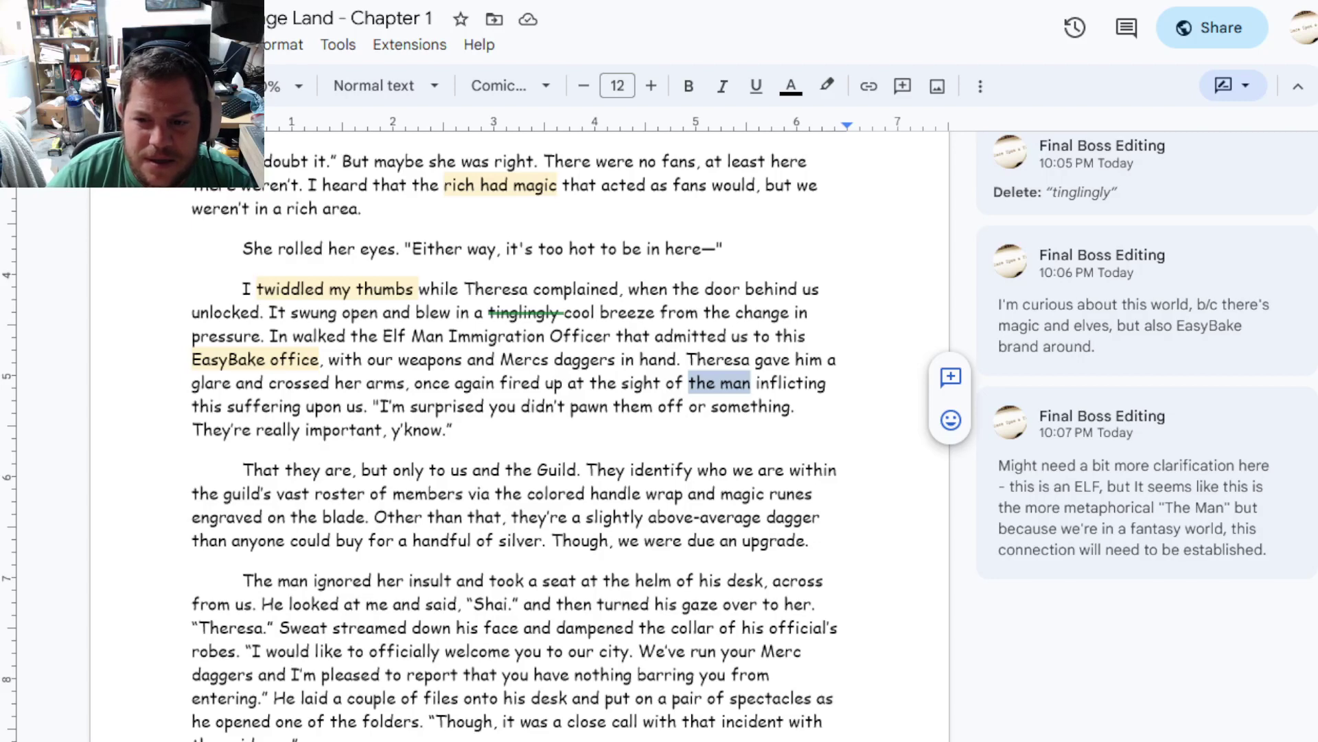
drag(312, 493, 558, 493)
triple_click(558, 493)
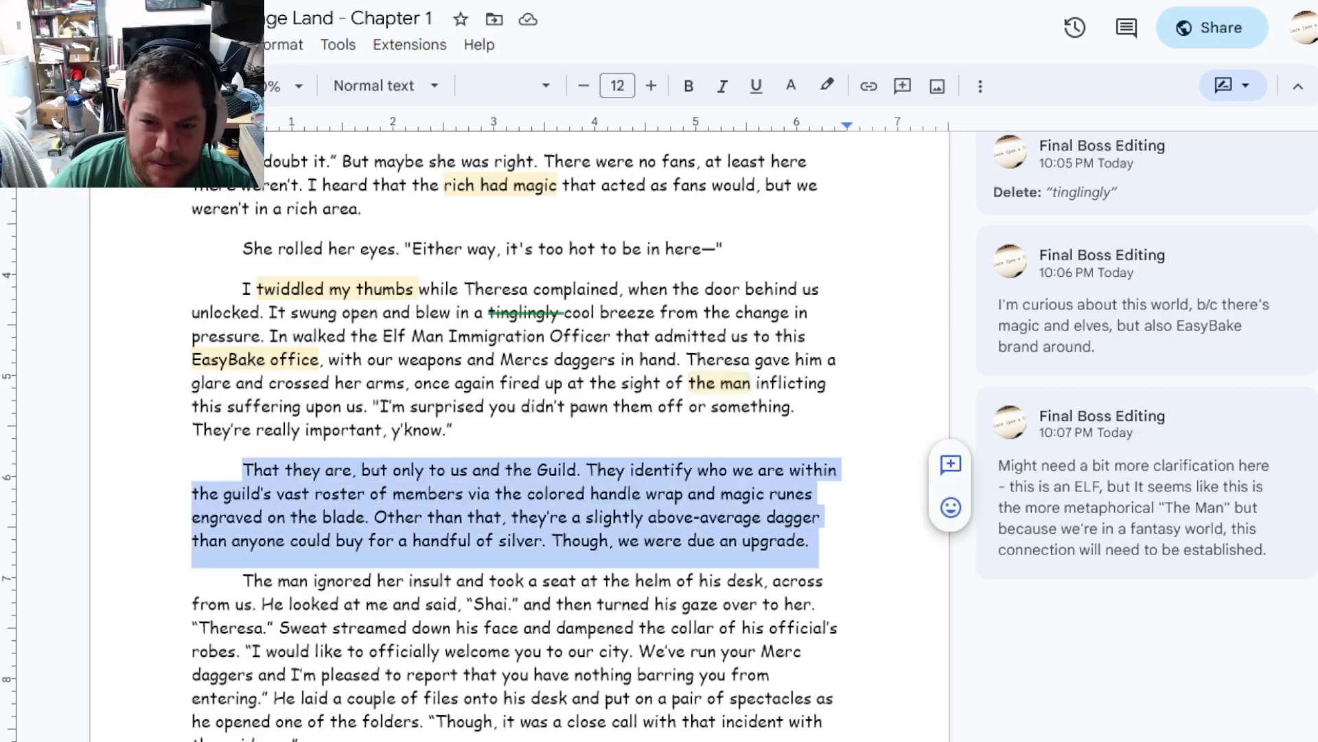
click(414, 515)
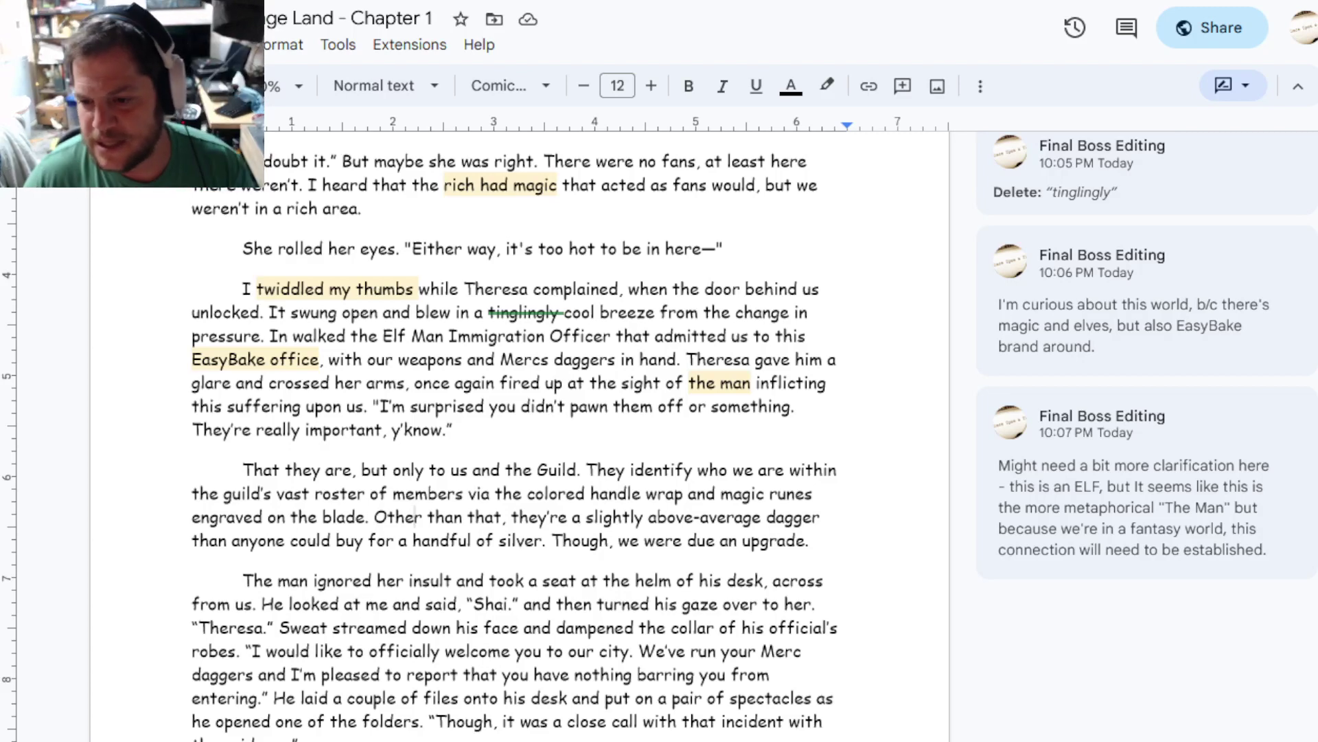
Comment mixed signals on "but only to us and the Guild", then select the "That they are" paragraph
drag(810, 541, 543, 541)
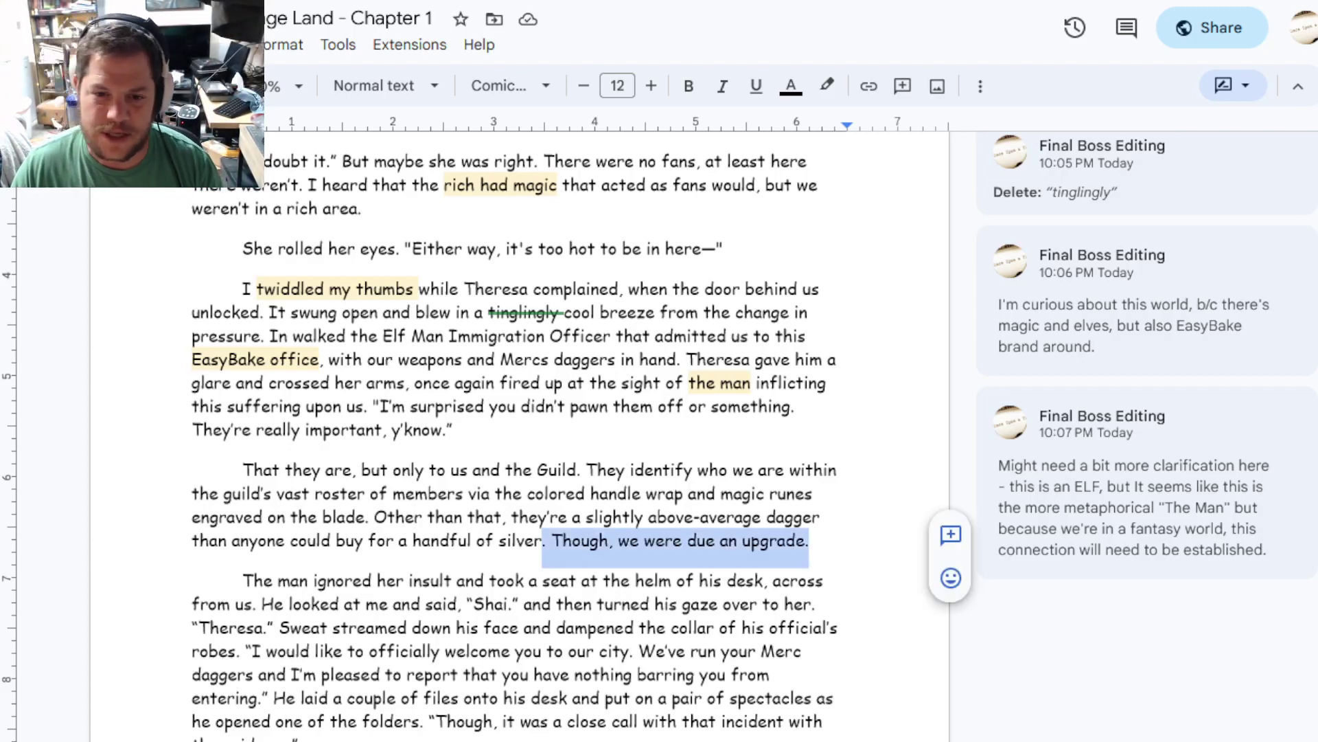
mouse_move(212, 430)
mouse_down()
mouse_move(379, 469)
mouse_move(549, 471)
mouse_move(461, 495)
mouse_move(379, 470)
mouse_up()
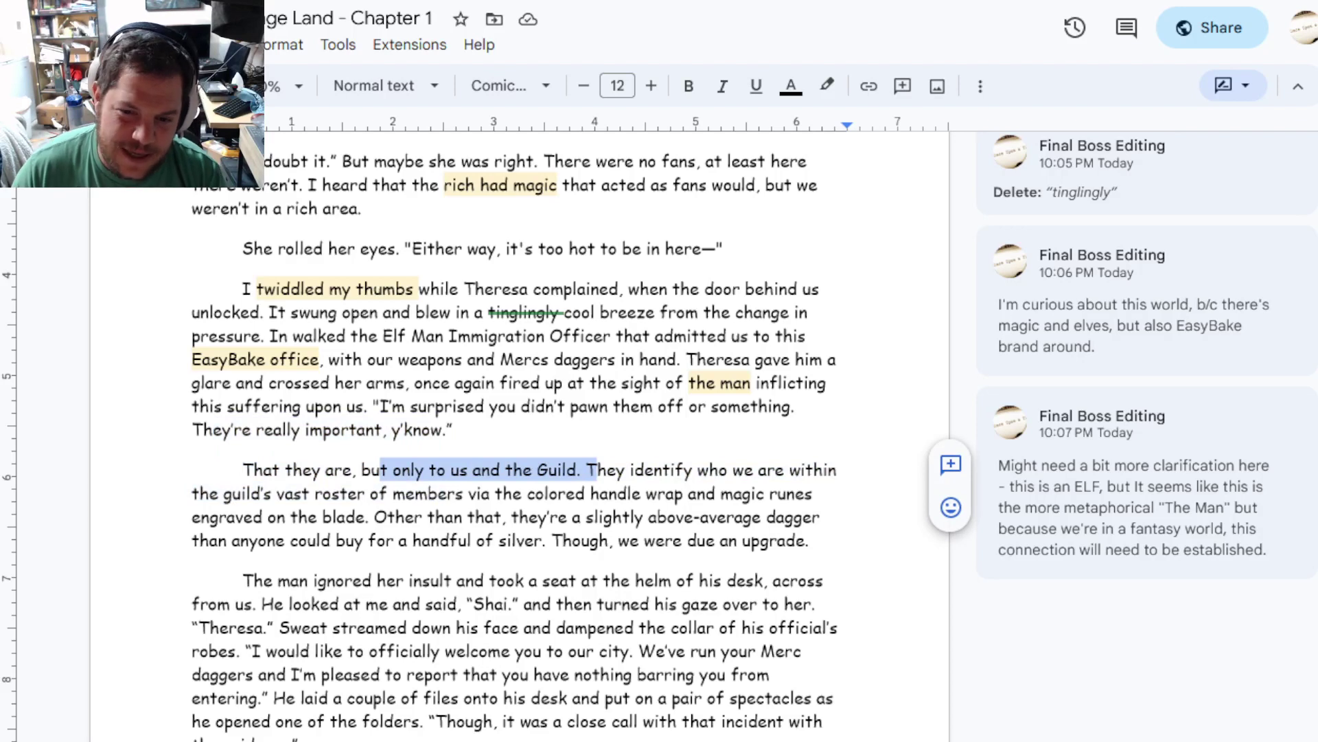
click(362, 469)
drag(361, 471, 577, 470)
key(ctrl+alt+m)
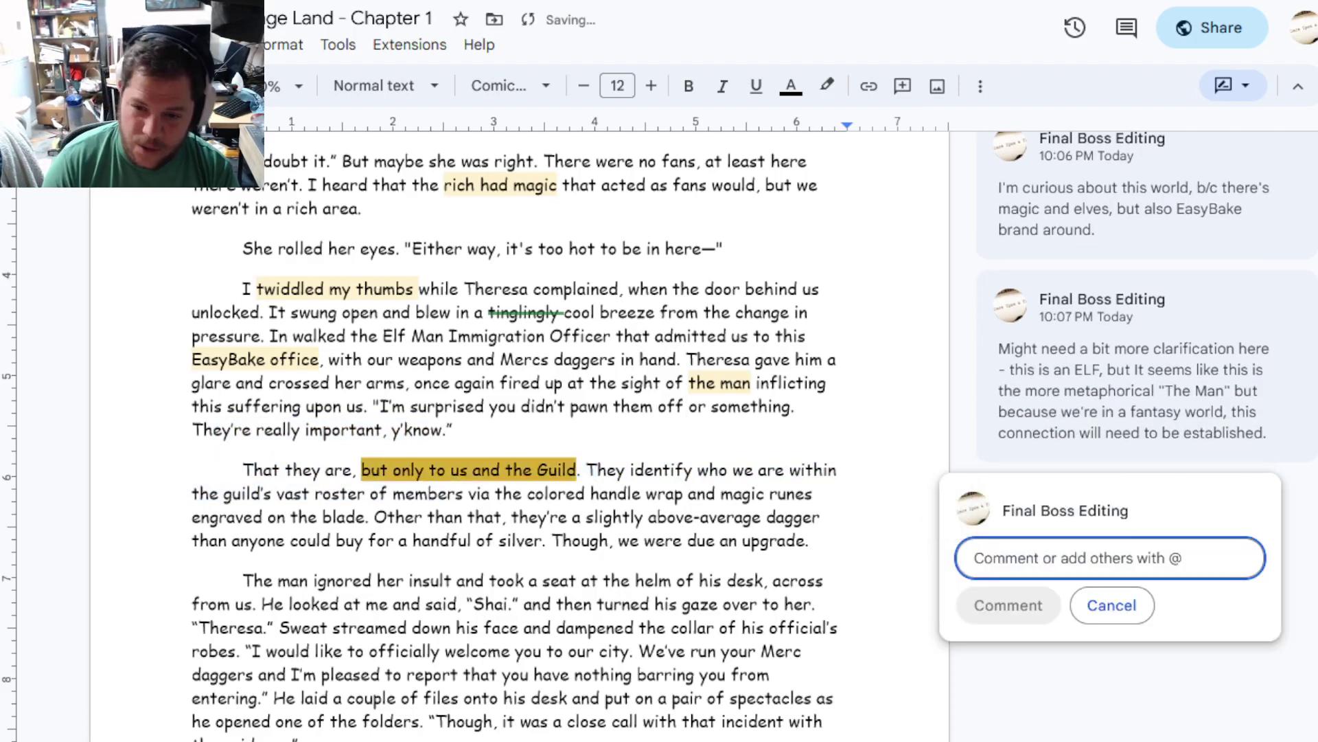
text(Mixed signals - is it important to the char or no)
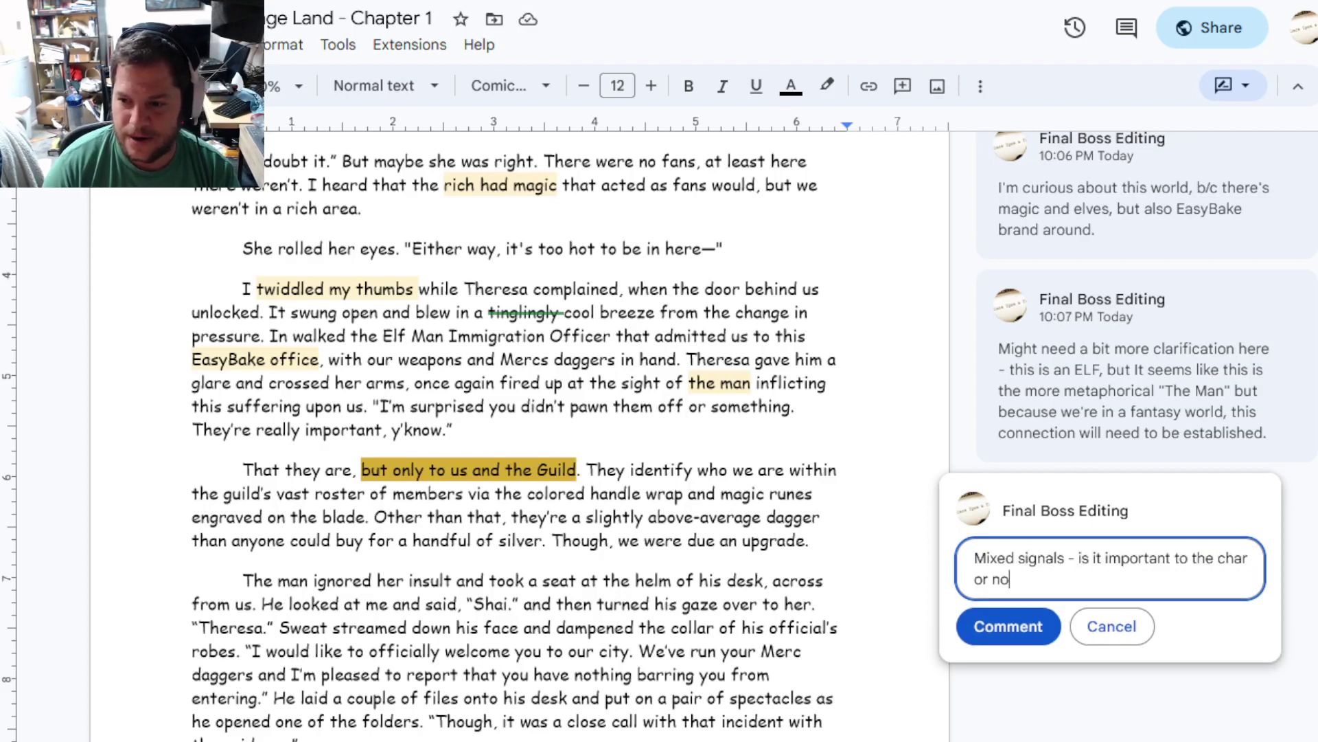
text(t?)
key(ctrl+Return)
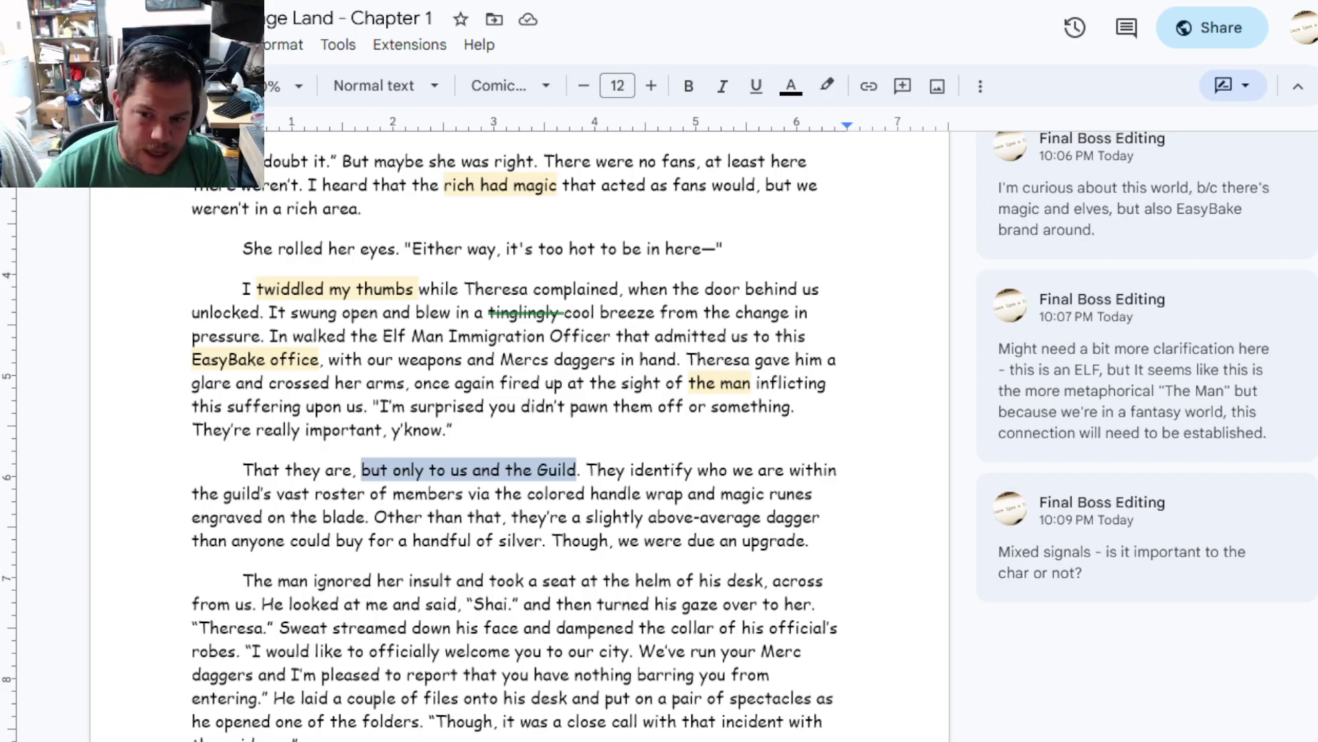
mouse_move(631, 540)
mouse_down()
mouse_move(807, 540)
mouse_move(547, 539)
mouse_up()
triple_click(806, 540)
Suggest deleting "Though, we were due an upgrade." and "at the helm of his desk,"
click(807, 540)
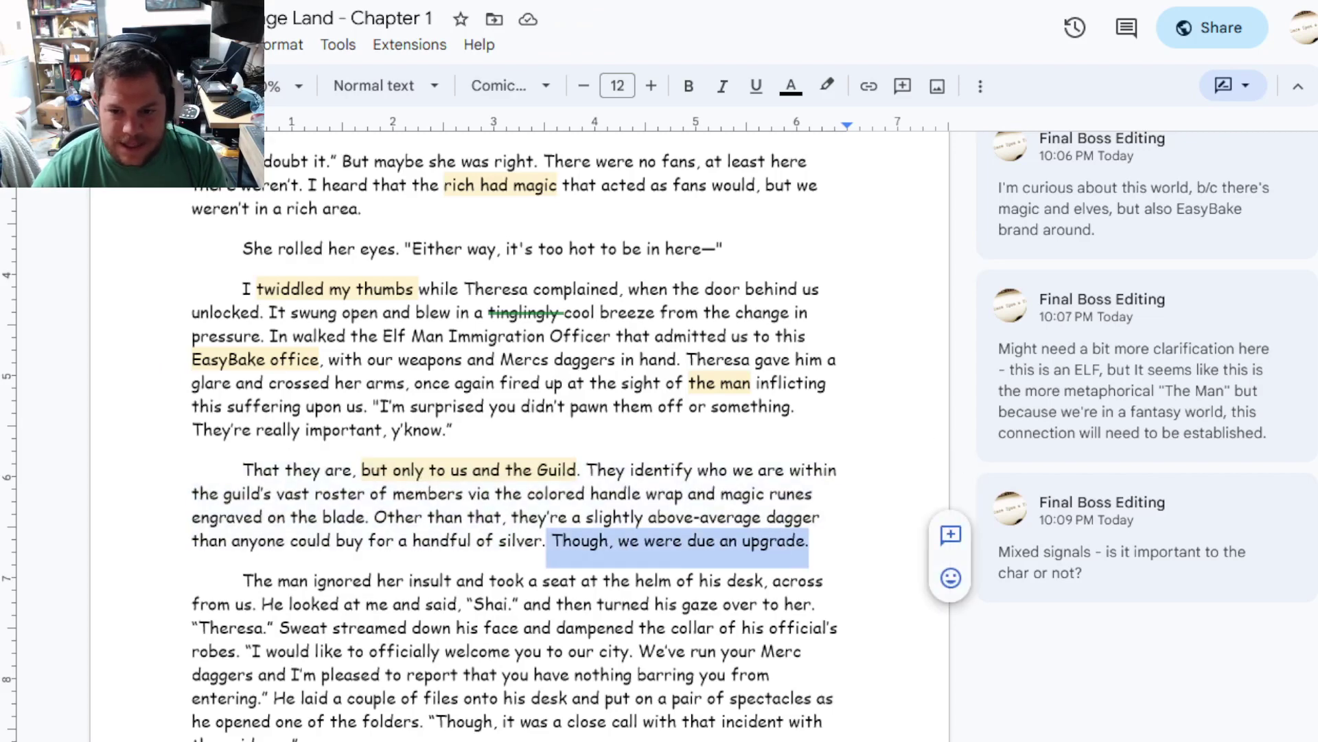
key(BackSpace)
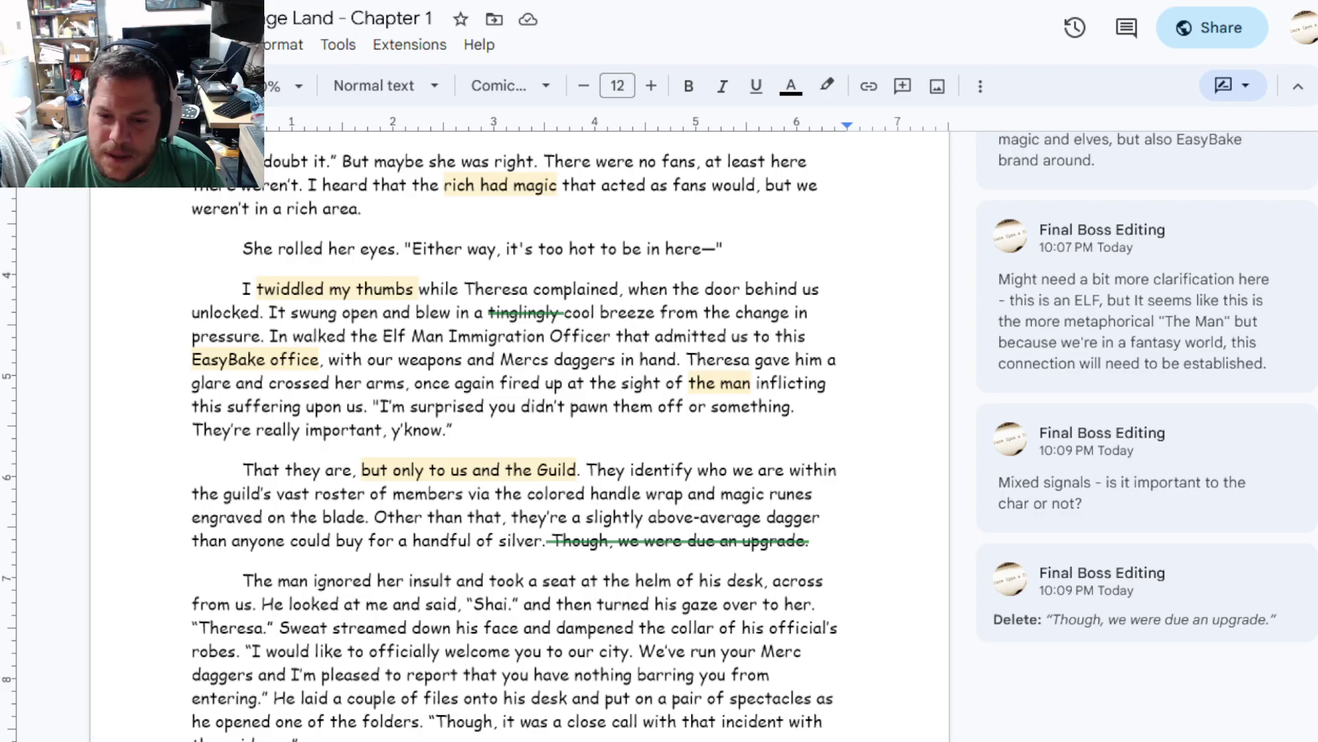
key(ctrl+Right)
key(ctrl+Right)
key(ctrl+Left)
key(ctrl+shift+Right)
key(ctrl+shift+Right)
key(ctrl+shift+Right)
key(ctrl+shift+Right)
key(ctrl+shift+Right)
key(ctrl+shift+Right)
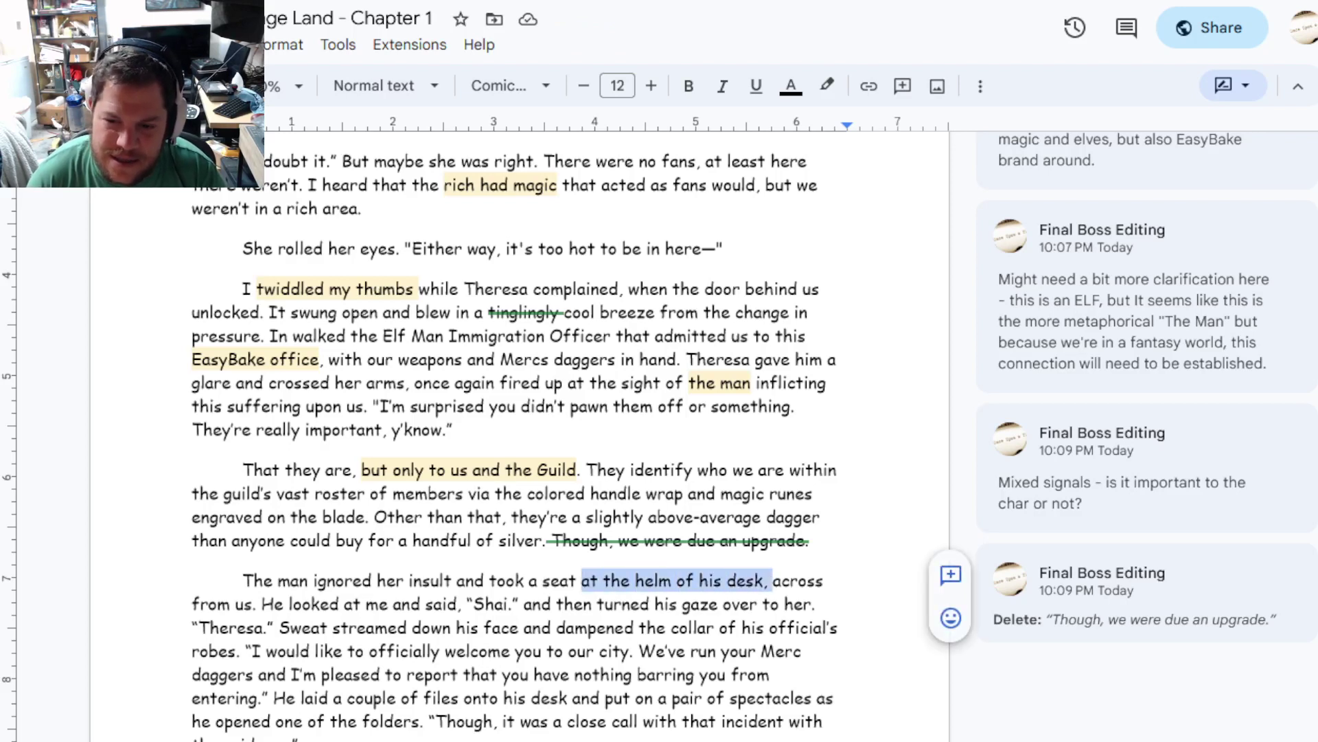
key(BackSpace)
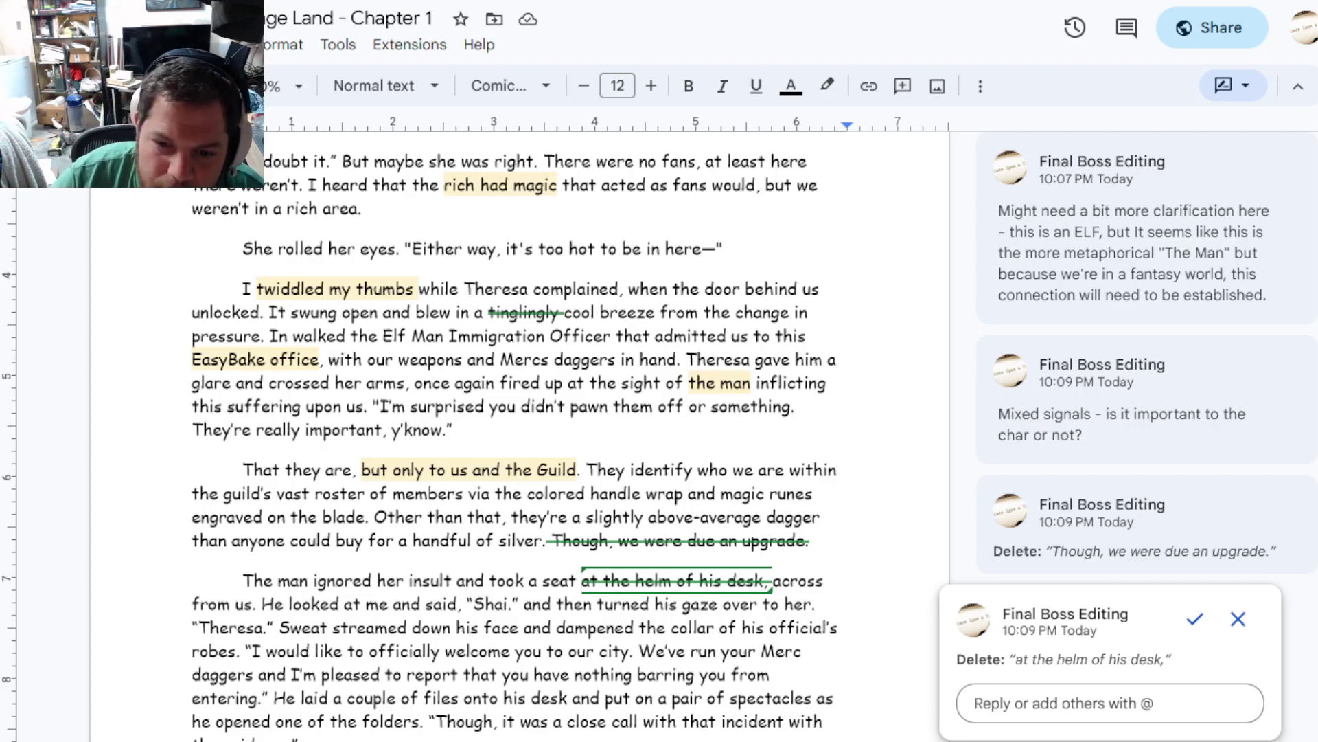
drag(524, 605, 523, 628)
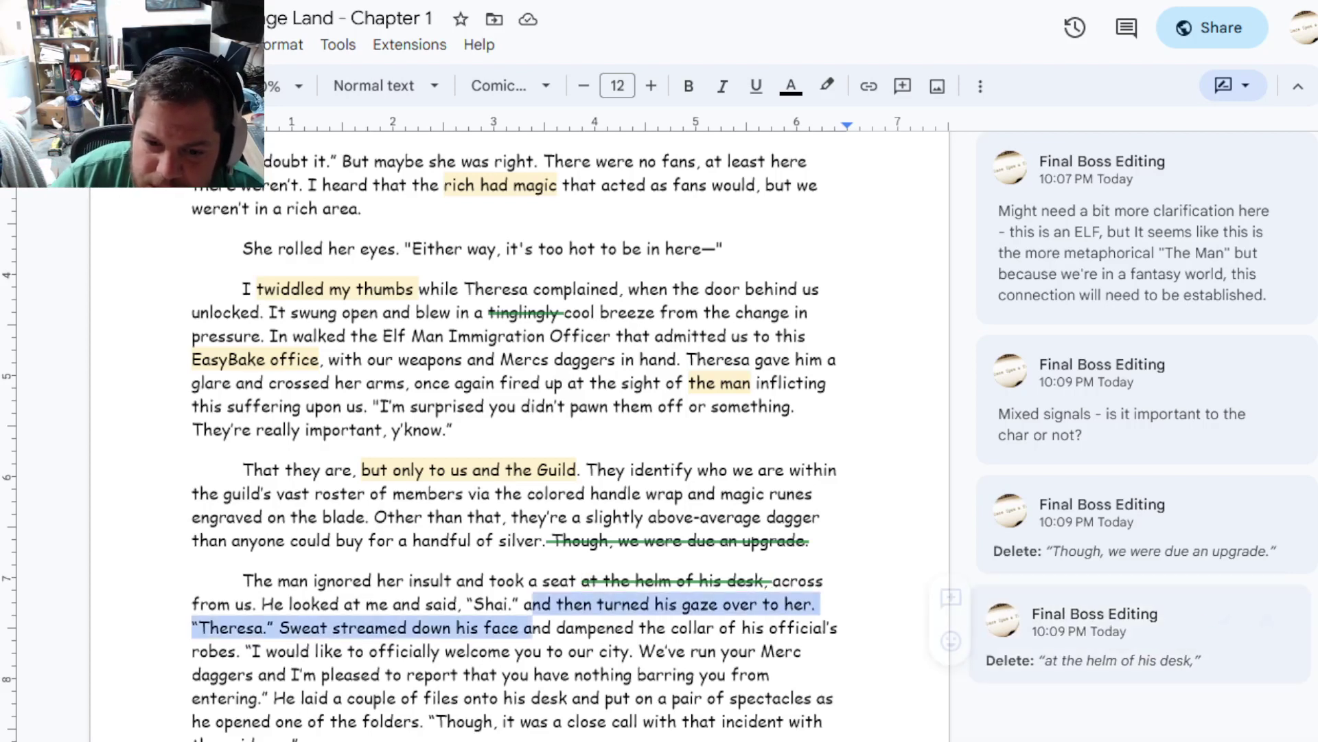
click(533, 626)
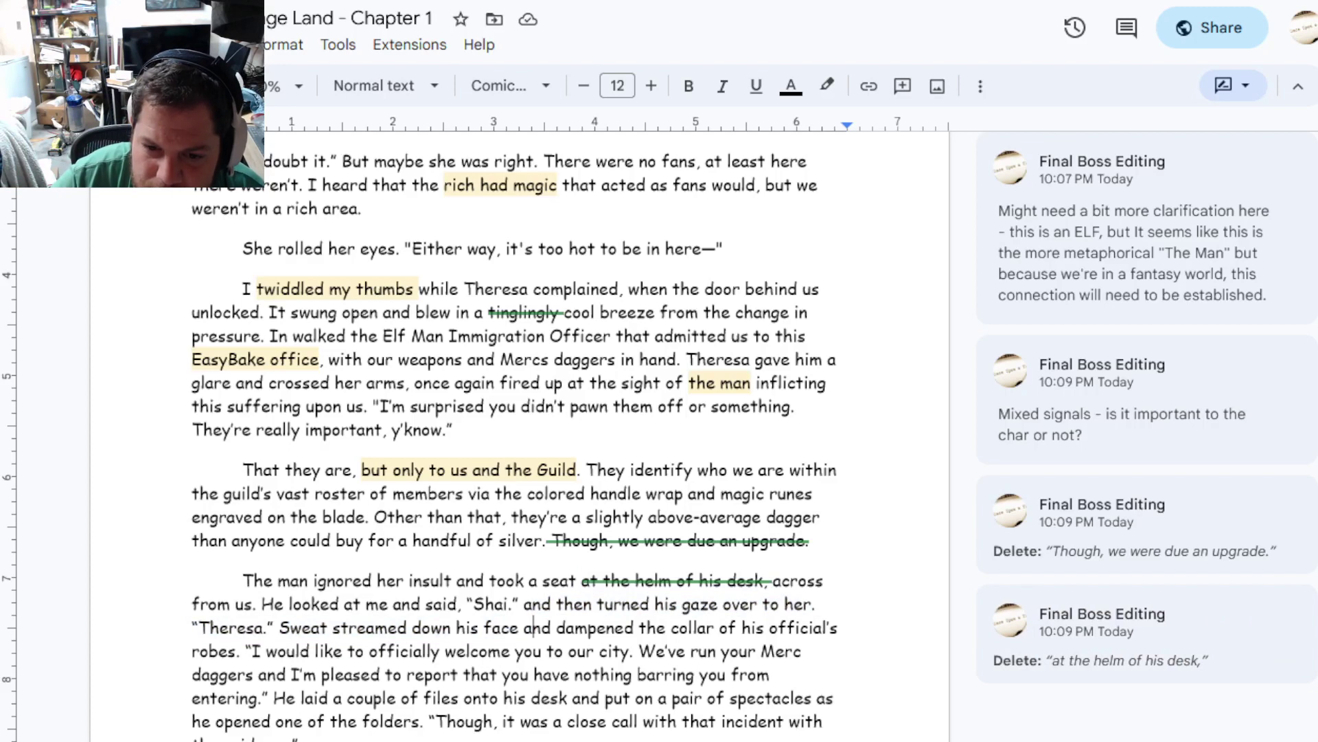
drag(389, 627, 385, 652)
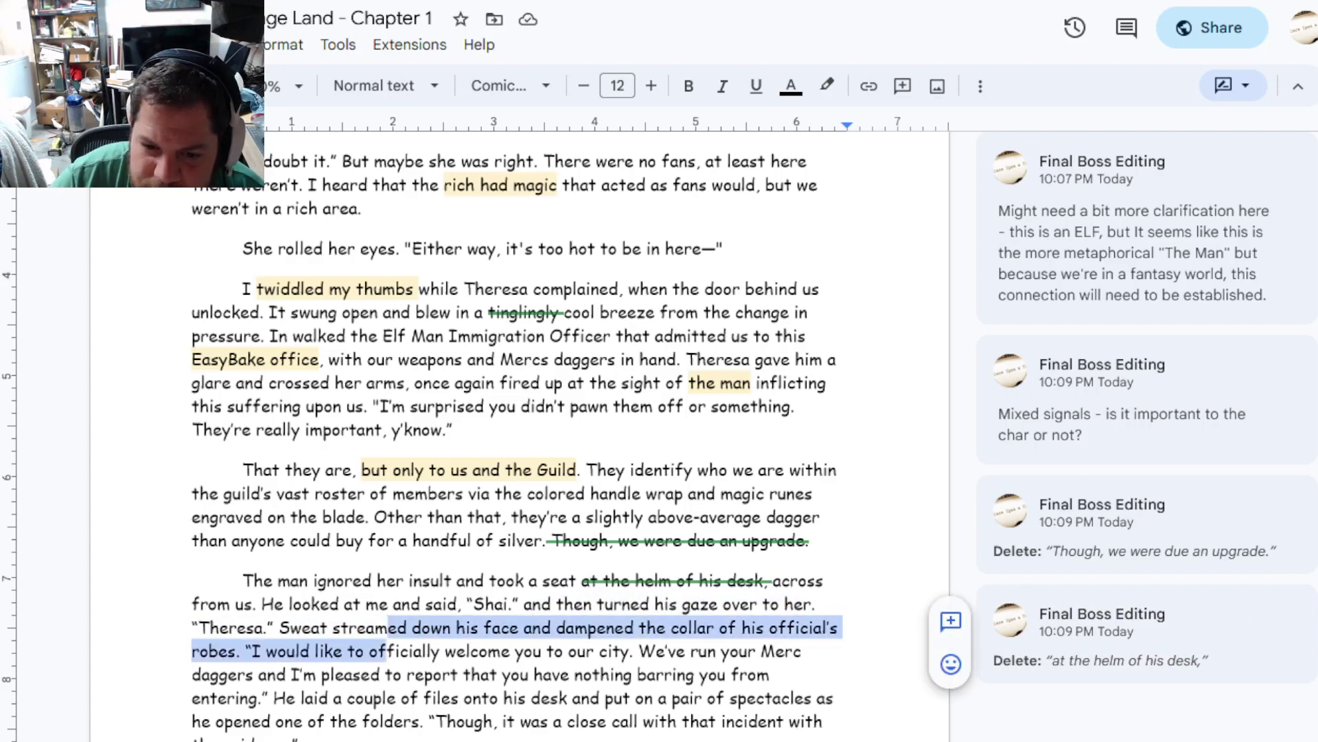
click(396, 651)
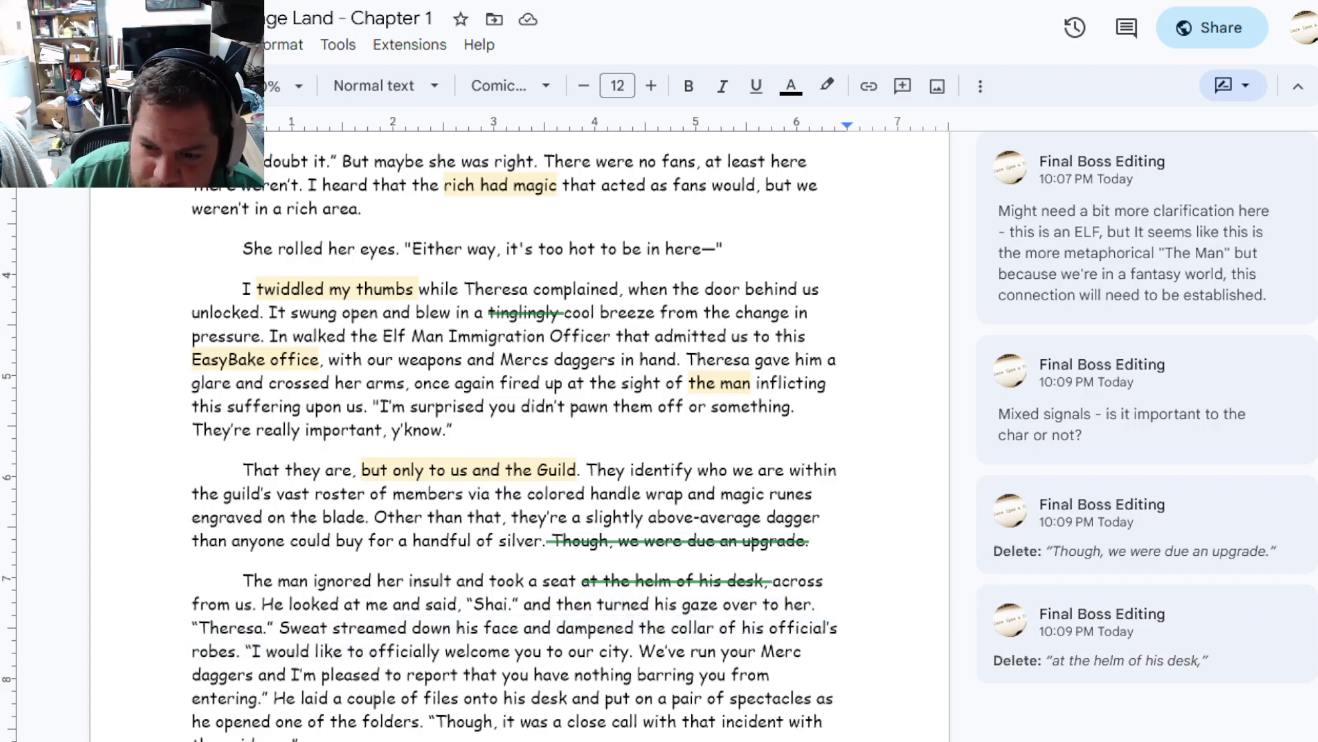
drag(373, 673, 383, 697)
click(438, 698)
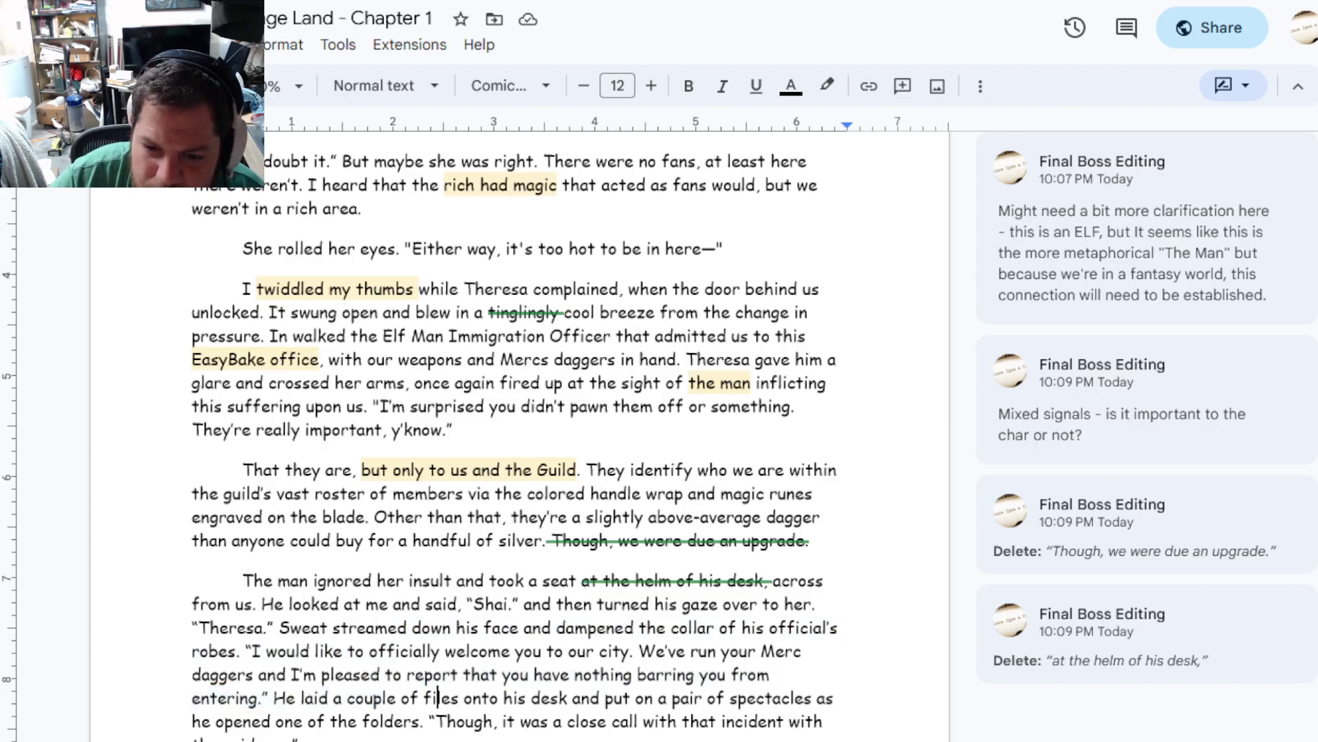
scroll(438, 618, down, 1)
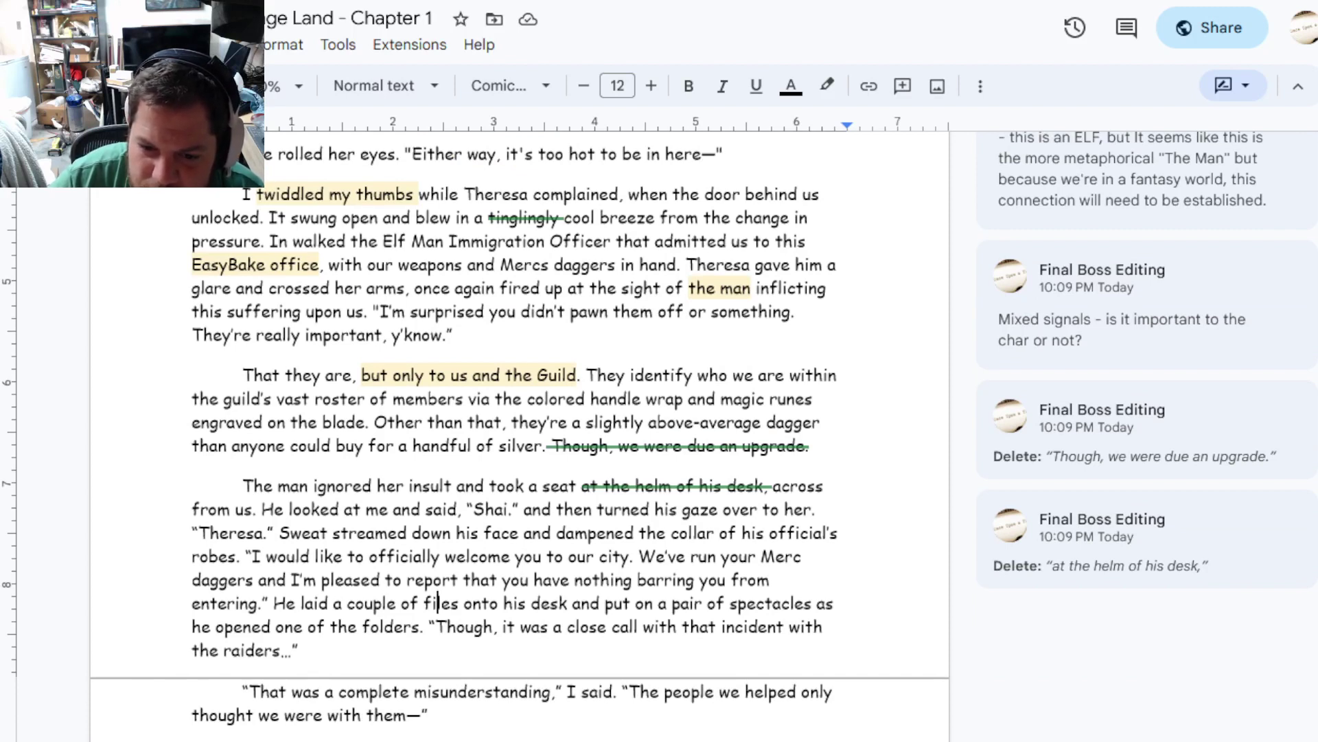
mouse_move(428, 627)
mouse_down()
mouse_move(434, 721)
mouse_move(430, 691)
mouse_up()
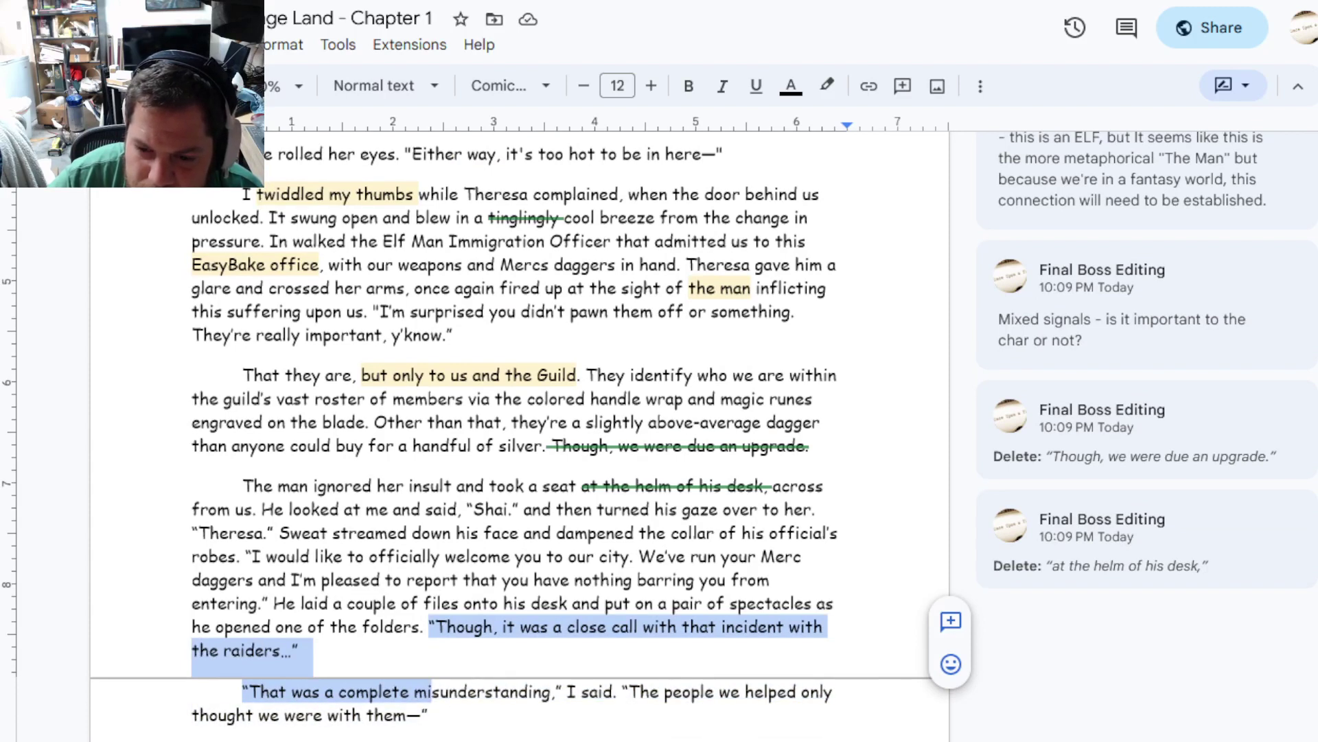
click(434, 715)
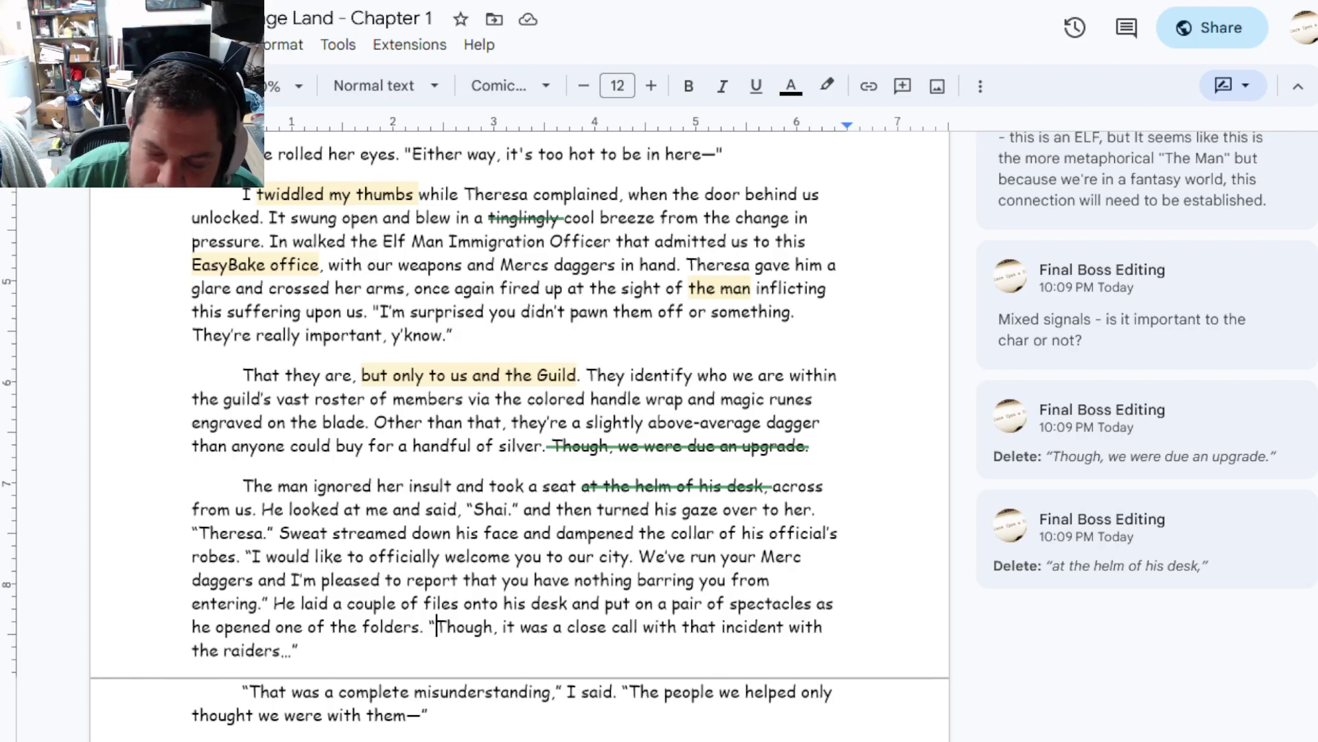
Comment that "Though, it was a close call" is on-the-nose dialogue
drag(433, 627, 642, 626)
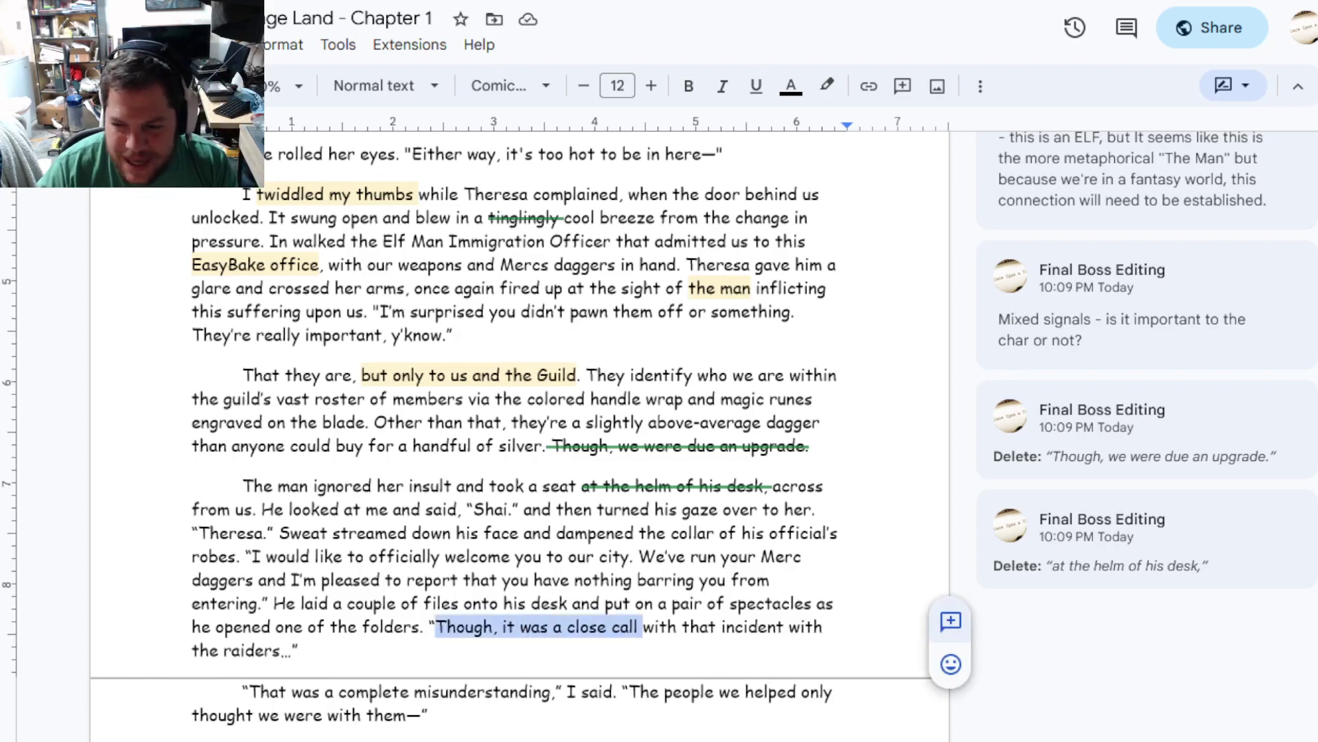
click(949, 620)
text(This d)
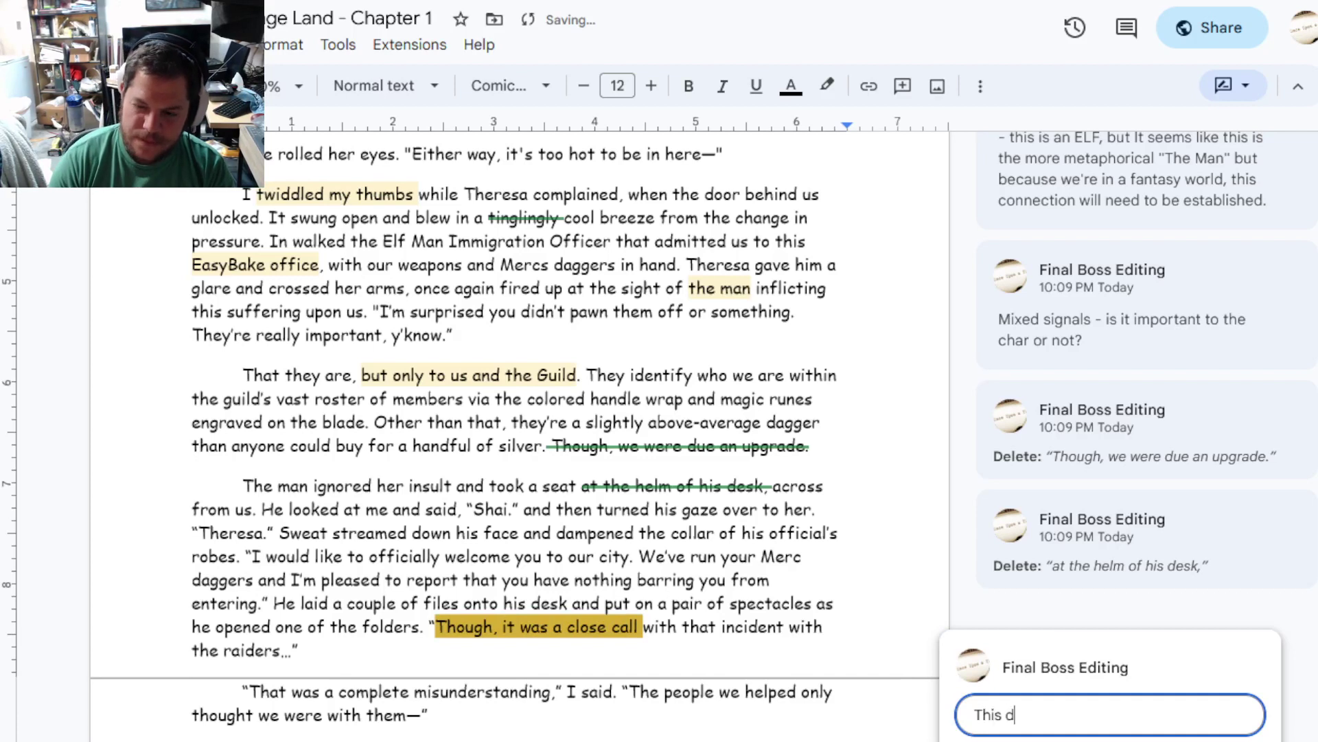
text(ialogue a bit on the nose -- )
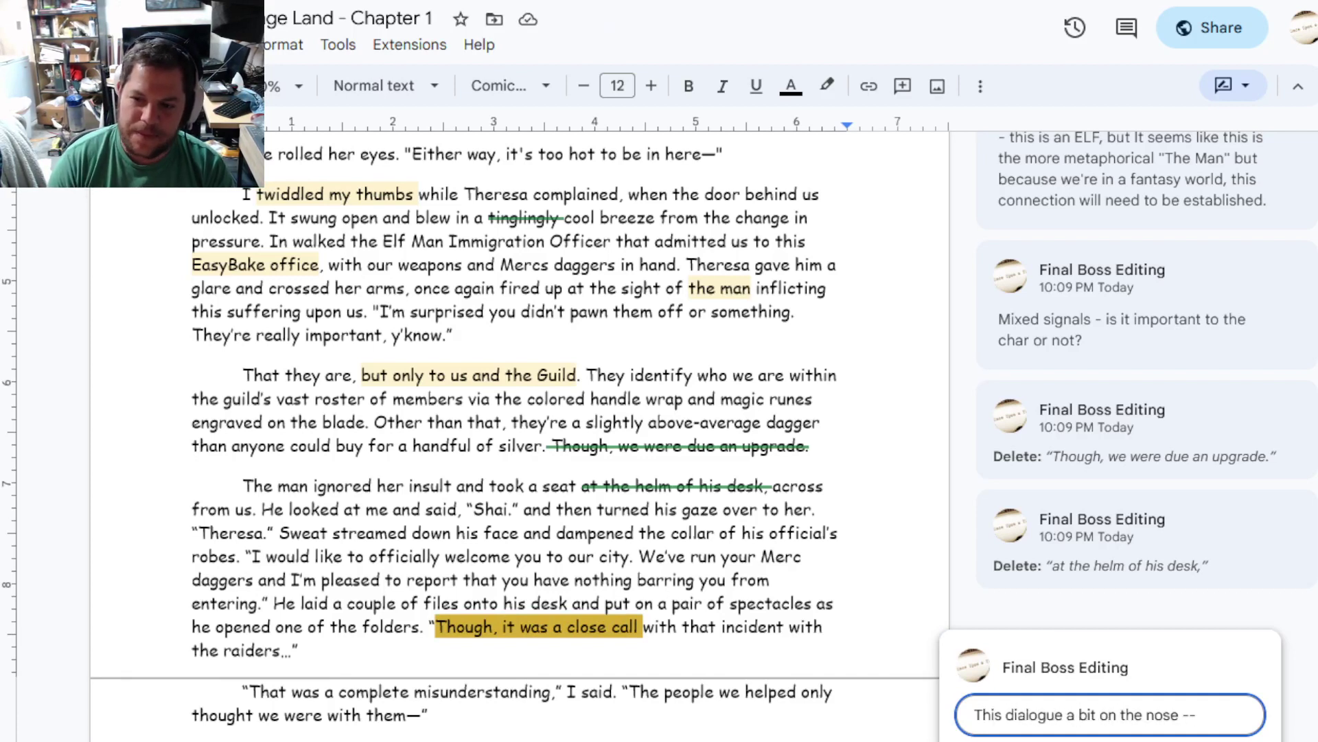
text(this could be more implied.)
key(ctrl+Return)
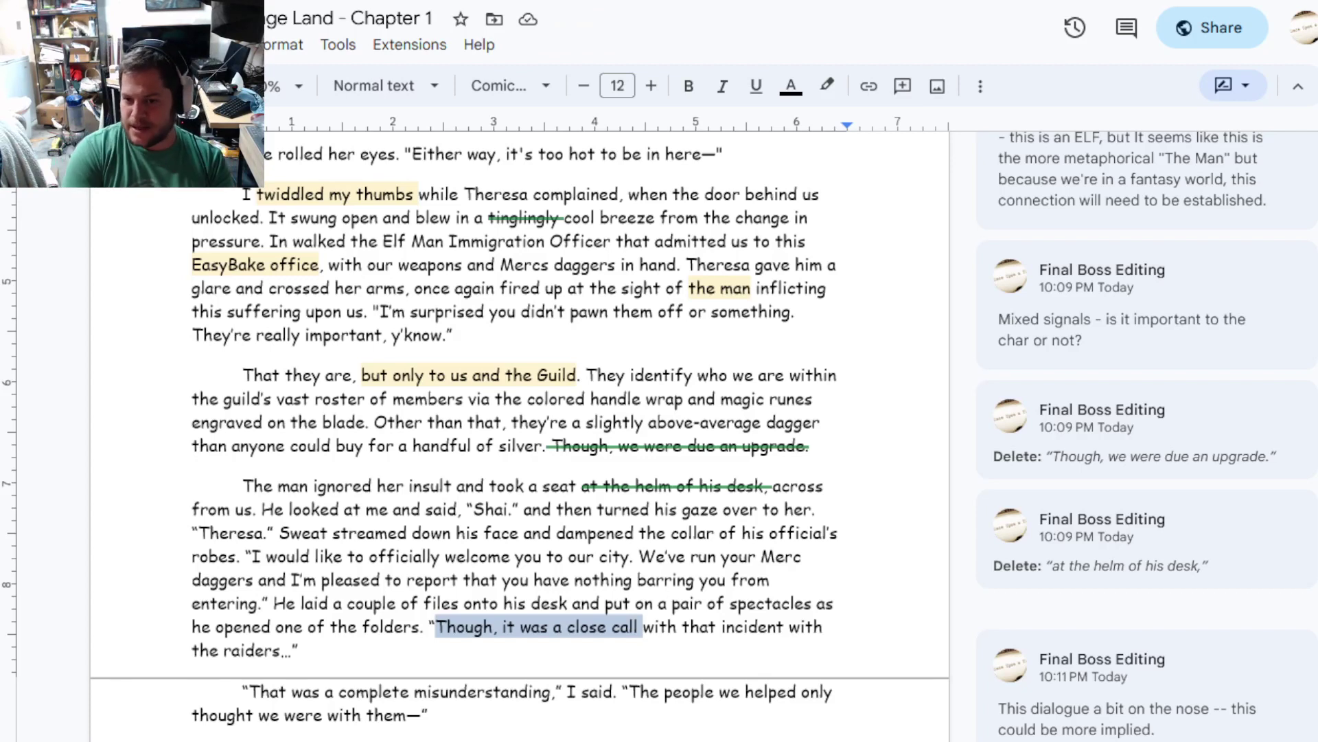
key(Left)
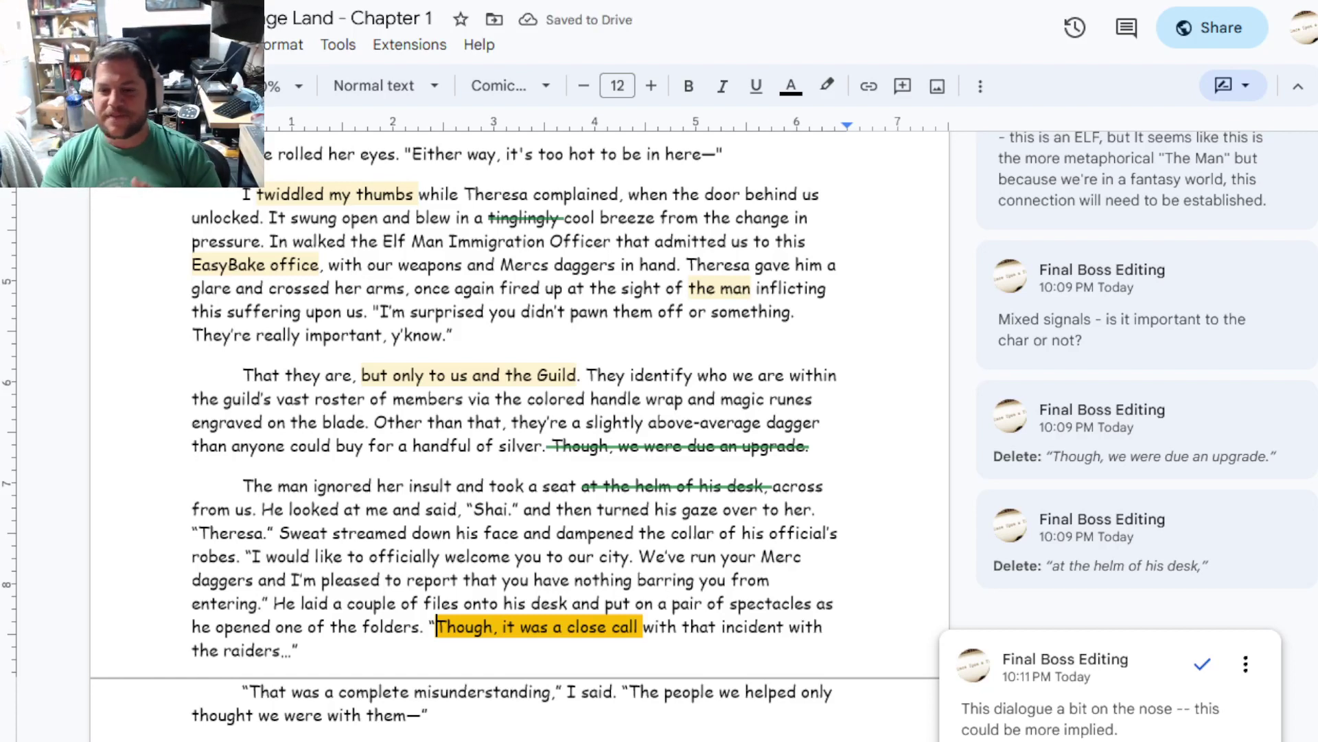
click(323, 556)
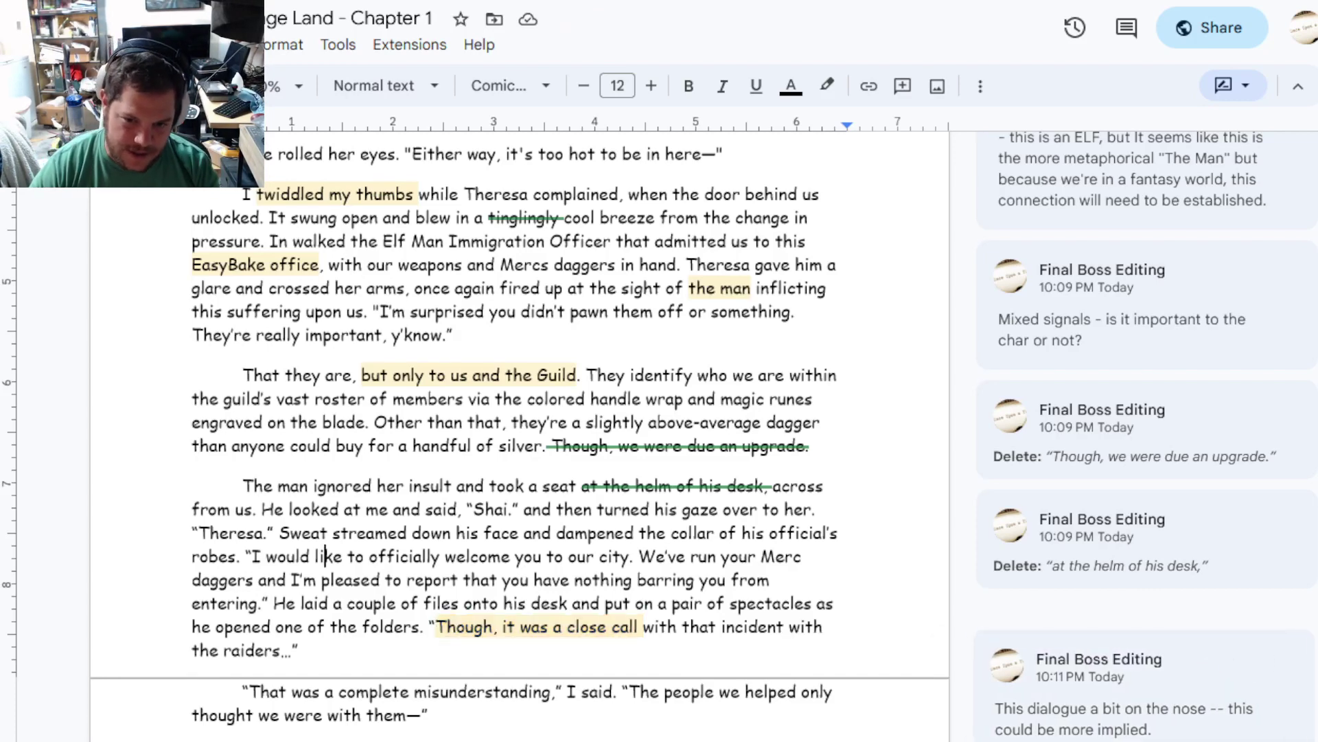
scroll(515, 413, down, 3)
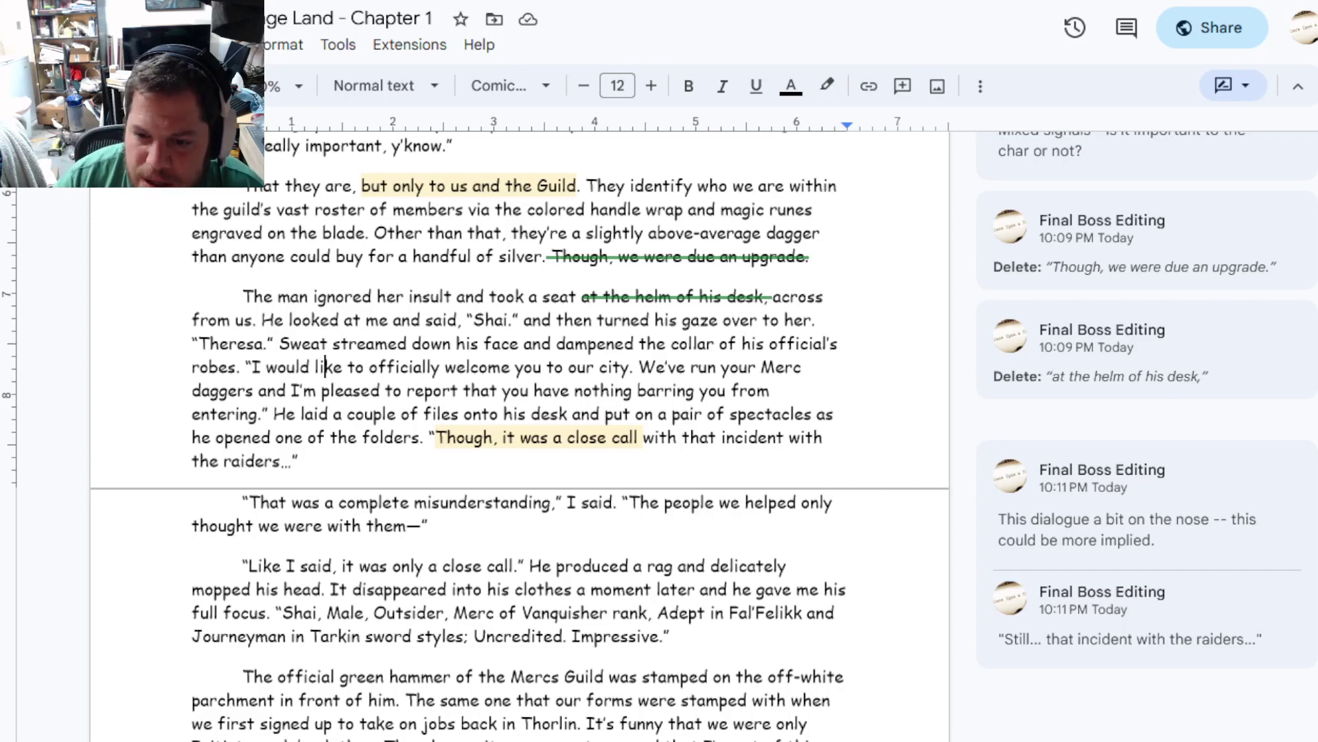
scroll(520, 433, down, 3)
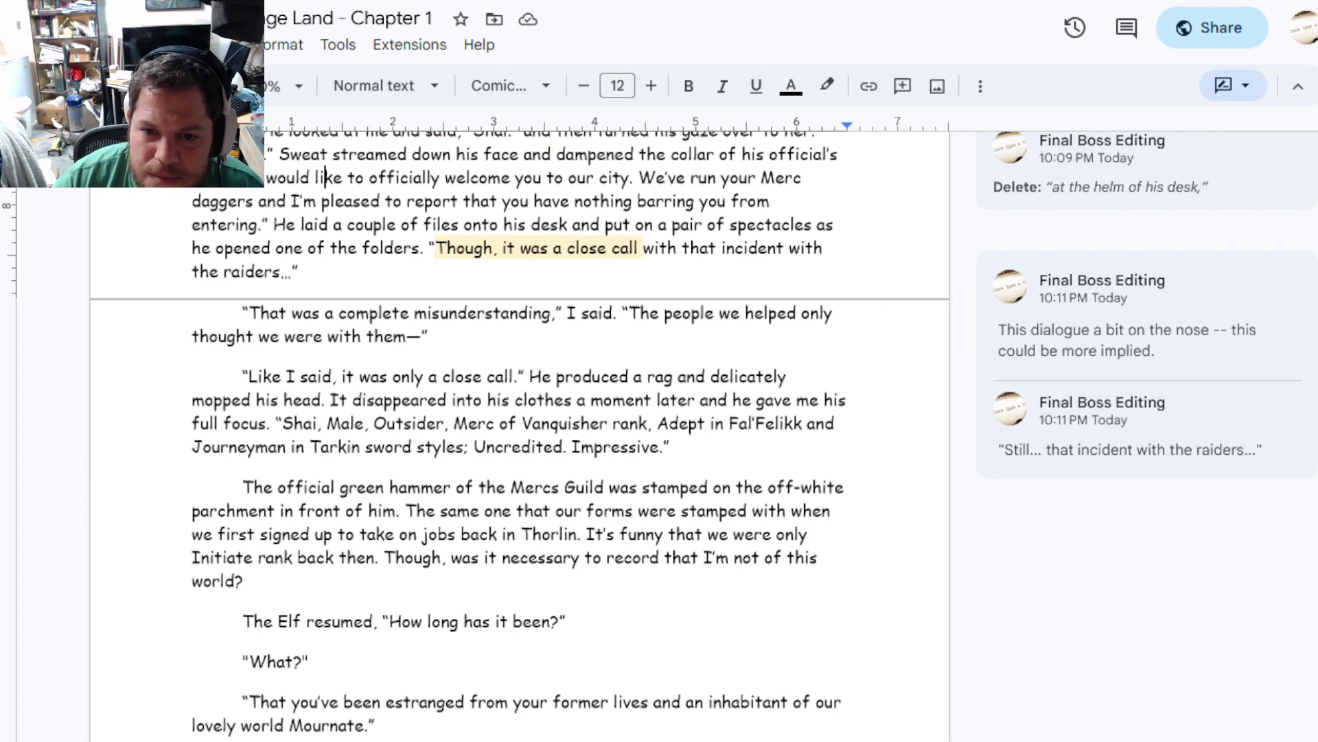
Select "Like I said, it was only a close call." without its opening quotation mark
drag(529, 377, 241, 377)
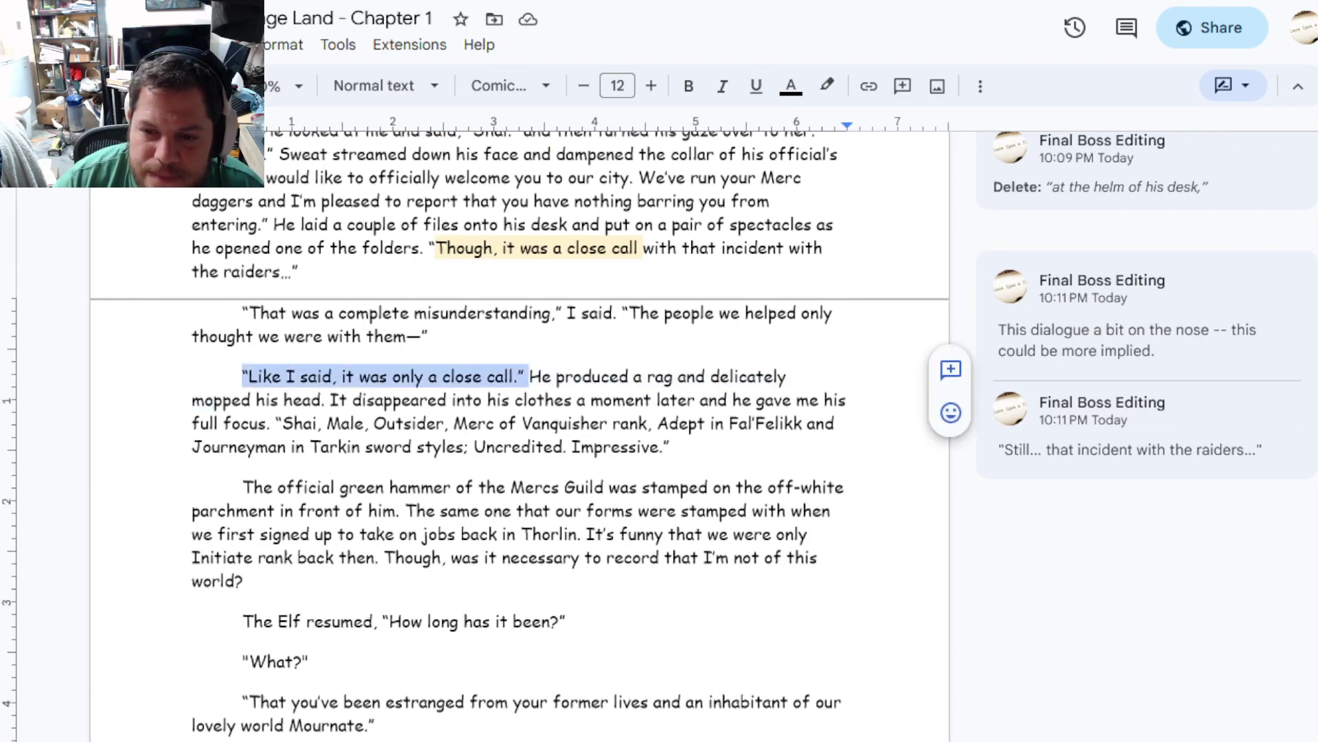
key(Right)
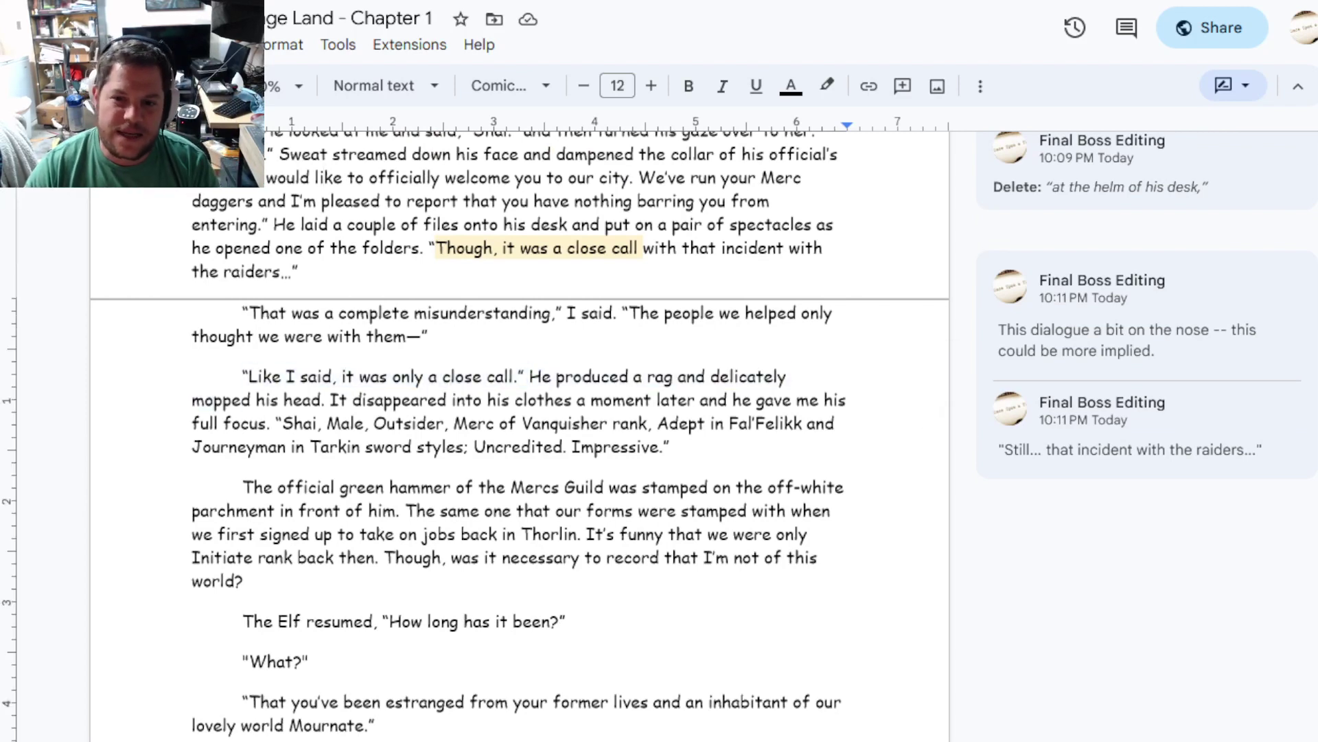
key(shift+Home)
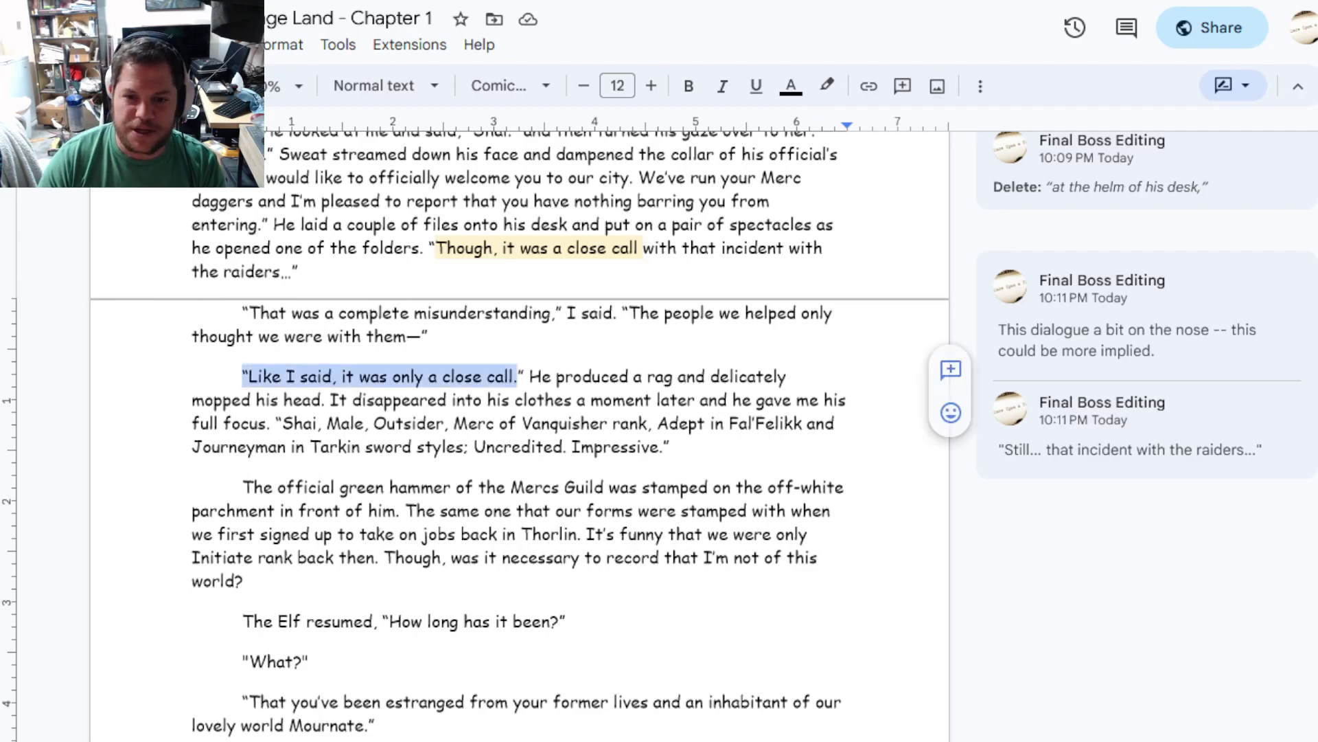
key(shift+Right)
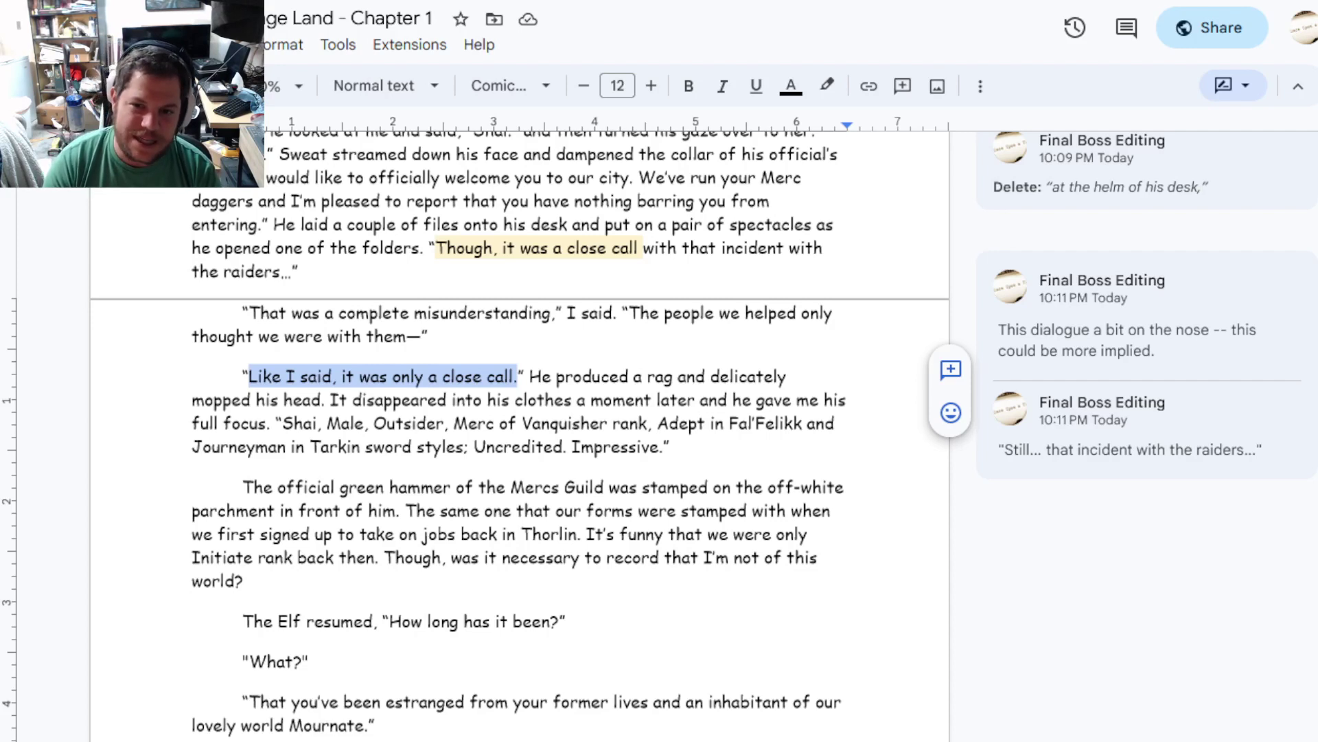
text(Mmmm hmmm.)
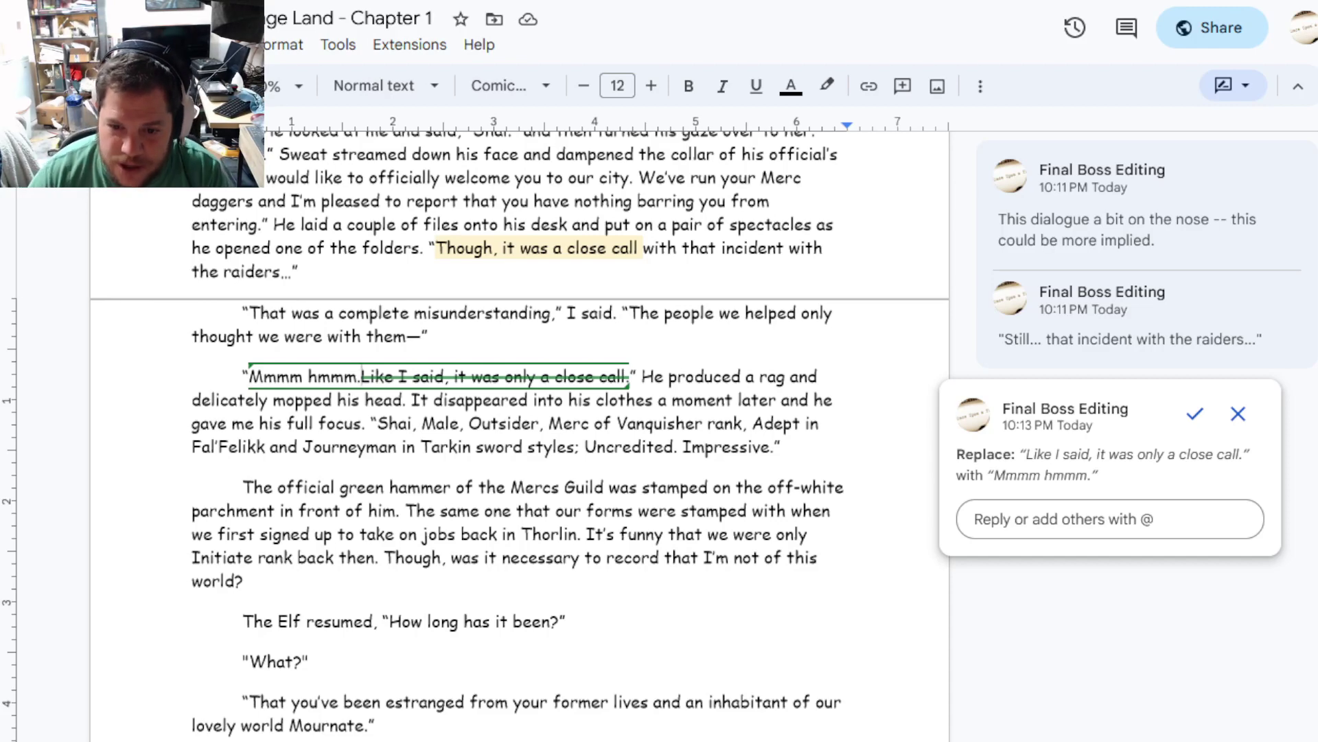
Comment on the stamped-forms passage that too many in-world terms appear too early
mouse_move(442, 510)
mouse_down()
mouse_move(604, 535)
mouse_move(255, 583)
mouse_up()
click(950, 503)
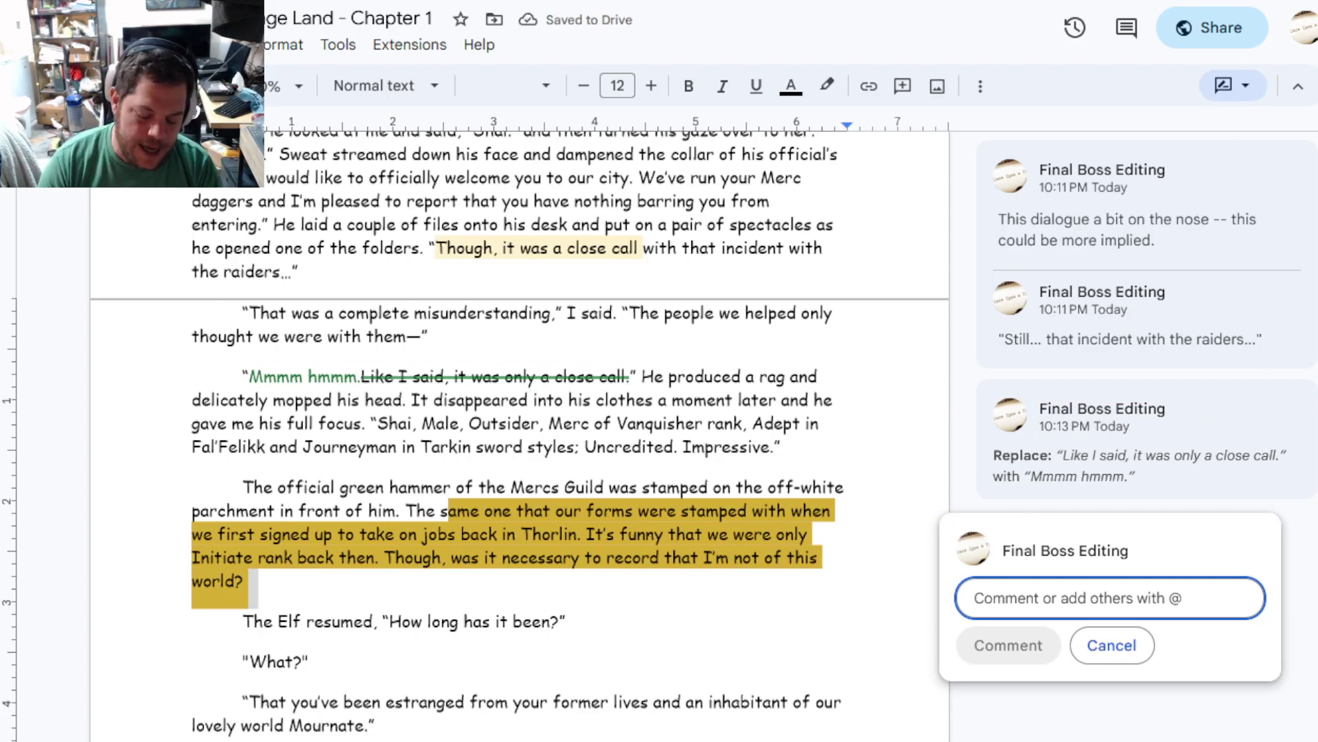
text(There are a LOT of in-world terms being r)
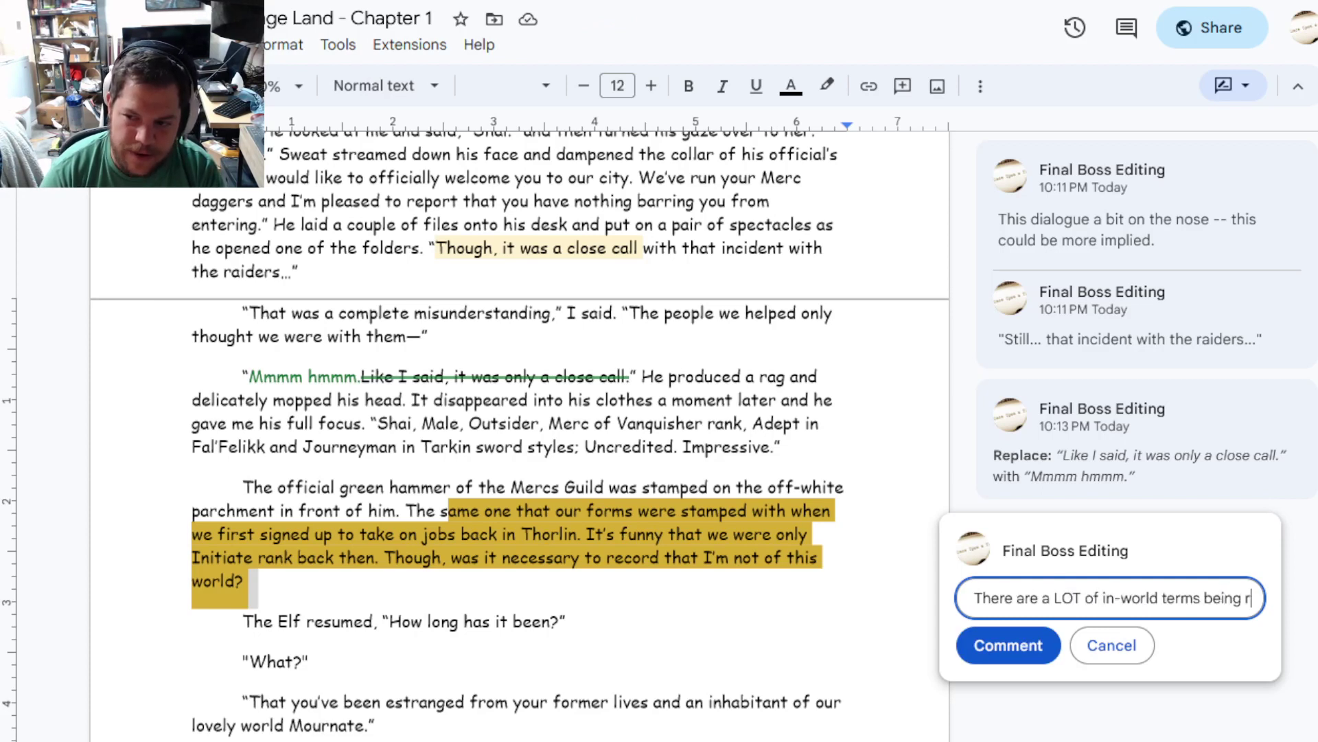
text(eferenced here, and )
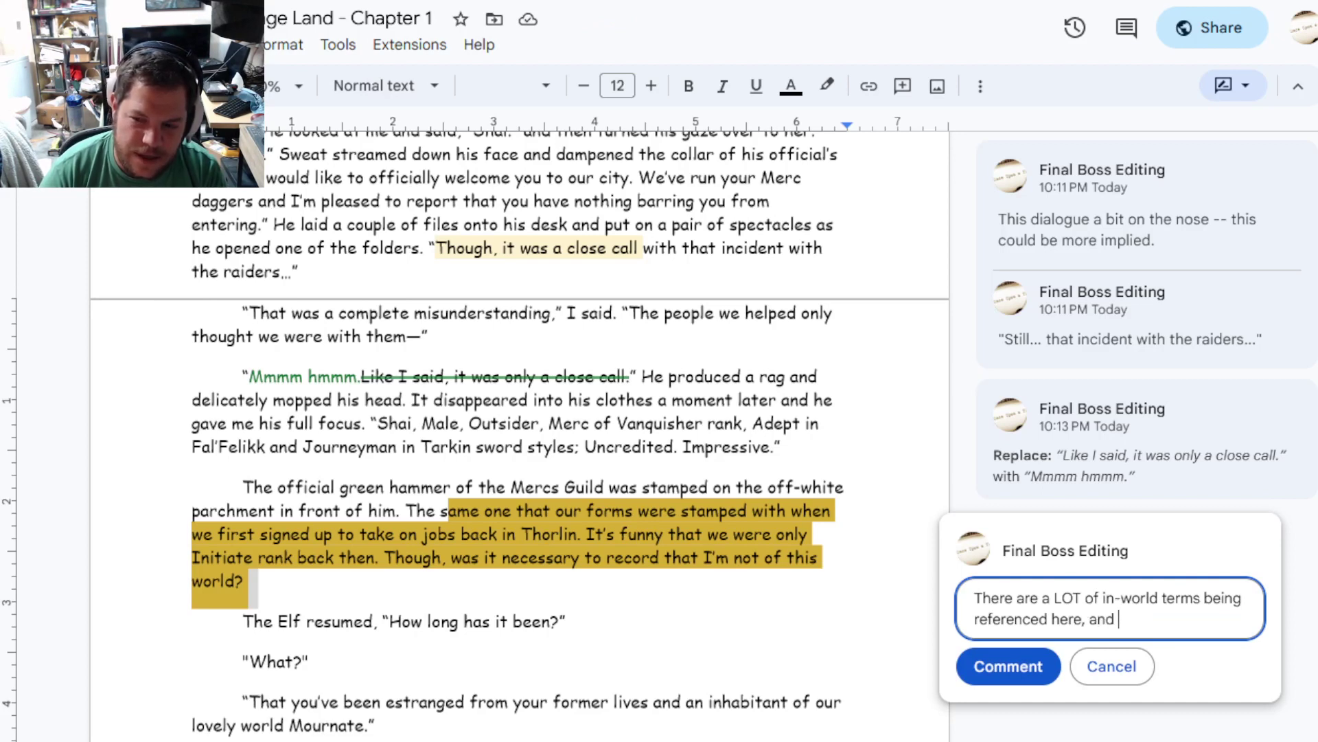
text(even with the )
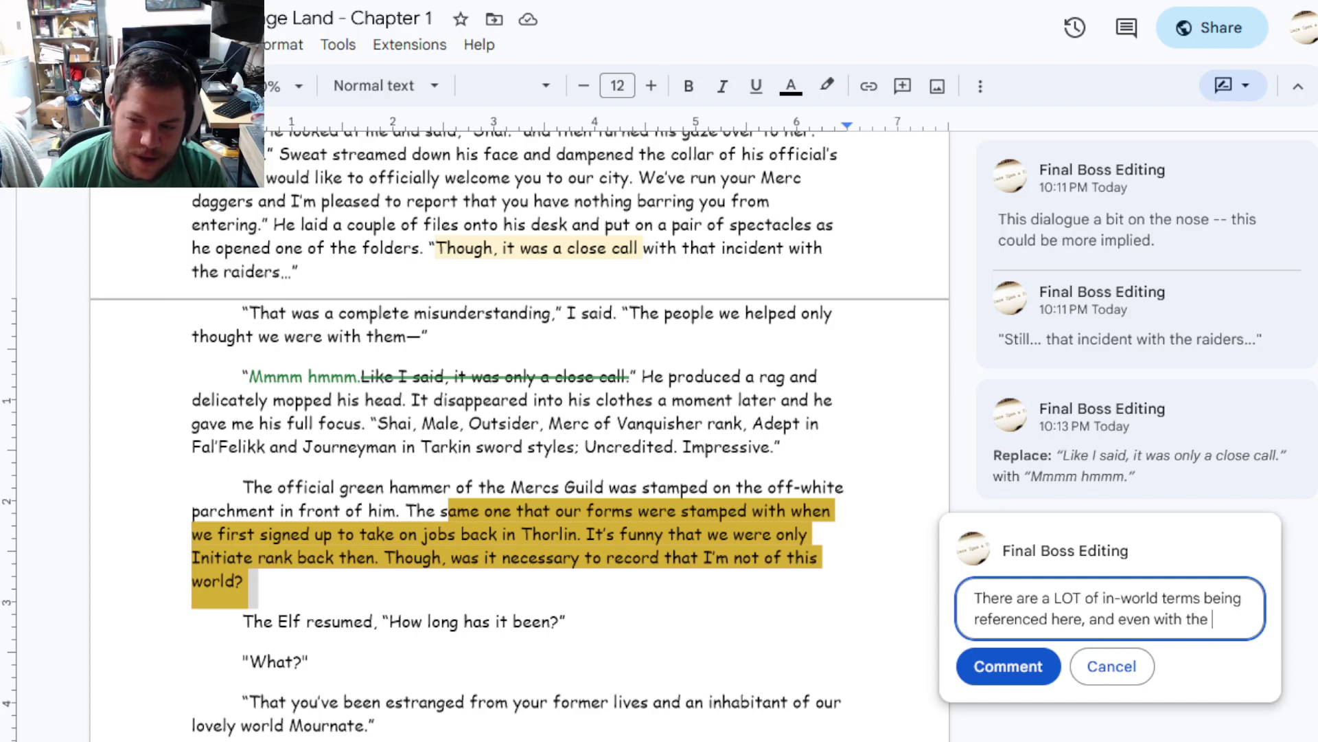
text(conflict driving the scene forward,)
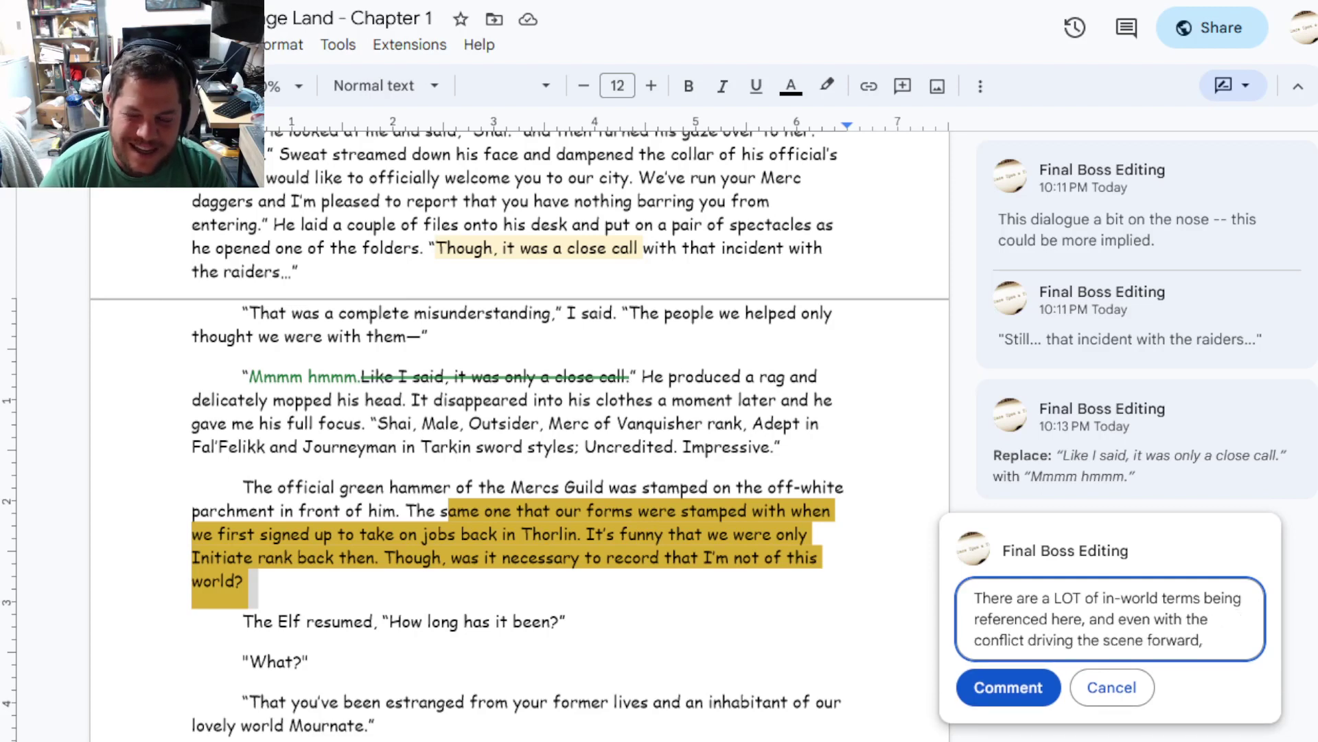
text( I feel like )
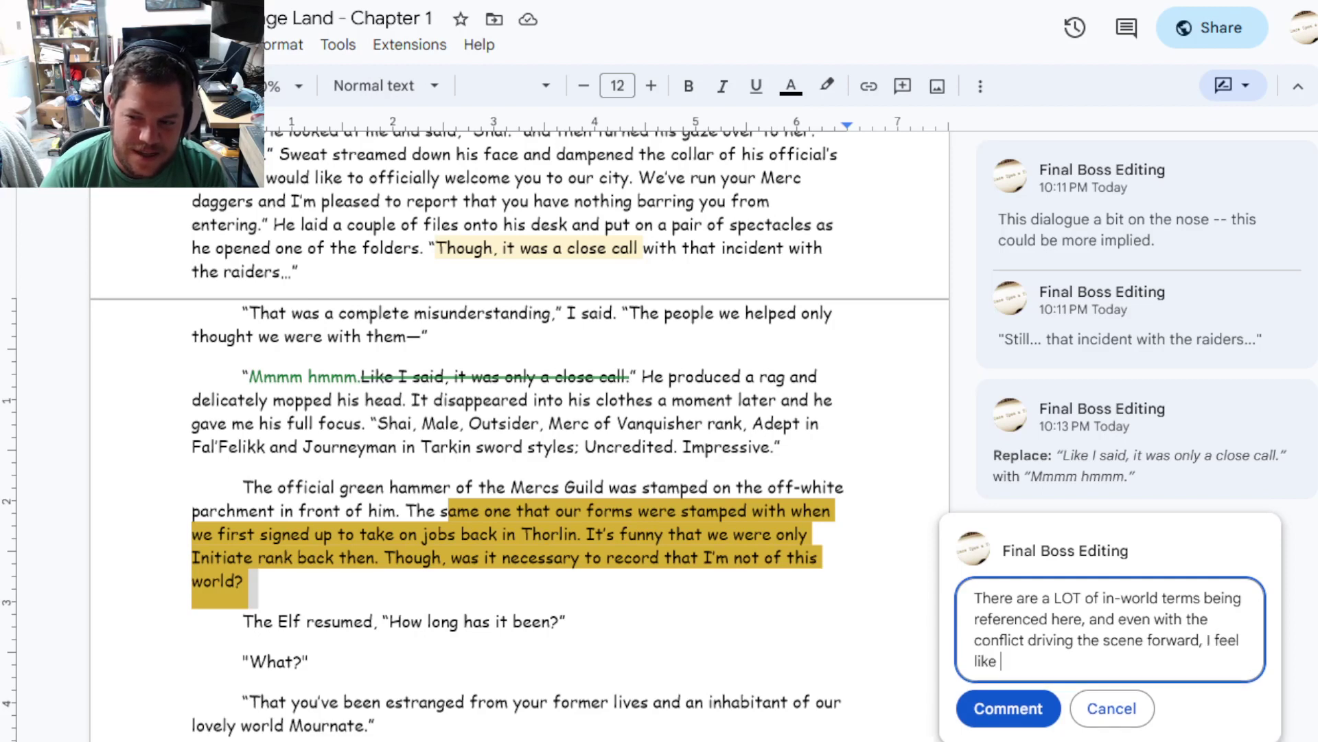
text(some of this doesn't need to be introduced quite yet.)
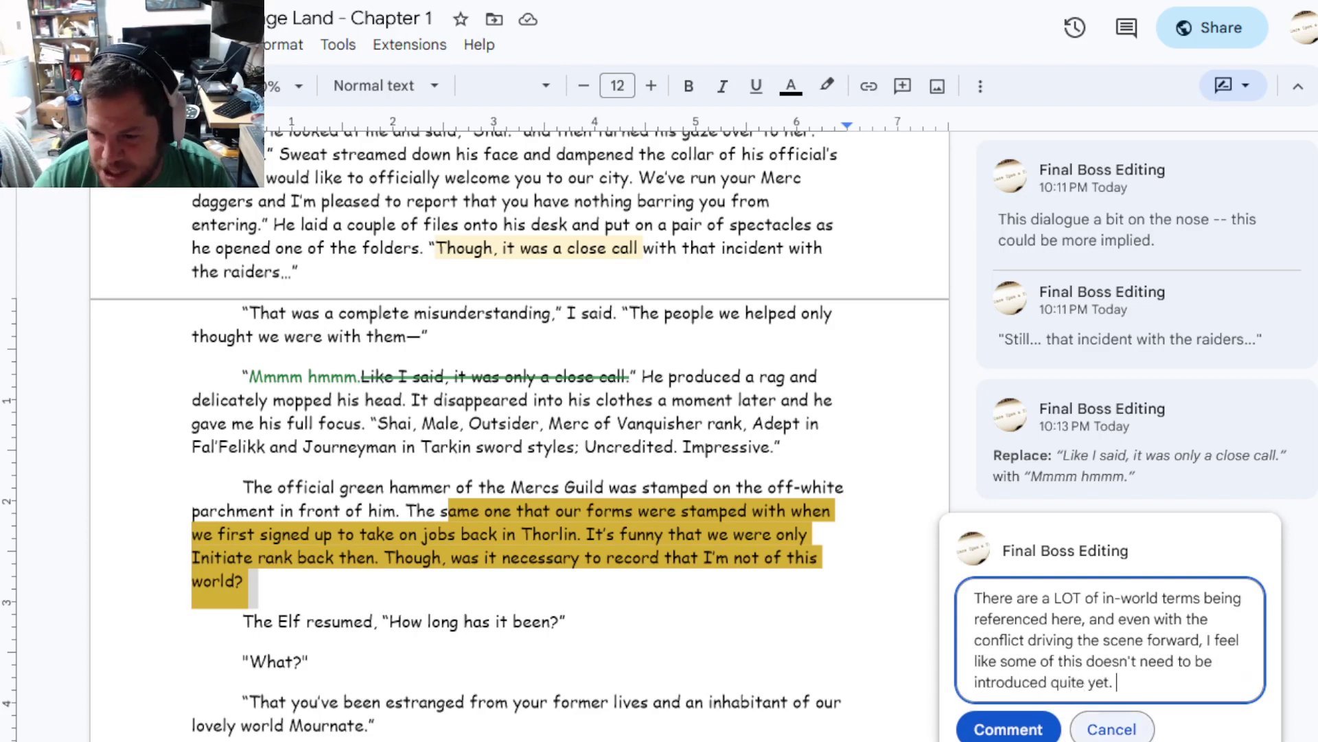
key(ctrl+Return)
scroll(520, 434, down, 2)
scroll(519, 432, down, 2)
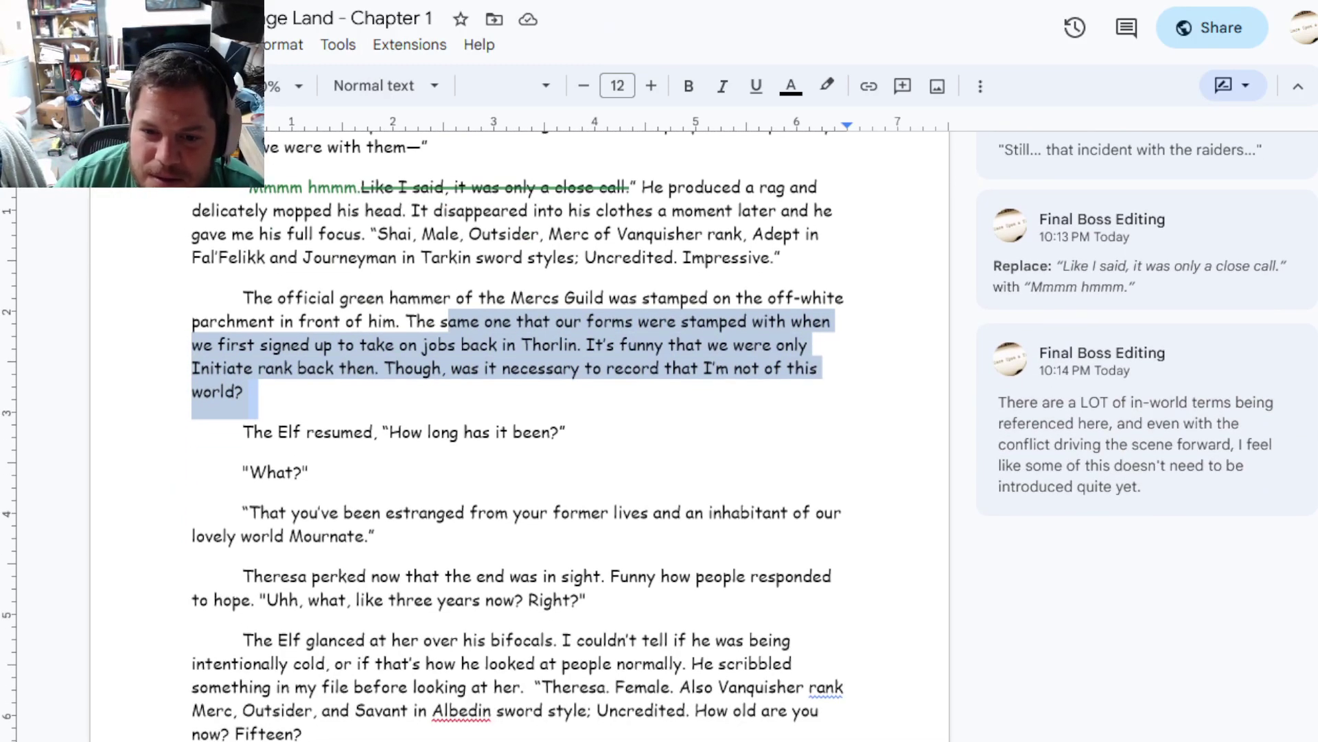
drag(243, 513, 382, 541)
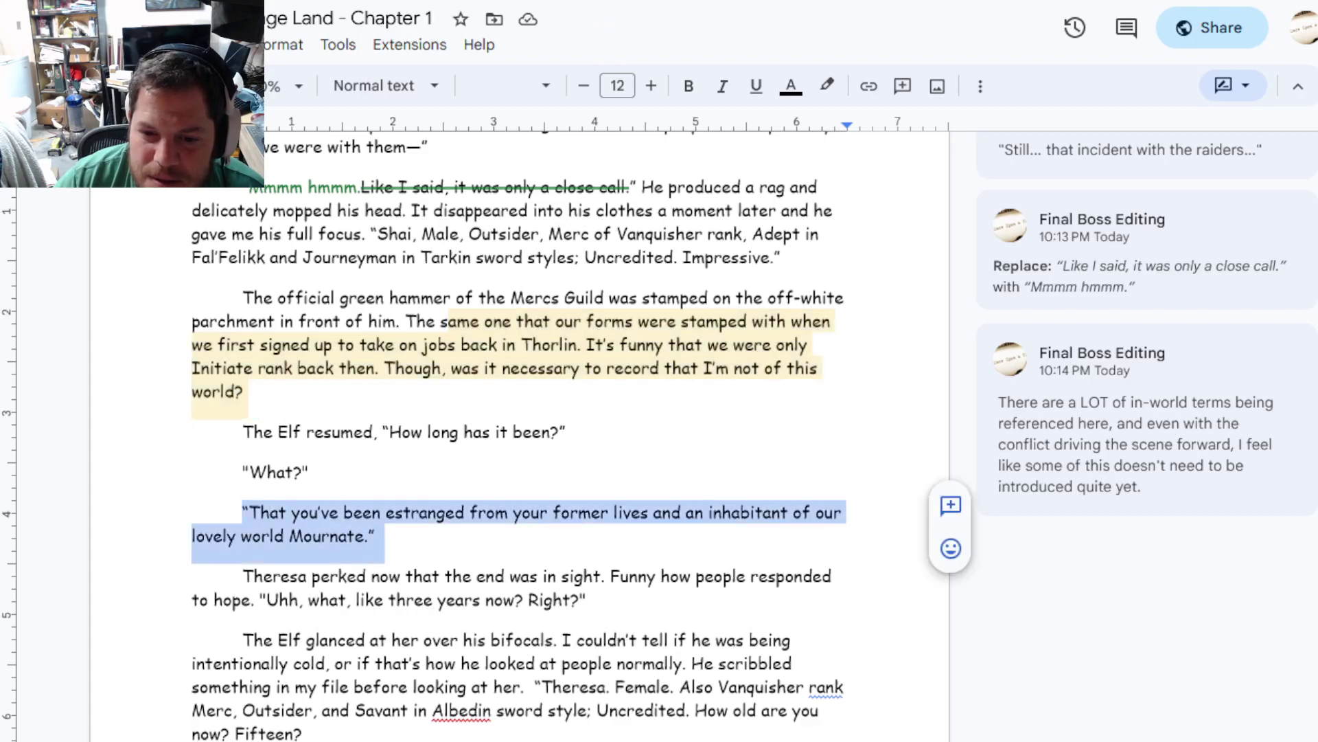
double_click(299, 536)
scroll(299, 536, down, 1)
scroll(298, 536, down, 1)
triple_click(495, 505)
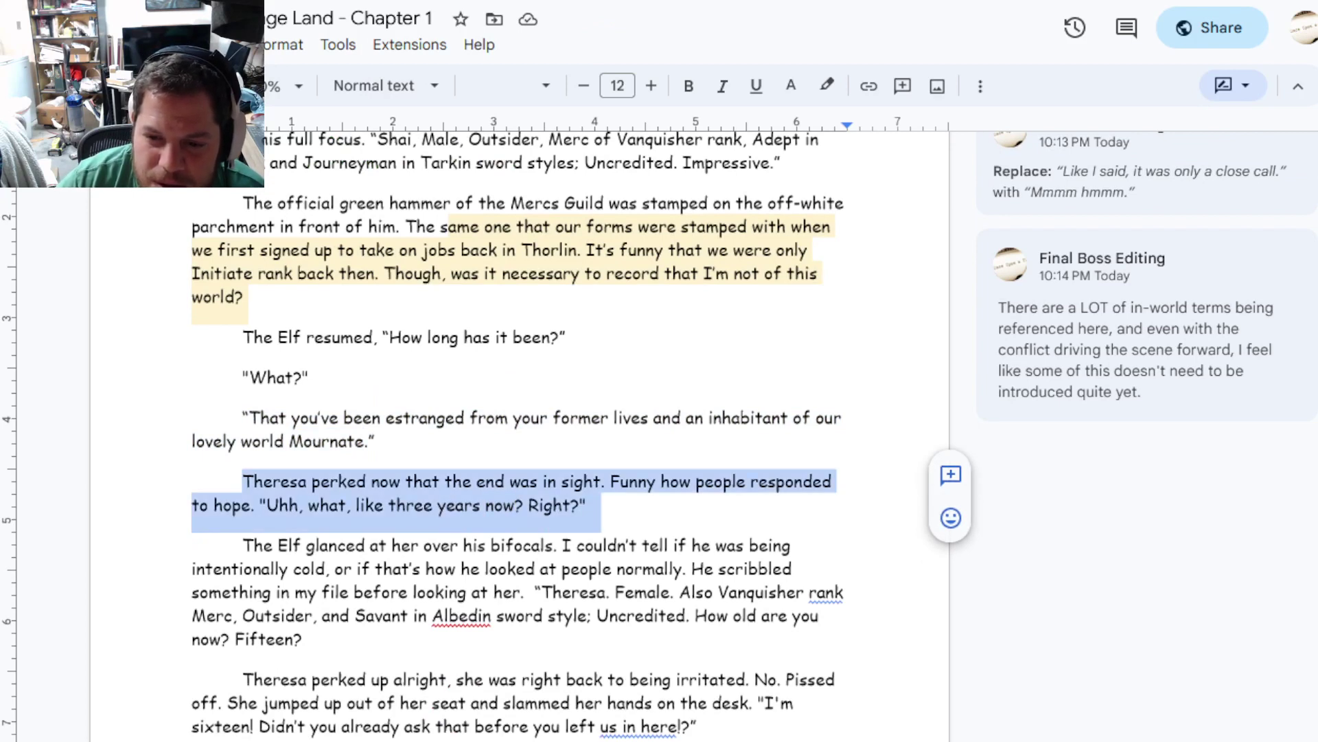
drag(560, 545, 558, 569)
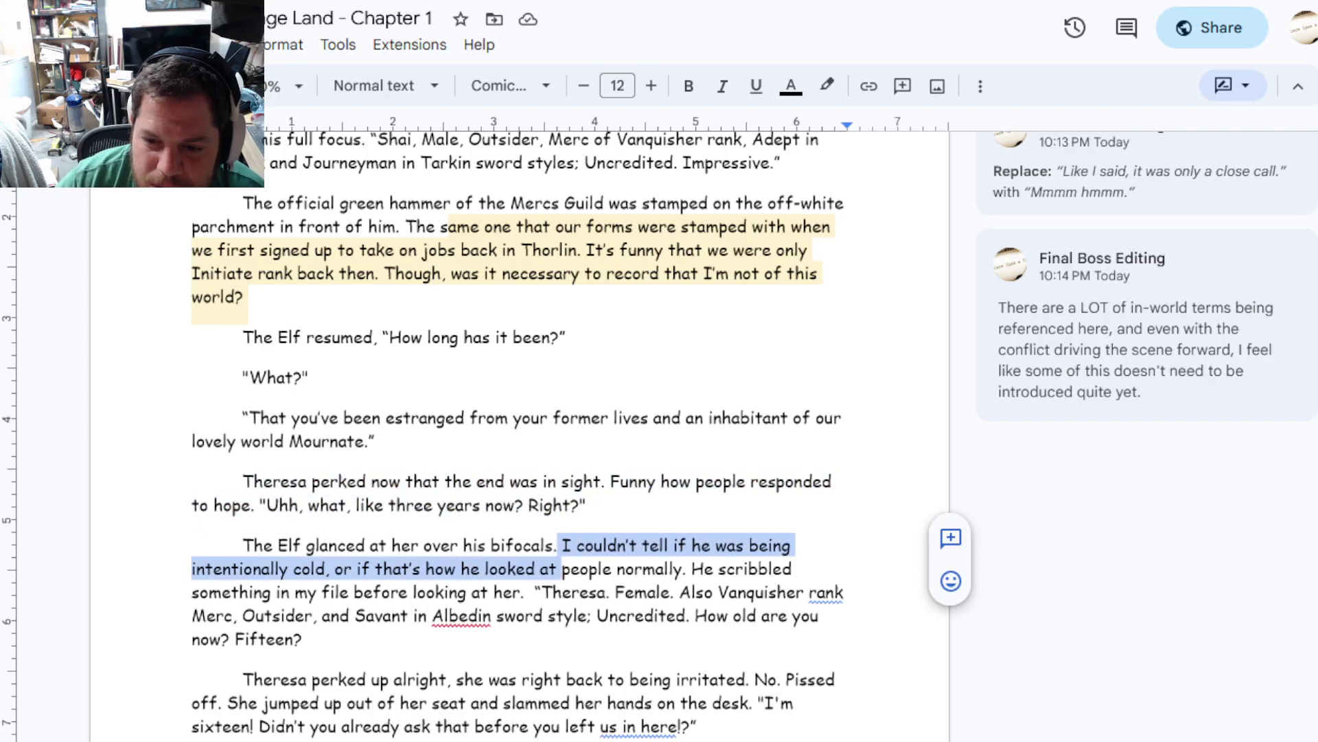
mouse_move(534, 592)
mouse_down()
mouse_move(536, 616)
mouse_move(310, 640)
mouse_up()
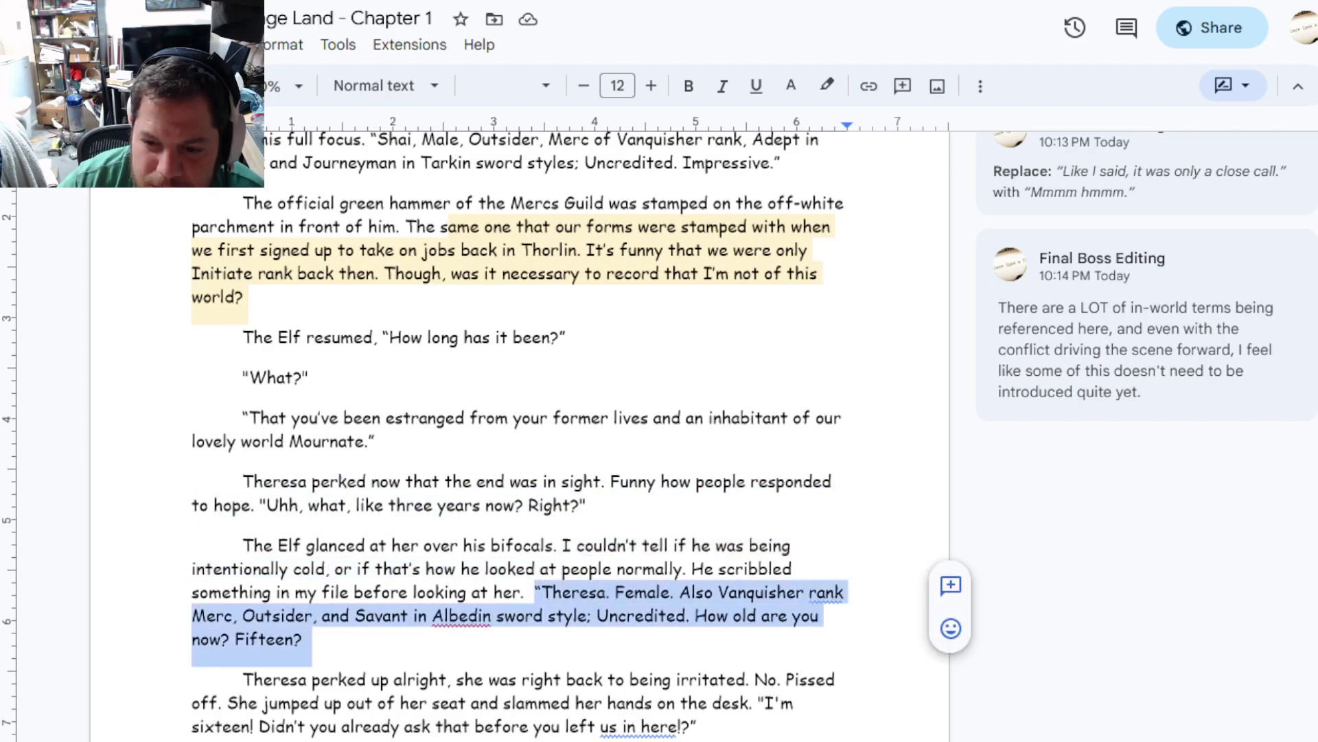
click(490, 678)
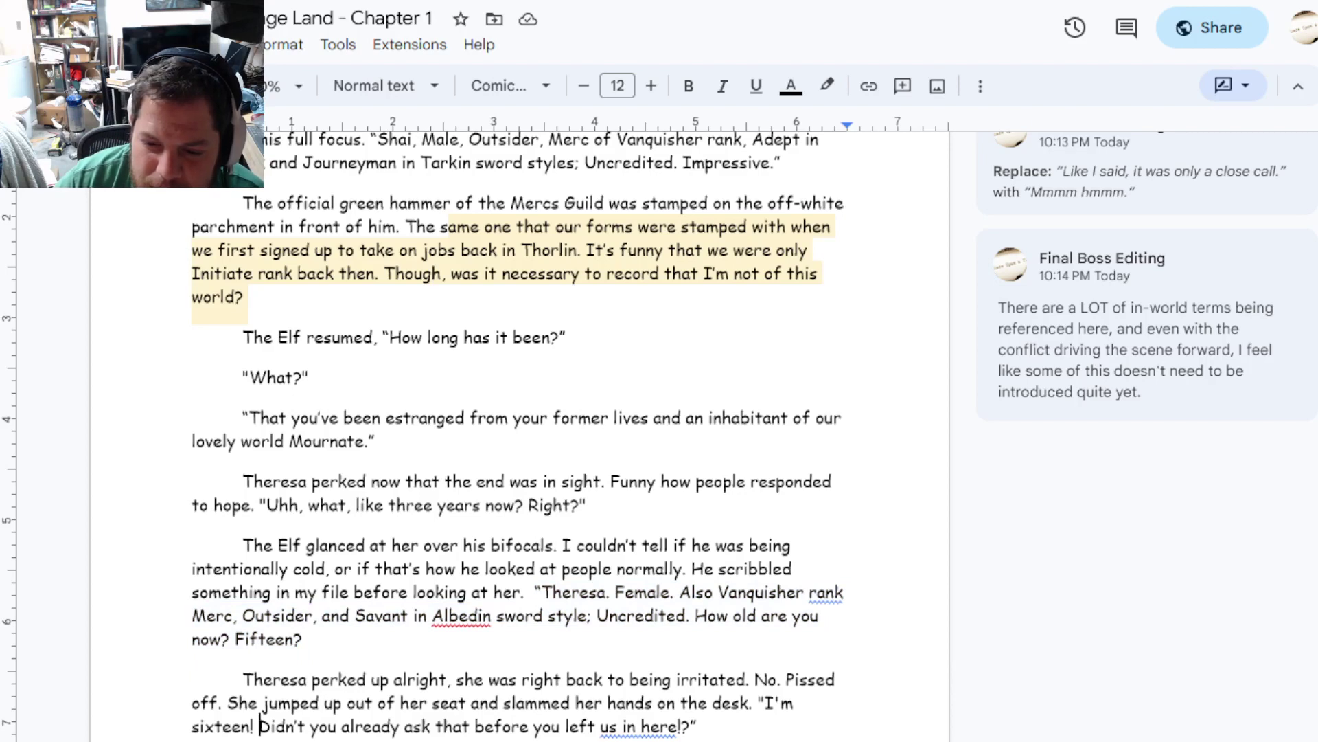
Comment on Theresa's "Didn't you already ask that before you left us in here" suggesting an accusation
drag(259, 726, 696, 726)
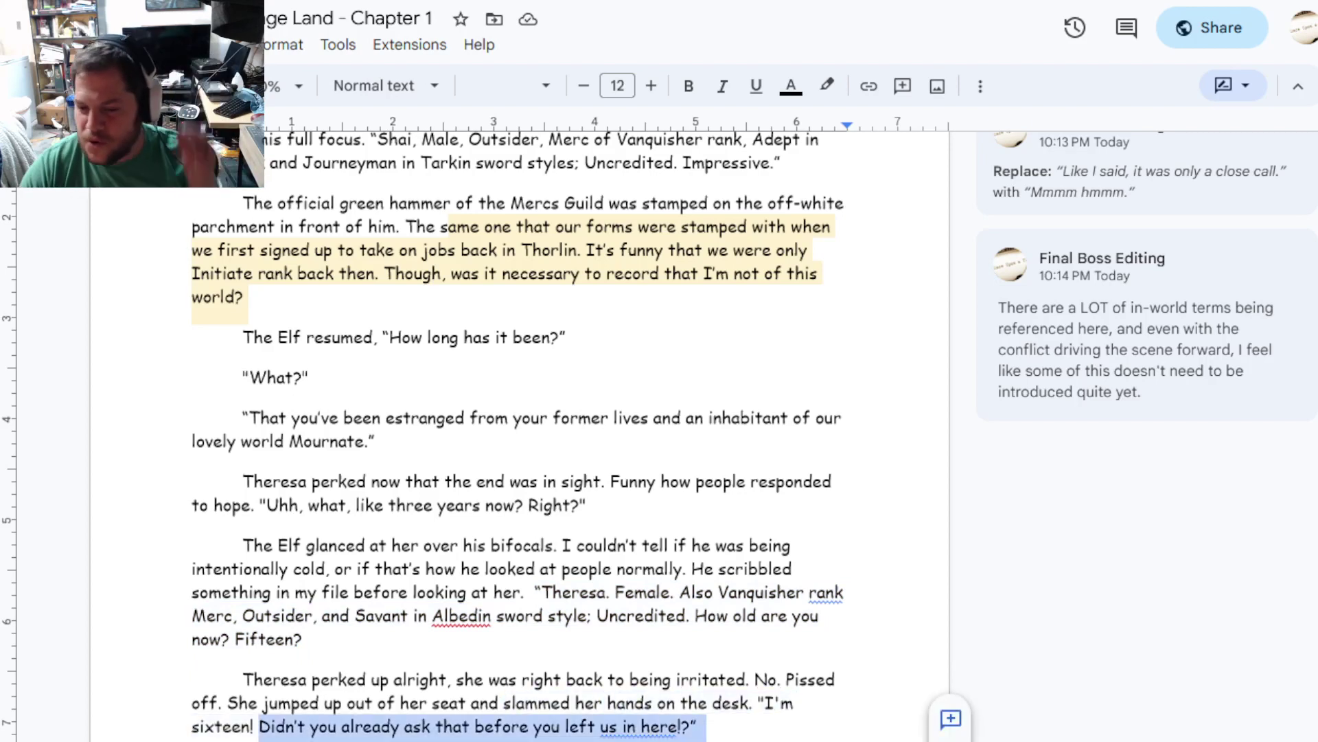
click(951, 717)
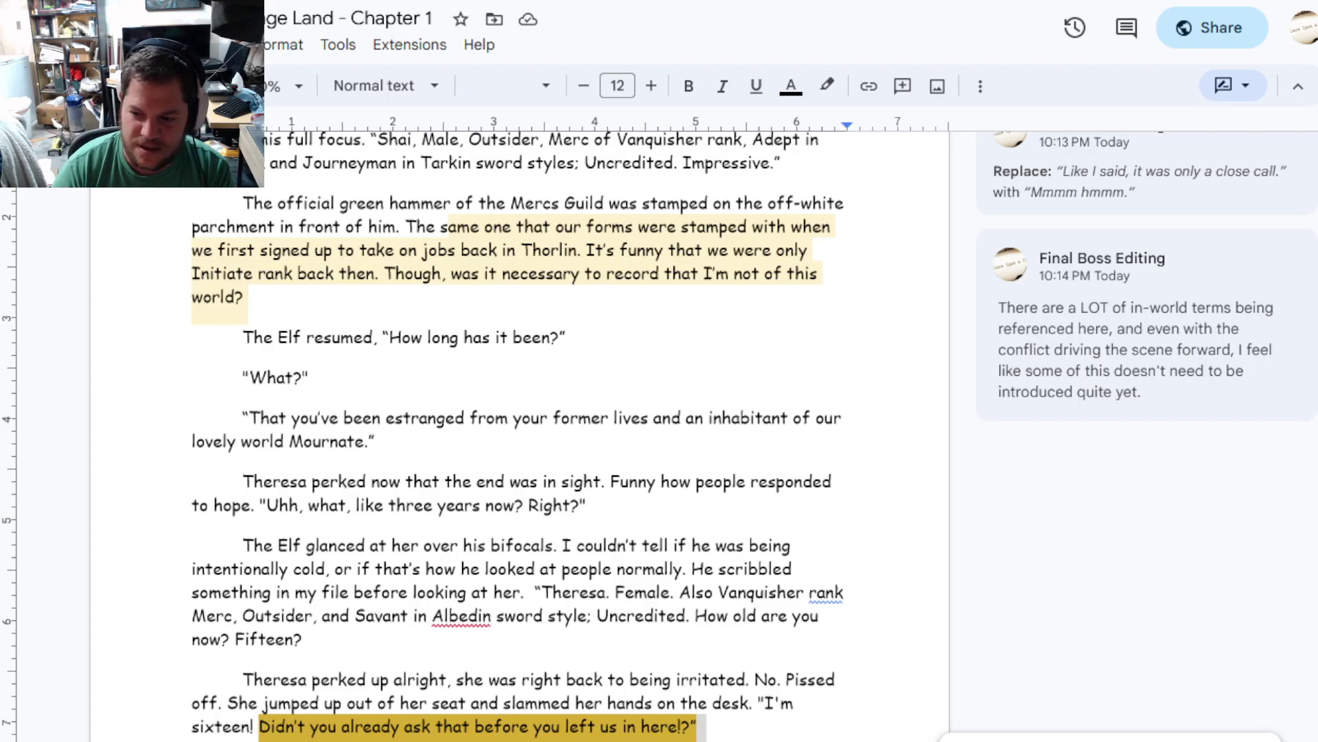
key(ctrl+z)
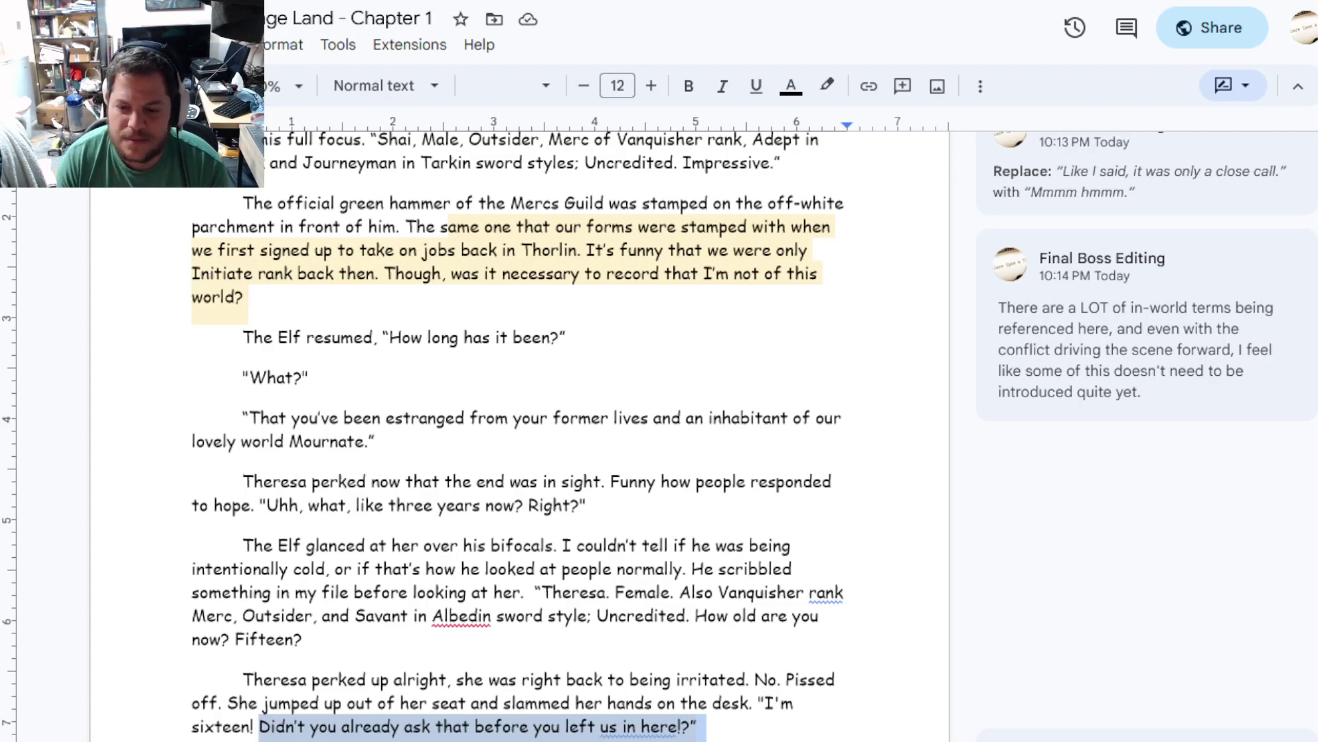
scroll(515, 432, down, 3)
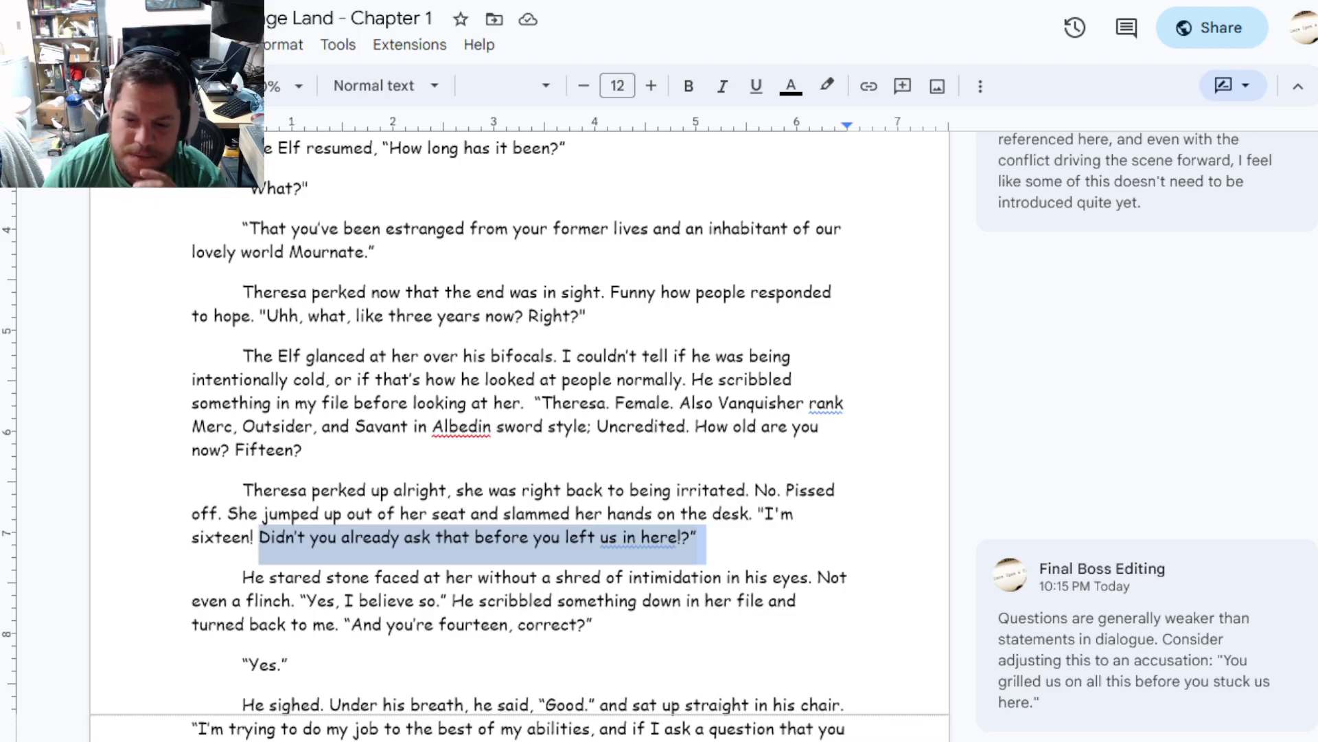
scroll(660, 432, down, 2)
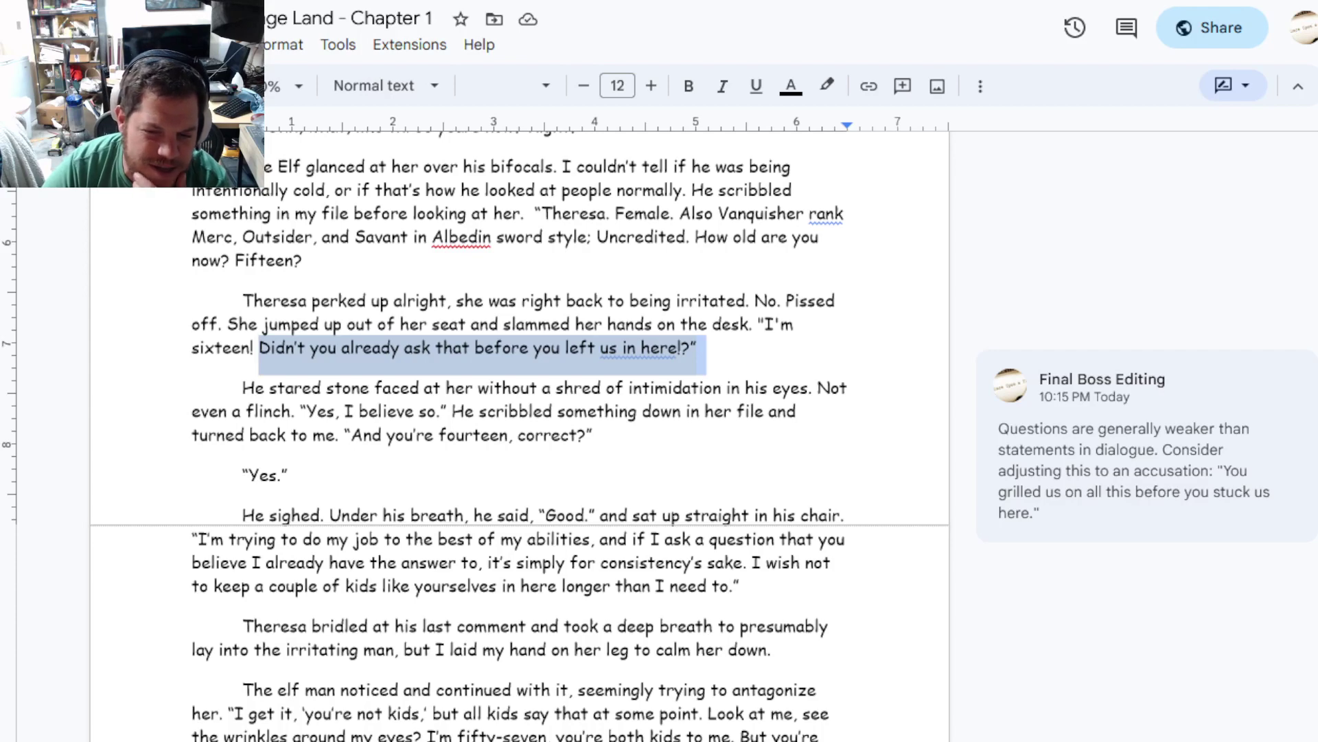
scroll(516, 412, down, 2)
scroll(515, 412, up, 2)
scroll(516, 412, down, 1)
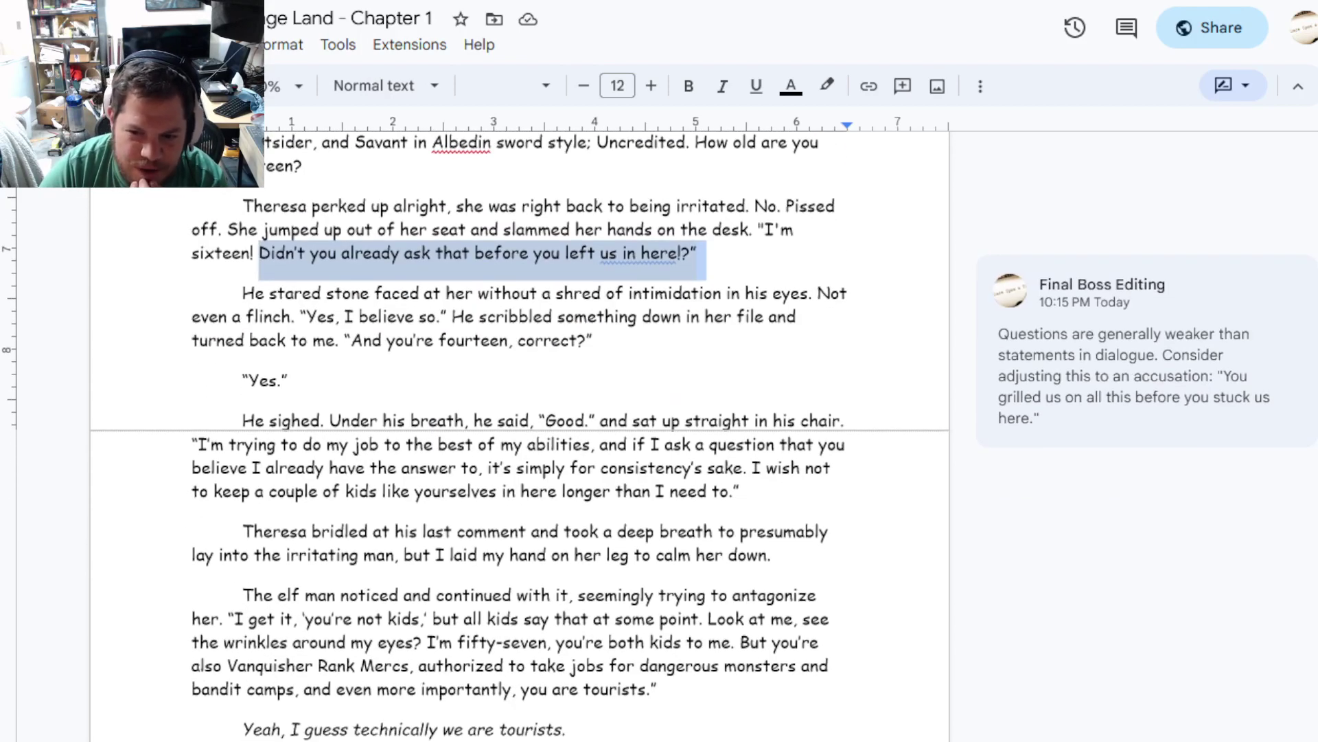
Comment that the Elf's "I'm fifty-seven… importantly," lines are explanatory and should get to the point
mouse_move(427, 642)
mouse_down()
mouse_move(447, 667)
mouse_move(521, 689)
mouse_up()
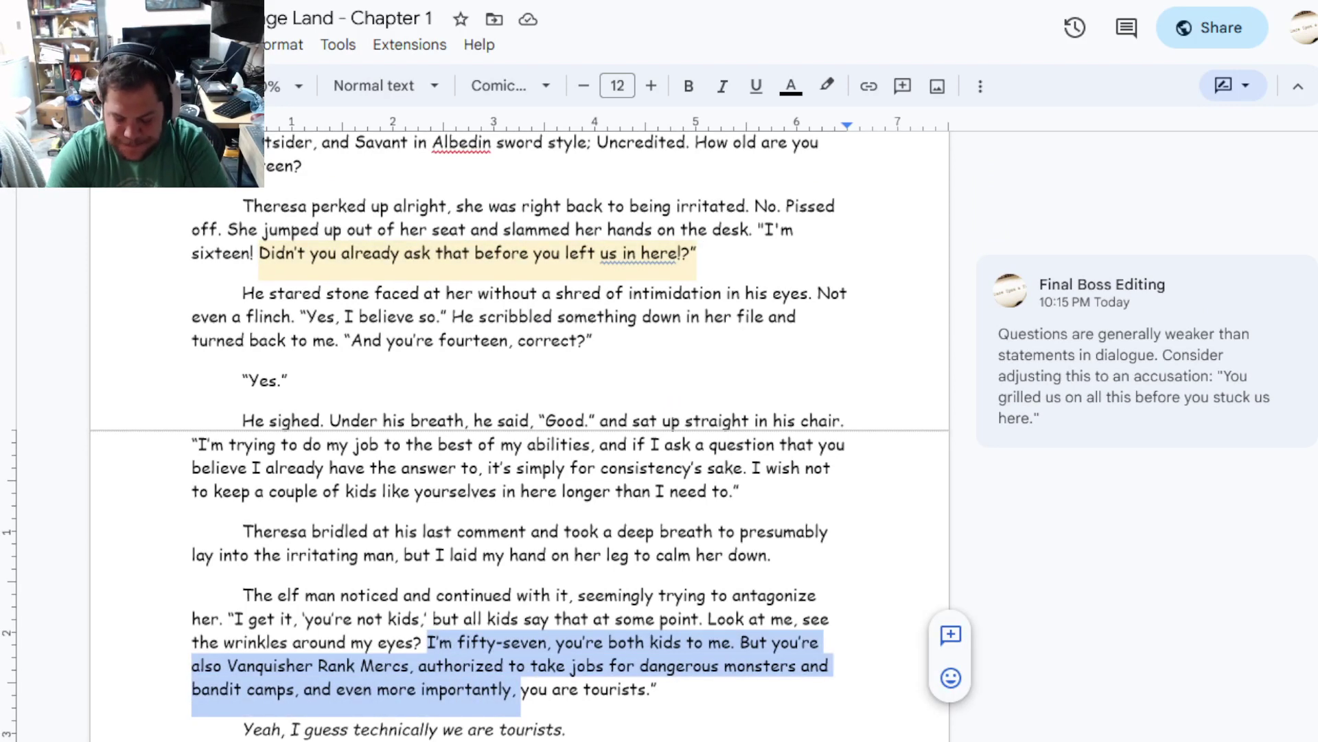
key(ctrl+alt+m)
text(This is a little explanatory - I wonder if this is)
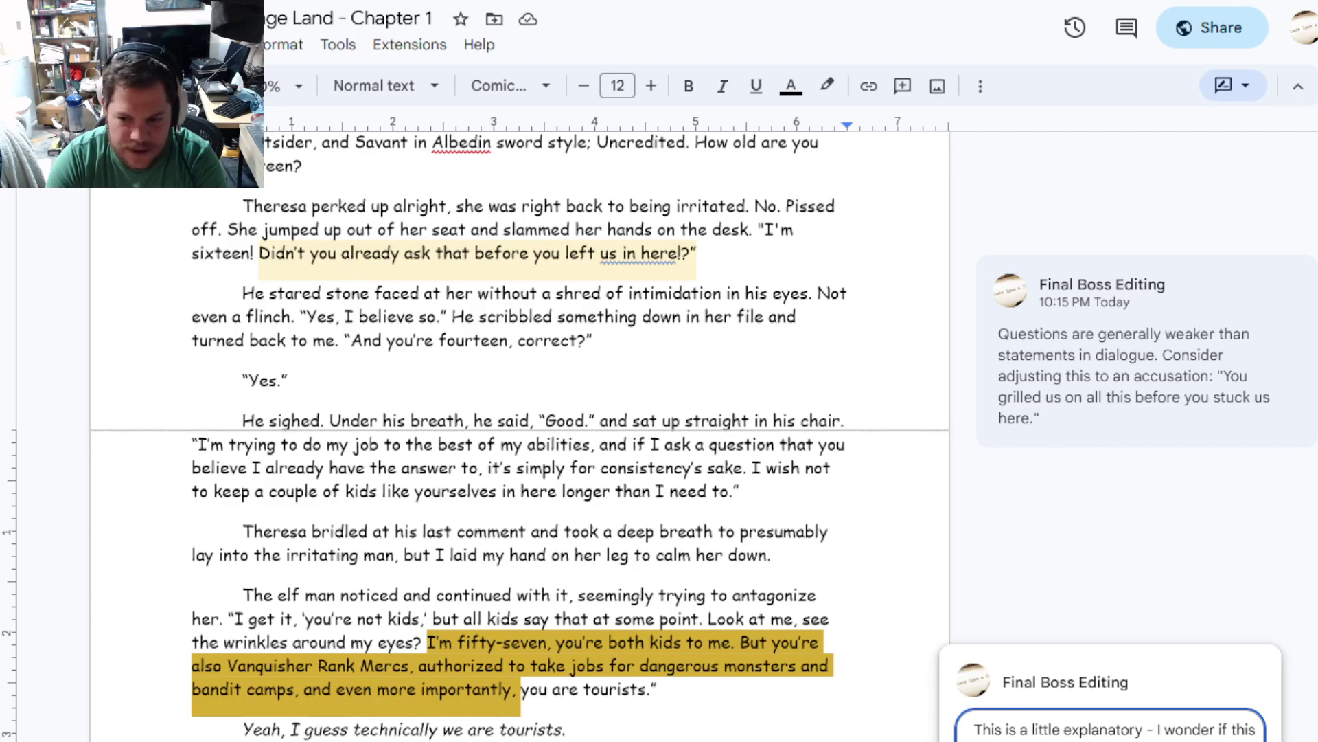
key(ctrl+Return)
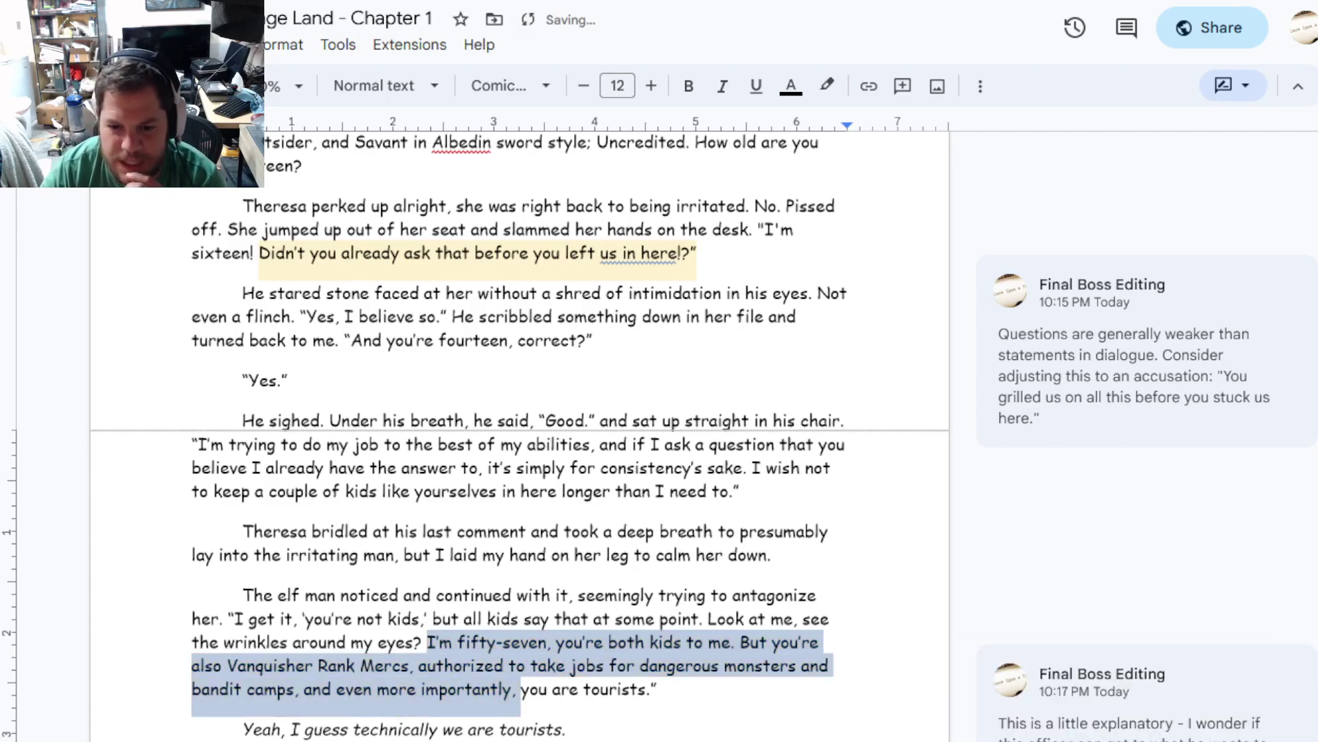
scroll(660, 413, down, 2)
scroll(659, 412, down, 1)
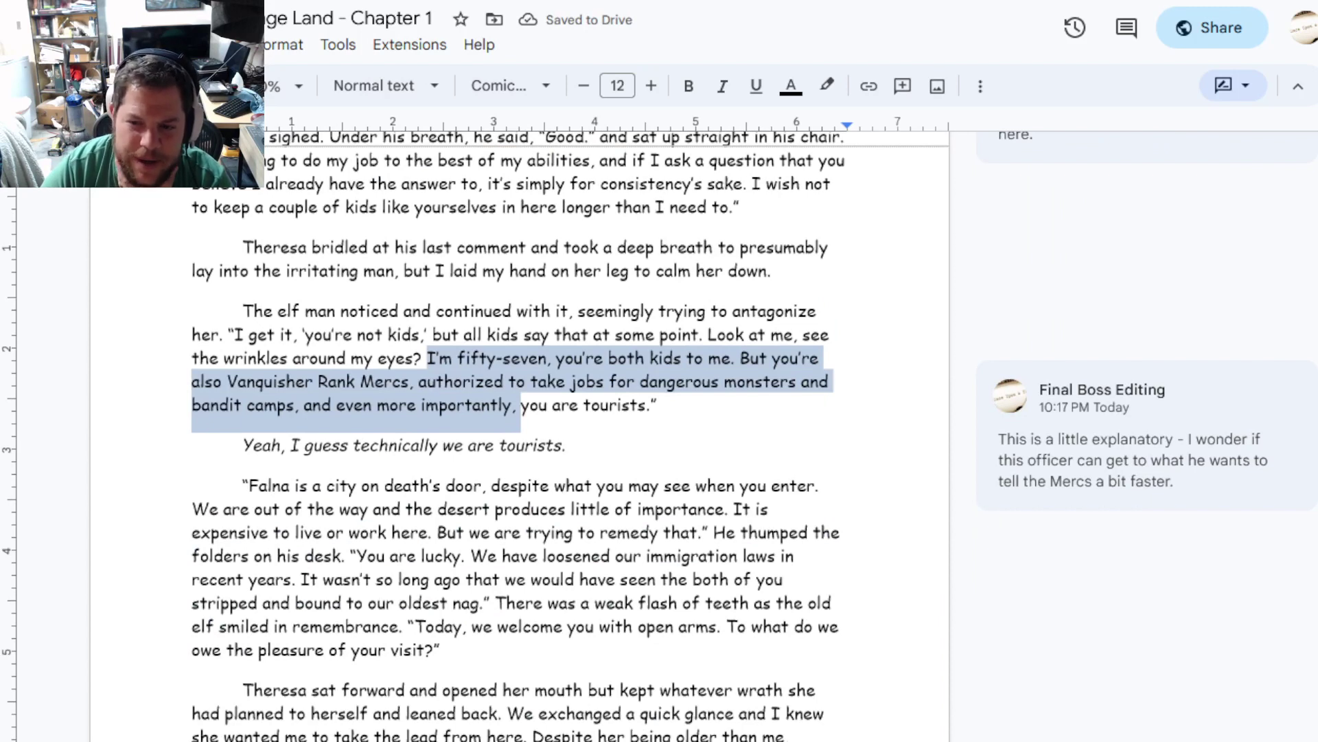
Select the Elf's "Falna is a city on death's door" speech through "Today,"
mouse_move(243, 486)
mouse_down()
mouse_move(599, 532)
mouse_move(610, 508)
mouse_up()
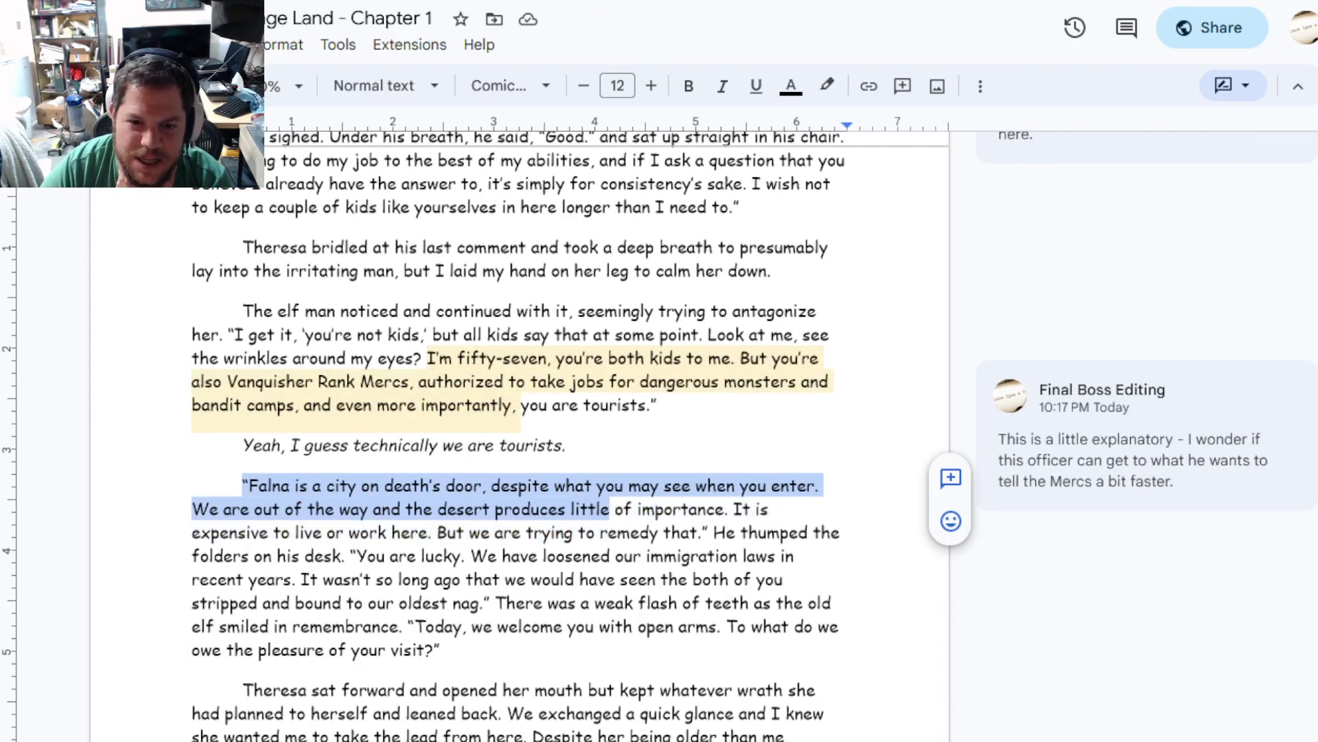
key(shift+Down)
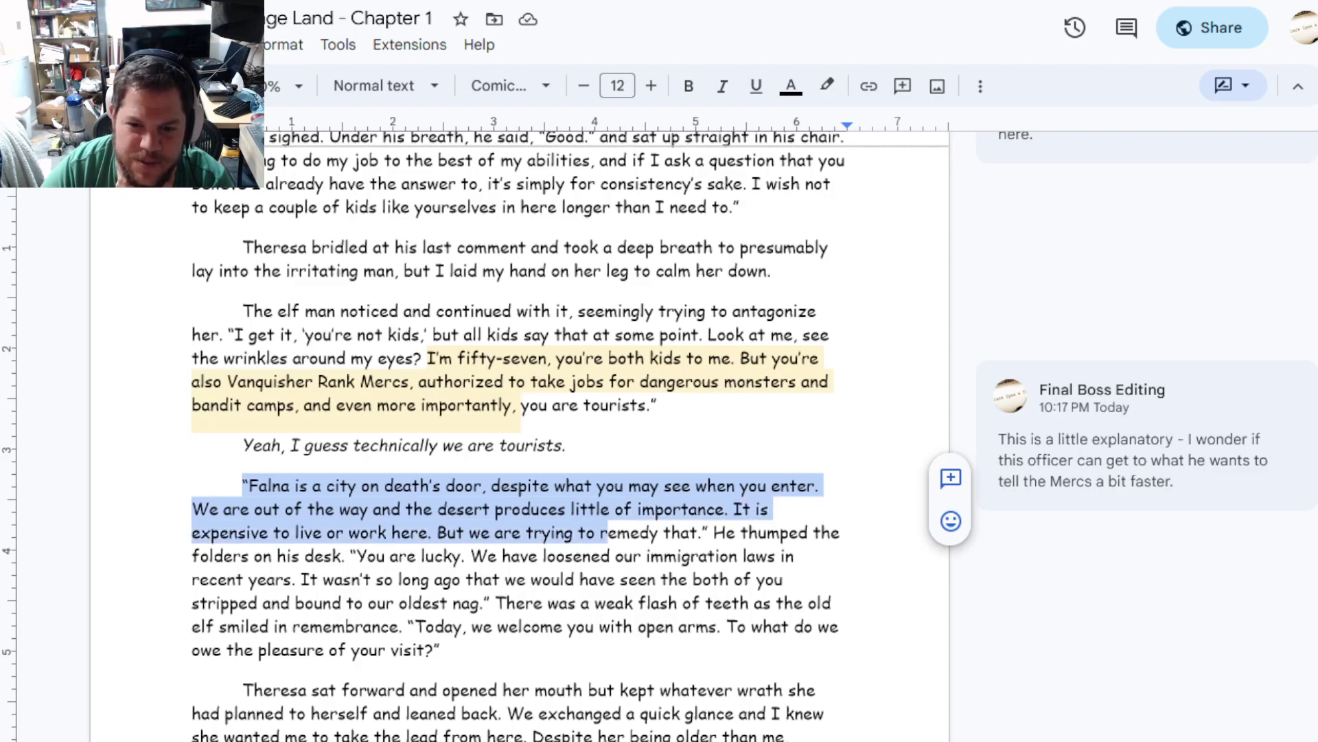
key(shift+Down)
key(shift+Up)
key(shift+Down)
key(shift+Down)
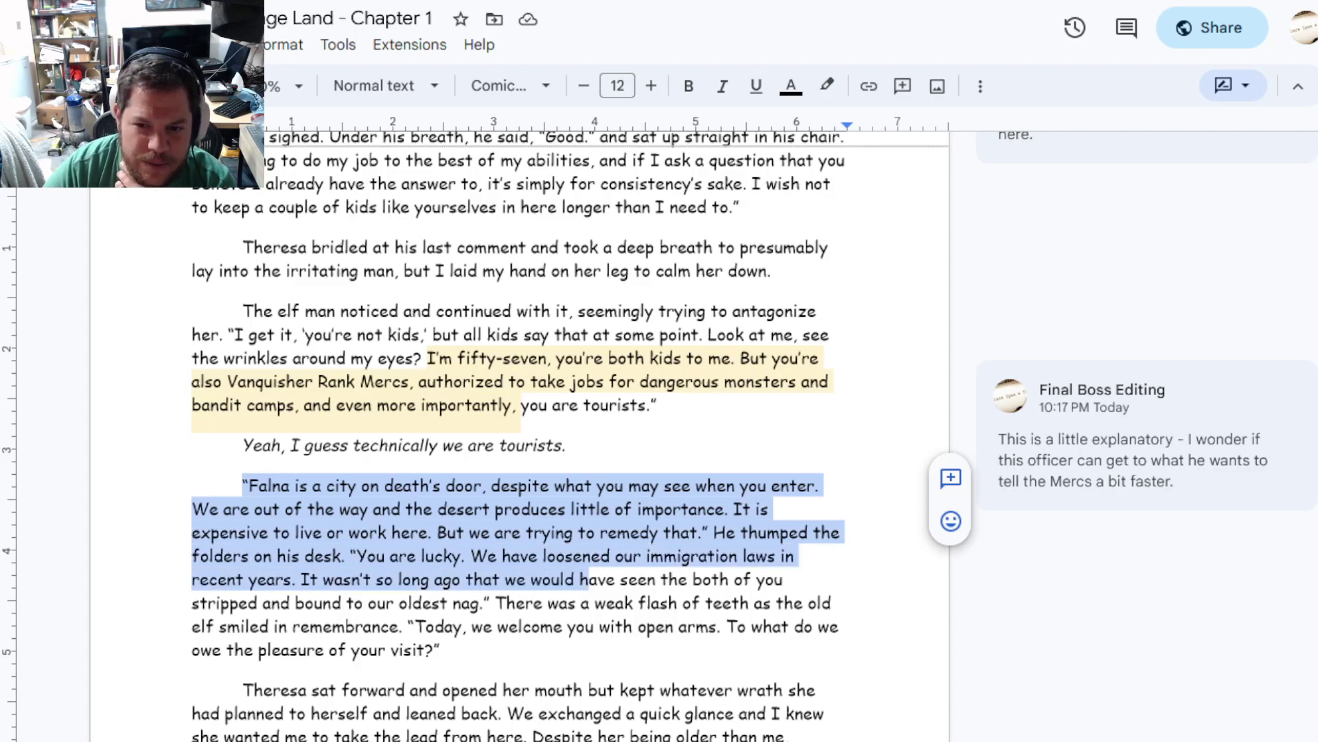
key(shift+Down)
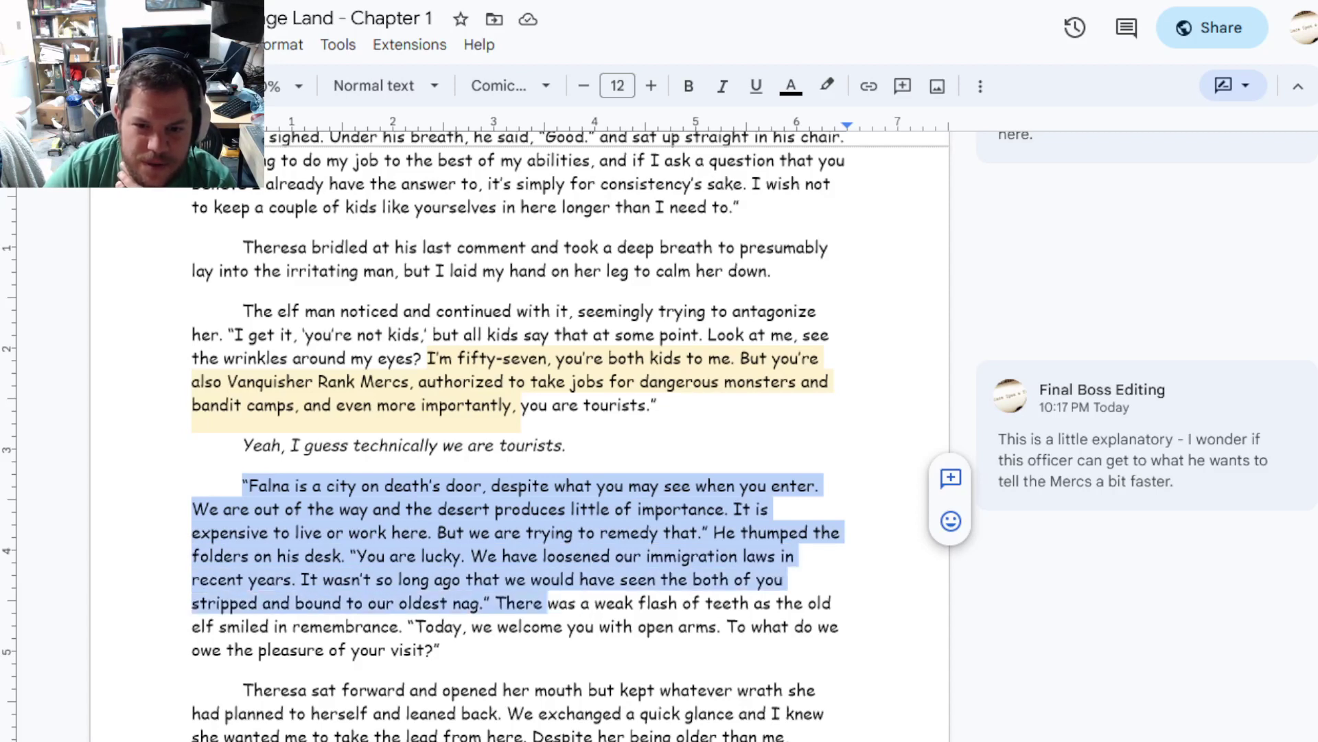
key(shift+Down)
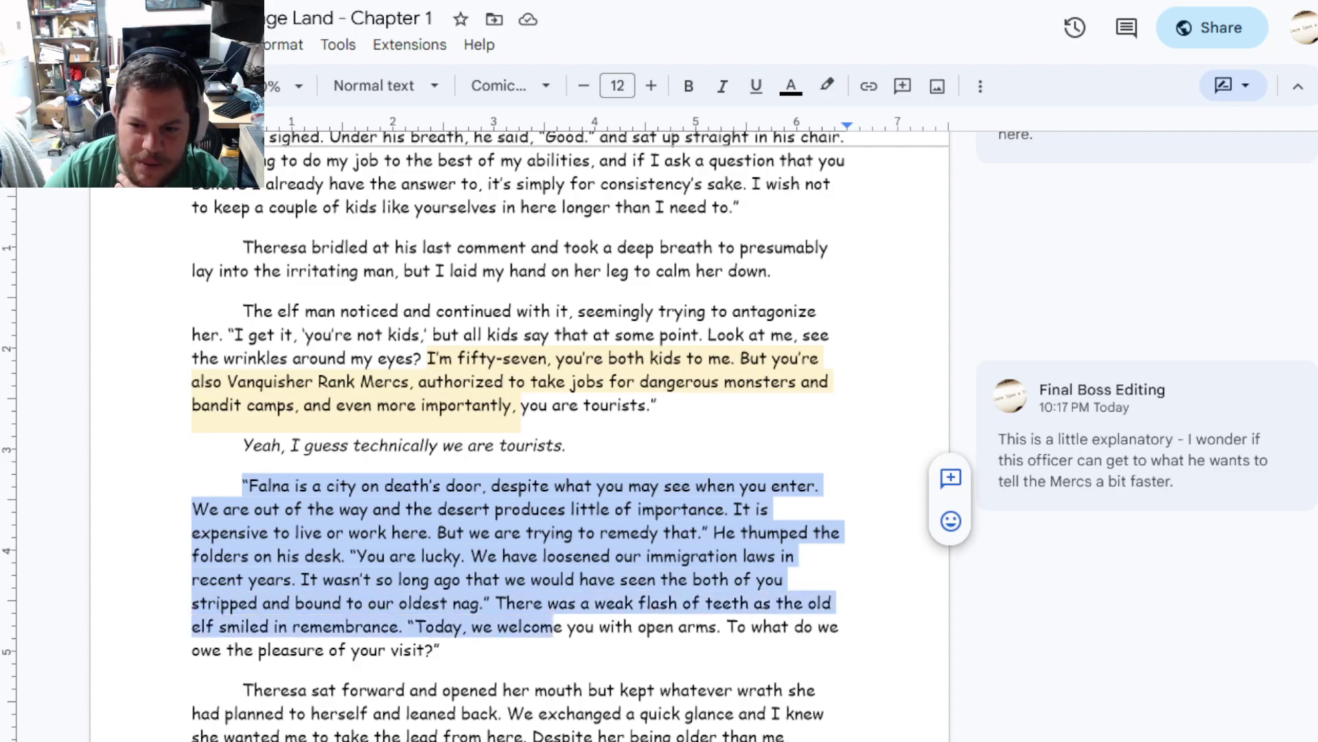
key(shift+Down)
key(shift+Up)
key(shift+Down)
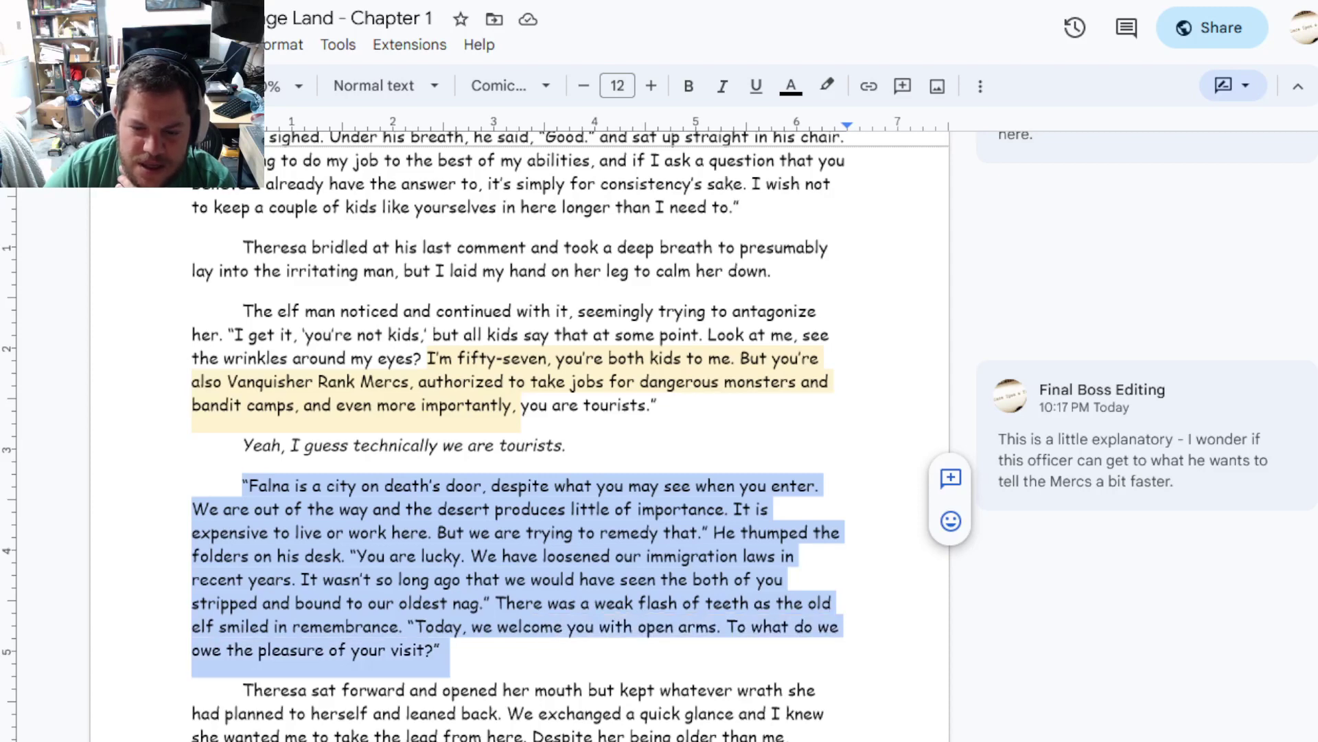
key(shift+Up)
click(951, 477)
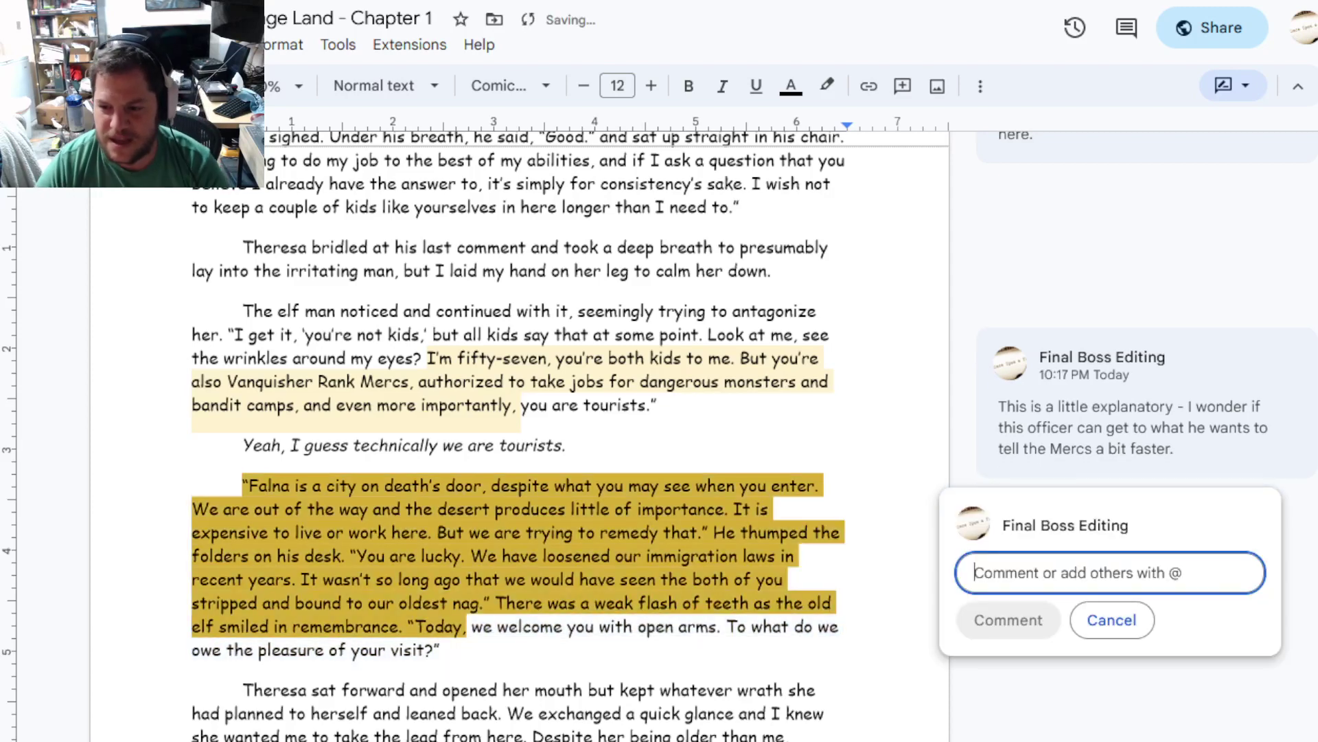
text(This is pretty heavy on a)
key(BackSpace)
text(expa)
key(BackSpace)
text(lanation as well, unless the character has a reason to say all this to accomplish a goal they have in dialu)
key(BackSpace)
text(ogue it's going to feel out of place.)
key(ctrl+Return)
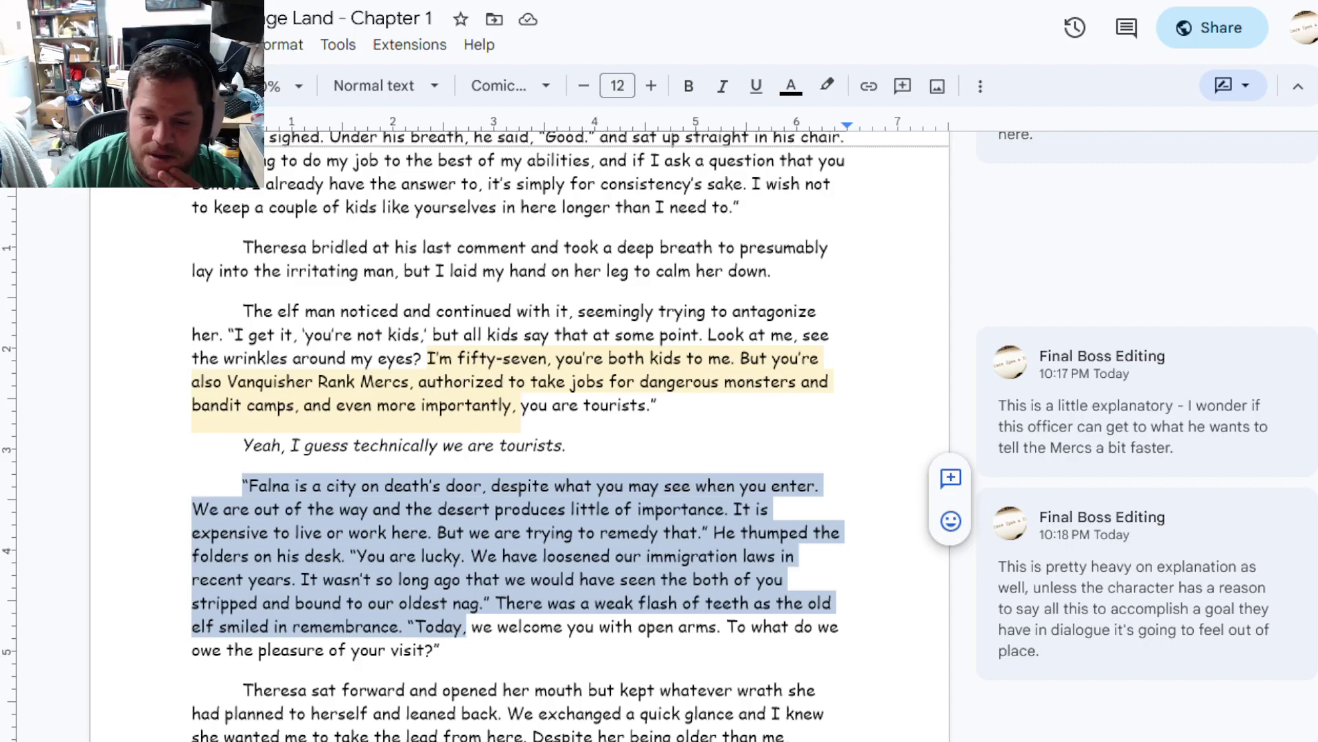
click(416, 555)
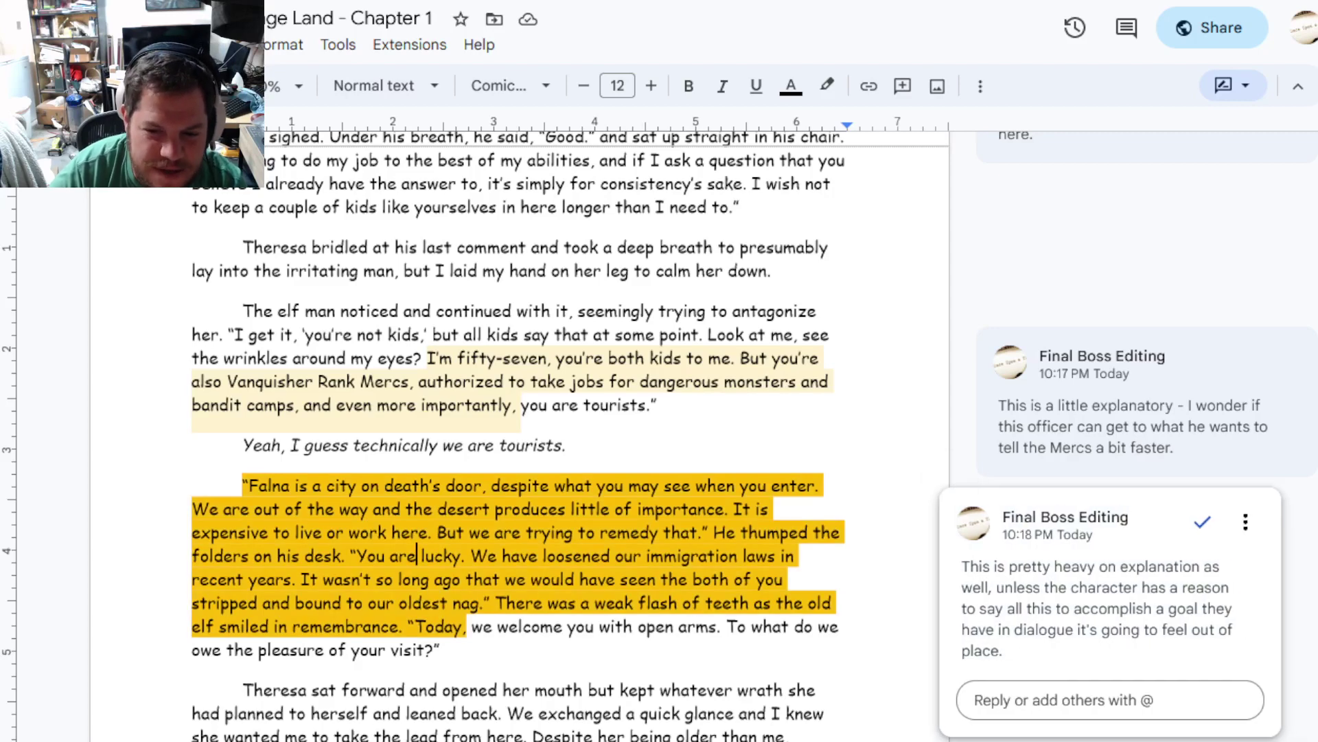
click(526, 712)
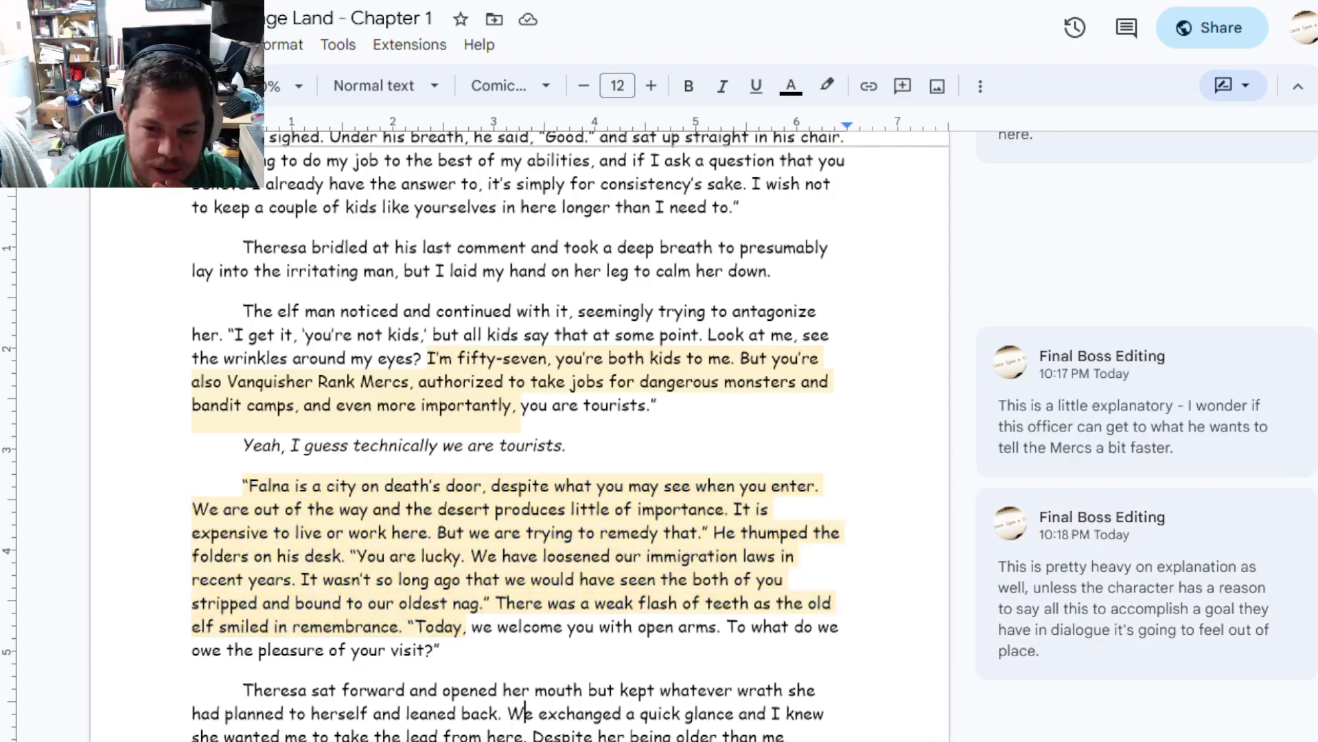
scroll(526, 711, down, 2)
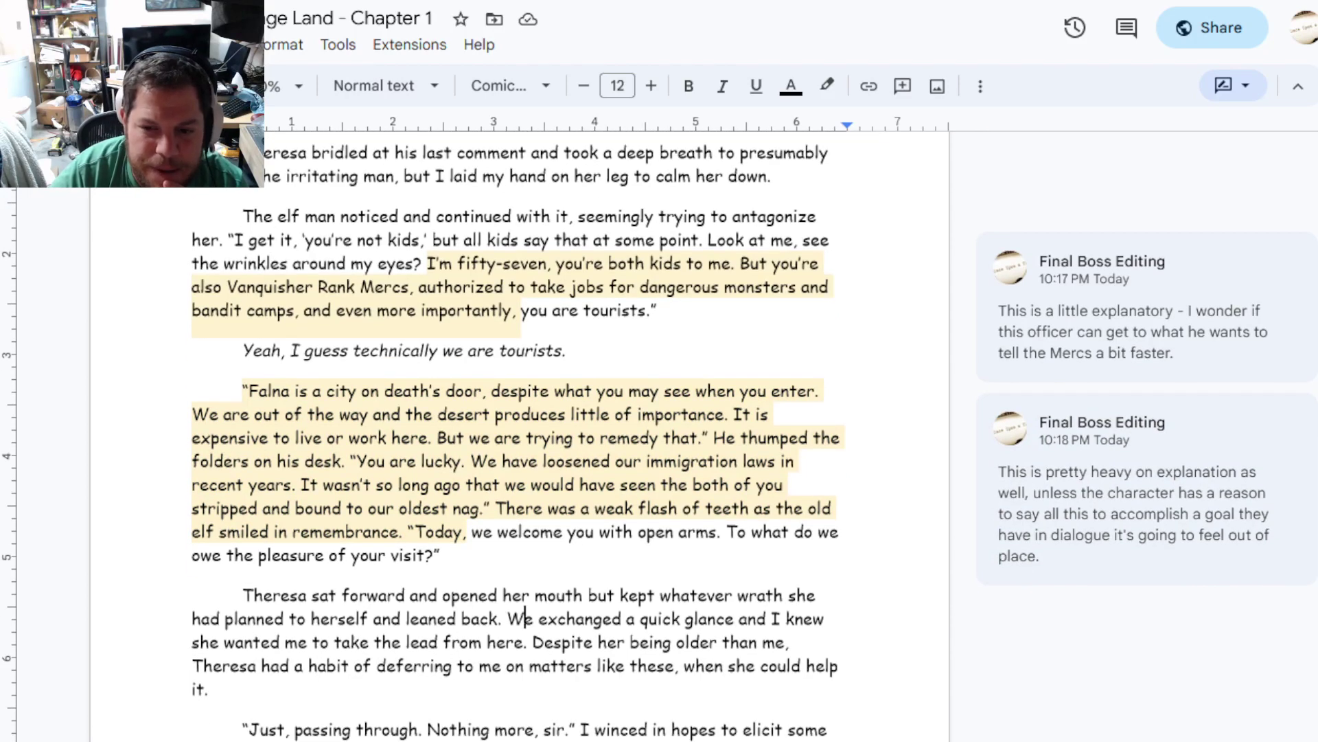
Open a blank comment on the Elf's 'Passing through, but why?' questions and the 'I'm not exactly sure.' reply
drag(243, 594, 256, 618)
drag(507, 618, 504, 642)
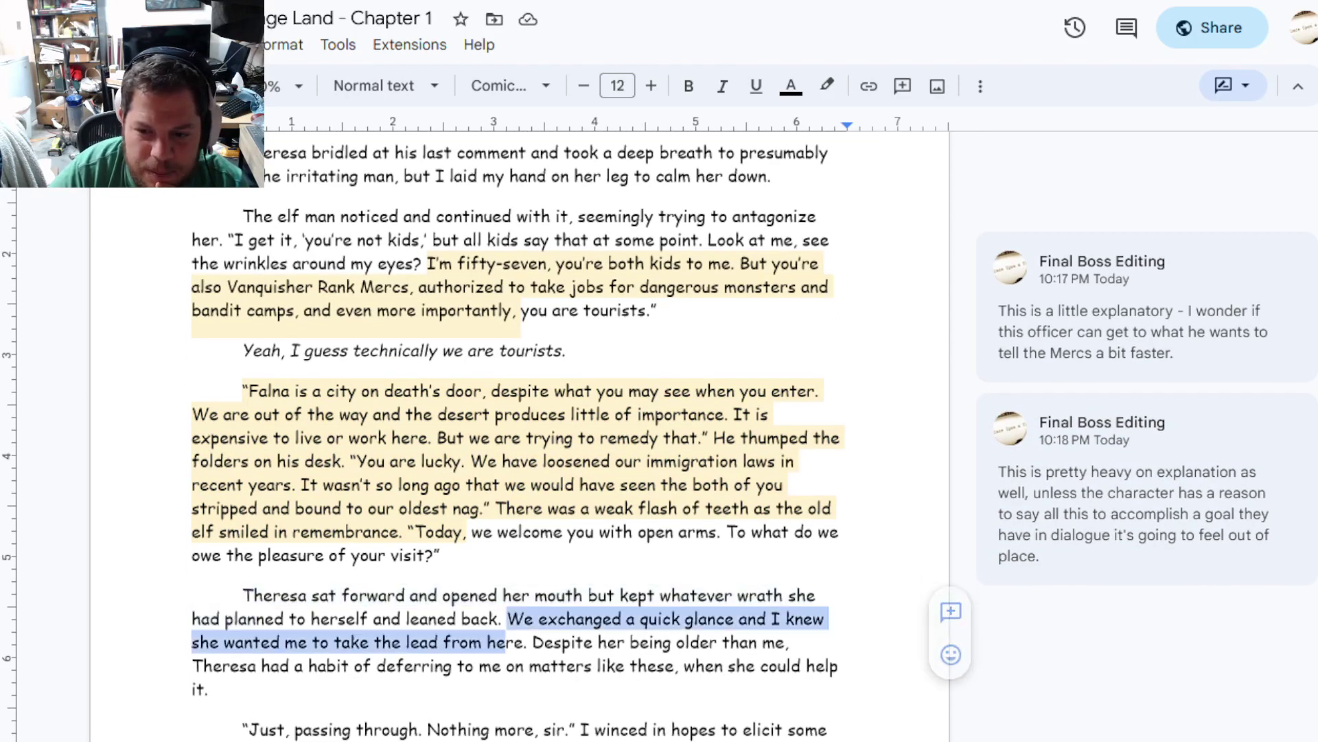
scroll(515, 433, down, 2)
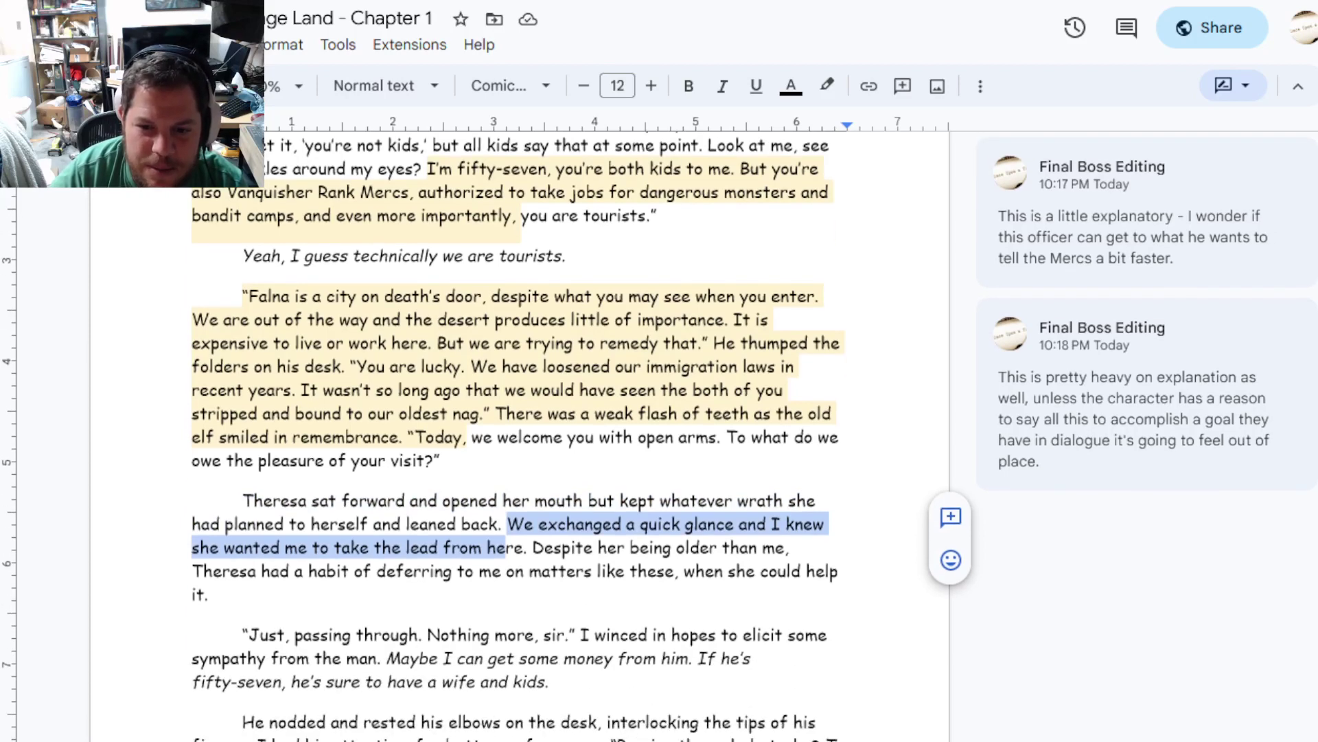
drag(398, 571, 213, 594)
click(214, 595)
scroll(214, 594, down, 4)
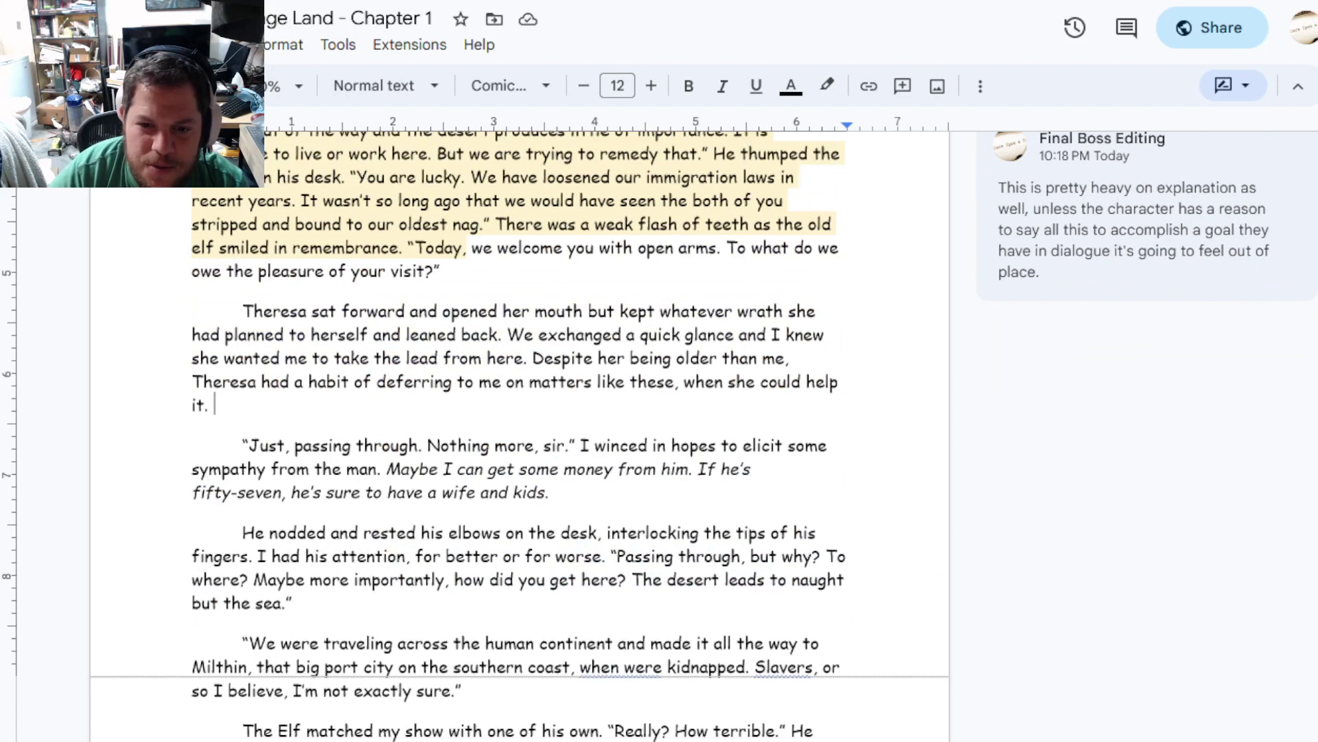
mouse_move(590, 445)
mouse_down()
mouse_move(586, 468)
mouse_move(377, 469)
mouse_up()
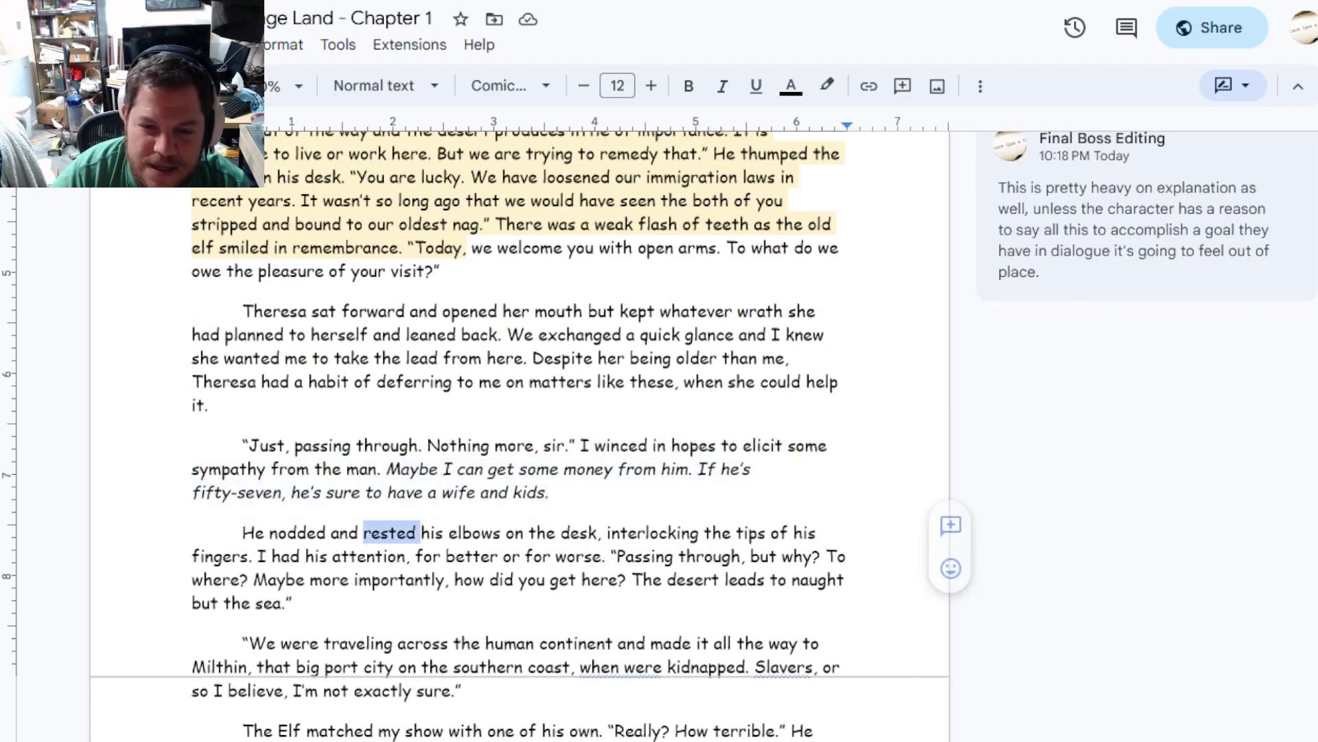
triple_click(393, 533)
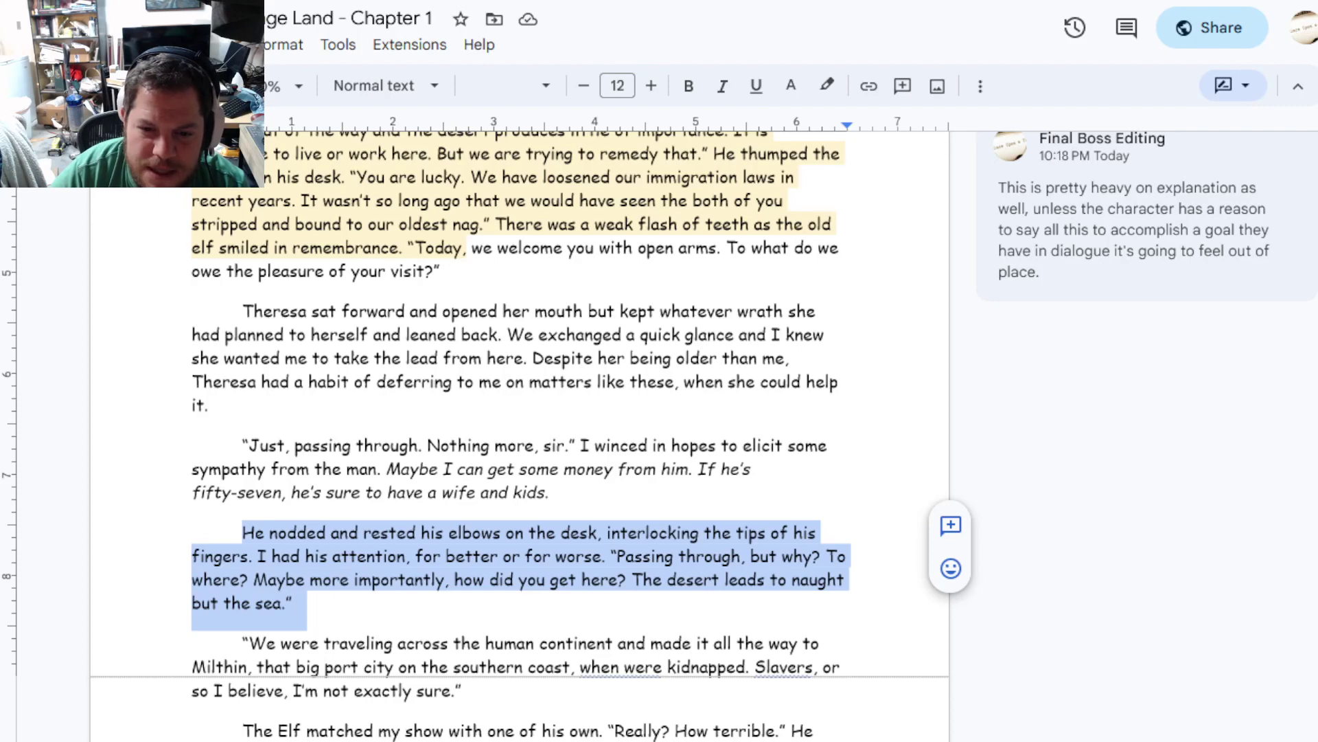
scroll(516, 412, down, 2)
key(Right)
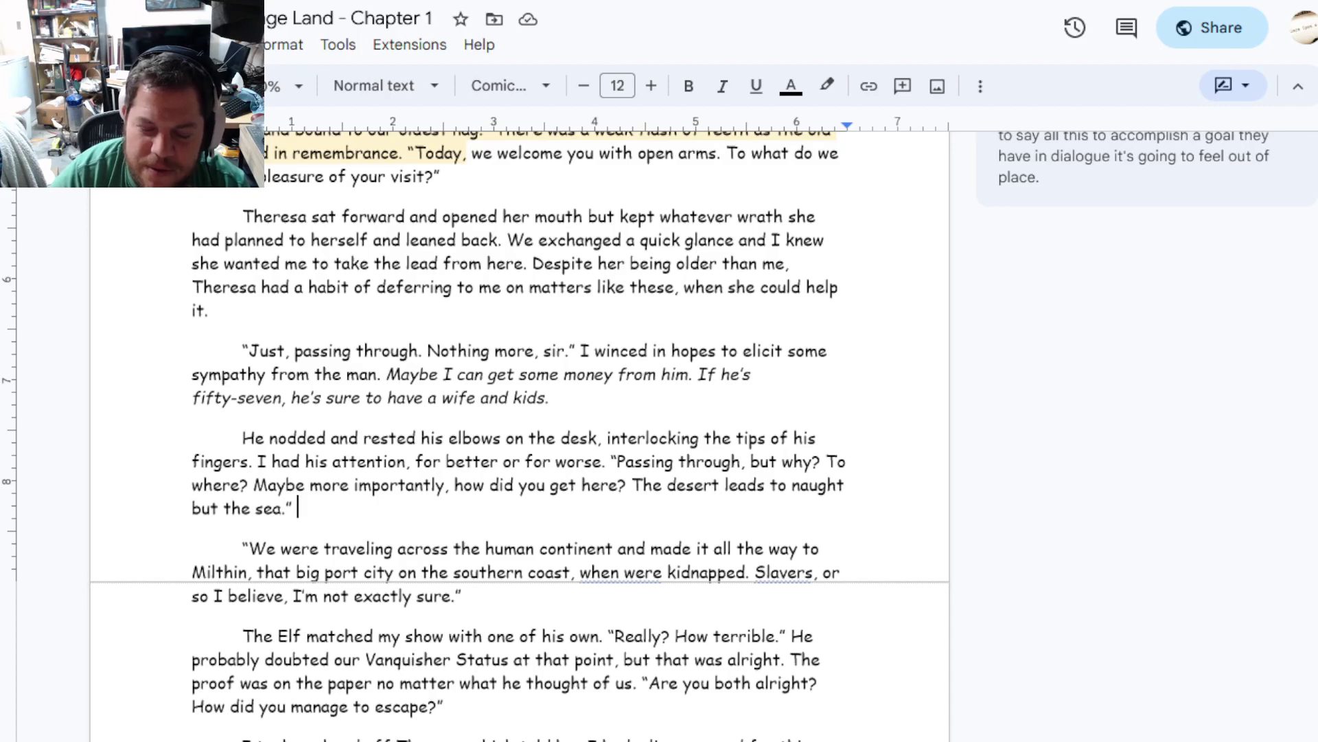
drag(603, 462, 466, 597)
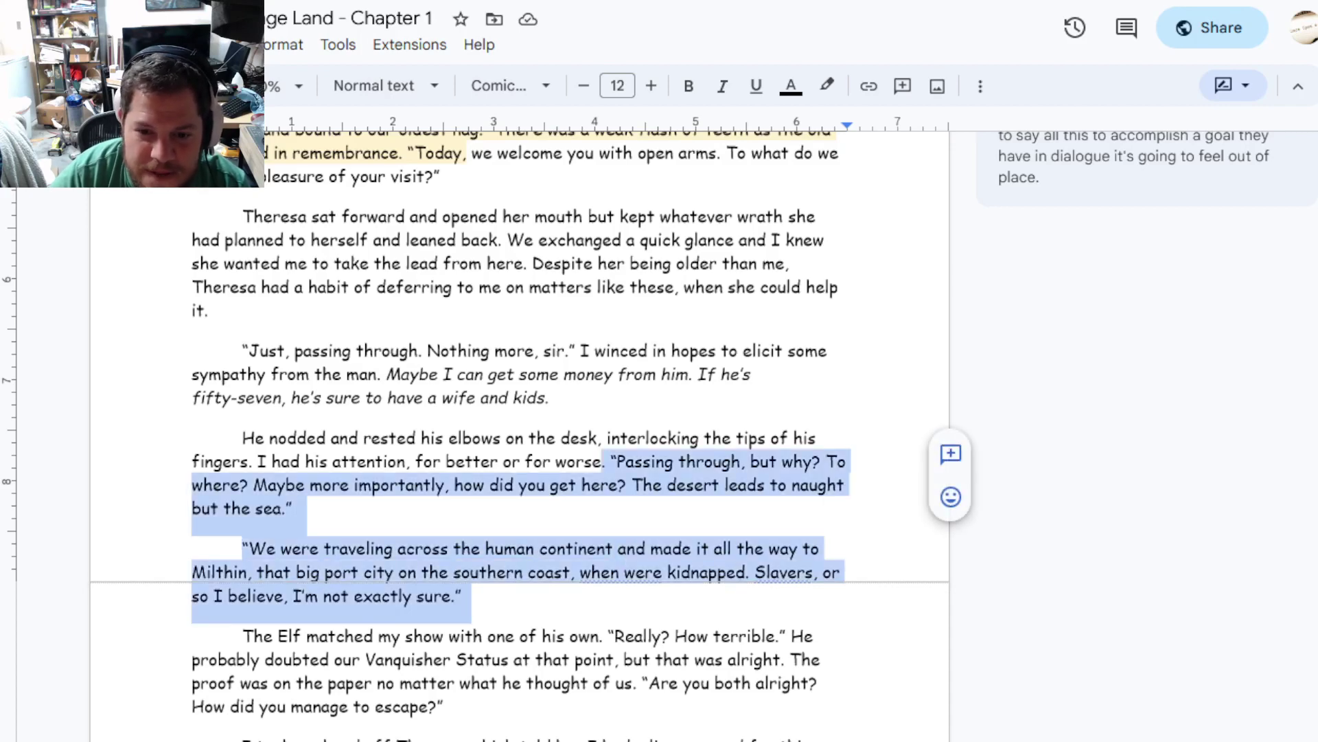
click(949, 453)
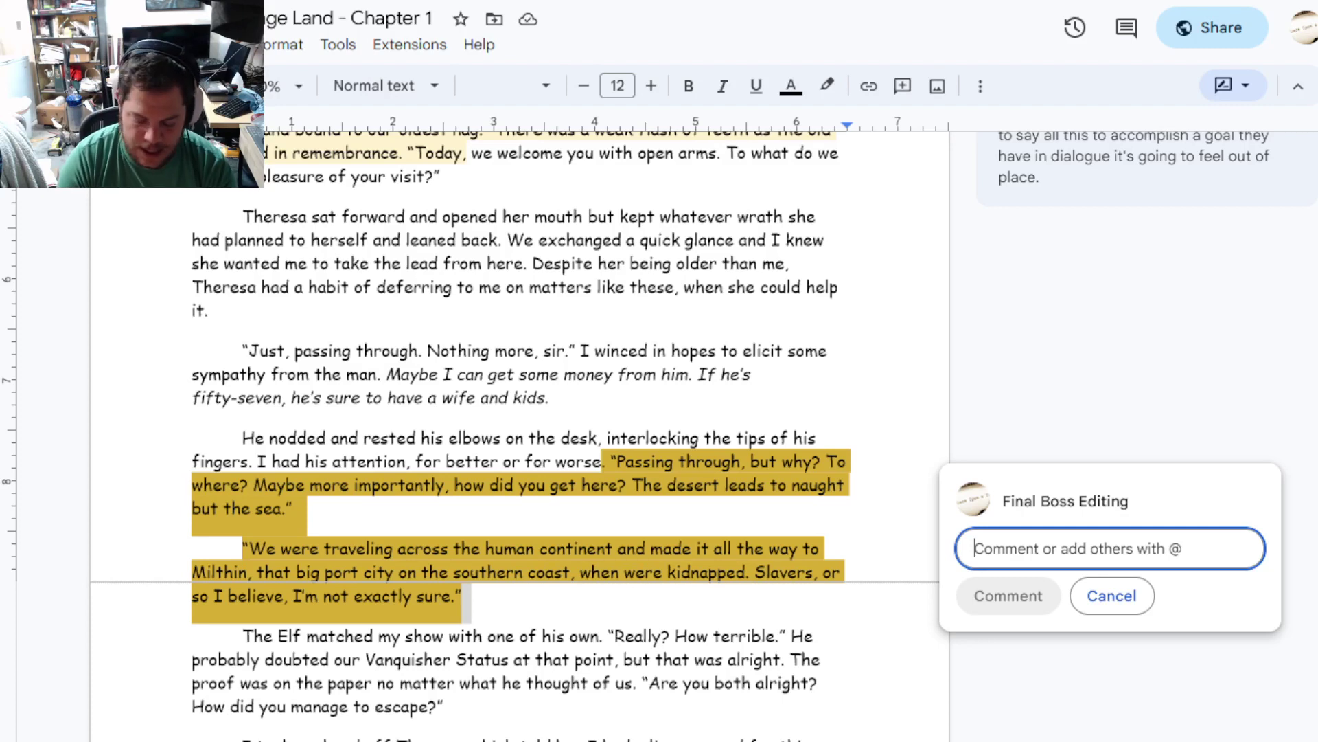
text(S)
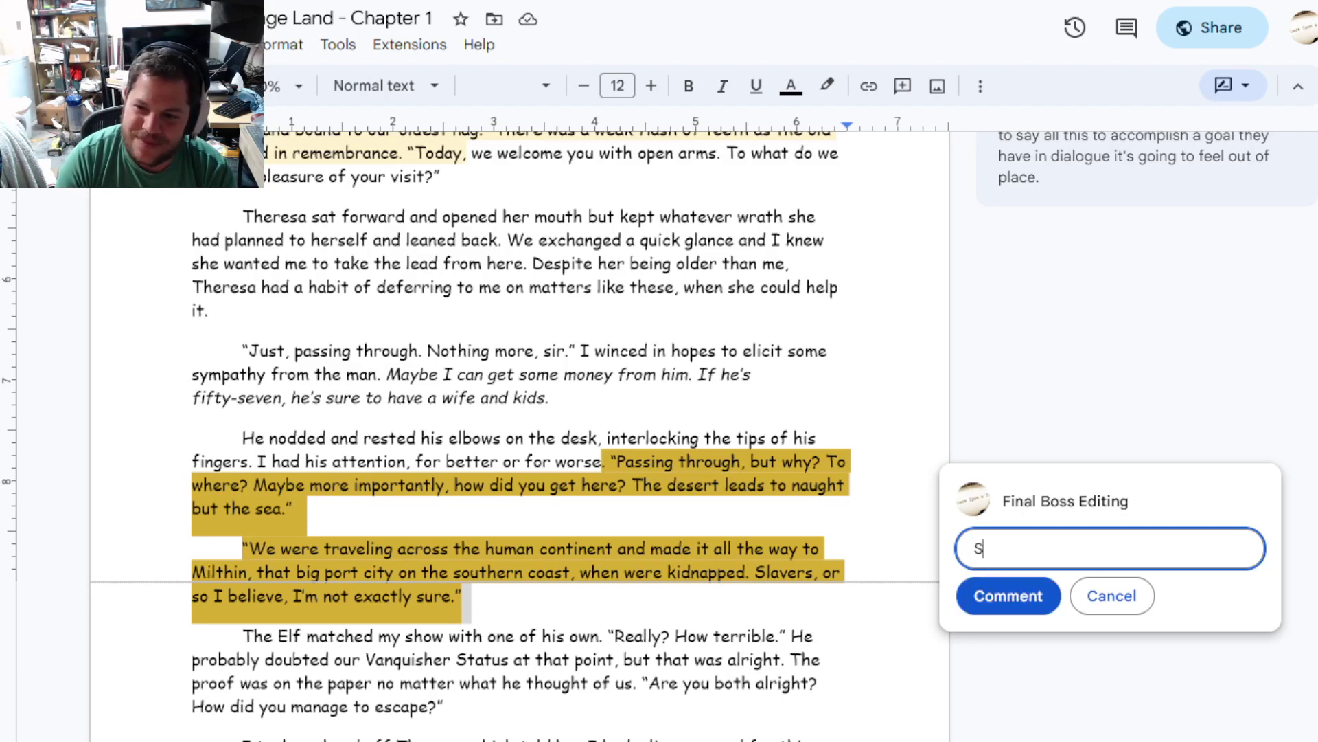
text(till a lot of epxl)
Post a comment that the explanation runs heavy, suggesting an officer interrogation to raise stakes
key(BackSpace)
key(BackSpace)
key(BackSpace)
text(xplanation b)
key(BackSpace)
text(and the conflict is still using the same officer interroagation drive)
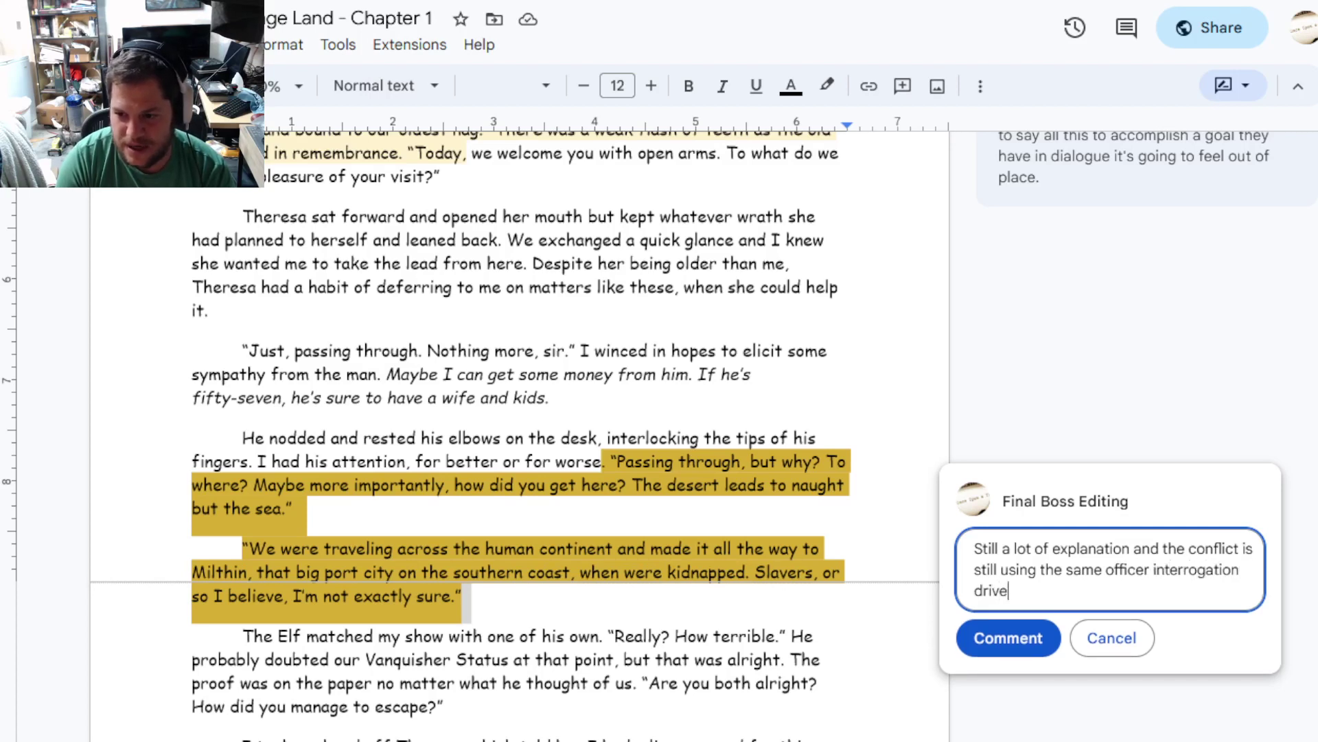
text(It might be worth considering a way to raise)
key(BackSpace)
key(BackSpace)
text(se conflict or stakes? Maybe the officer's partner comes in with a file on one of the mercs t)
key(BackSpace)
key(BackSpace)
key(BackSpace)
text(s etc.)
key(ctrl+Return)
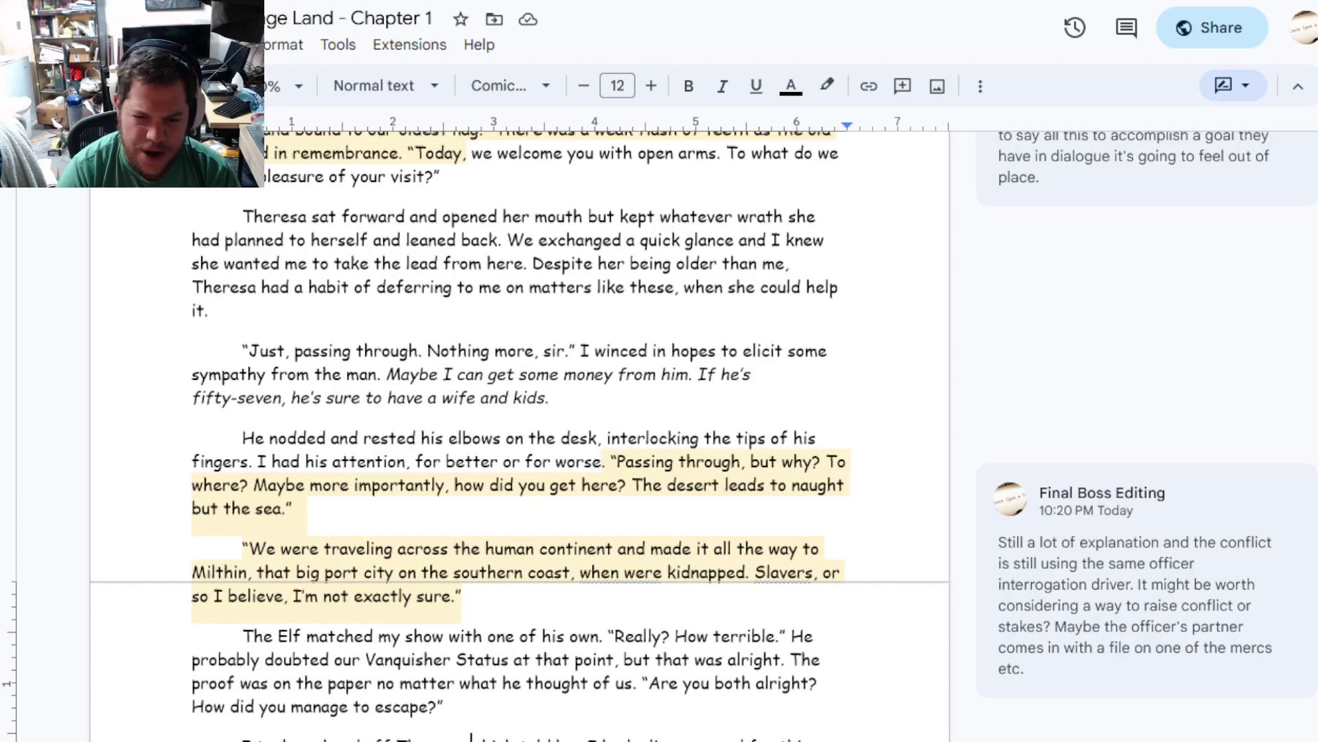
scroll(520, 451, down, 3)
scroll(472, 559, down, 1)
scroll(471, 559, down, 2)
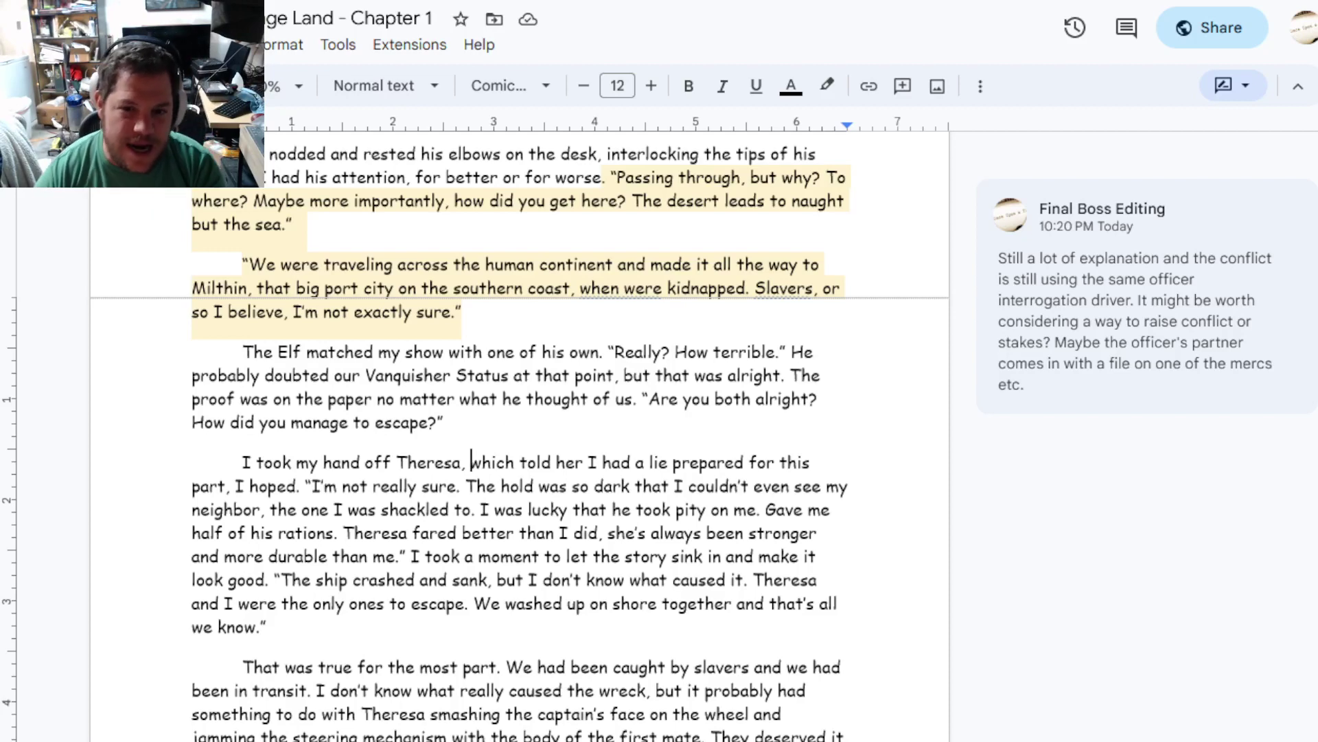
scroll(520, 433, up, 2)
scroll(521, 433, up, 1)
scroll(520, 432, up, 3)
scroll(520, 432, up, 1)
scroll(520, 433, down, 3)
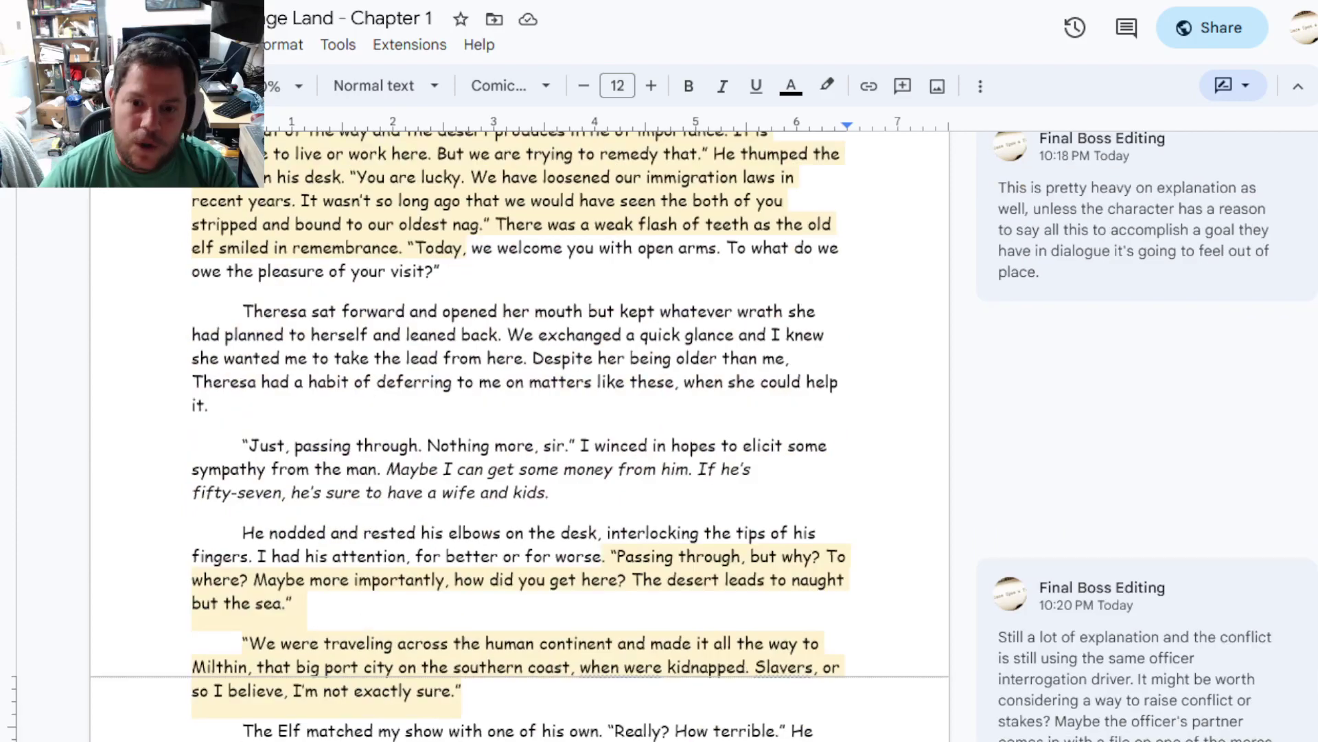
scroll(520, 434, up, 1)
scroll(520, 432, up, 1)
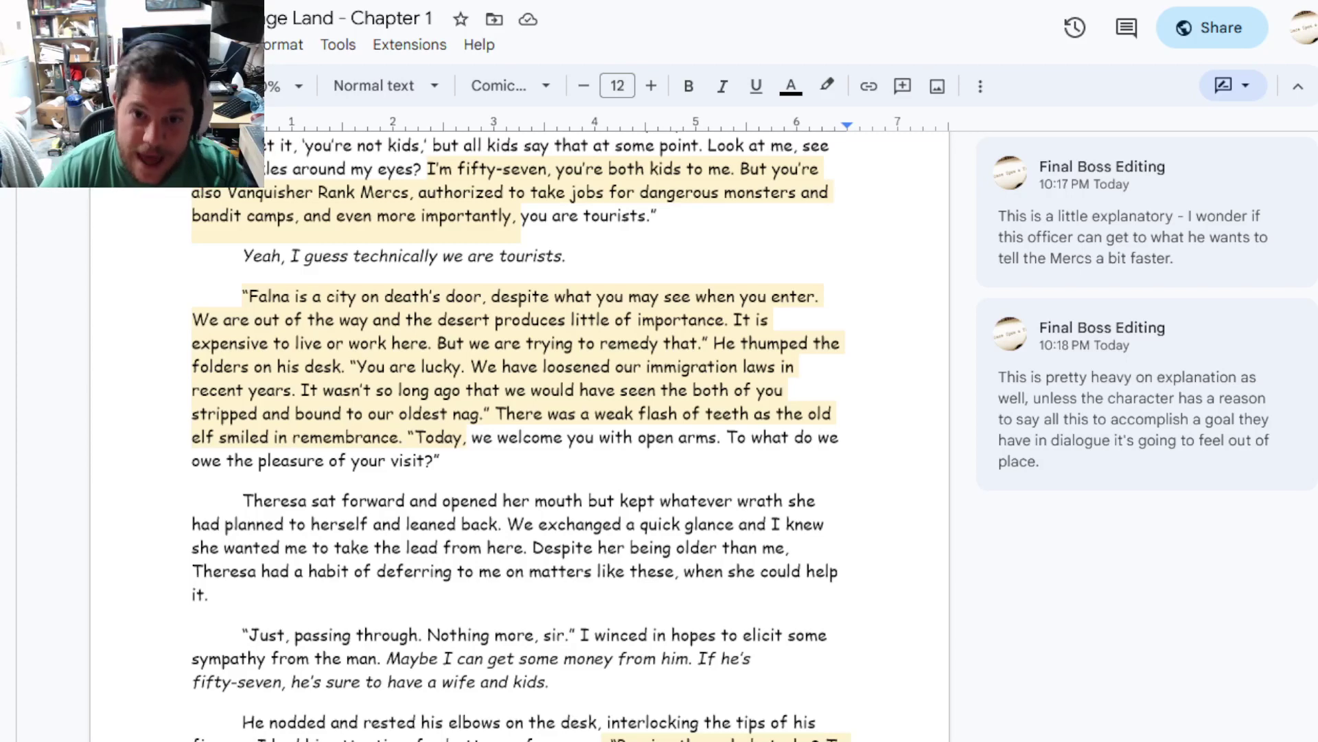
scroll(516, 433, up, 5)
scroll(516, 434, up, 2)
scroll(515, 433, up, 2)
scroll(515, 432, up, 3)
scroll(515, 433, up, 5)
scroll(516, 432, up, 3)
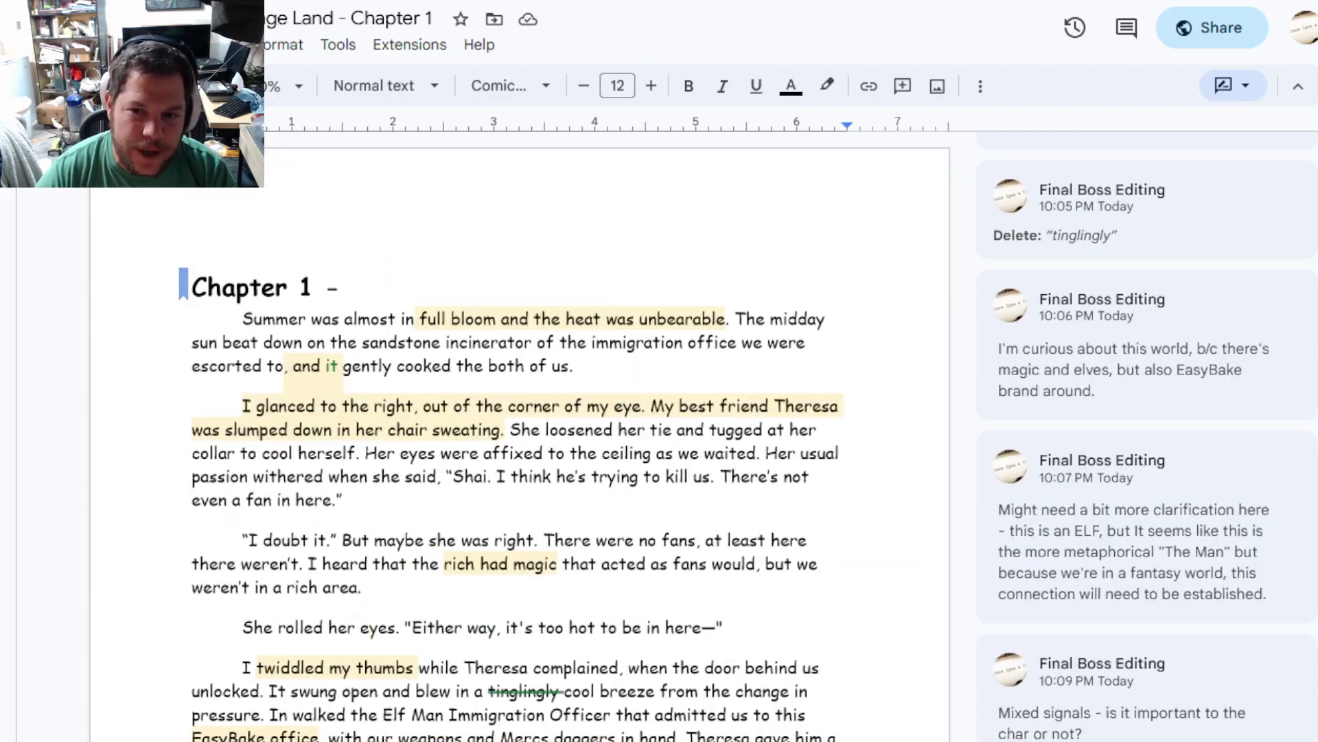
drag(366, 452, 428, 626)
scroll(515, 432, down, 3)
scroll(515, 433, down, 2)
scroll(515, 432, down, 3)
click(610, 557)
scroll(611, 557, down, 3)
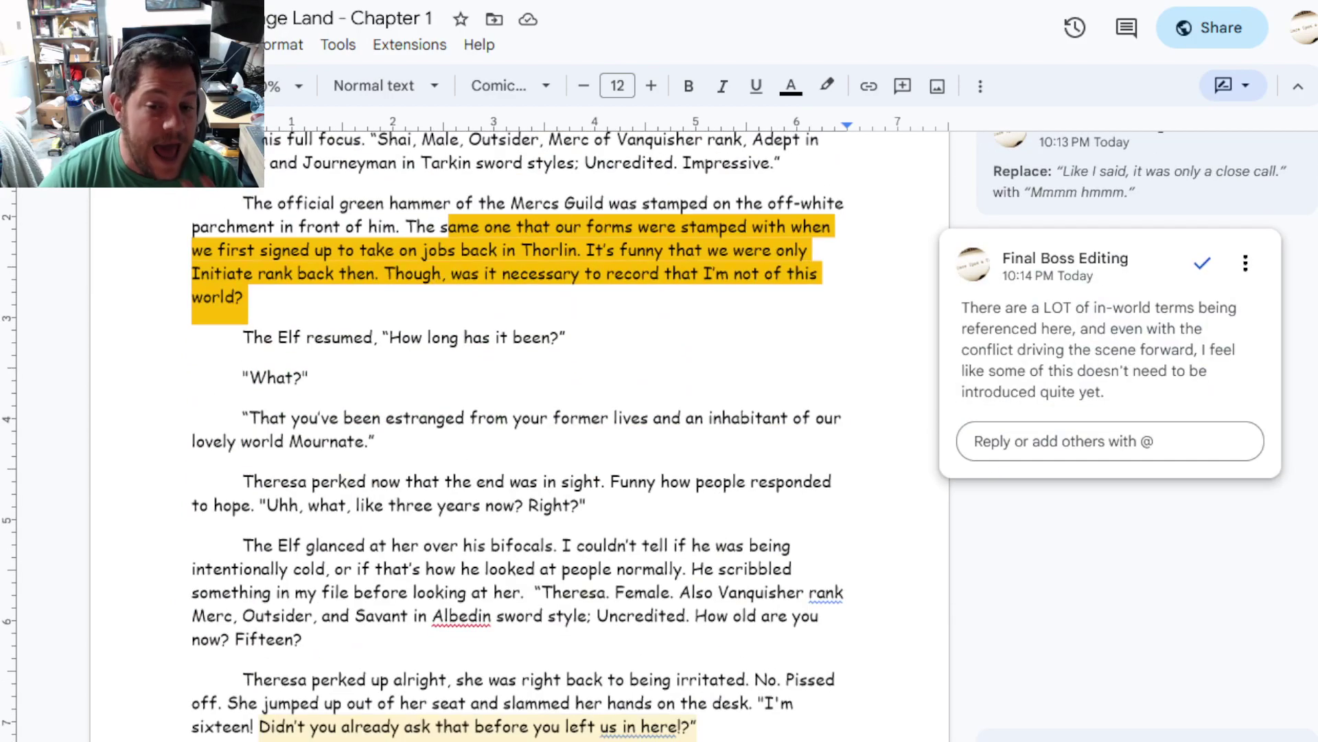
click(610, 615)
scroll(515, 433, down, 3)
scroll(516, 432, up, 3)
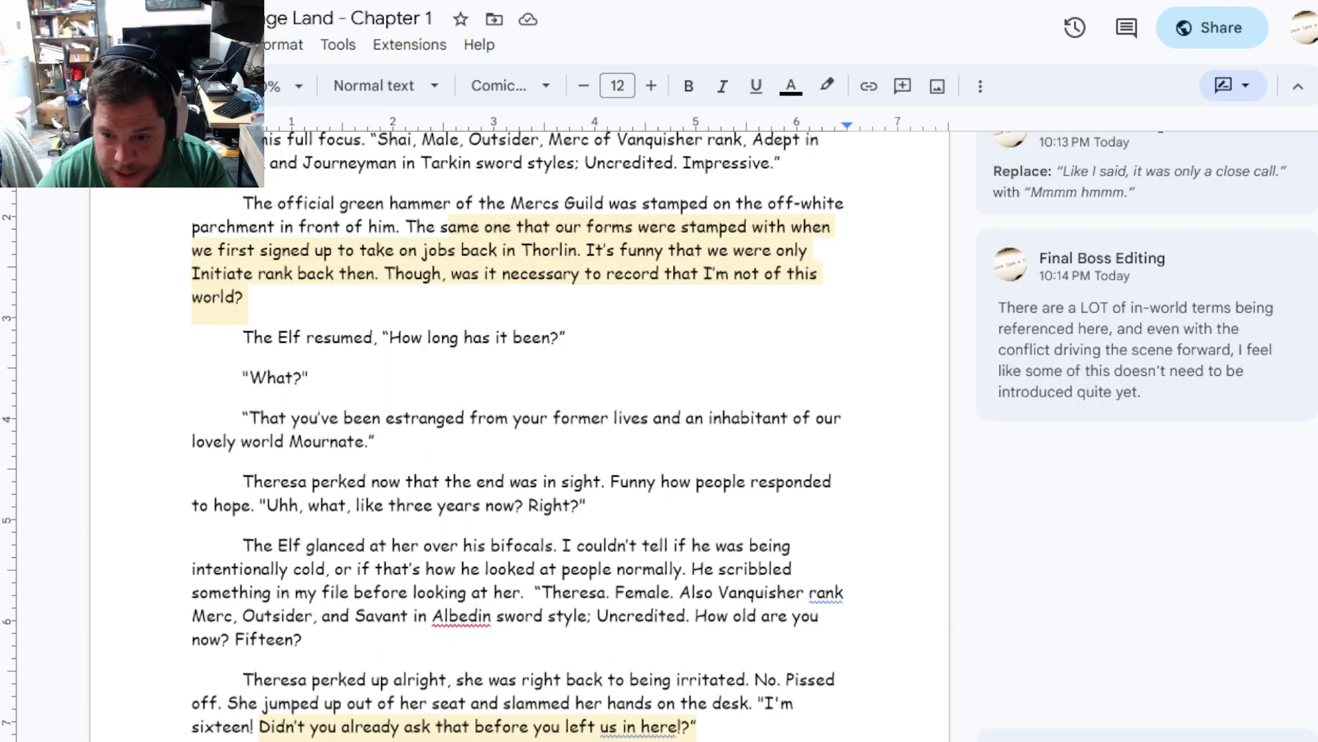
scroll(516, 433, down, 1)
scroll(516, 433, down, 5)
scroll(515, 433, down, 3)
scroll(515, 433, down, 2)
Comment on the 'I knew' to 'help it.' passage that it establishes long rapport
mouse_move(243, 407)
mouse_down()
mouse_move(286, 430)
mouse_move(289, 476)
mouse_up()
click(215, 499)
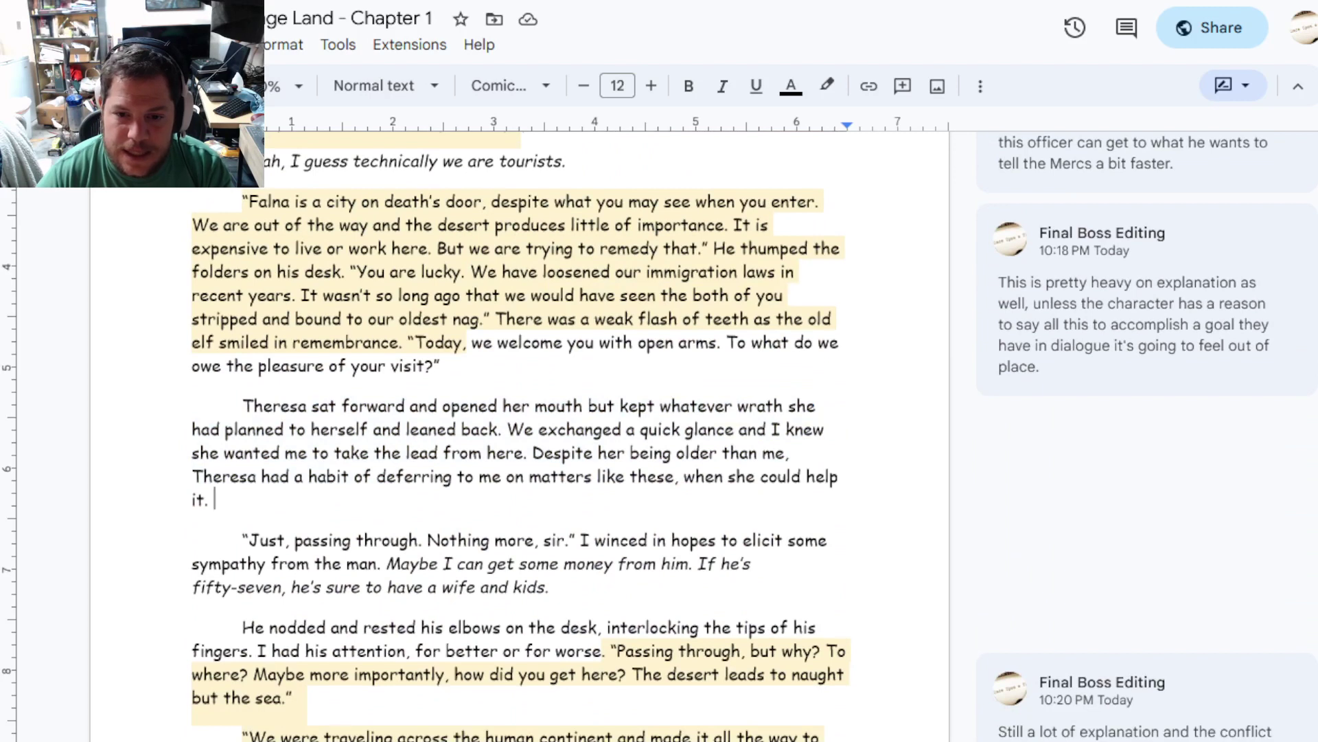
drag(767, 429, 212, 499)
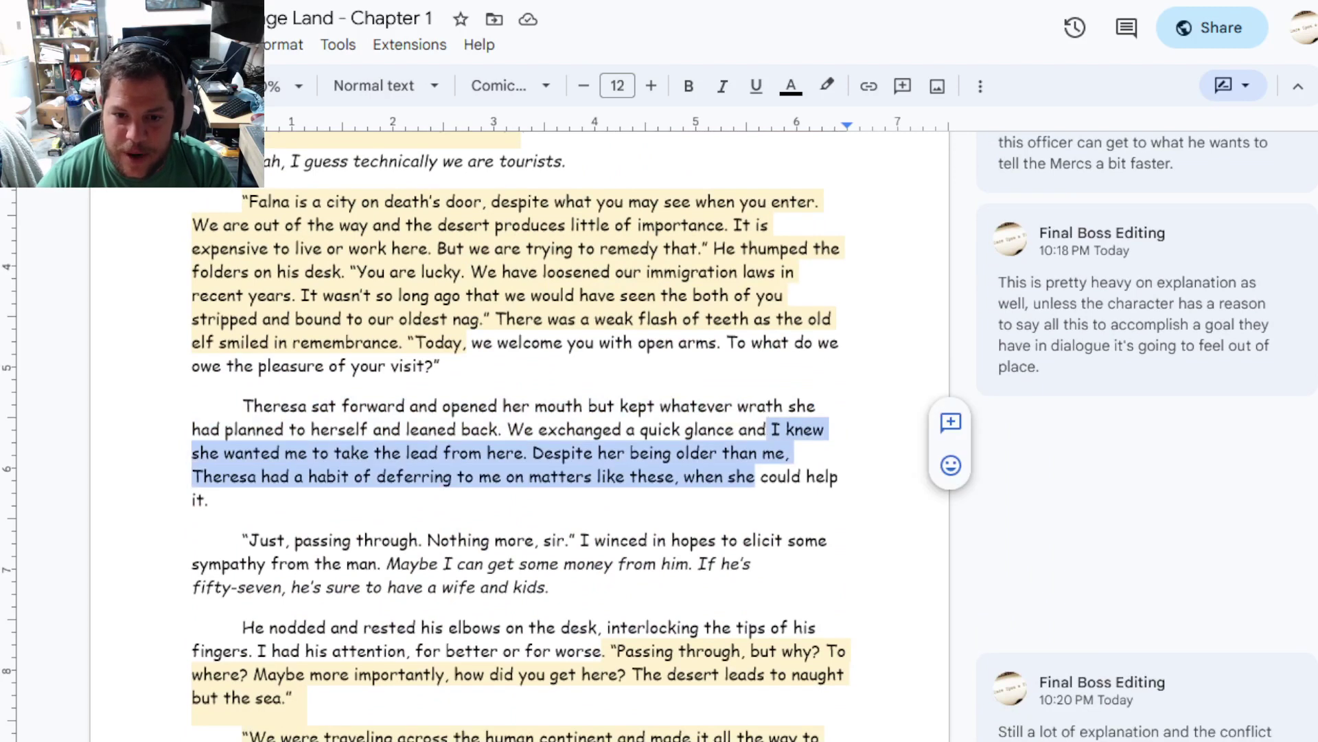
key(ctrl+alt+m)
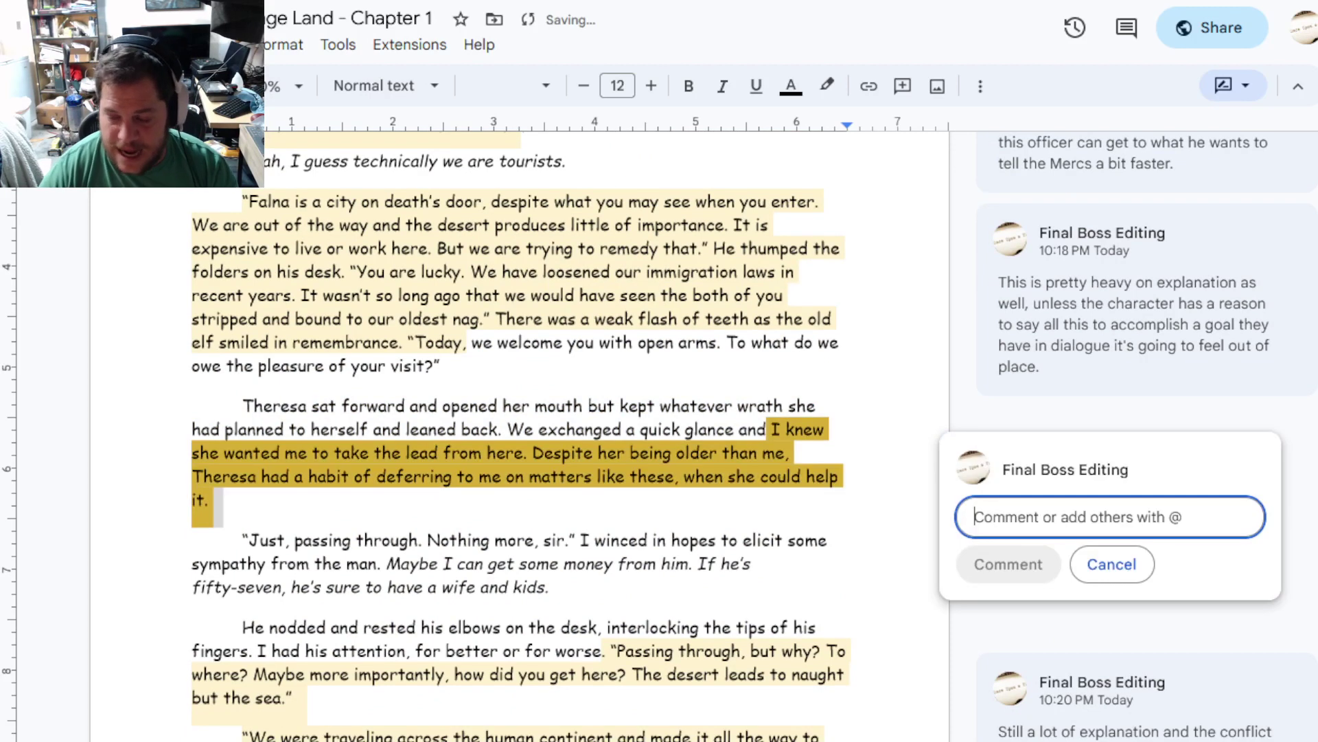
text(This established)
key(BackSpace)
key(BackSpace)
text(s a sense of long rapport.)
key(ctrl+Return)
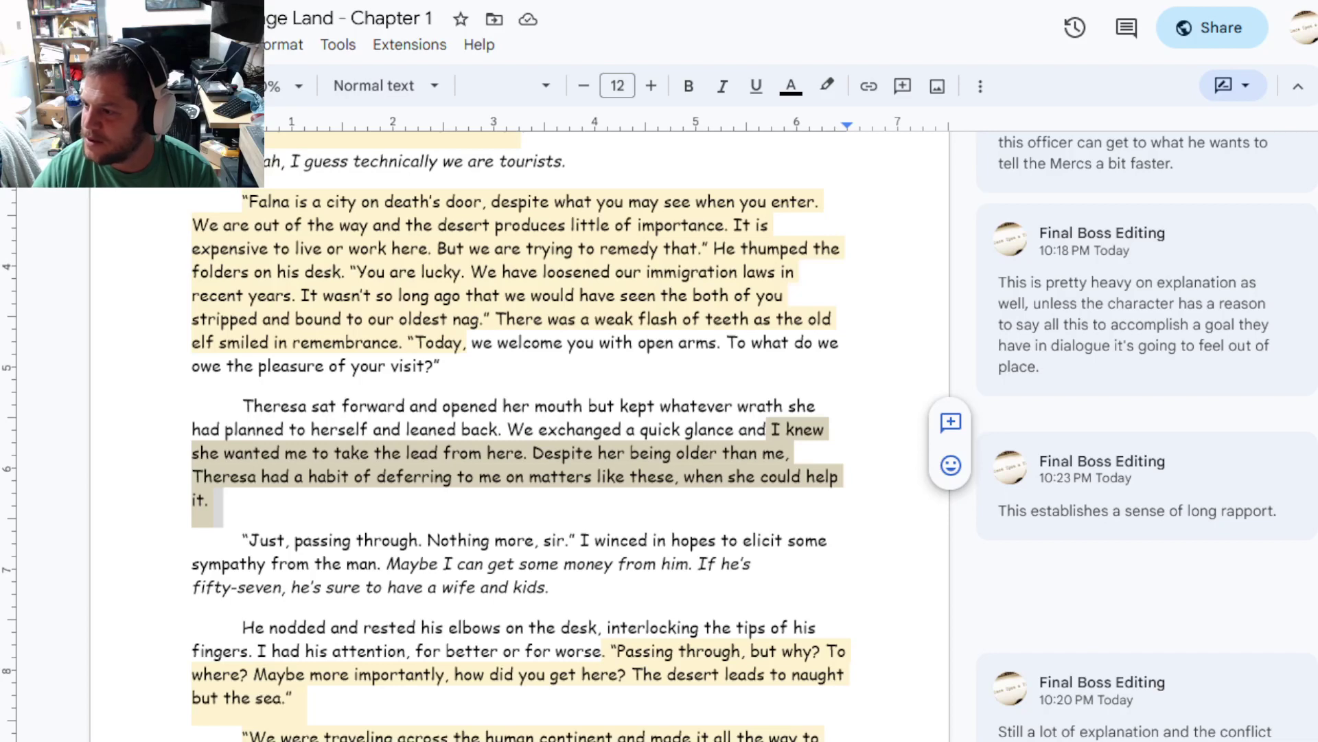
click(519, 585)
scroll(518, 585, down, 1)
scroll(518, 585, down, 3)
scroll(518, 585, down, 1)
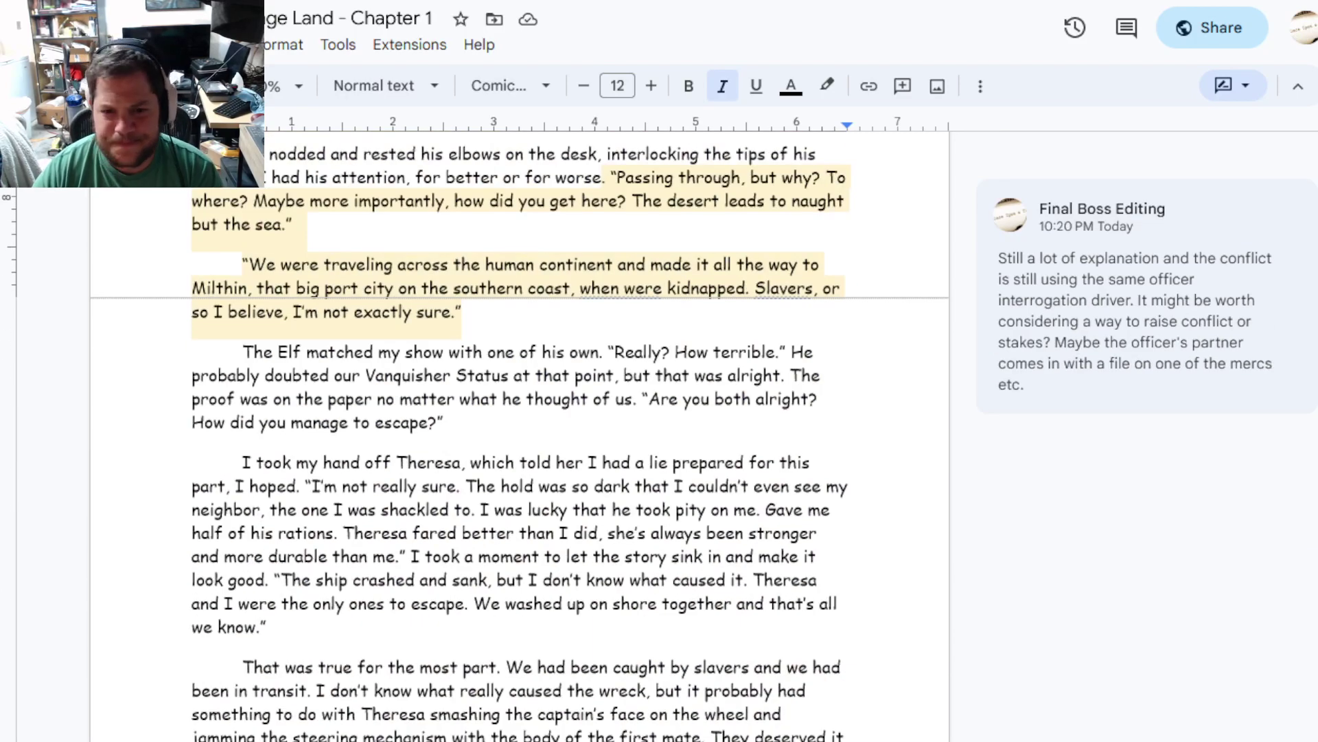
click(265, 375)
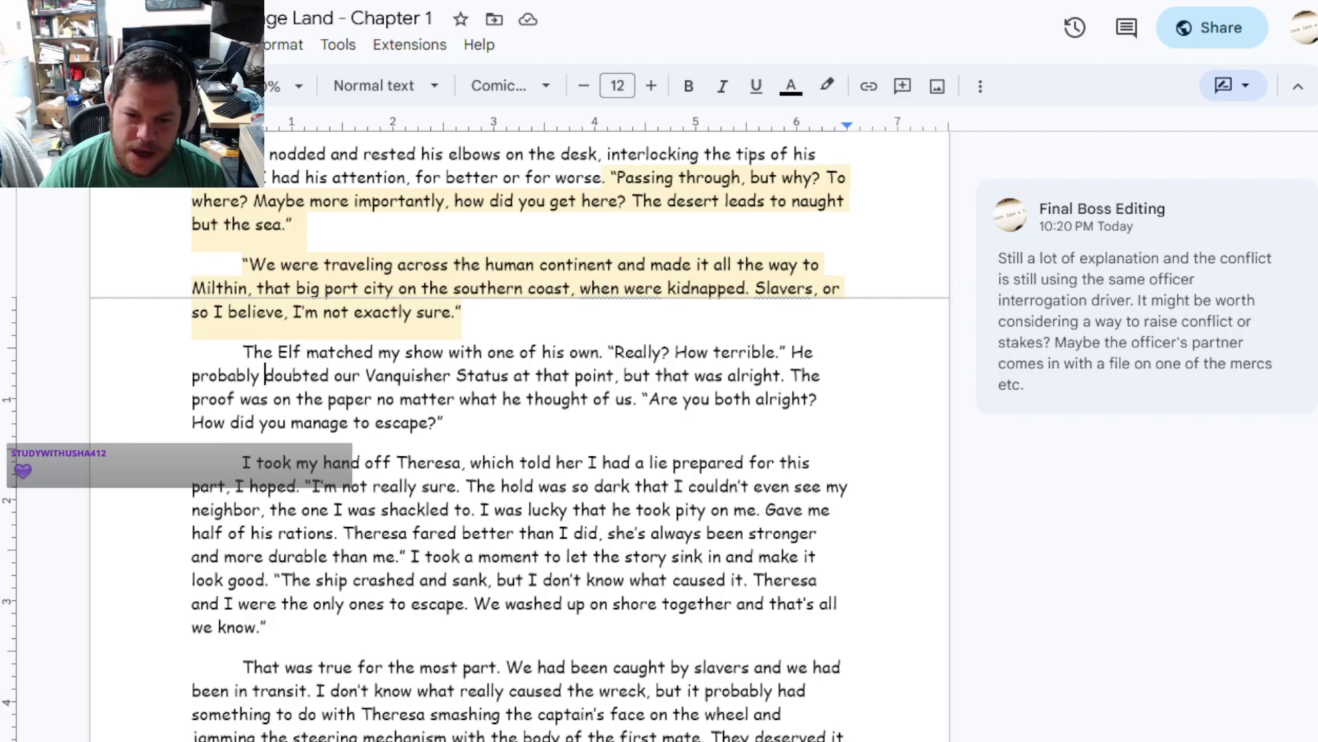
scroll(1083, 267, down, 3)
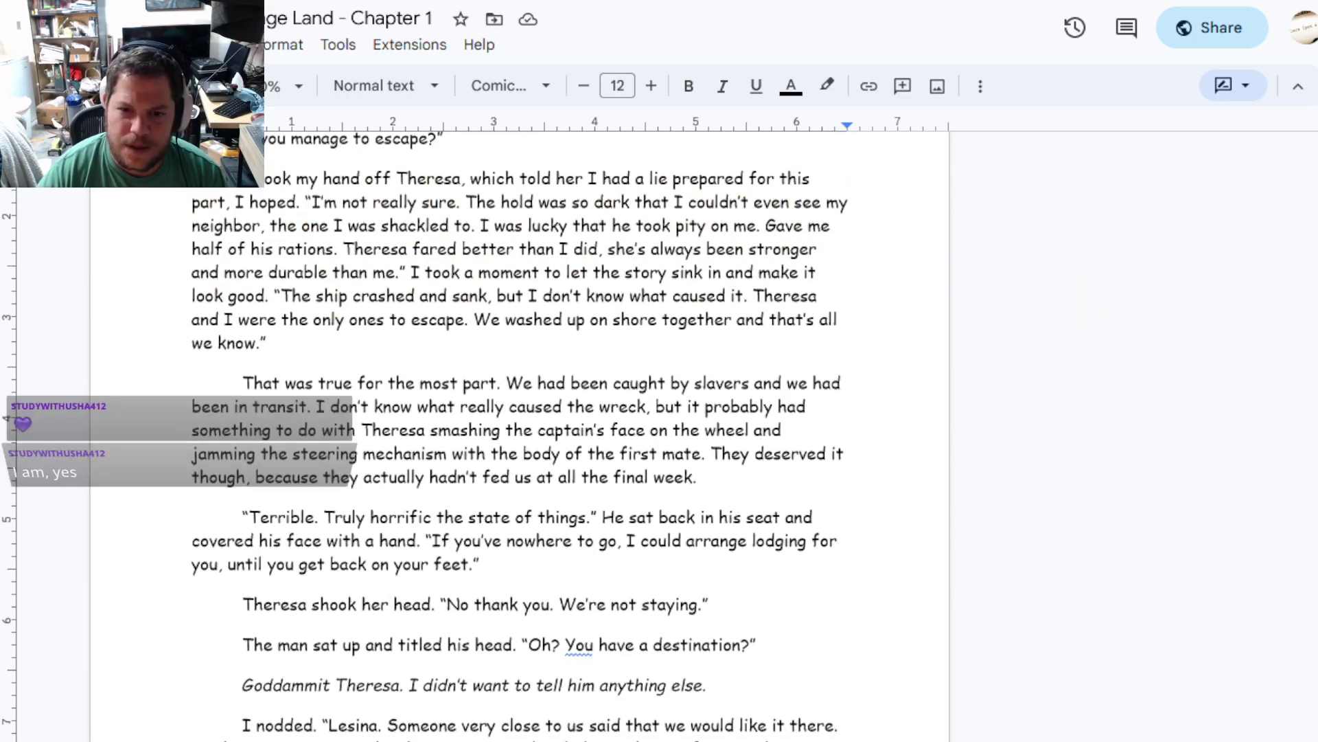
Post 'I love this humor here!!!' on the sentence about what caused the wreck
mouse_move(315, 407)
mouse_down()
mouse_move(318, 429)
mouse_move(707, 453)
mouse_up()
click(951, 399)
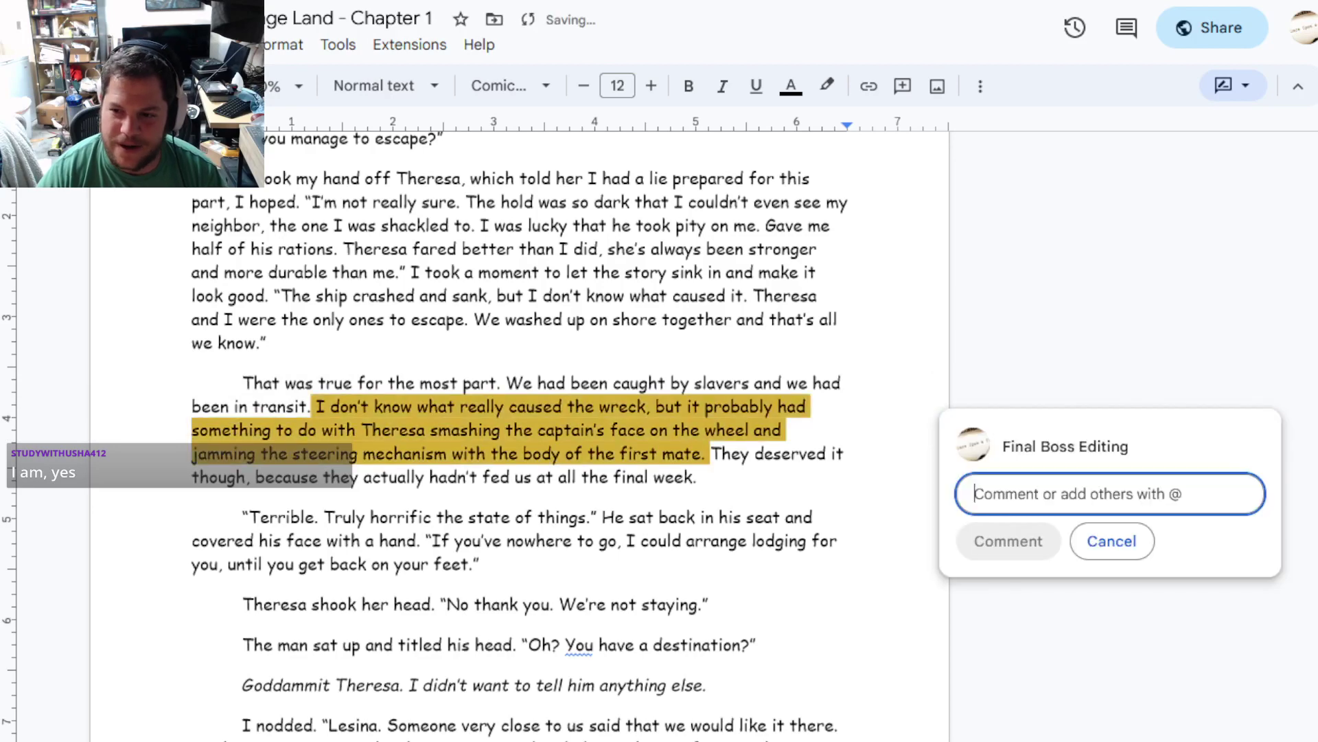
text(I love this humor here!!!)
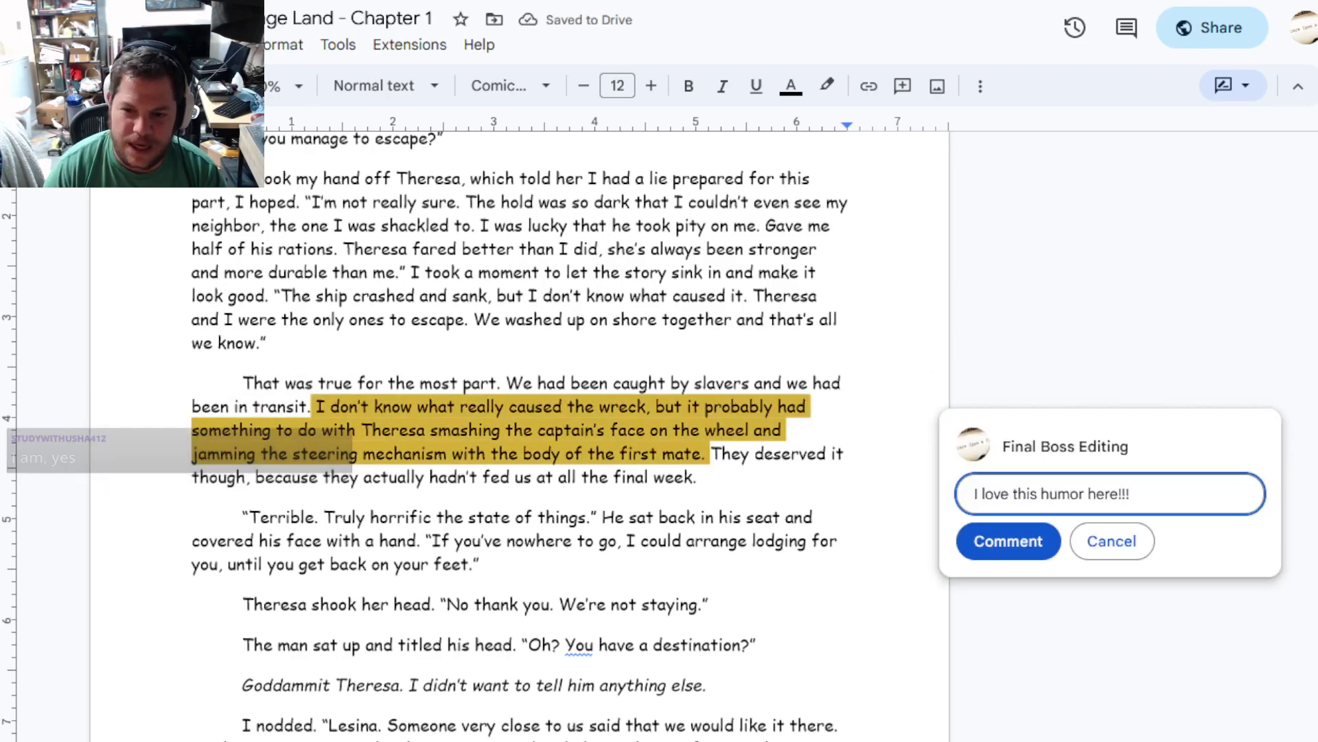
key(ctrl+Return)
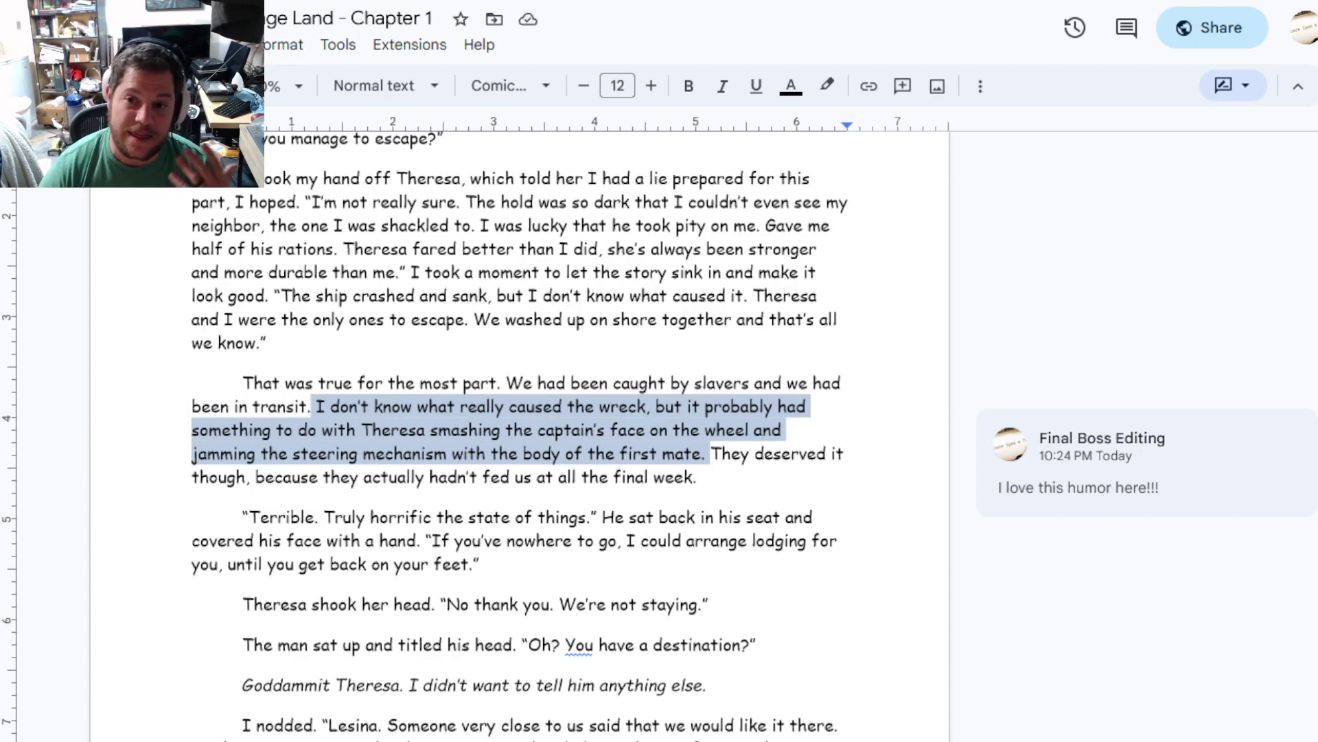
drag(247, 177, 701, 477)
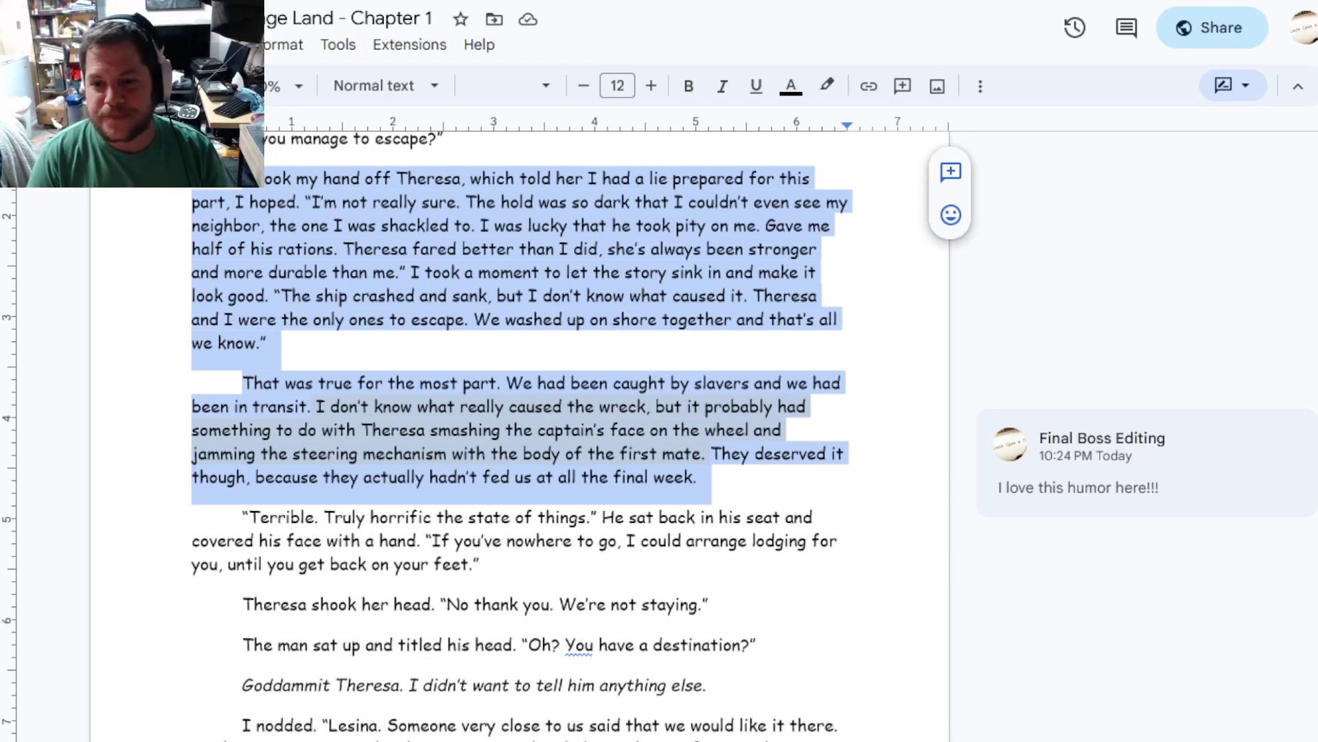
click(715, 517)
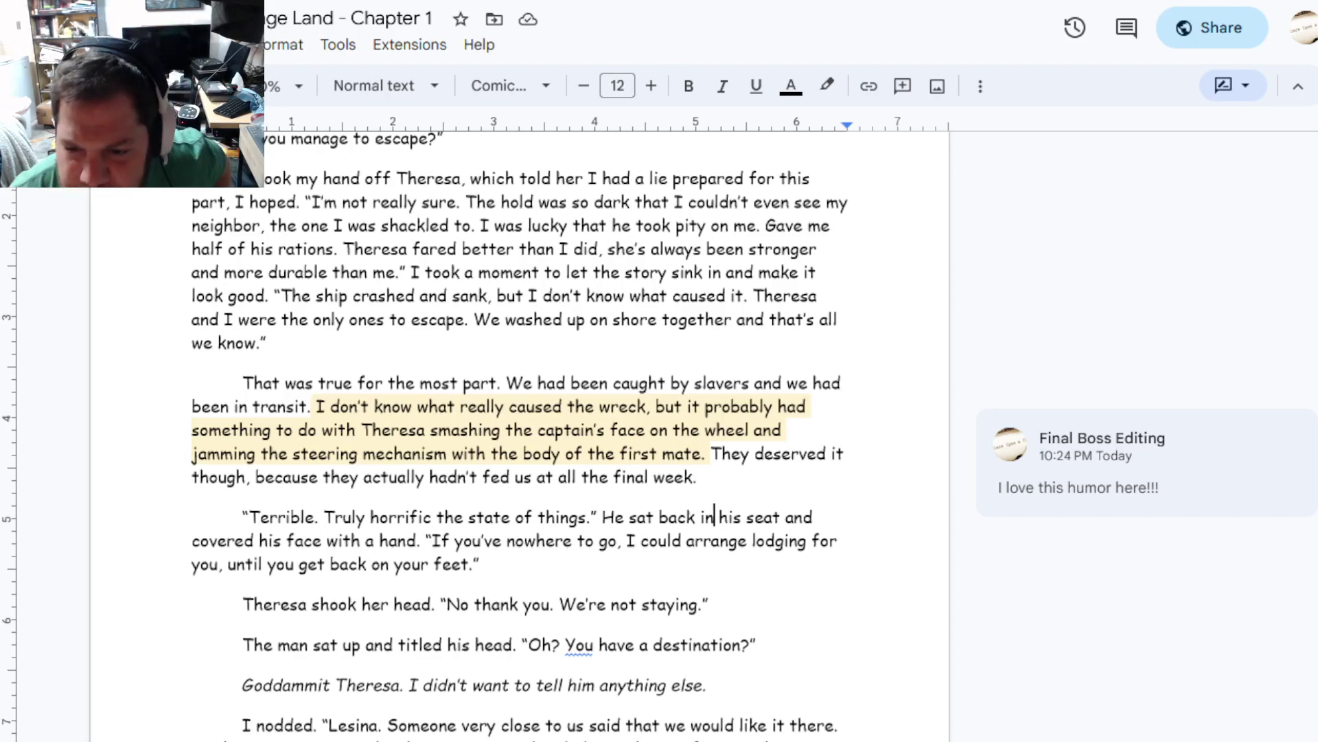
scroll(660, 412, down, 2)
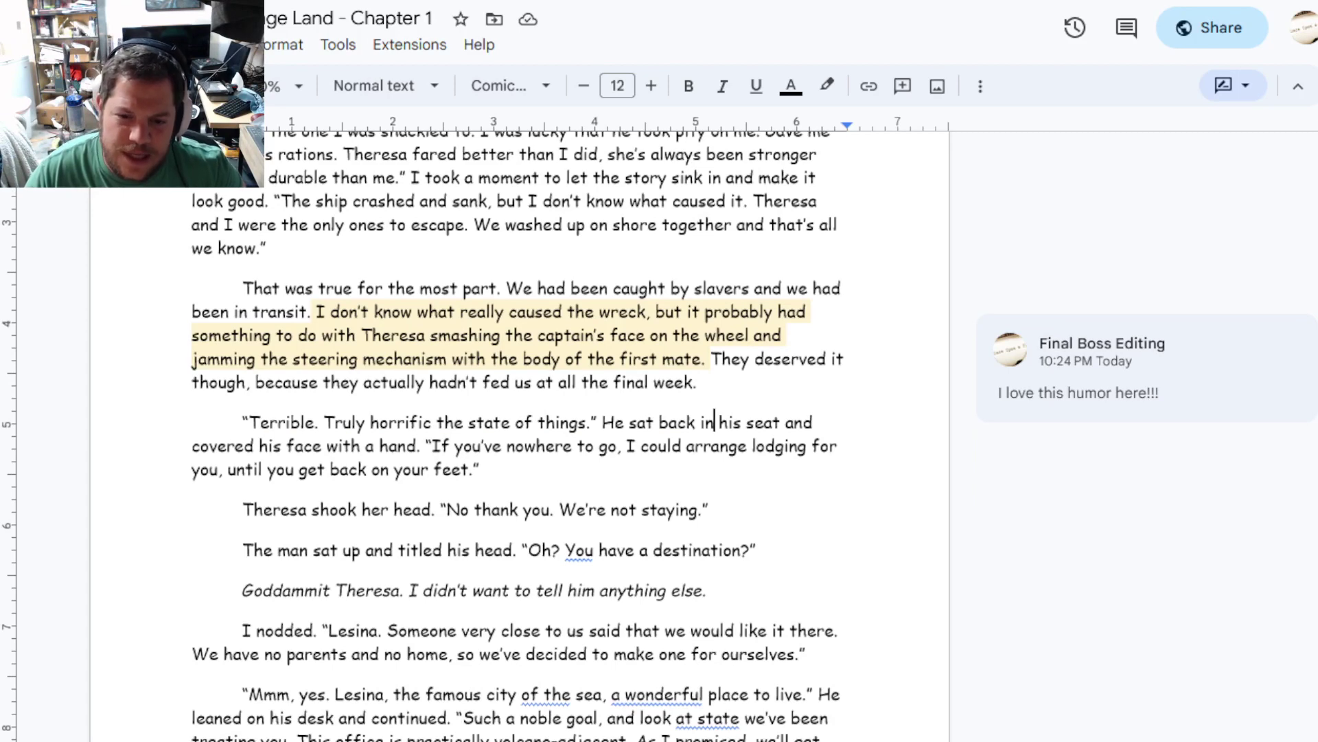
scroll(660, 412, down, 4)
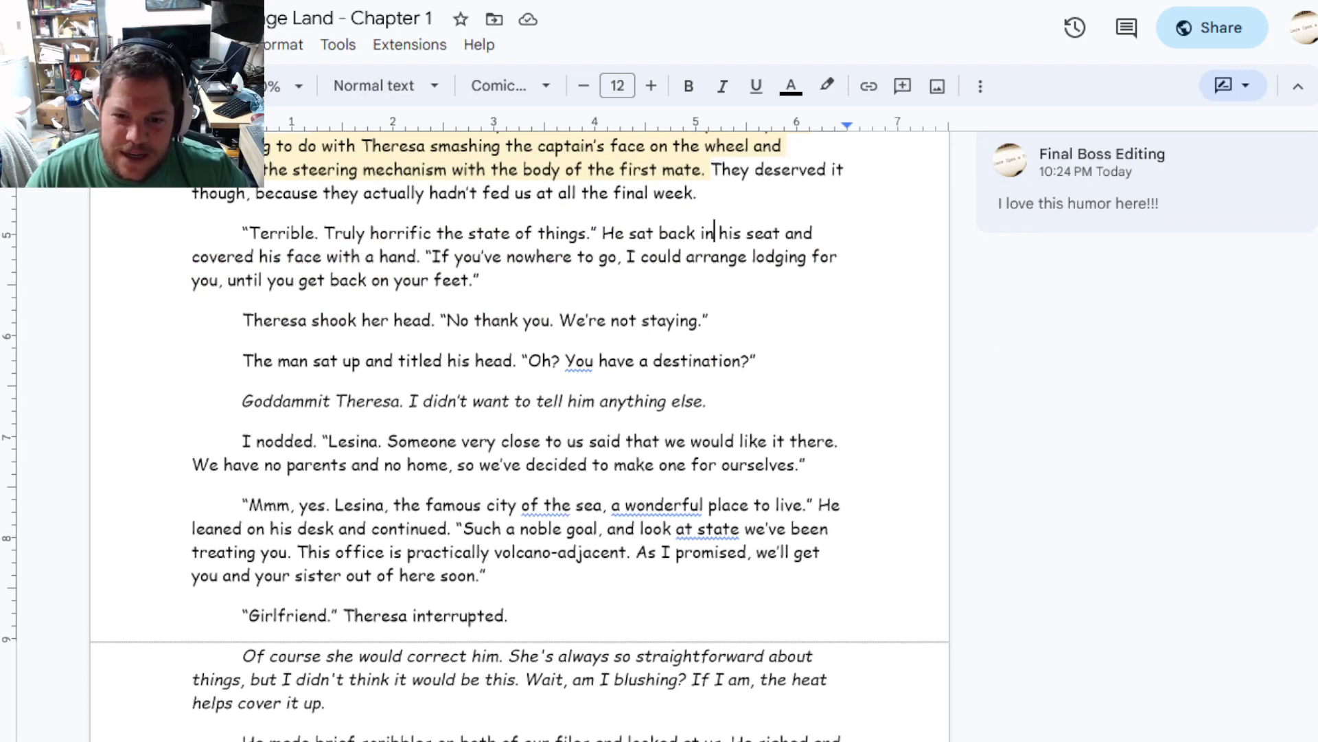
drag(329, 441, 379, 441)
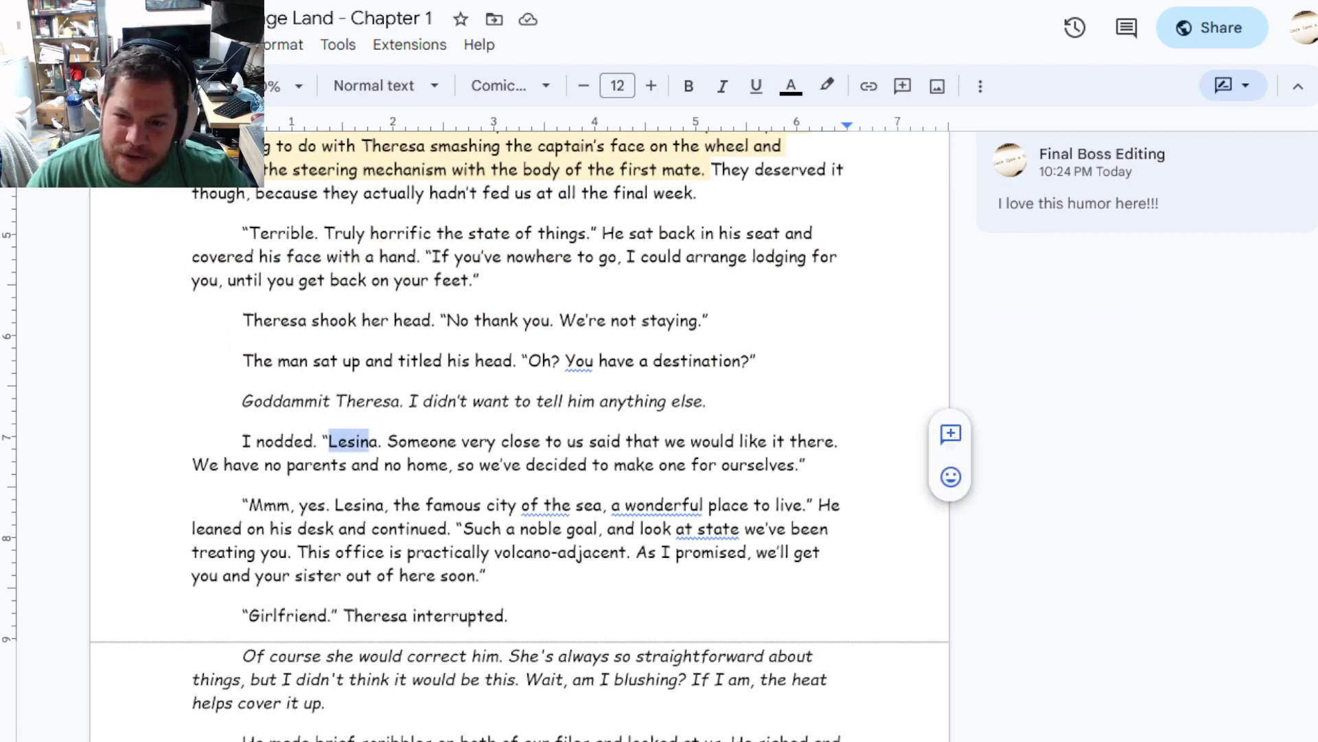
triple_click(480, 441)
click(480, 441)
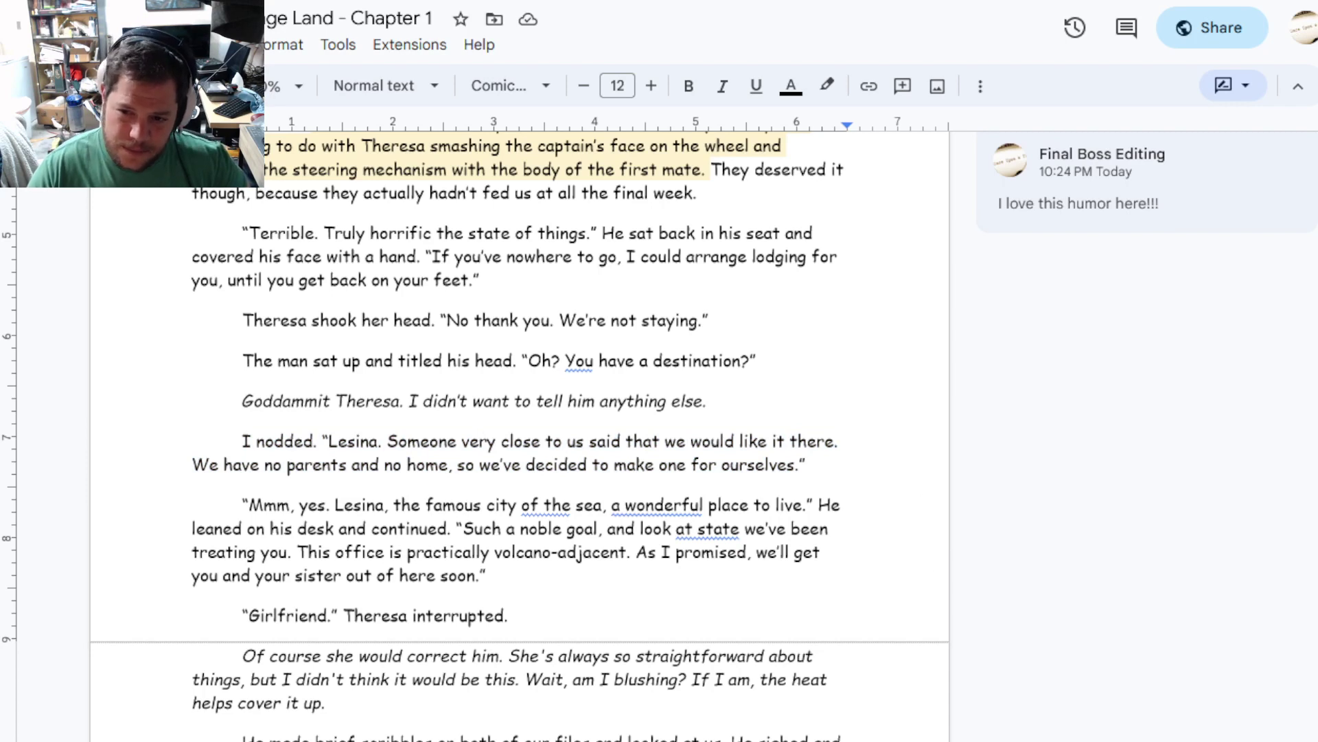
Comment on the 'Goddammit Theresa' and Lesina lines, asking why staying secret matters
mouse_move(808, 465)
mouse_down()
mouse_move(325, 464)
mouse_move(322, 441)
mouse_move(241, 401)
mouse_up()
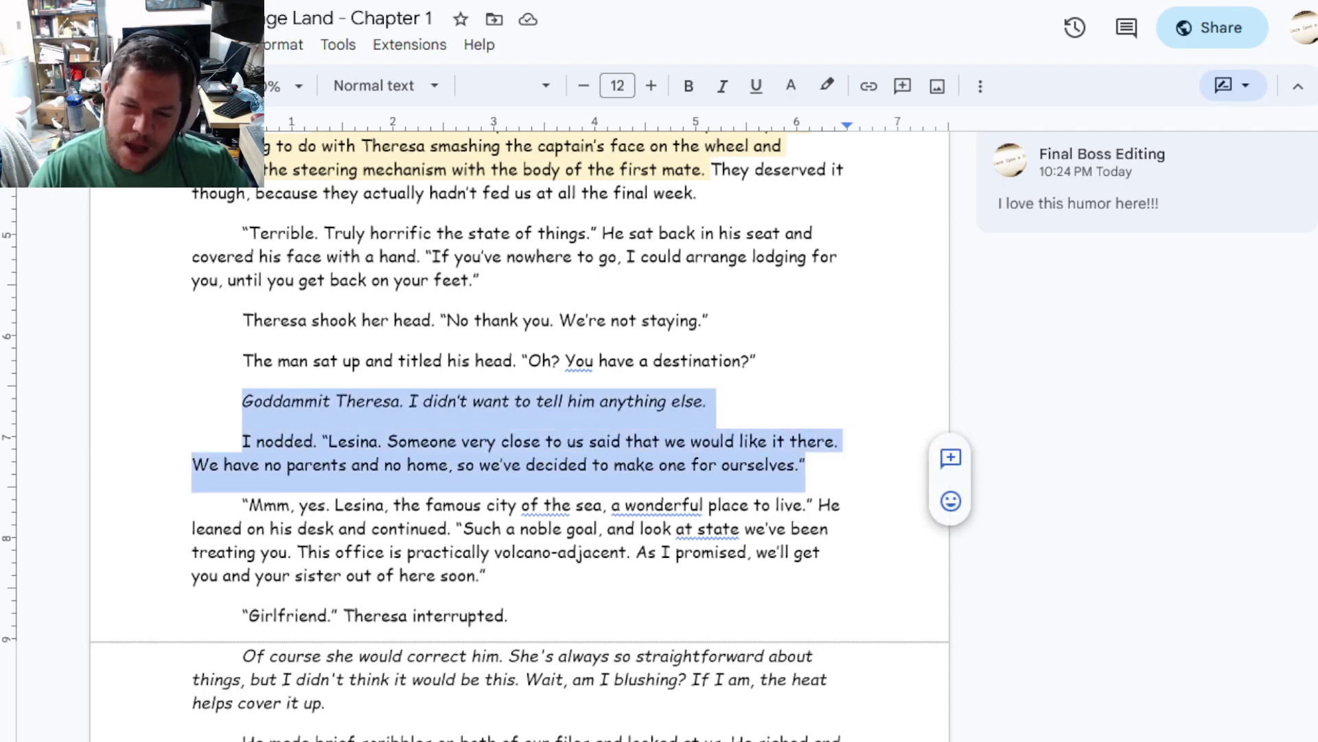
click(951, 459)
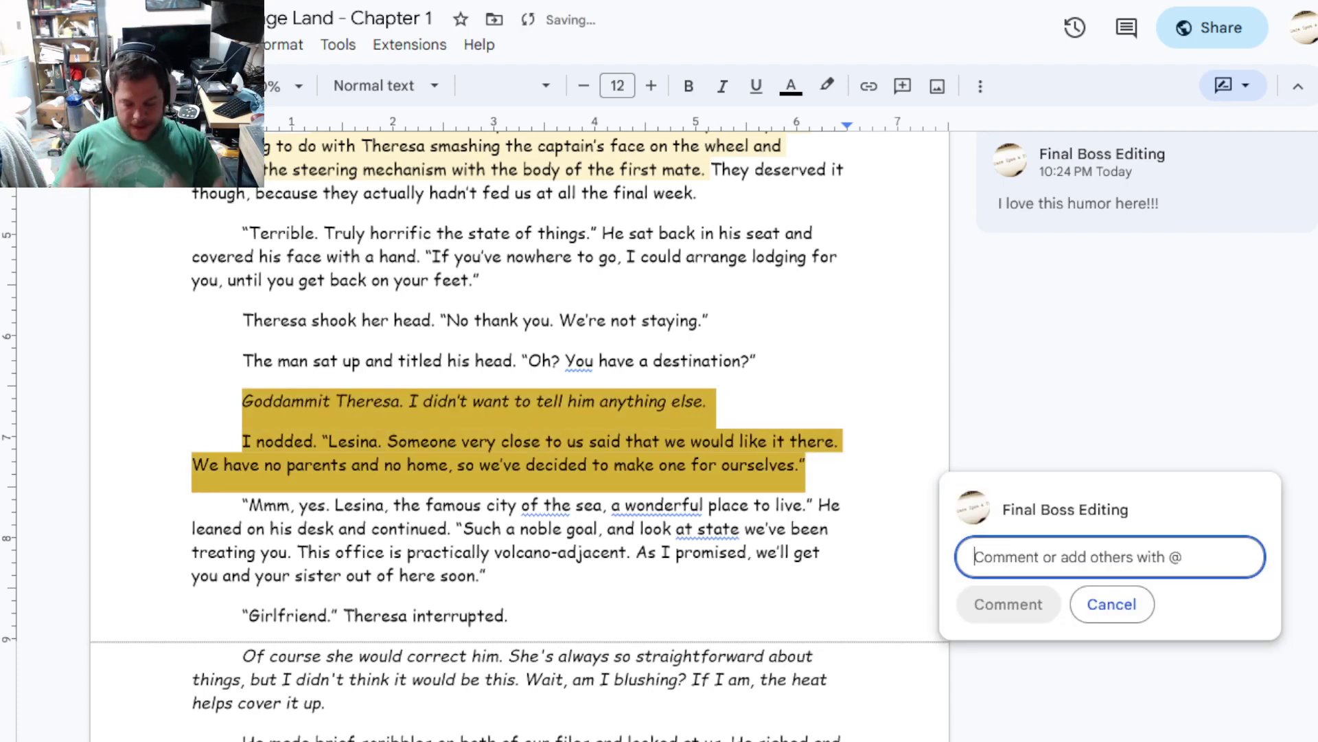
text(I like that we get a sense of the character's g)
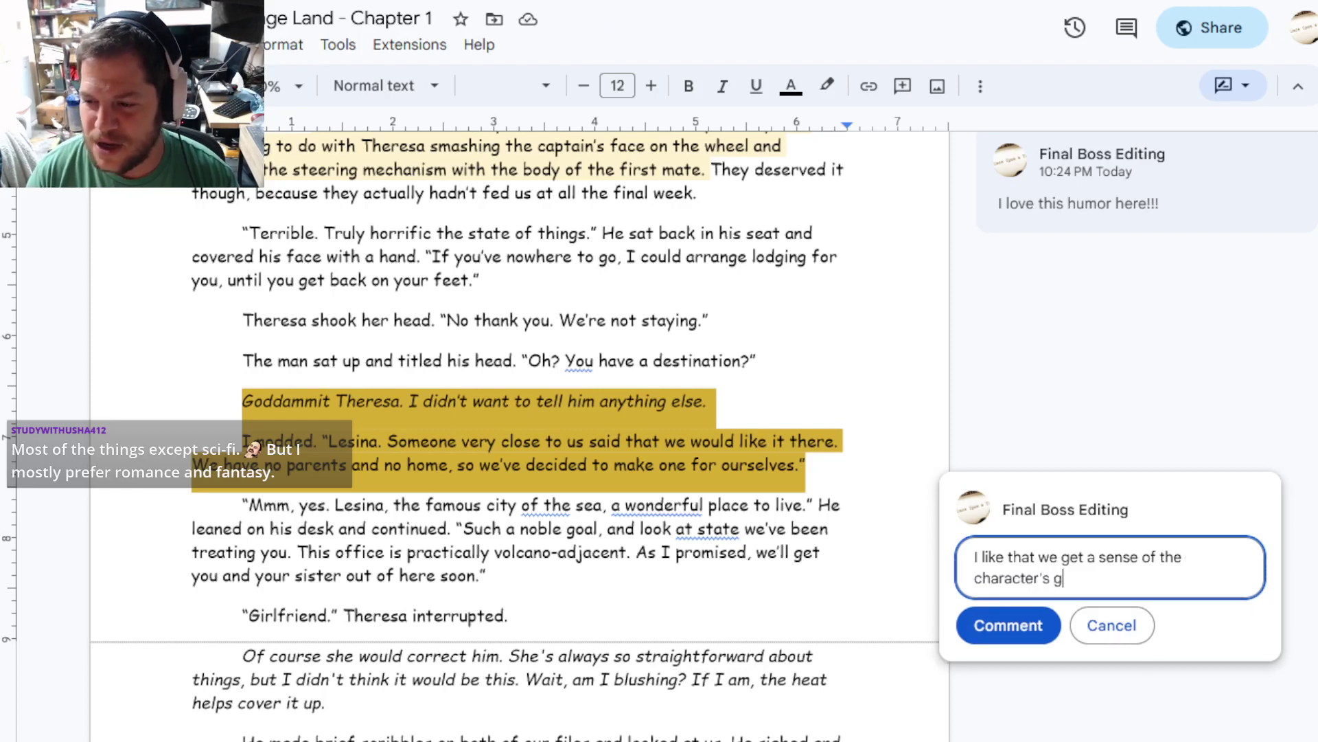
text(oals, but)
key(BackSpace)
key(BackSpace)
key(BackSpace)
text((to stay secret), but I don't know if I sense why.)
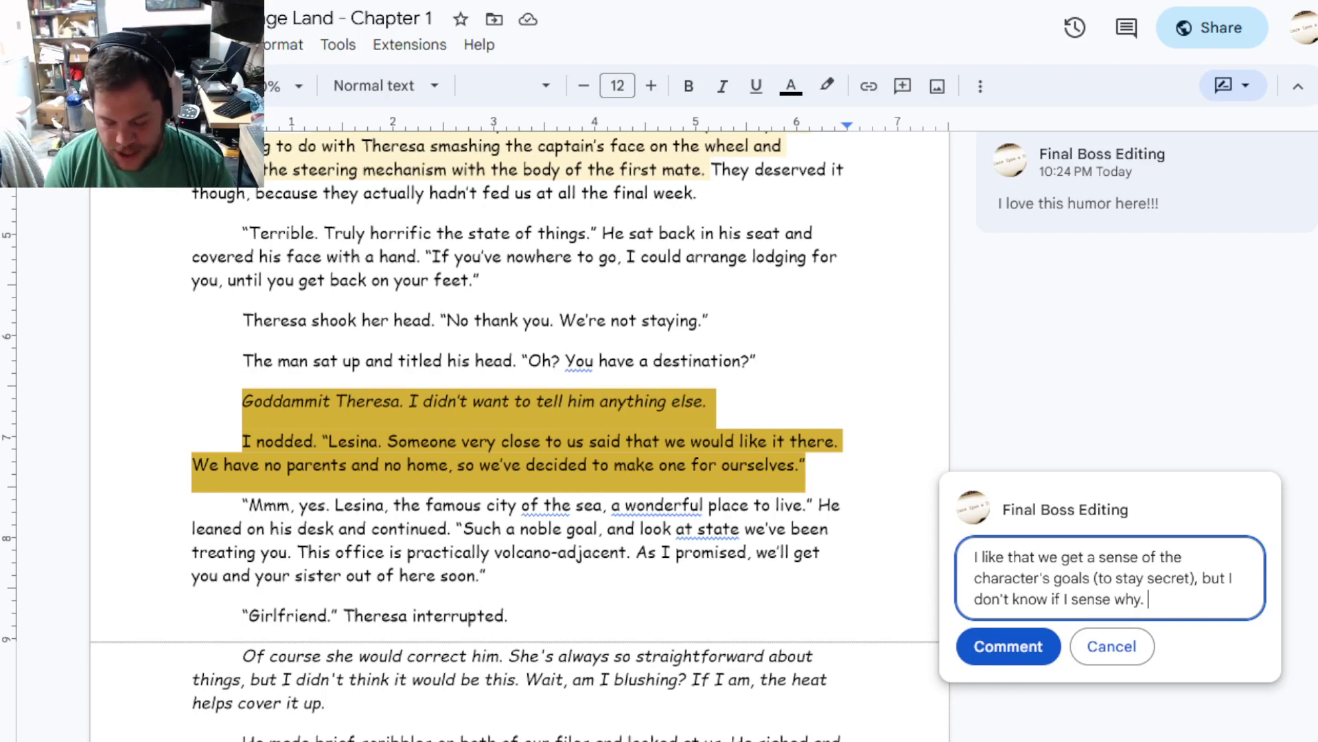
text(I want the Main Char)
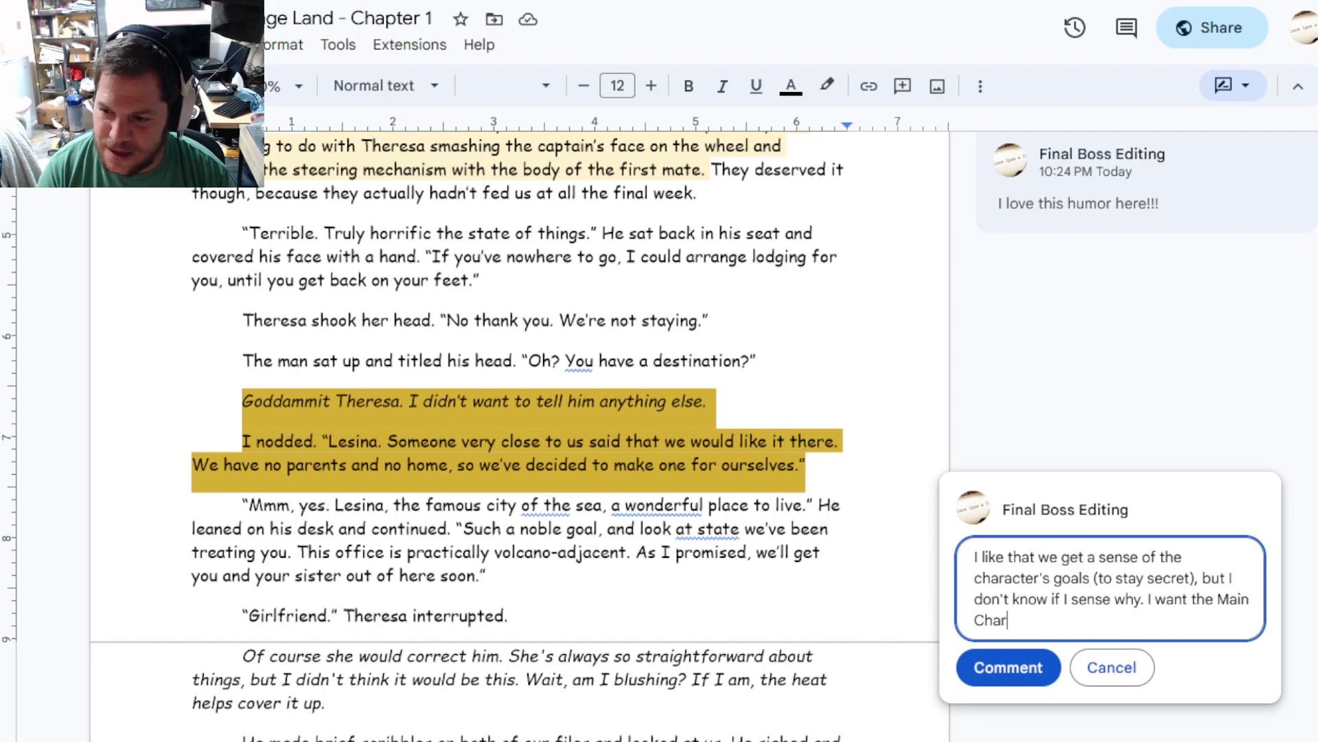
text(acter to give me that rationale)
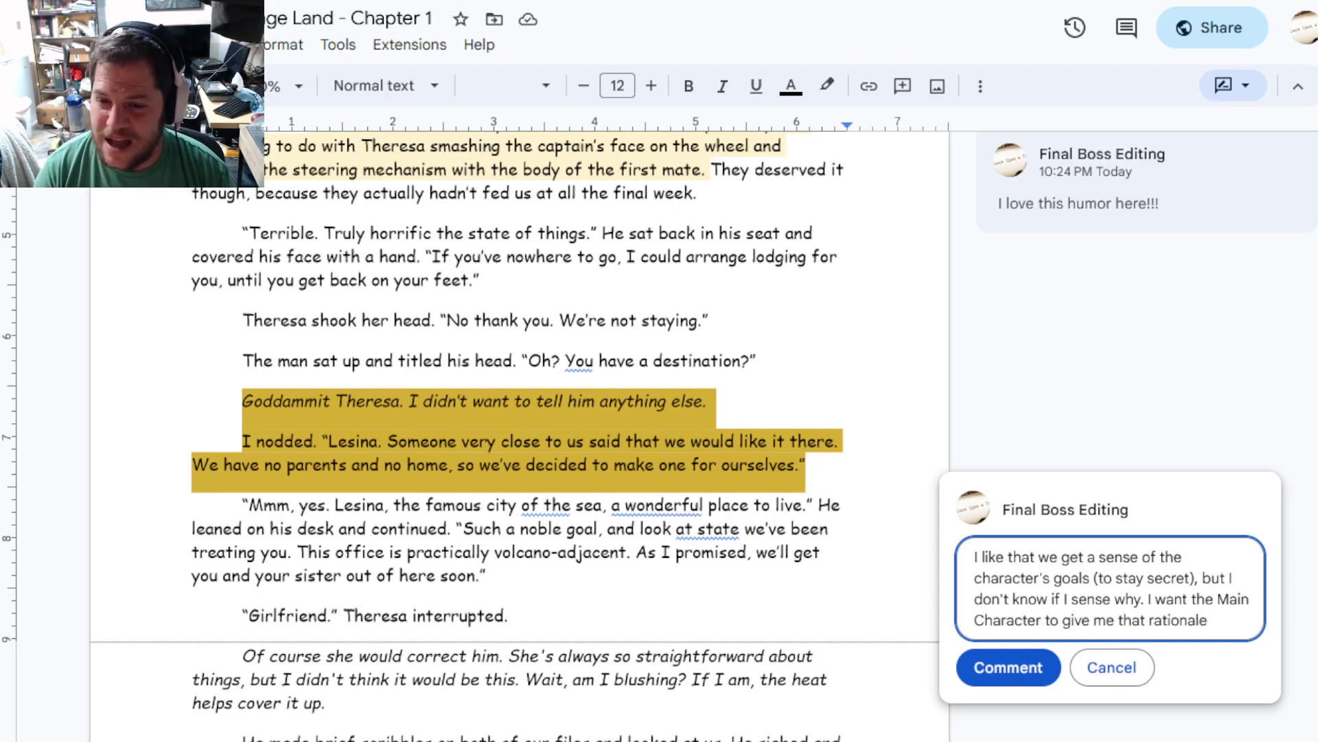
text( as to WHY IT MATTERS to stay secret. Then I as the reader will care about )
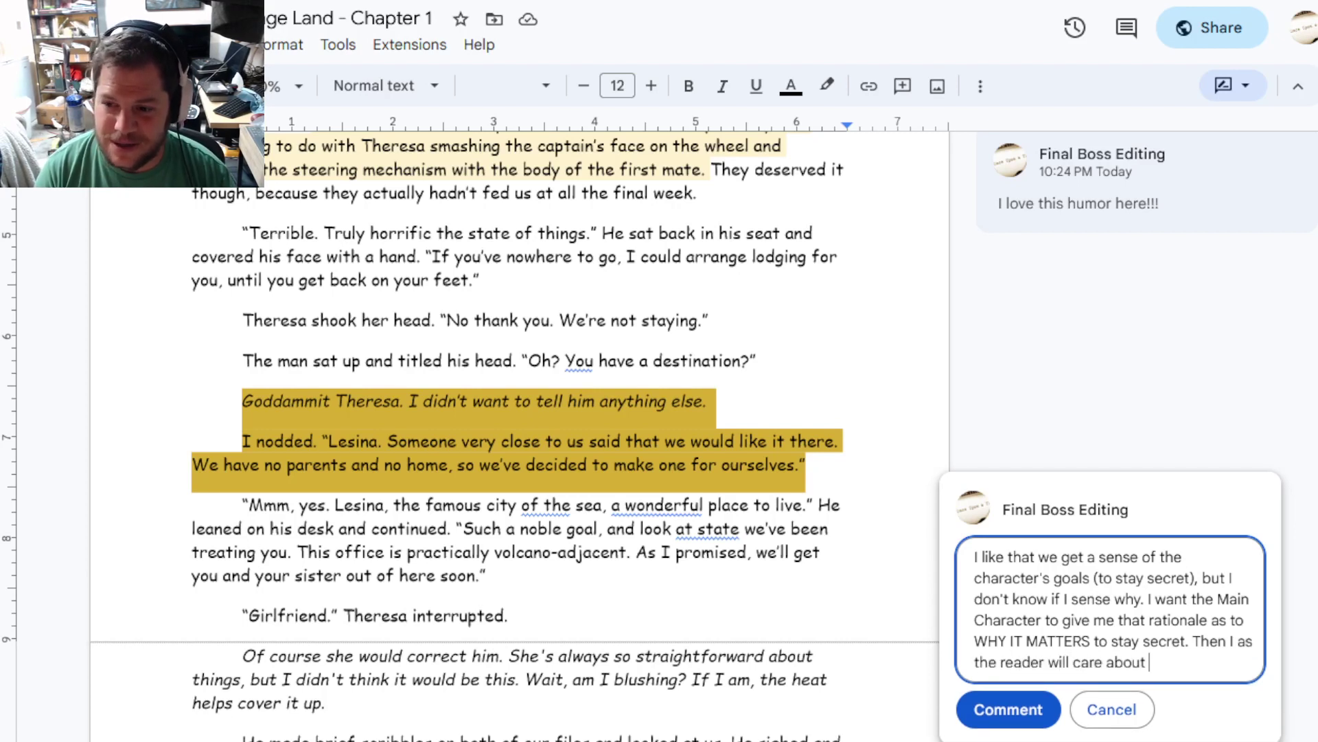
text(this moment)
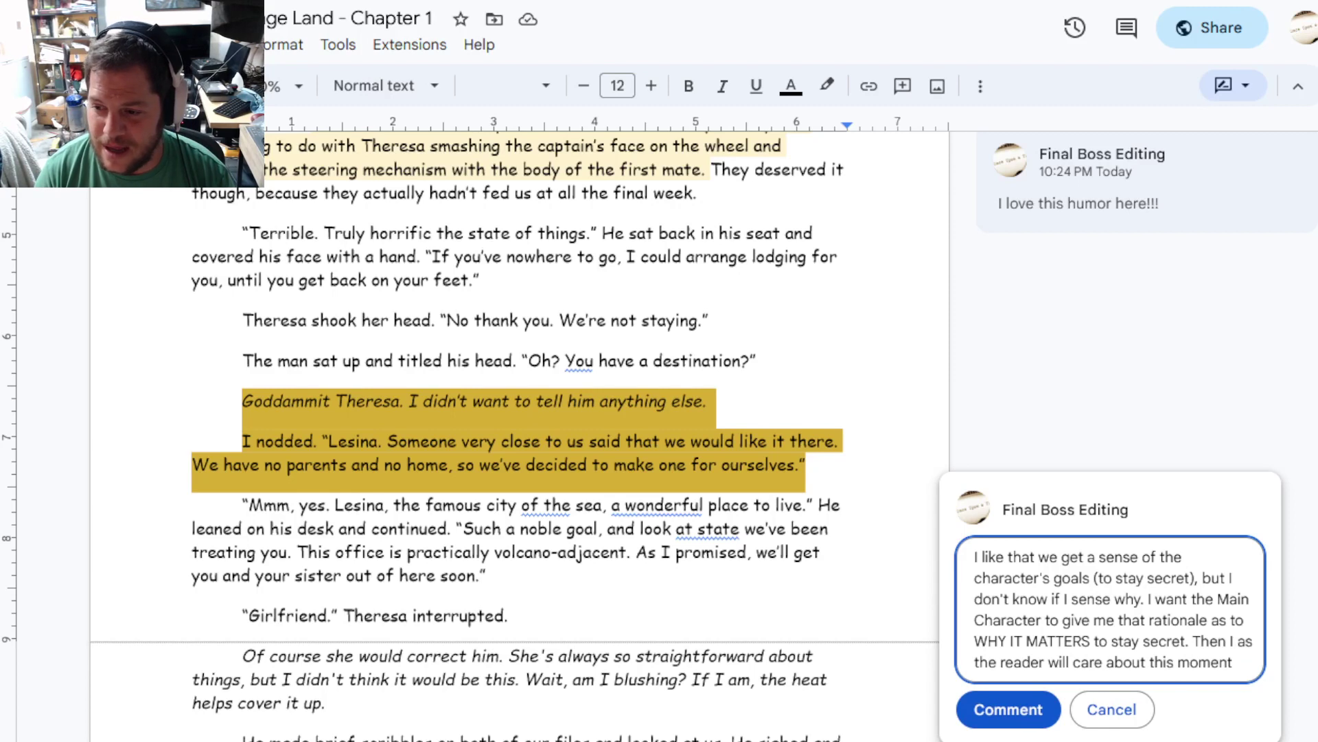
text( and that goal so)
key(Escape)
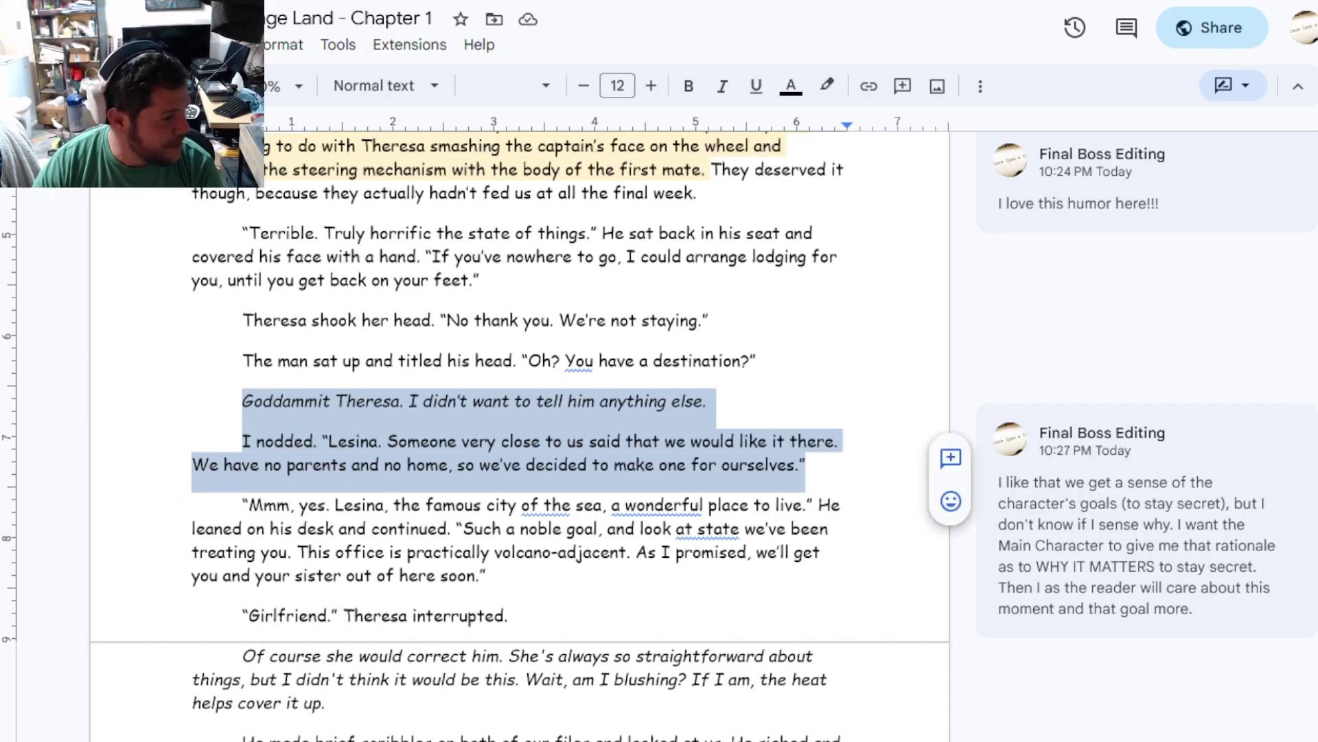
key(alt+Tab)
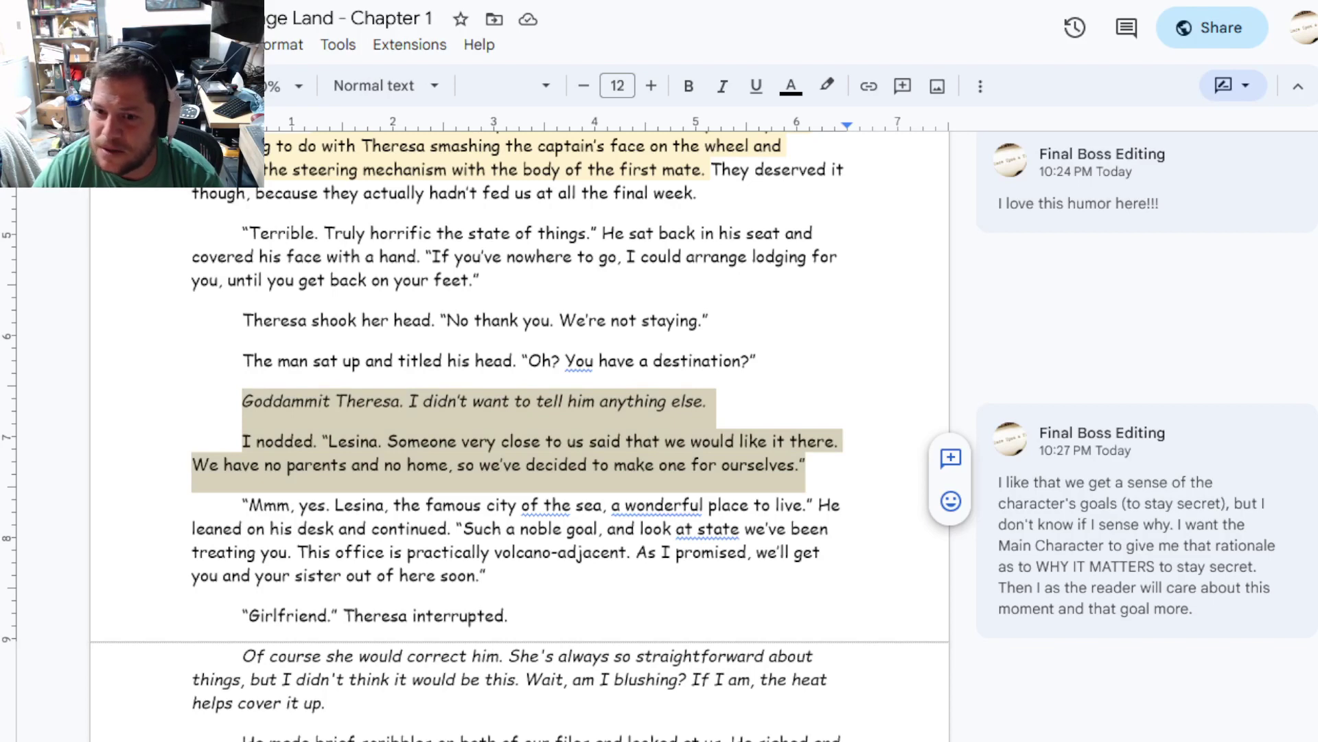
click(421, 528)
scroll(420, 527, down, 1)
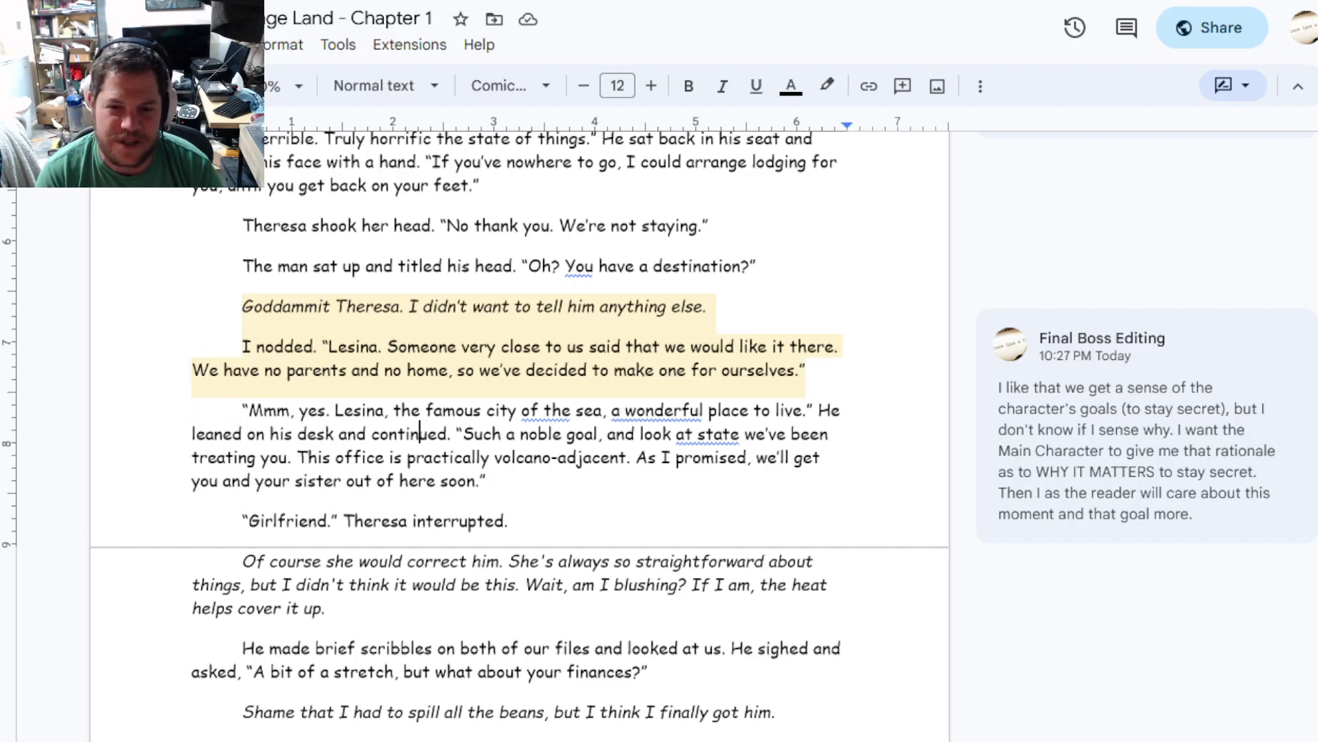
click(420, 433)
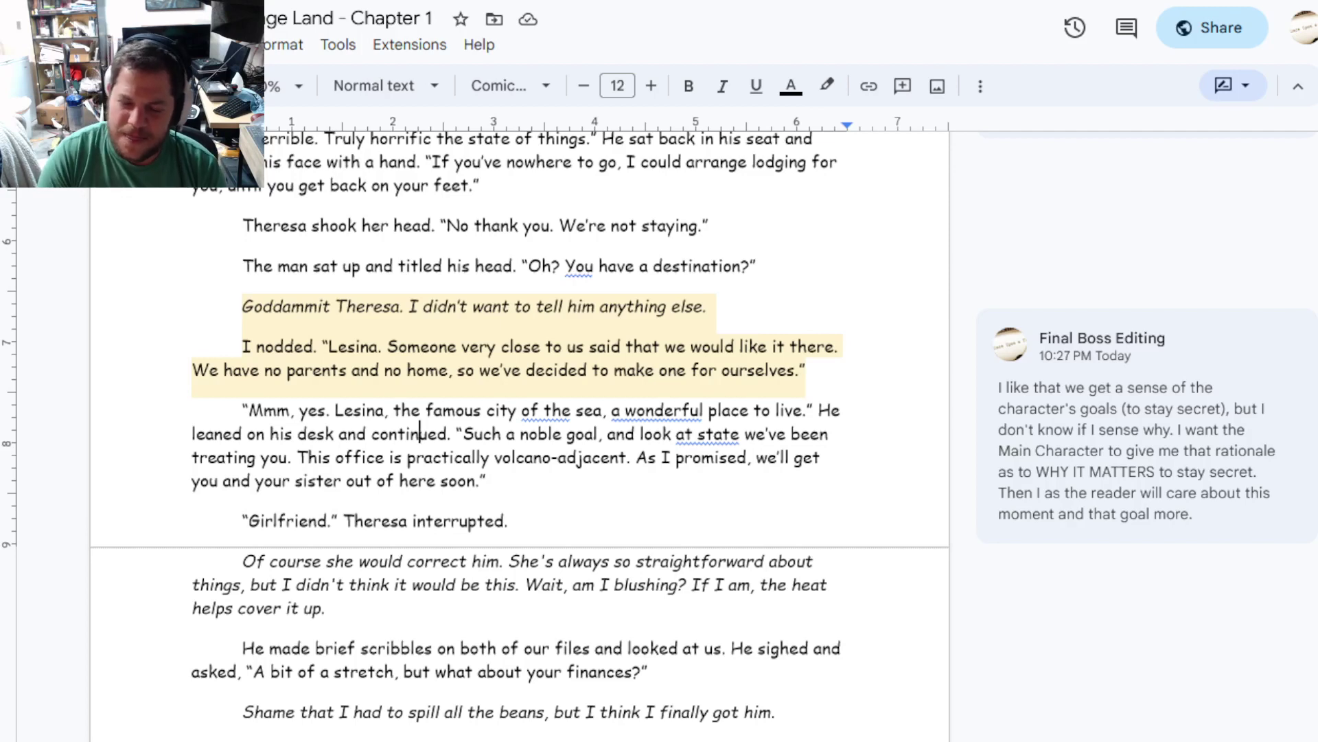
scroll(515, 432, down, 2)
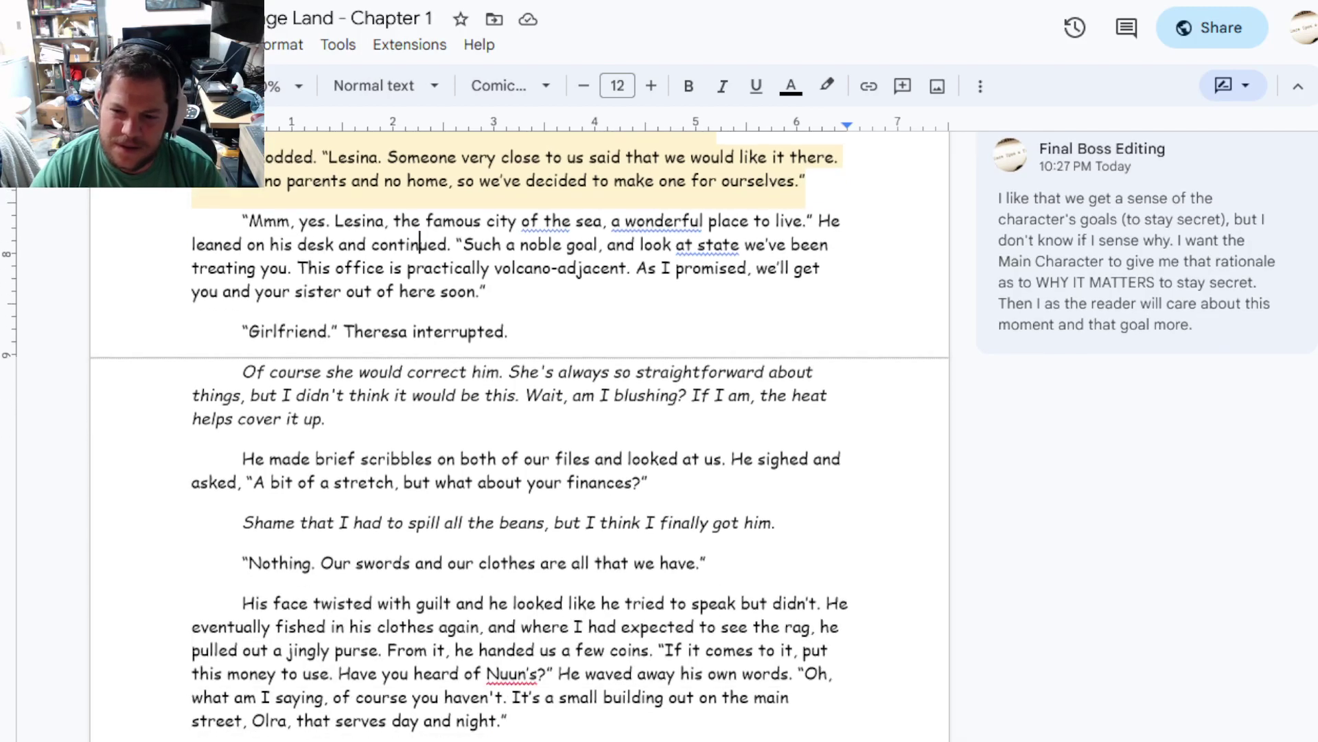
Post 'Not sure how staying secret is helping still?' on the passage starting 'Shame that I had'
mouse_move(242, 523)
mouse_down()
mouse_move(333, 603)
mouse_move(487, 627)
mouse_up()
click(950, 515)
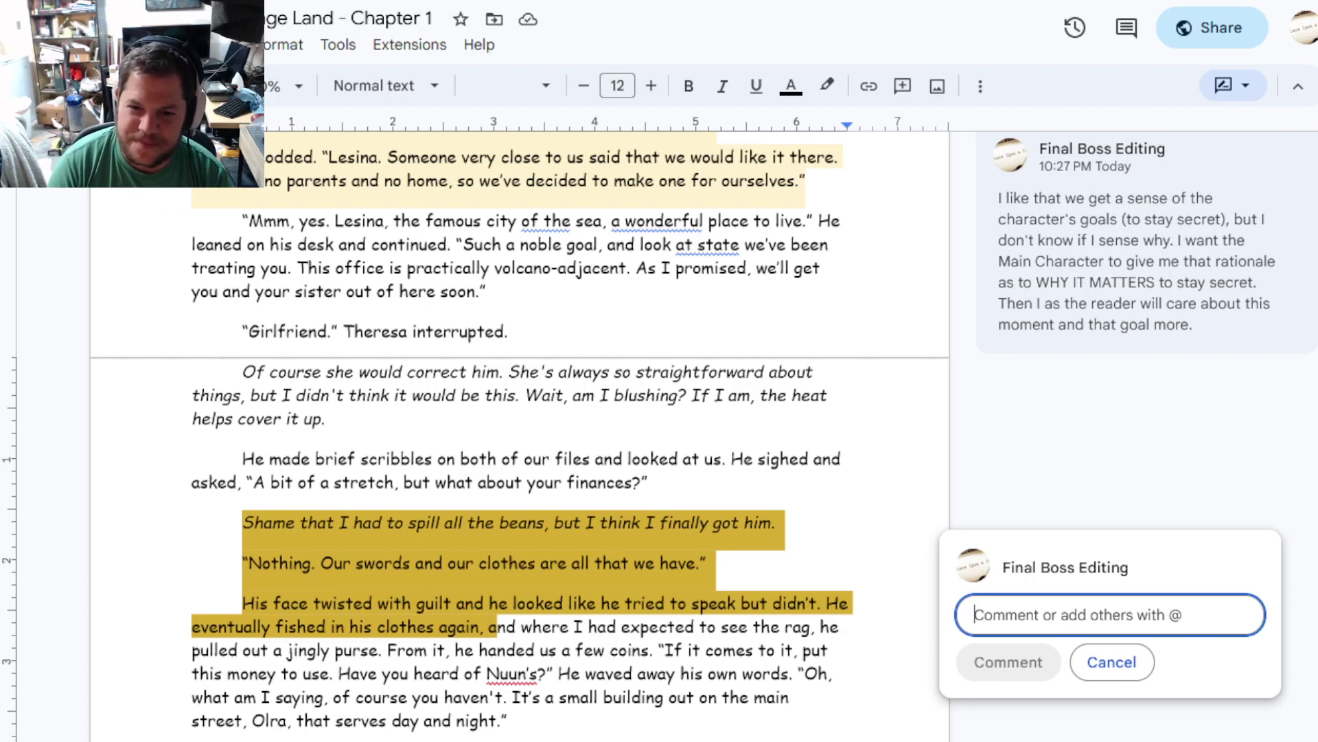
text(Not sure how )
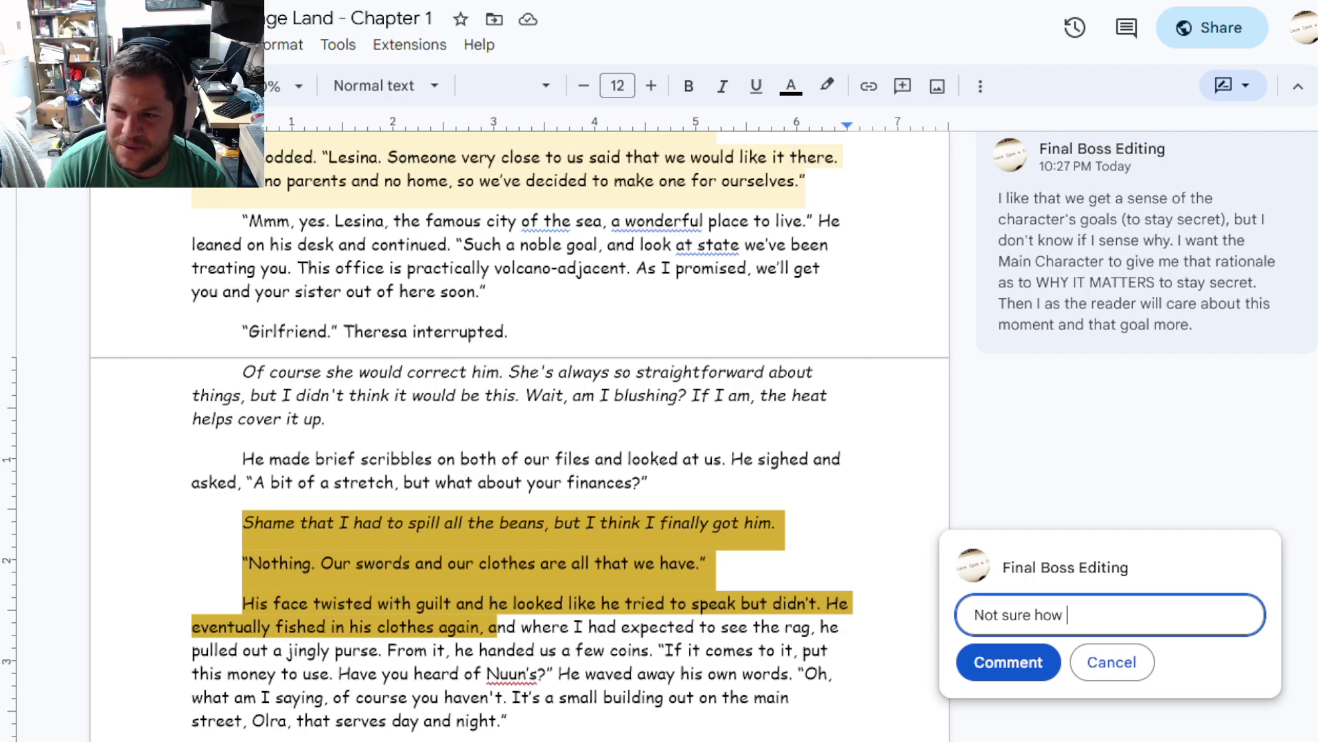
text(staying se)
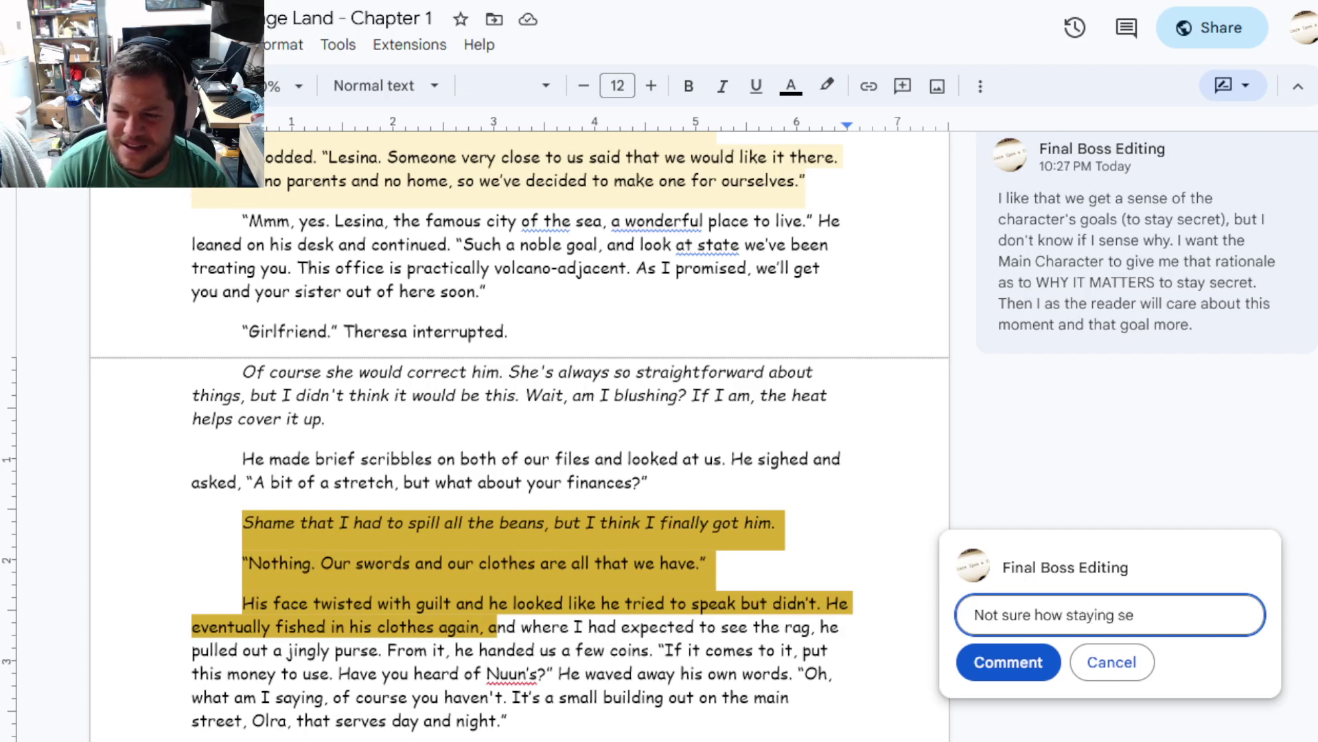
text(crete)
key(BackSpace)
text(is helping still? )
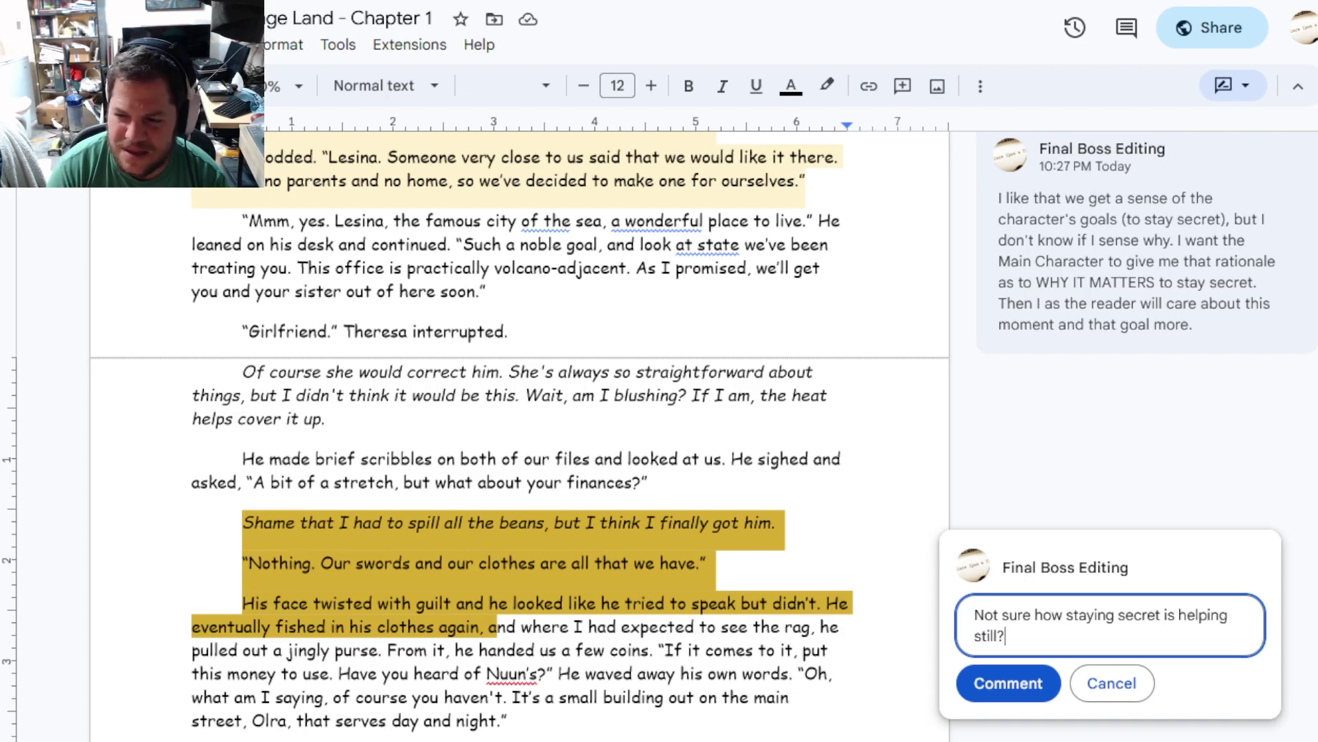
text(And)
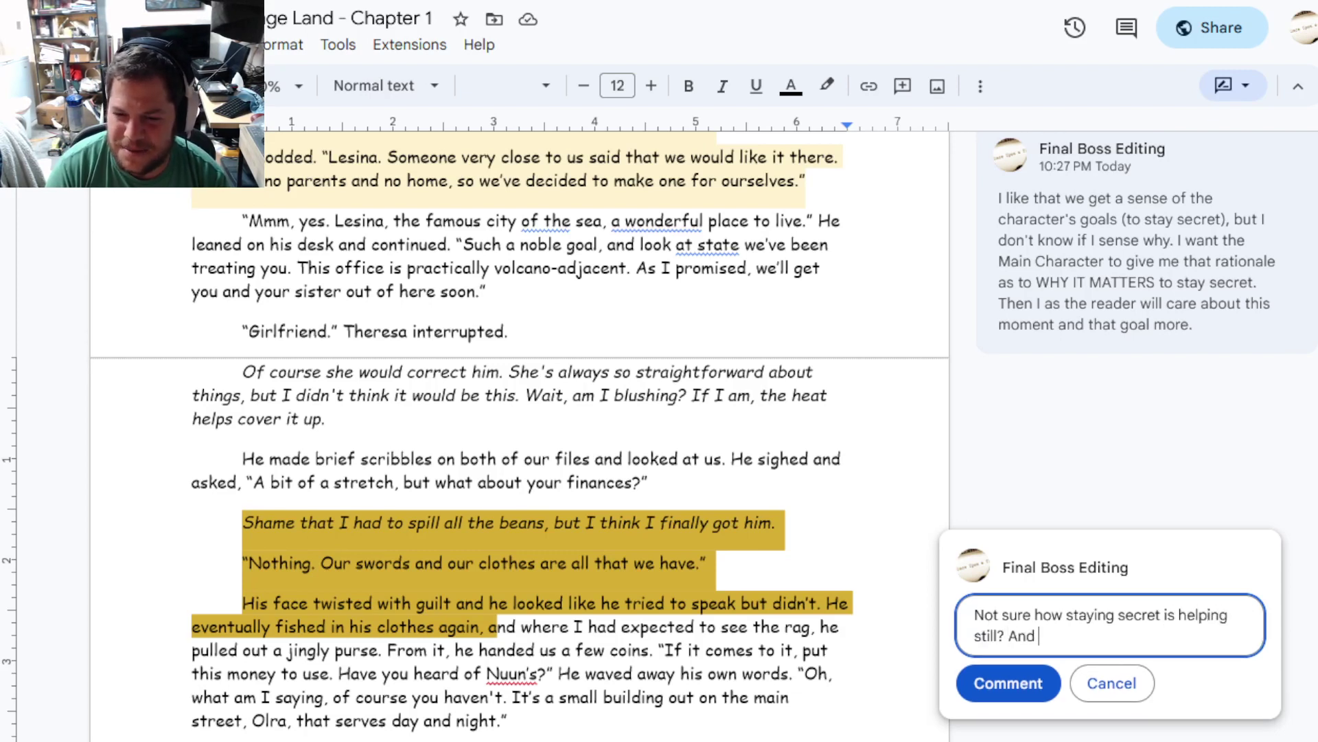
key(BackSpace)
key(BackSpace)
key(BackSpace)
key(ctrl+Return)
scroll(515, 433, down, 3)
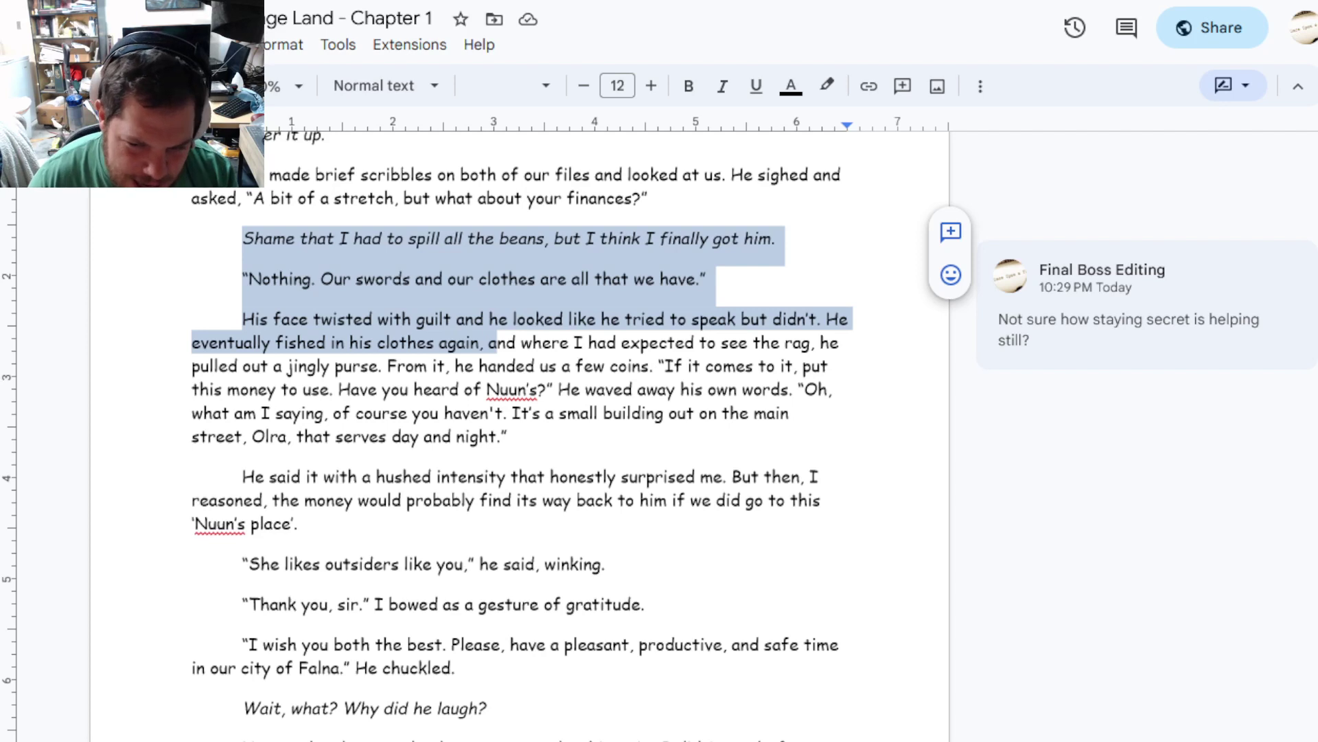
Comment on the dagger paragraph: good worldbuilding, but knowing he was an ally drains tension
key(Down)
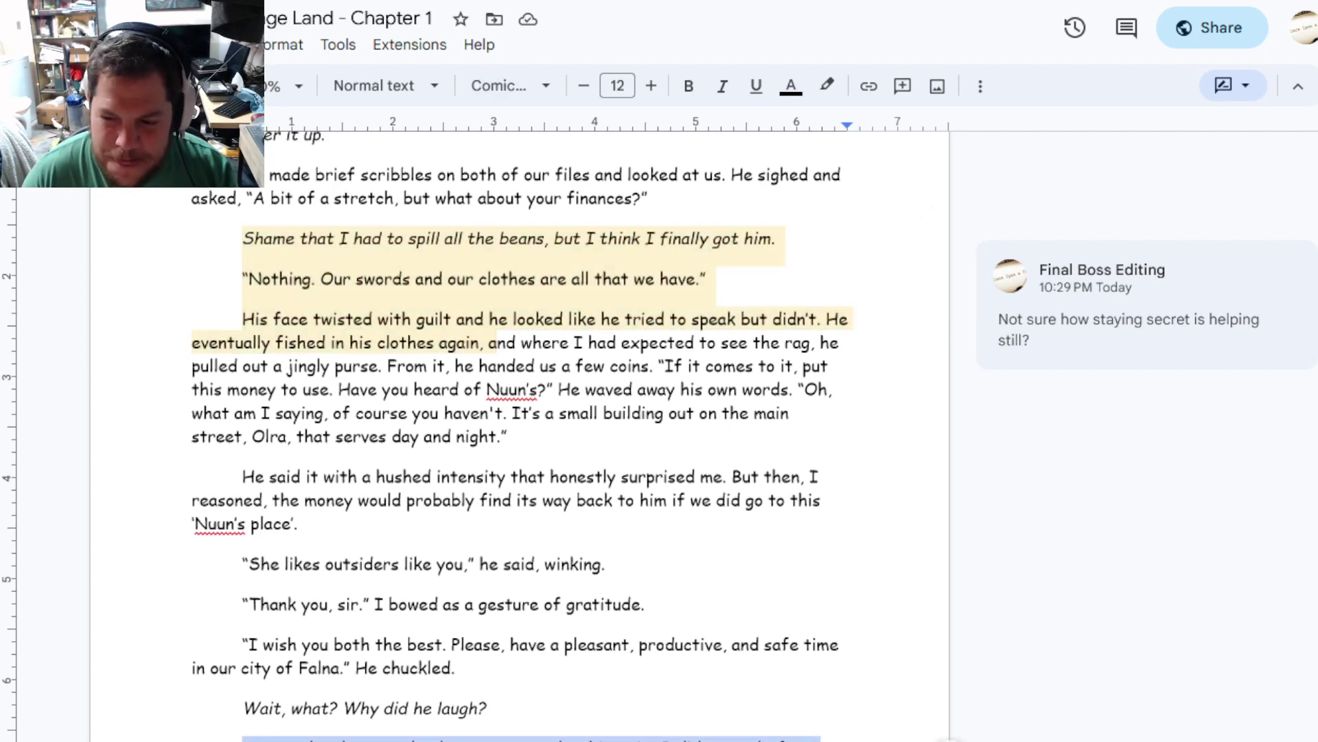
key(ctrl+alt+m)
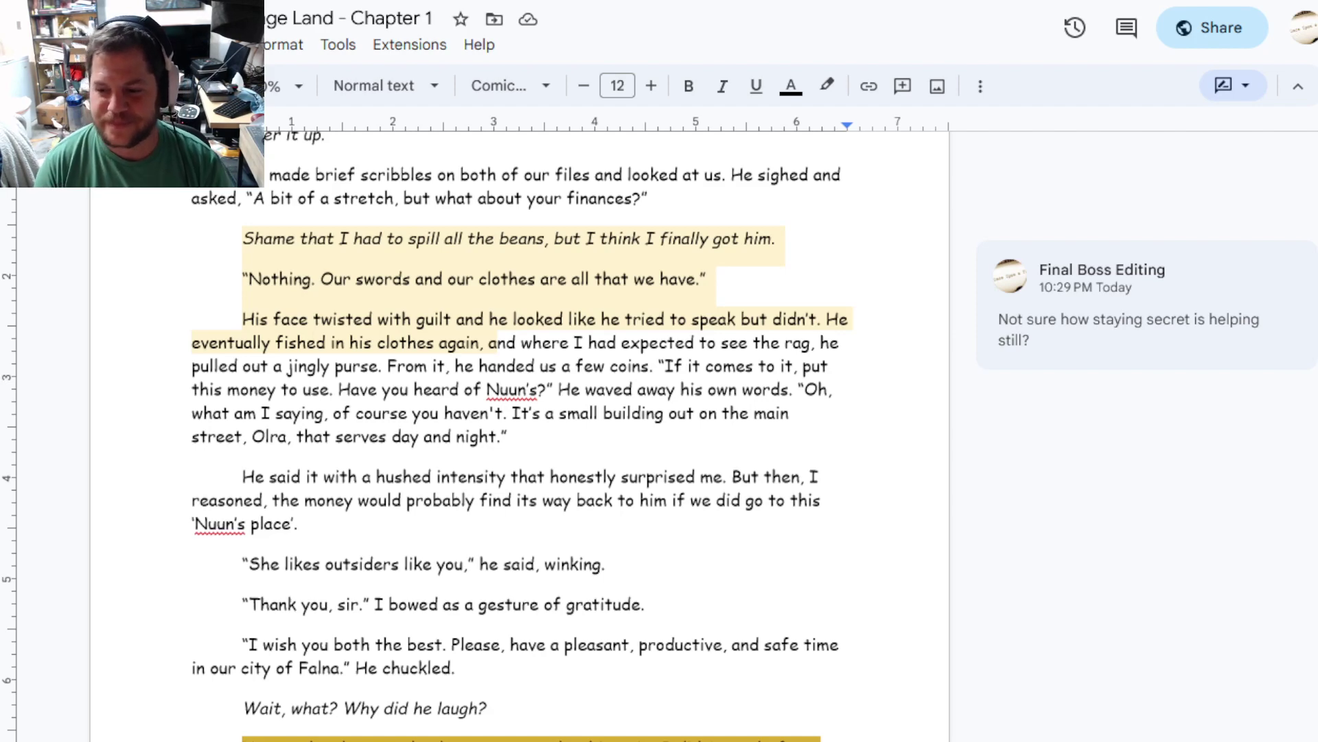
key(ctrl+alt+n)
key(ctrl+alt+c)
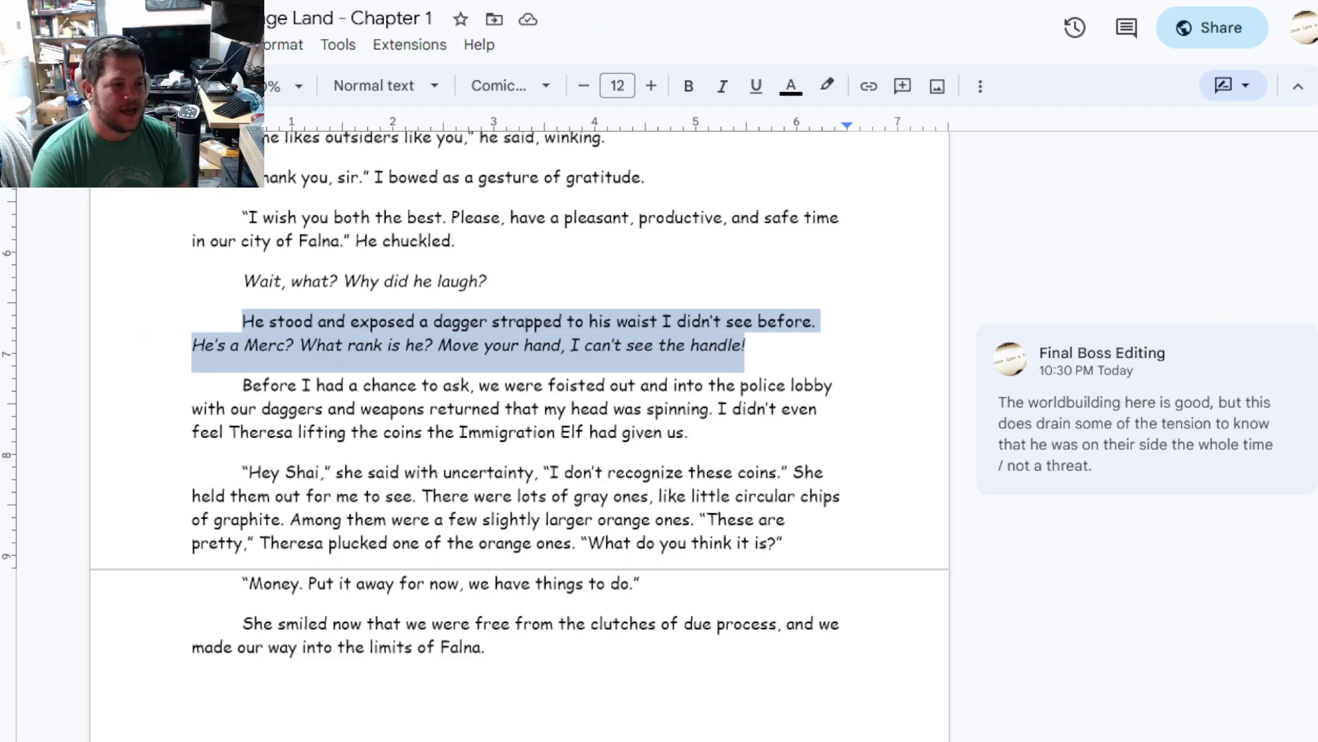
scroll(515, 412, up, 1)
scroll(516, 413, up, 5)
scroll(516, 433, up, 5)
scroll(515, 434, up, 5)
scroll(515, 433, up, 5)
scroll(516, 433, up, 5)
scroll(515, 433, up, 5)
scroll(515, 433, up, 5)
scroll(516, 432, up, 1)
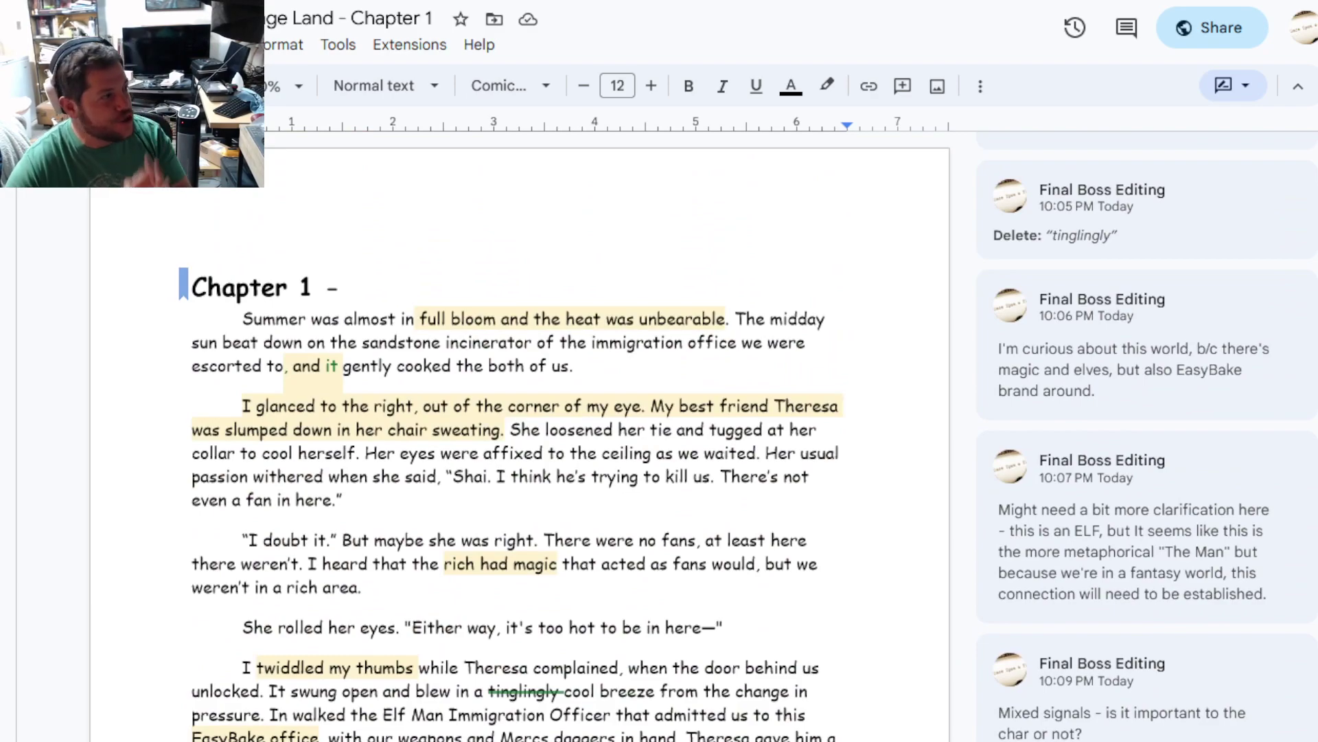
scroll(515, 433, down, 10)
scroll(516, 432, down, 3)
scroll(516, 433, down, 4)
scroll(515, 433, down, 4)
scroll(515, 433, down, 6)
scroll(515, 432, down, 3)
scroll(515, 432, down, 5)
scroll(515, 434, down, 5)
scroll(515, 432, down, 3)
click(515, 449)
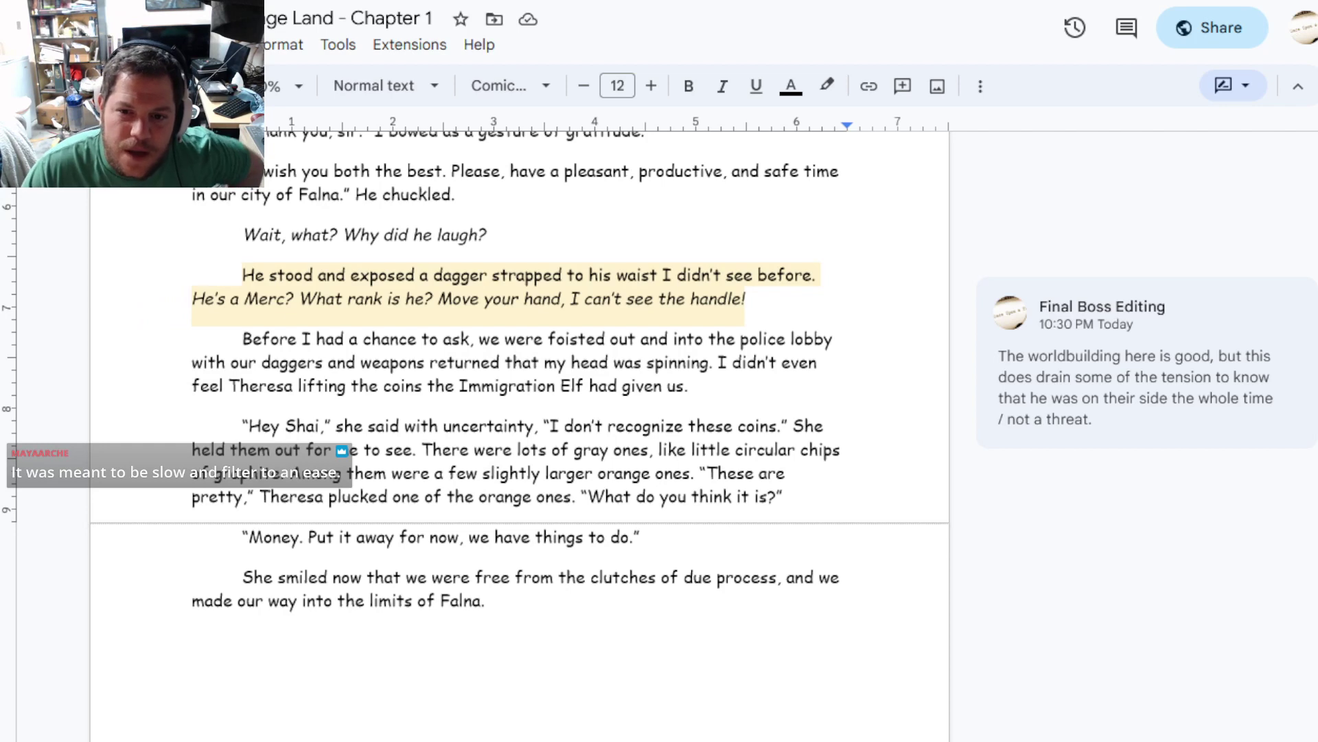
drag(493, 340, 500, 386)
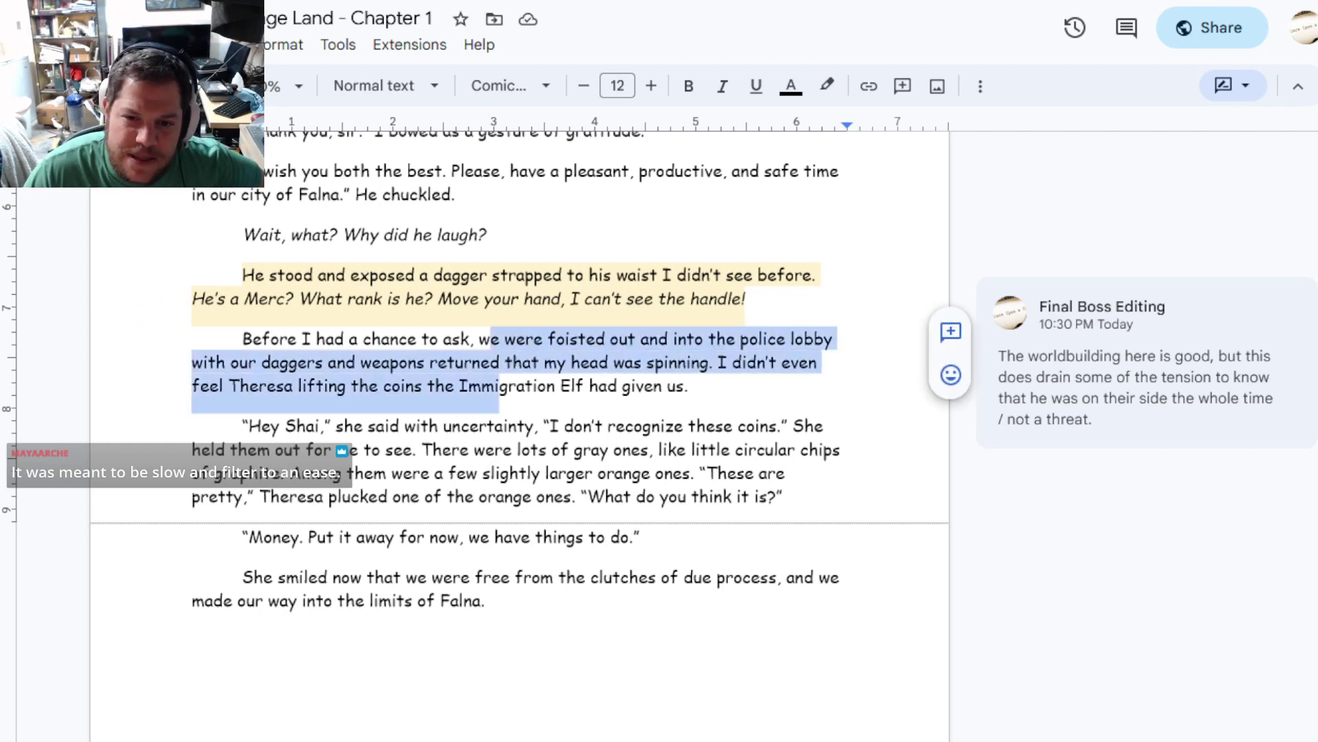
click(532, 385)
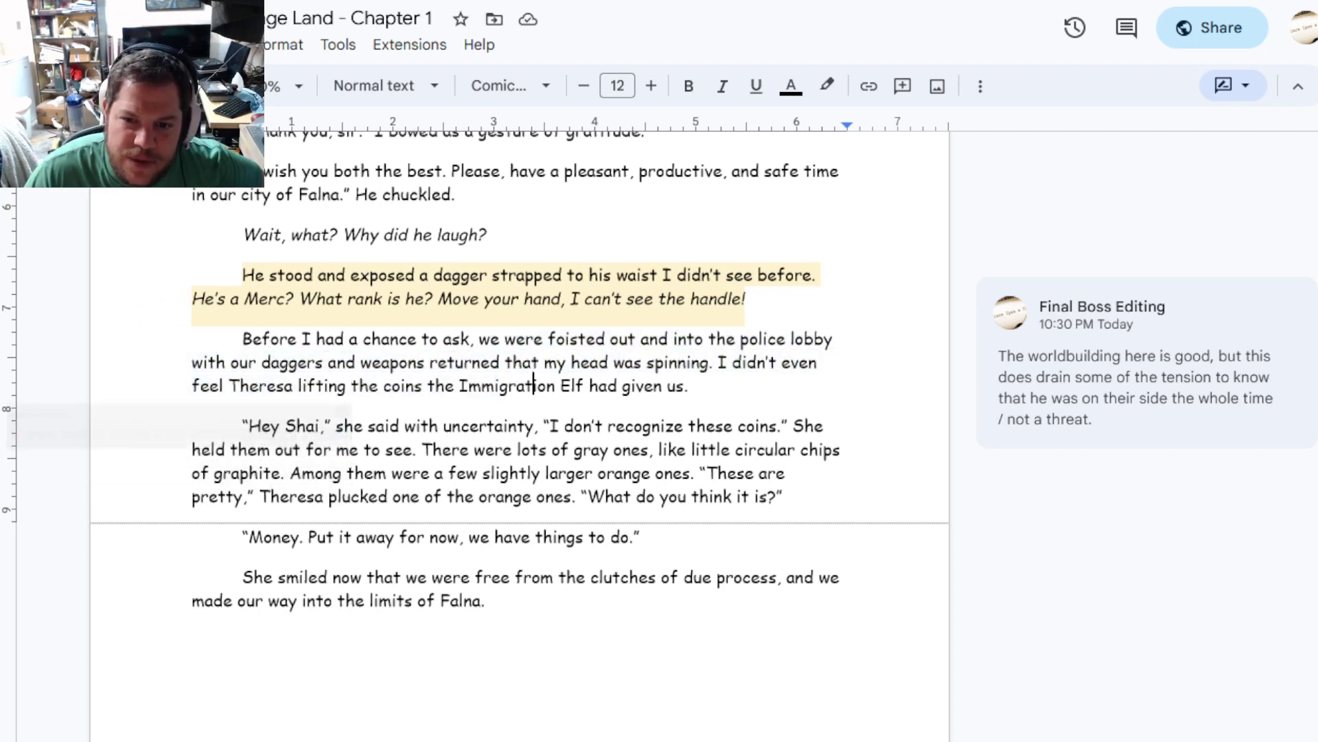
drag(531, 425, 532, 449)
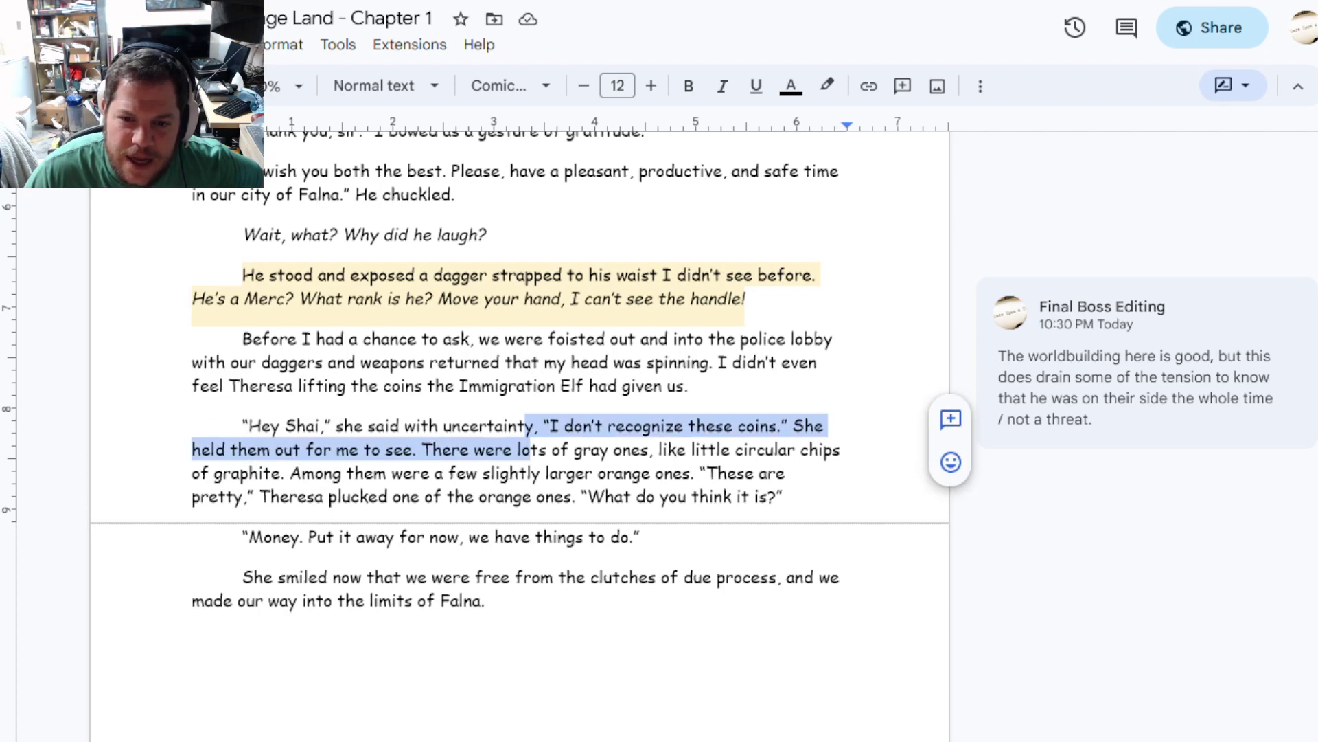
click(470, 450)
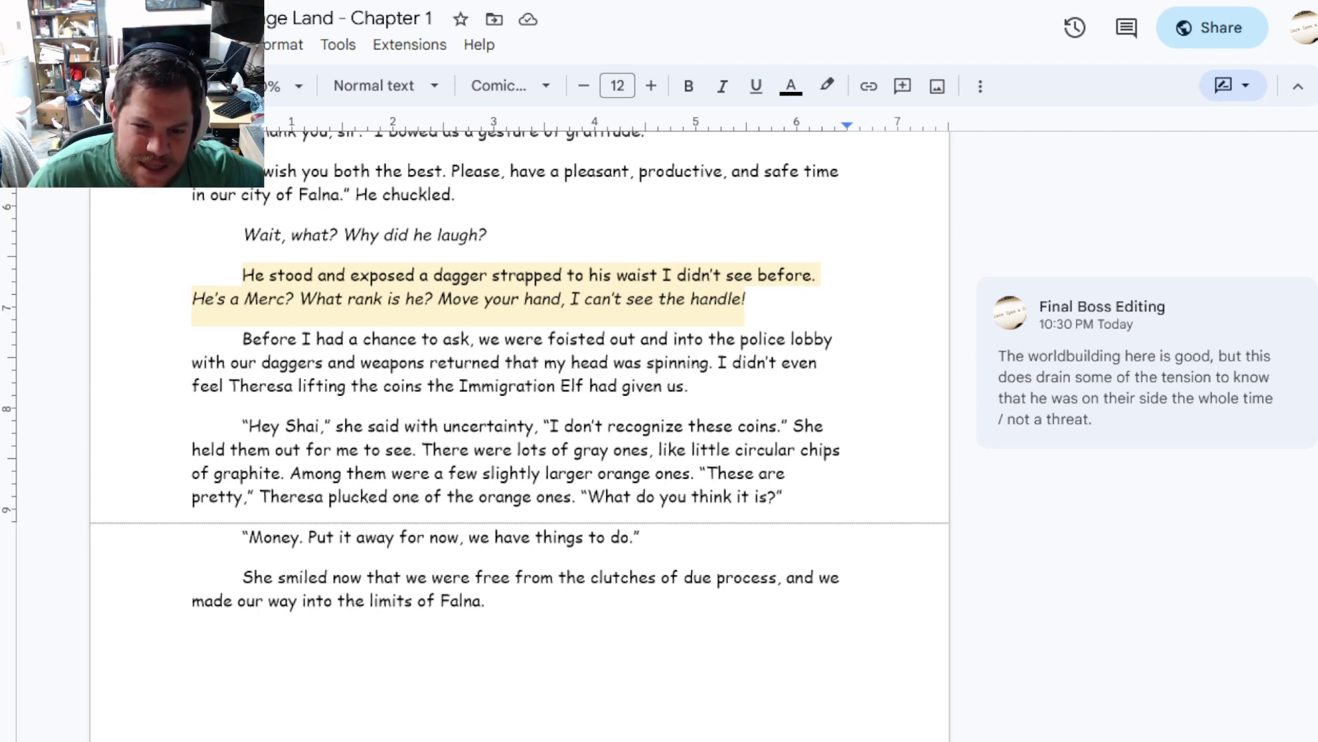
drag(485, 600, 269, 601)
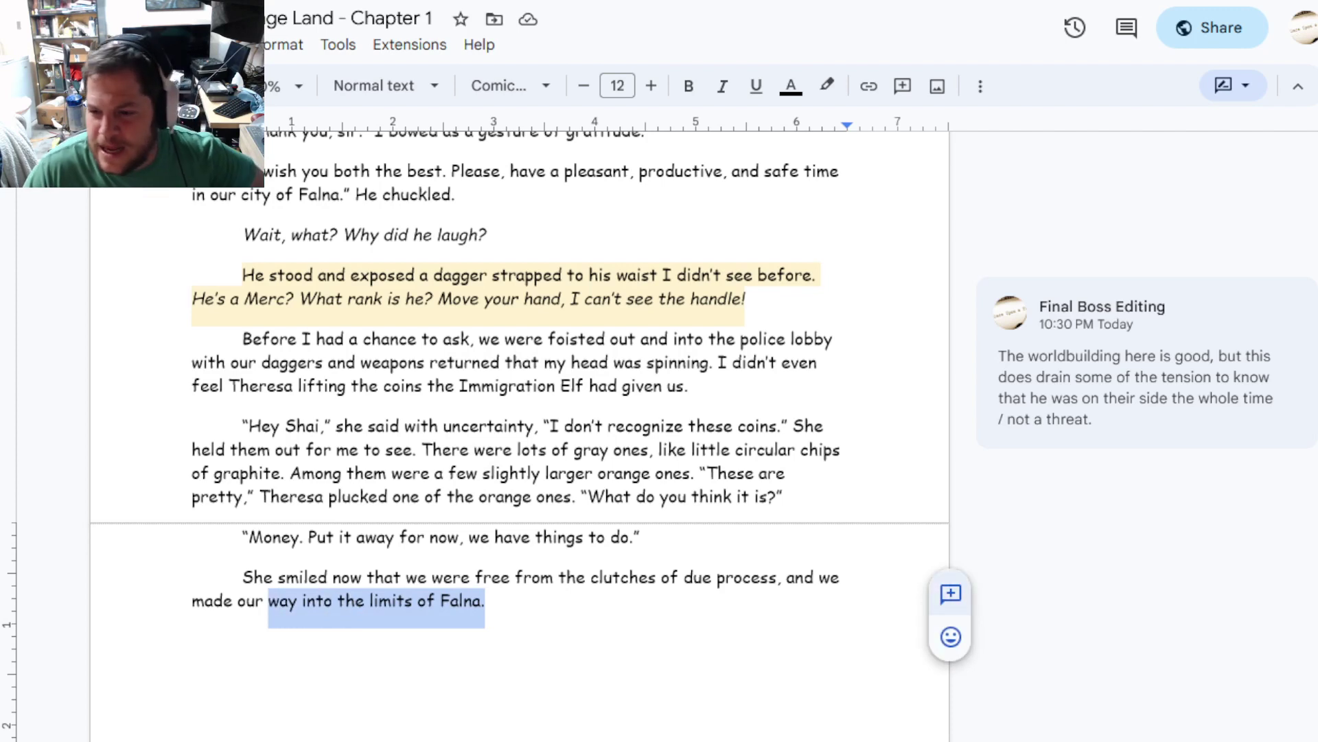
click(951, 594)
key(Escape)
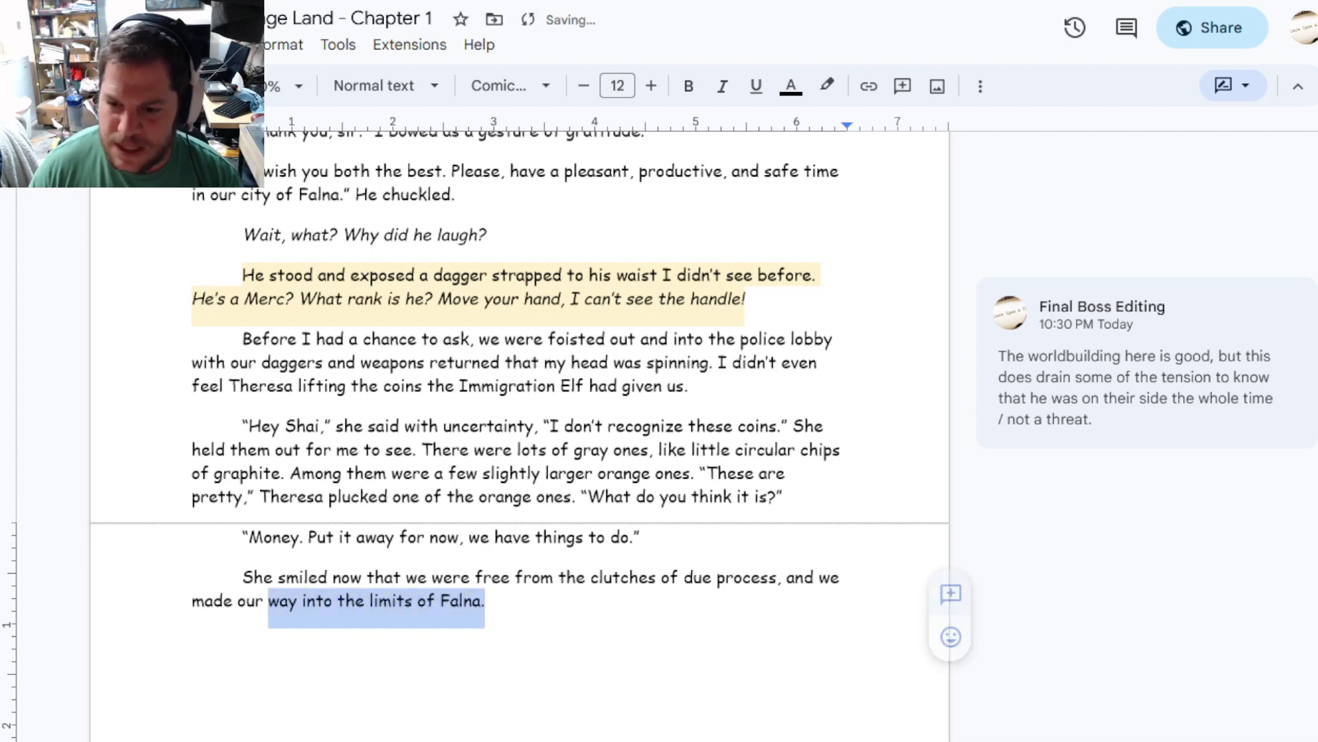
Post 'Fun phrasing here.' on the phrase 'clutches of due process'
drag(777, 577, 590, 577)
click(950, 569)
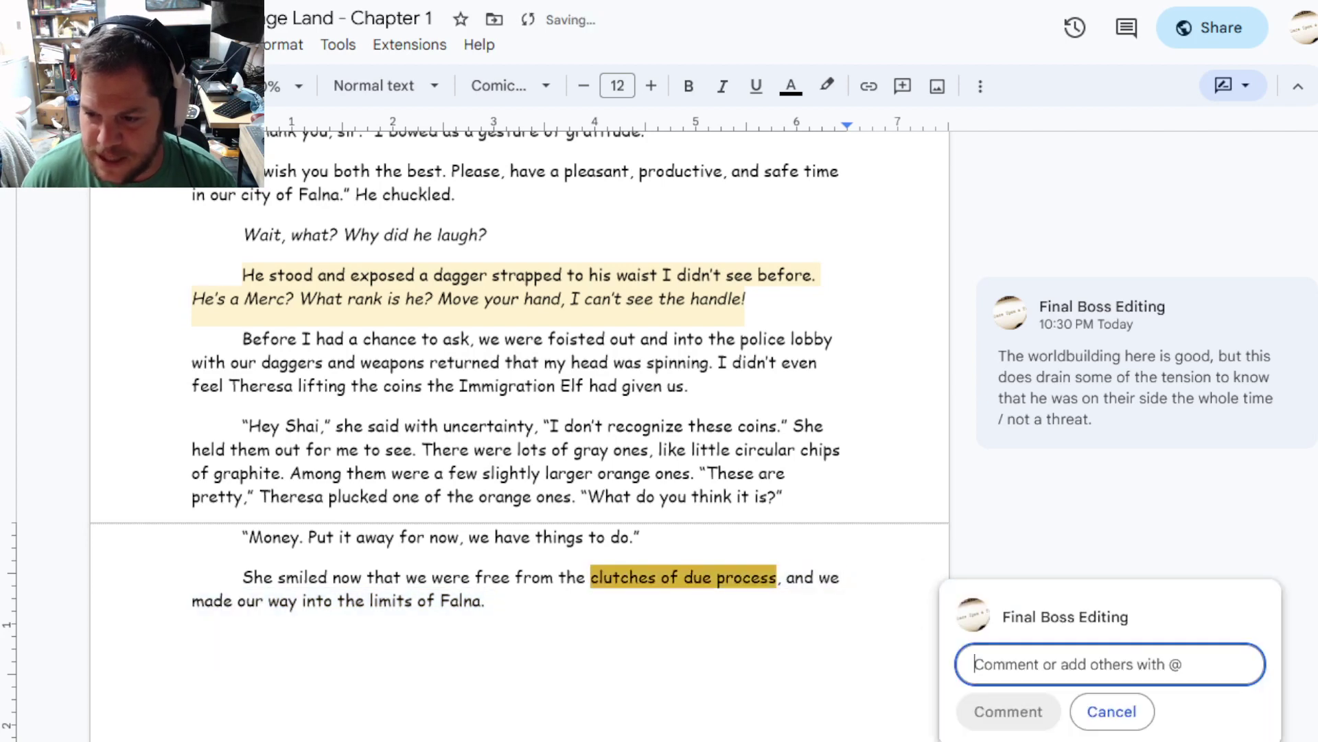
text(Fun phrasing here.)
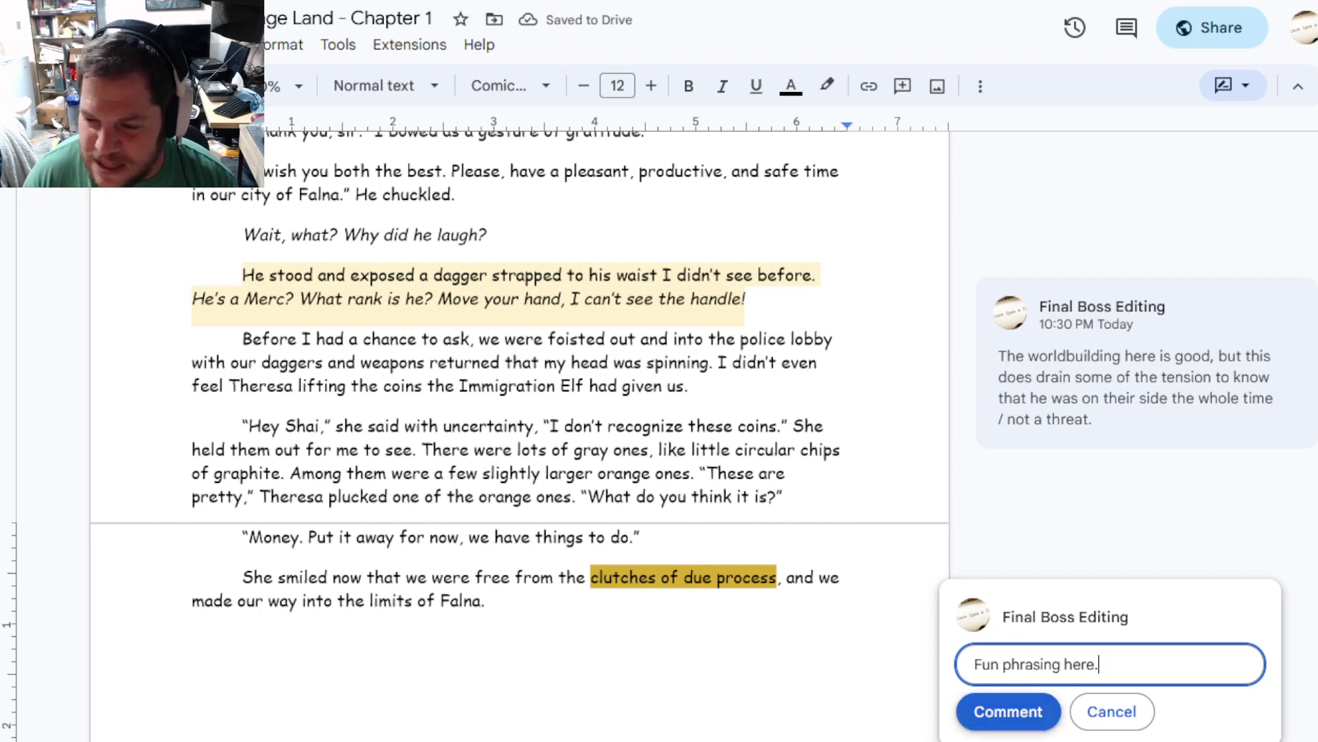
click(1009, 711)
Comment on the closing line, wishing for a hook hinting at the character's larger purpose
drag(484, 601, 204, 601)
key(ctrl+alt+m)
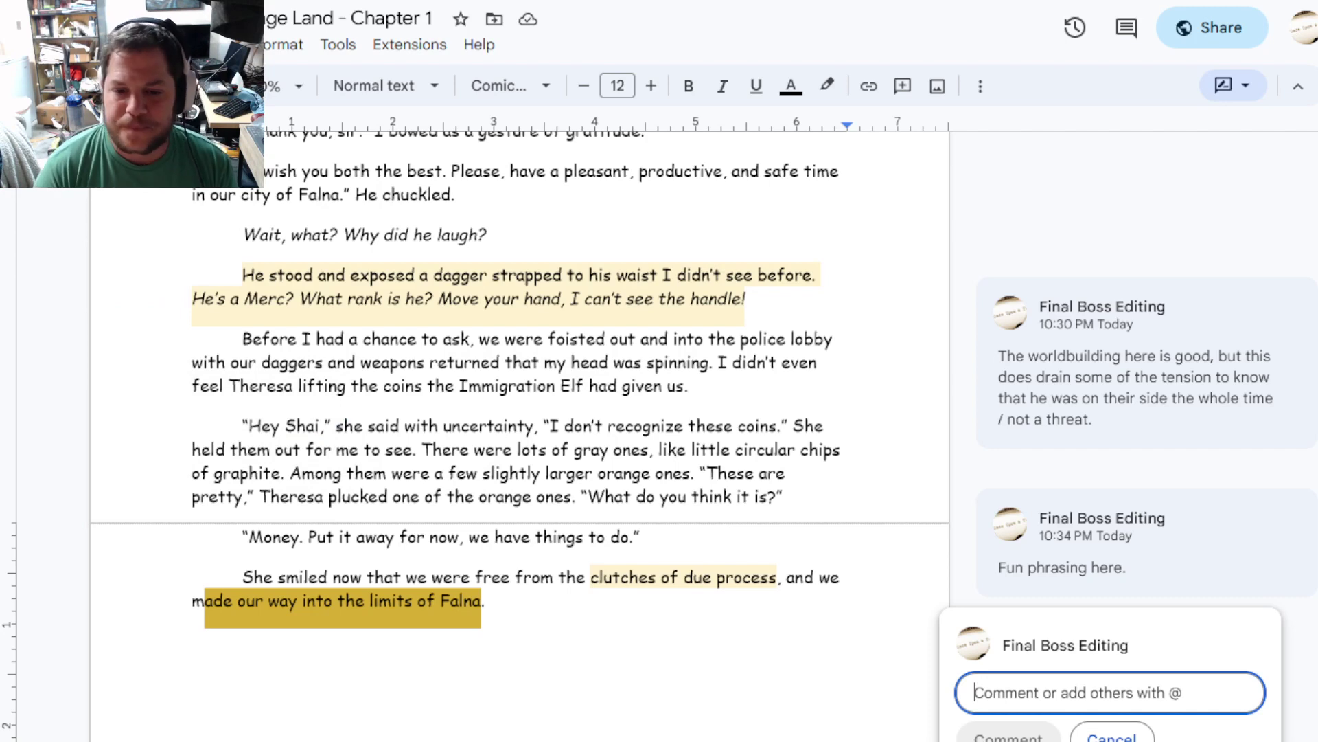
text(I)
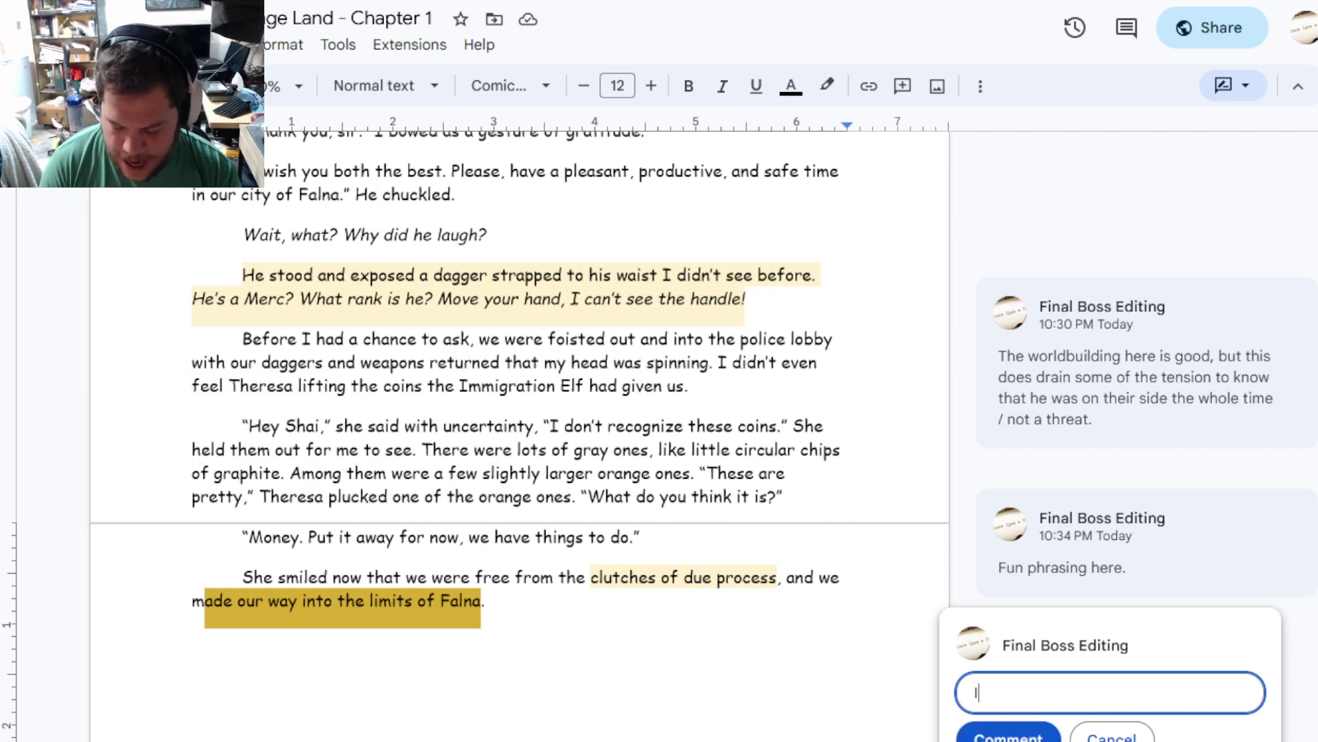
text( personally)
key(ctrl+BackSpace)
text(wonder if we could have a hook that hints)
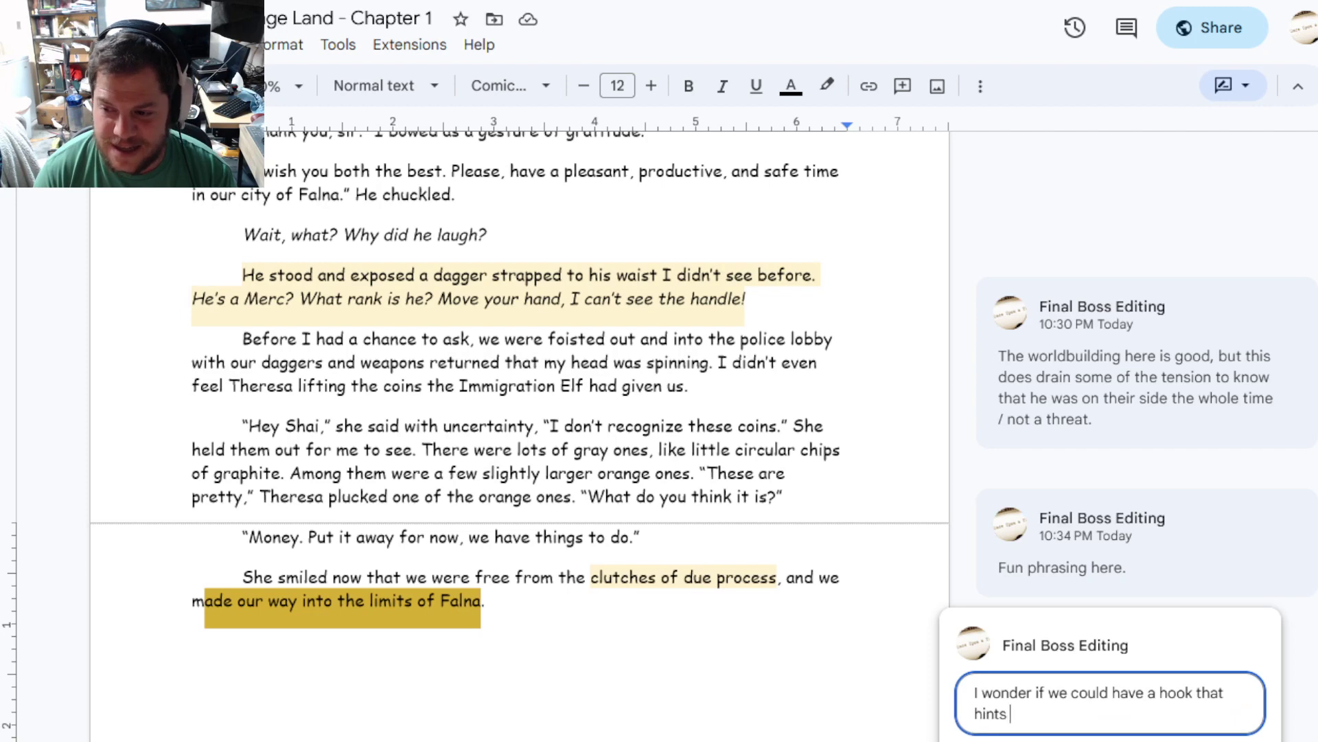
text( at the player)
key(ctrl+BackSpace)
text(character's larger purpose and goals overall. I )
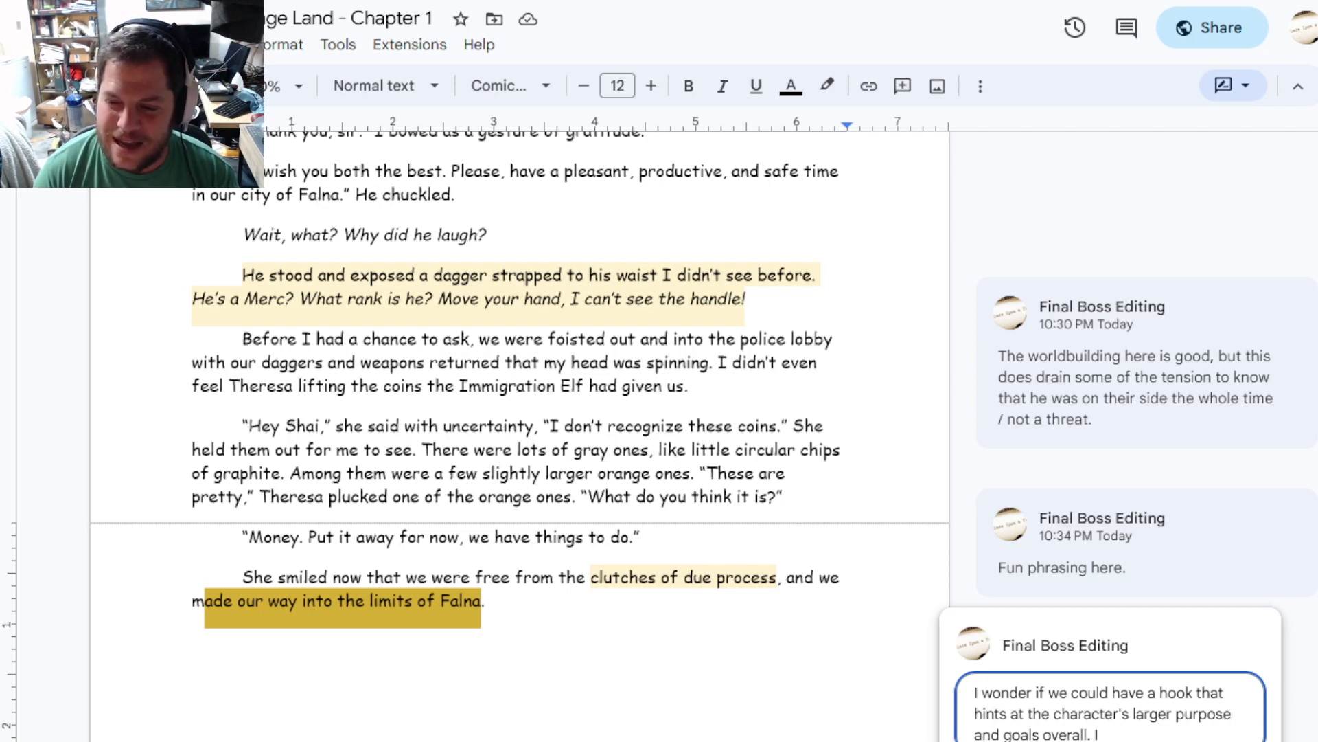
text(itch for a hook to)
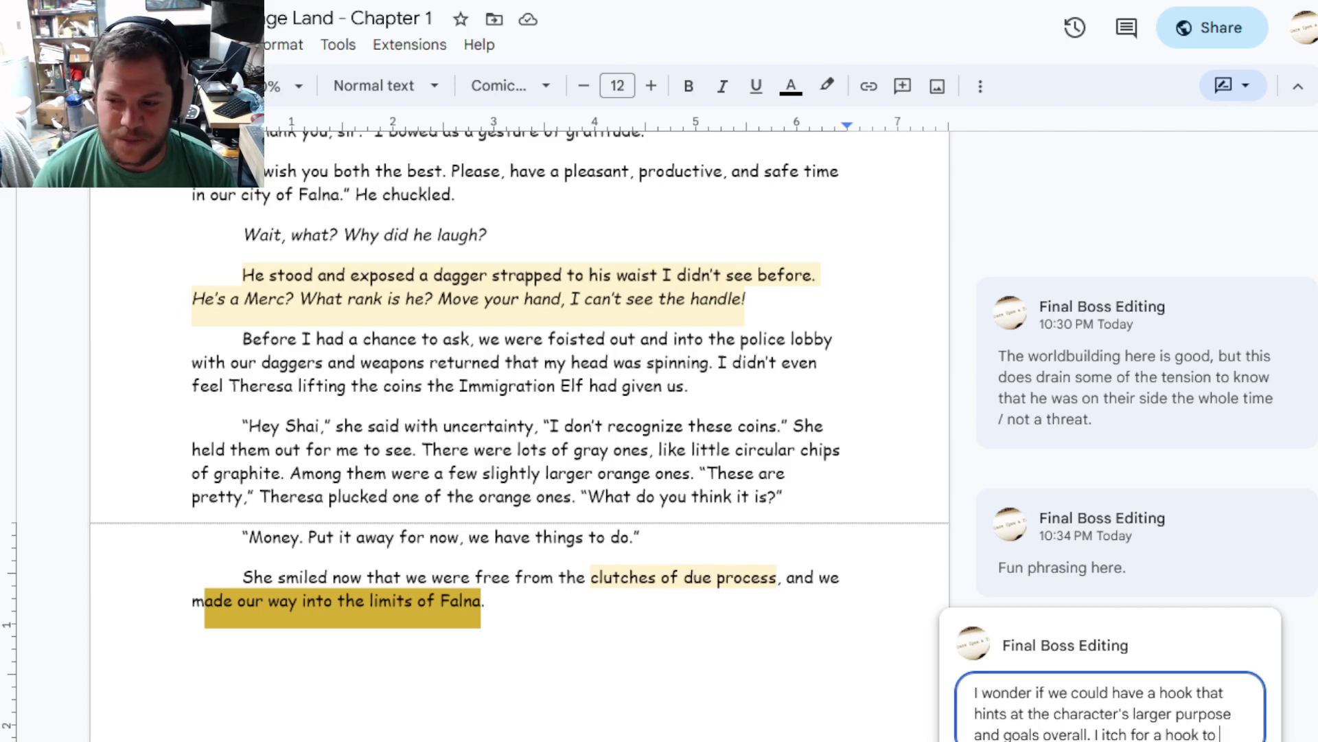
text( push)
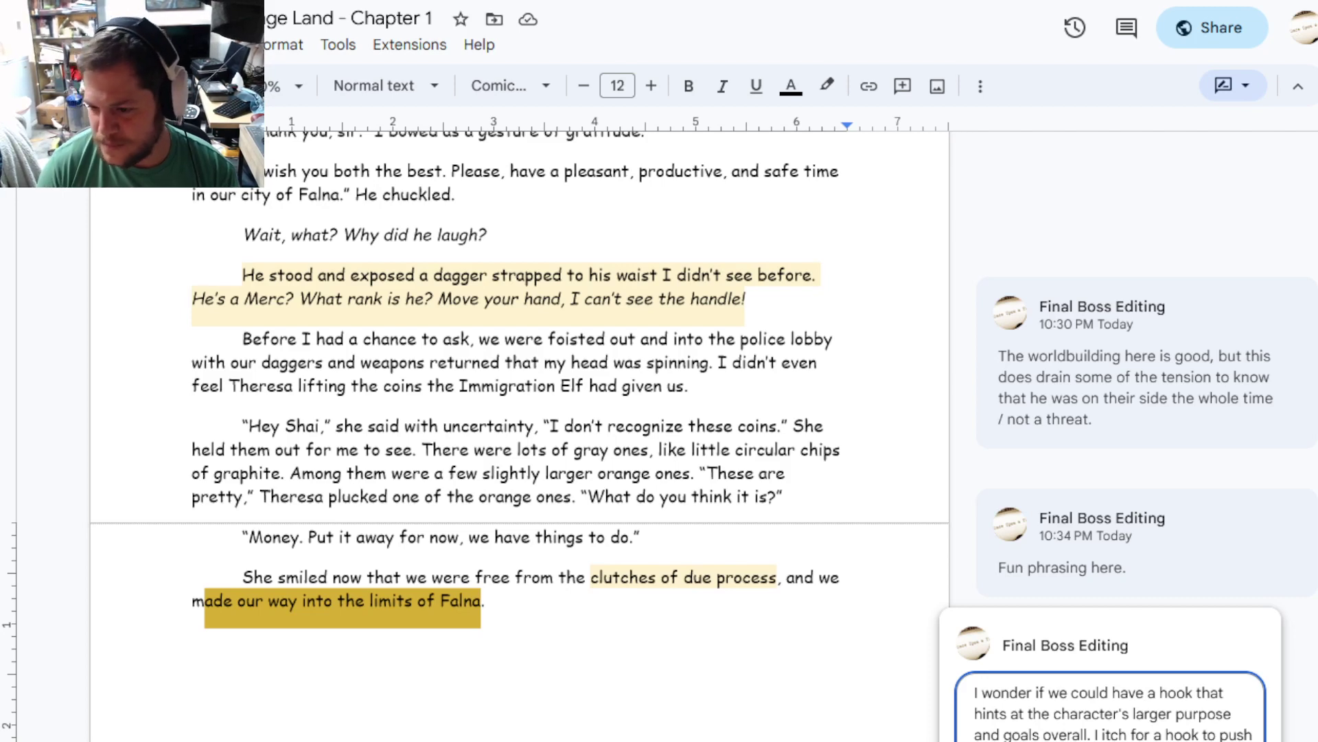
key(ctrl+Return)
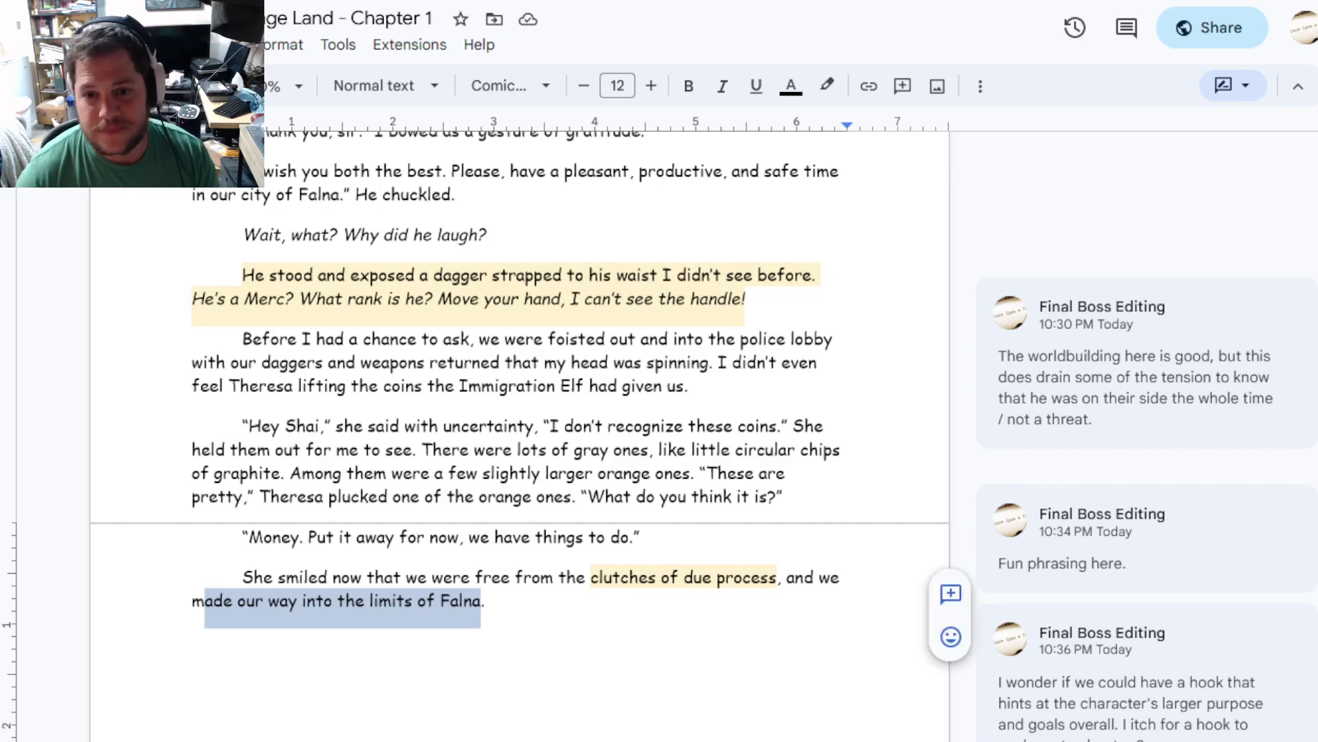
scroll(515, 412, up, 4)
scroll(515, 433, up, 5)
scroll(516, 432, up, 5)
scroll(515, 433, up, 5)
scroll(515, 433, up, 5)
scroll(515, 433, up, 3)
scroll(515, 432, up, 4)
scroll(515, 432, up, 3)
scroll(516, 432, up, 4)
scroll(515, 432, up, 4)
scroll(515, 433, up, 3)
scroll(515, 433, up, 1)
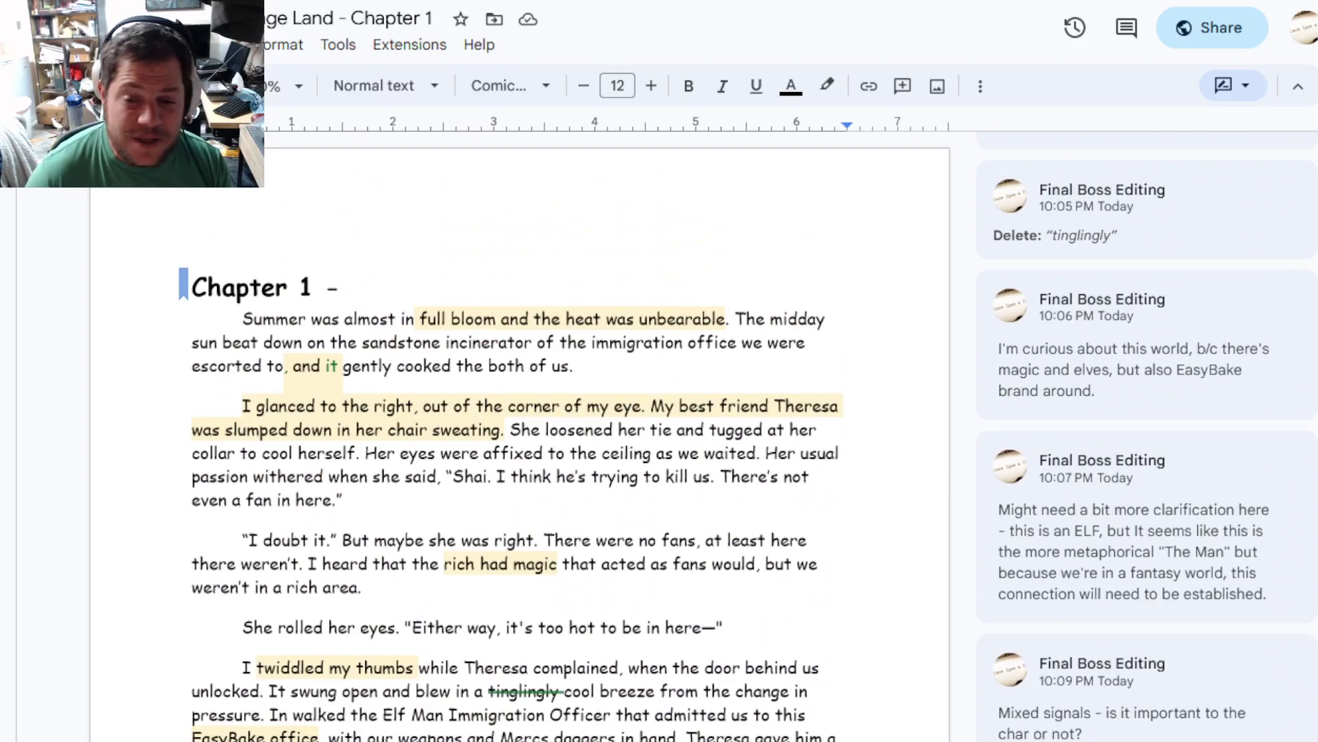
scroll(515, 433, down, 3)
scroll(515, 432, down, 4)
scroll(516, 432, down, 3)
scroll(515, 432, down, 3)
scroll(515, 433, down, 2)
scroll(515, 432, down, 3)
scroll(515, 433, down, 5)
scroll(515, 434, down, 2)
scroll(516, 433, down, 3)
scroll(516, 433, down, 3)
scroll(515, 433, down, 3)
scroll(515, 433, down, 3)
scroll(516, 433, down, 3)
scroll(515, 434, down, 3)
scroll(515, 434, down, 2)
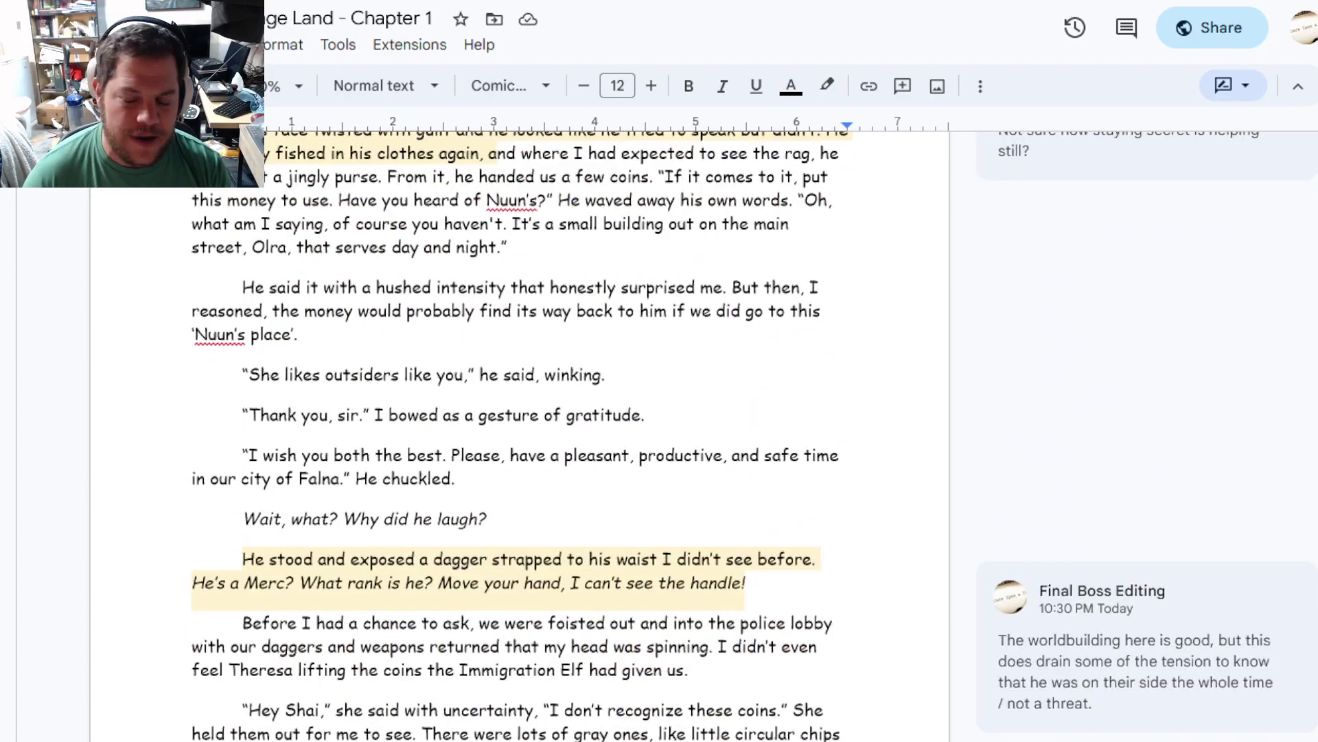
Select the phrase 'Immigration Elf had given us.'
drag(688, 669, 447, 670)
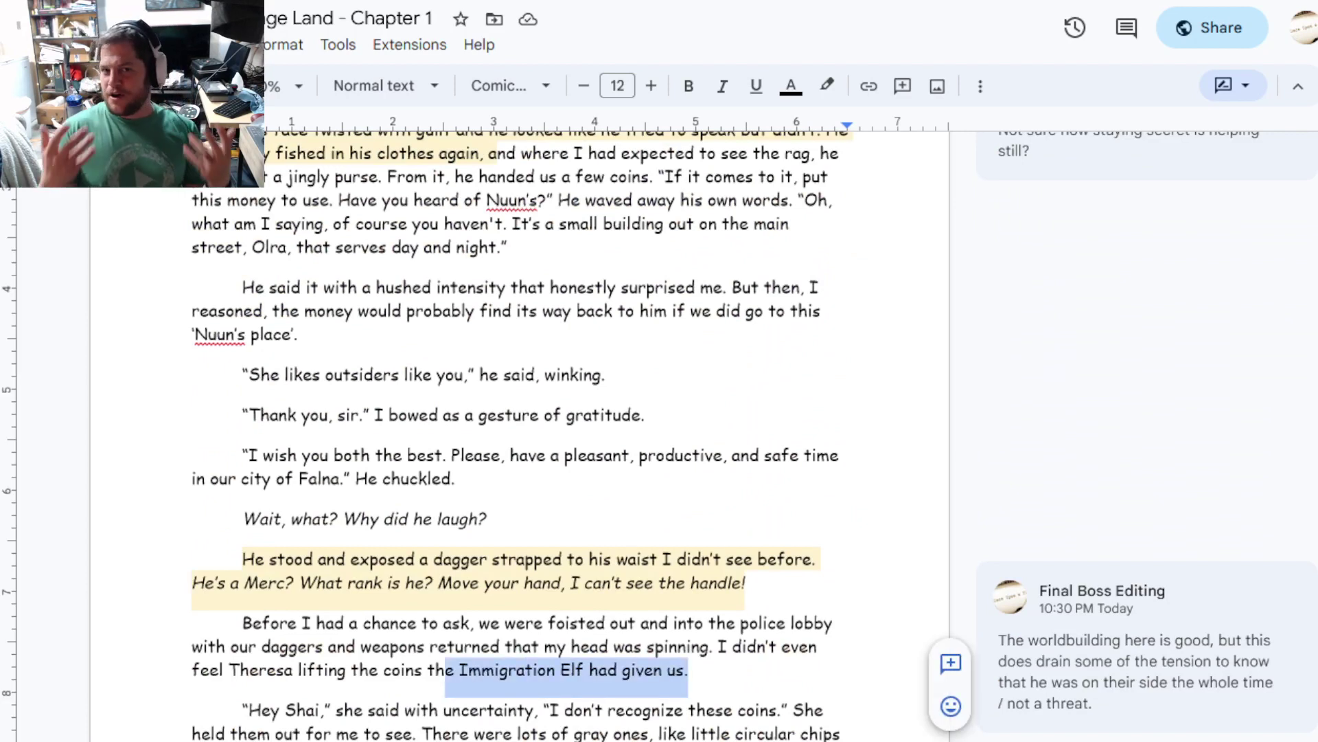